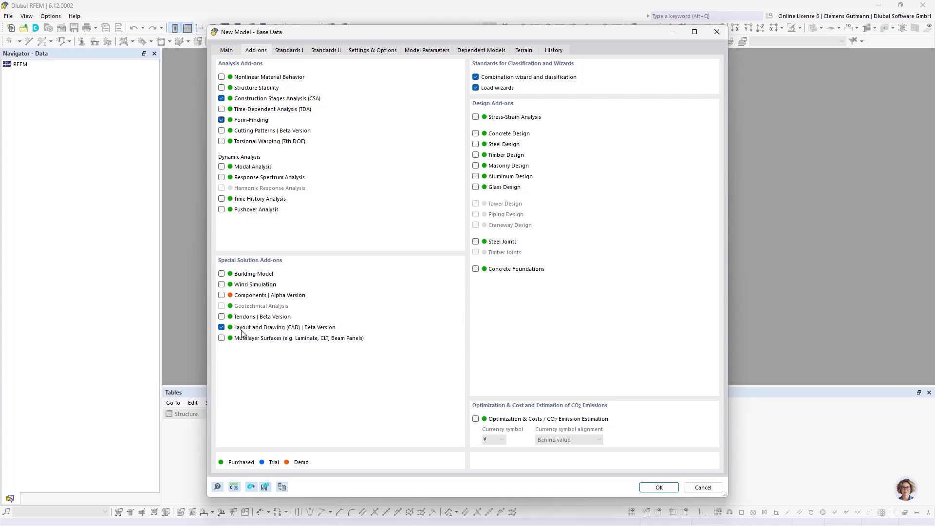
- Accept the new model's base data and start a new background layer among the guide objects
left_click(659, 488)
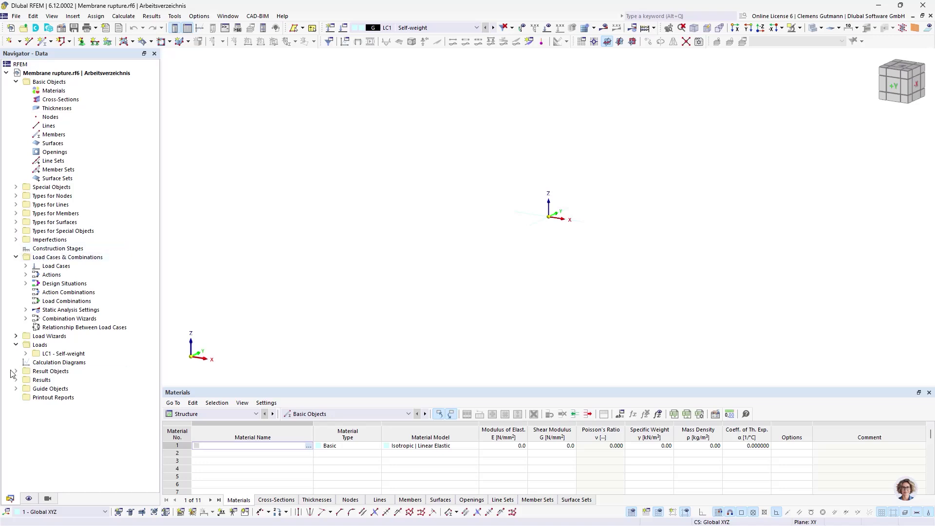
left_click(16, 389)
scroll(32, 413, "down", 1)
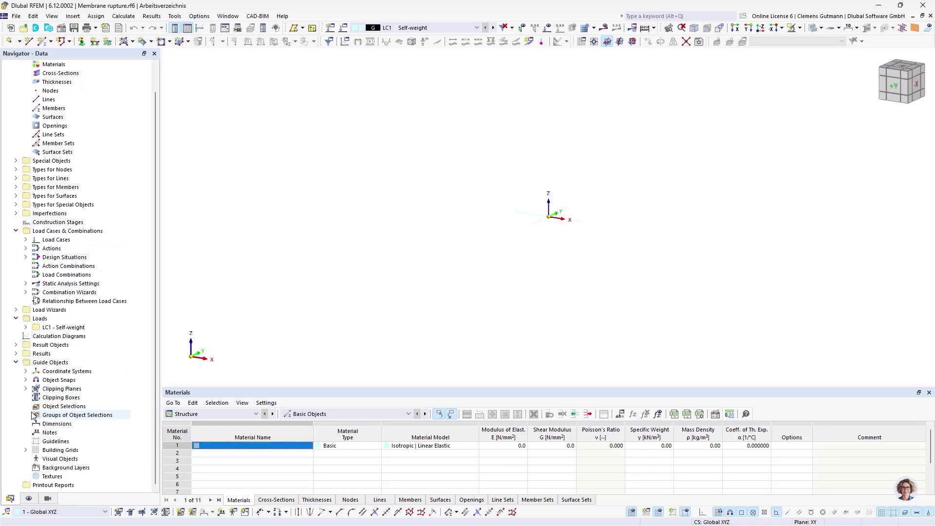
left_click(41, 468)
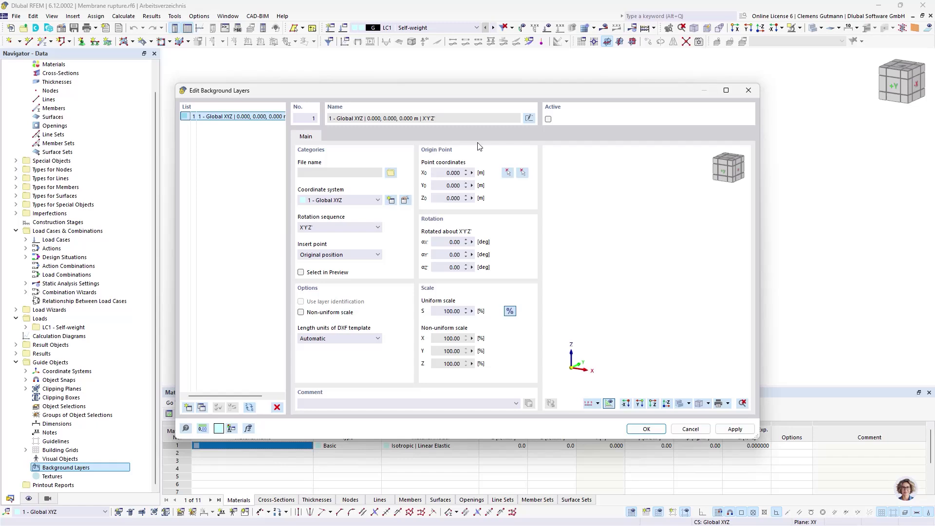
- Load the structural stability after membrane rupture drawing from the Arbeitsverzeichnis folder as the background layer, keeping its original position
left_click(391, 173)
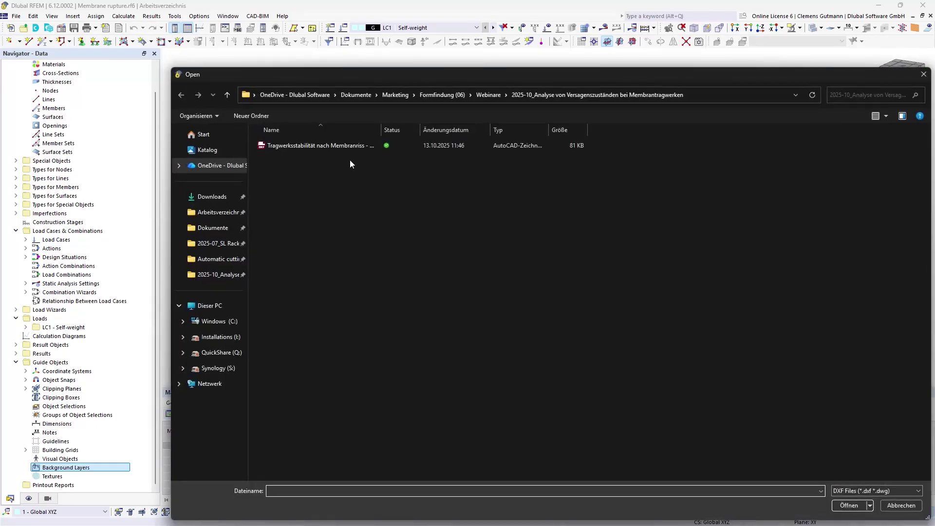
left_click(218, 212)
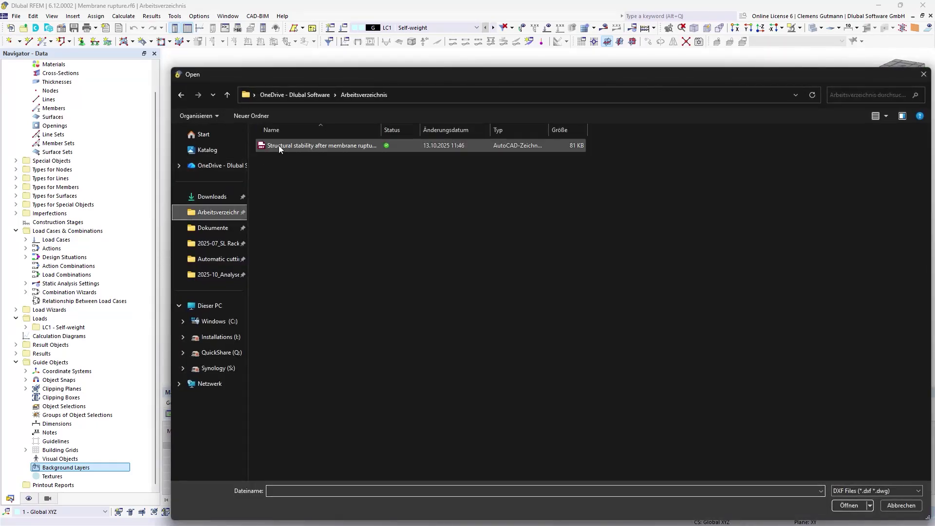
left_click(279, 145)
left_click(849, 505)
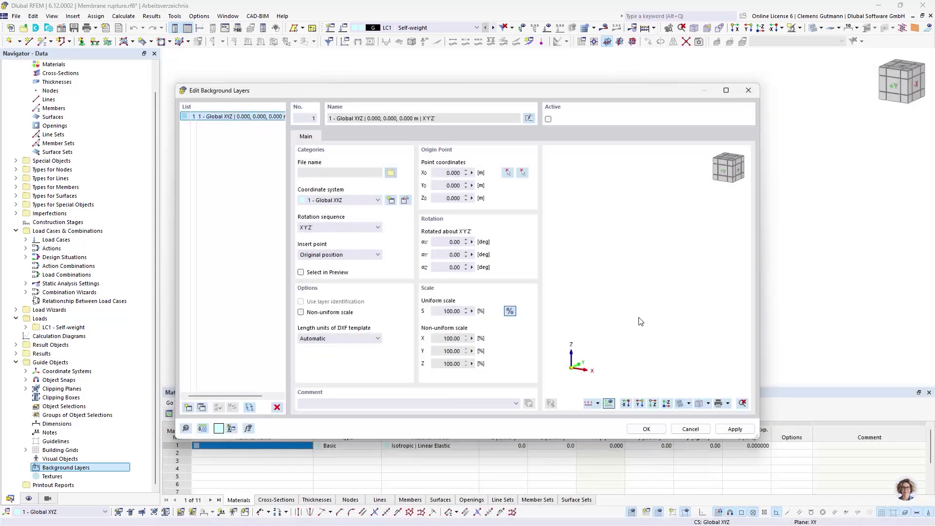
left_click(647, 429)
- Examine the imported background wireframe from a raised 3D viewpoint with the whole structure in view
scroll(487, 234, "down", 5)
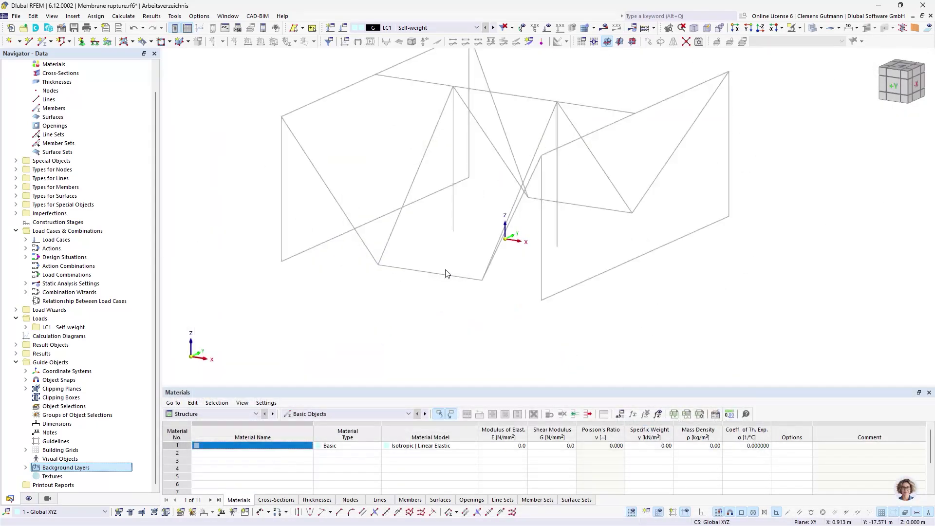
middle_click_drag(495, 224, 491, 265, "ctrl")
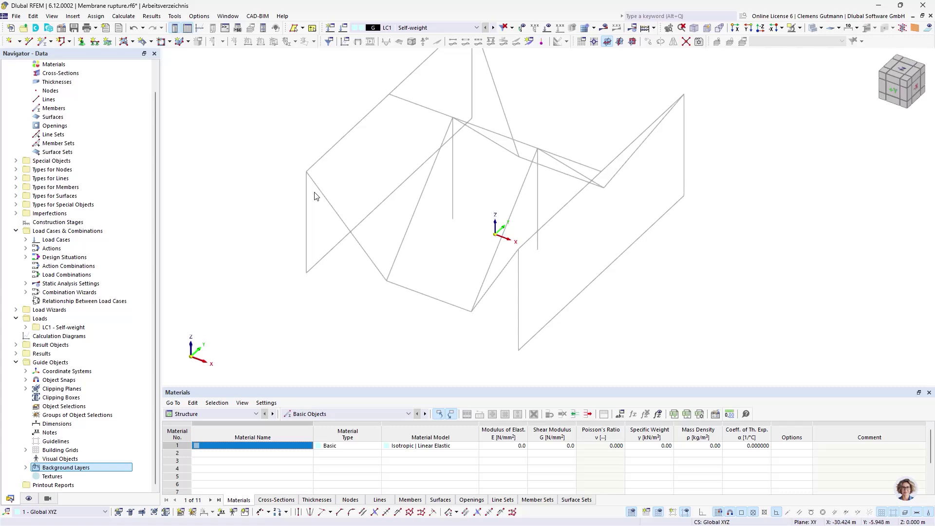
middle_click_drag(424, 168, 418, 227)
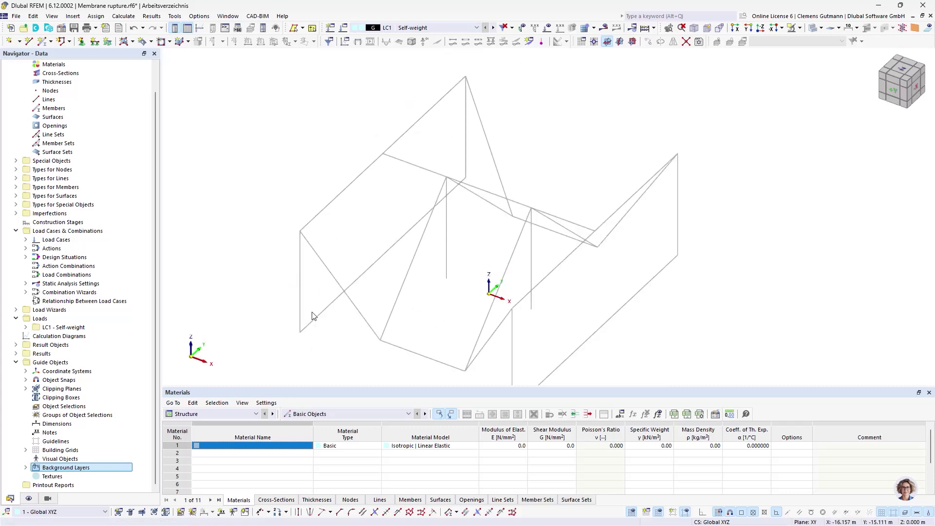
middle_click_drag(517, 356, 510, 285)
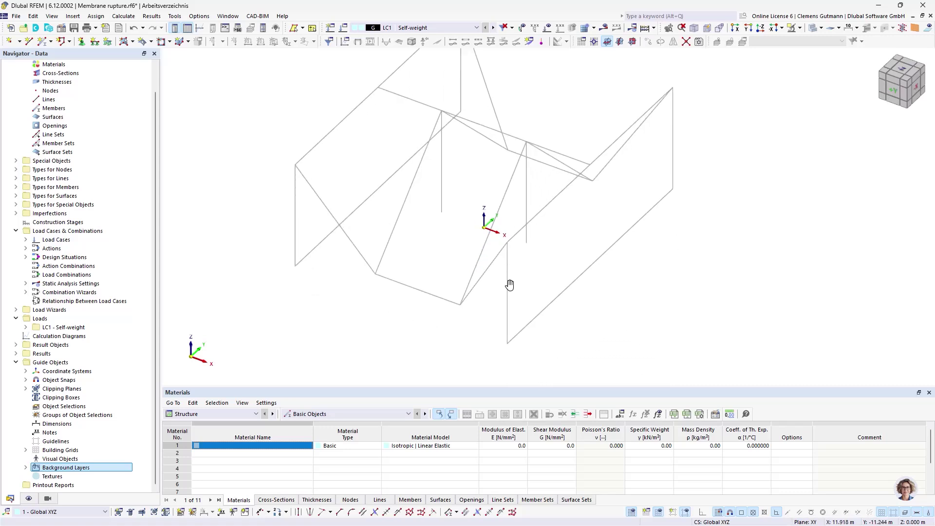
middle_click_drag(492, 318, 501, 315, "ctrl")
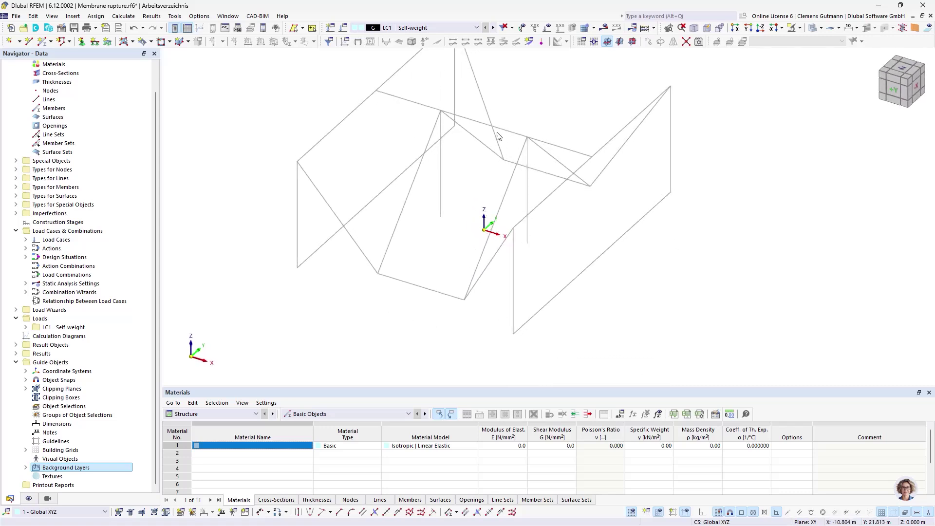
middle_click_drag(498, 136, 450, 272)
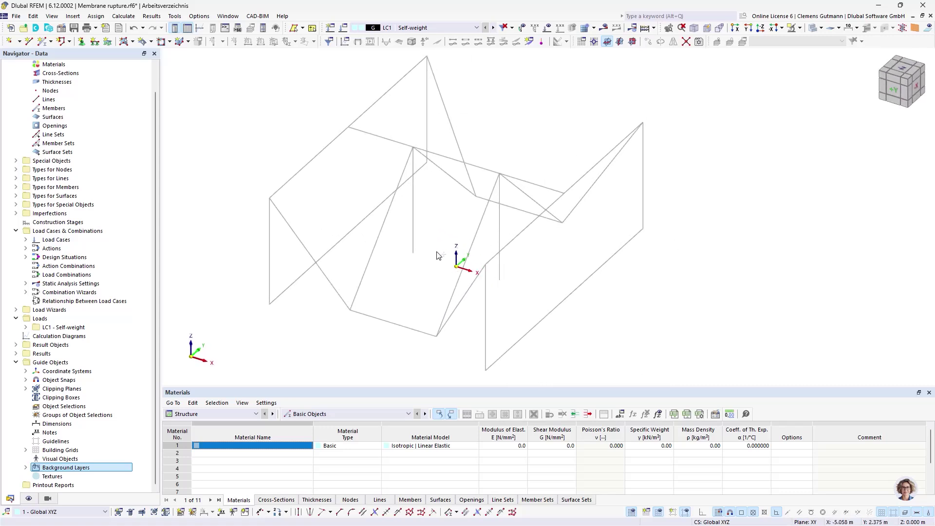
scroll(148, 228, "up", 1)
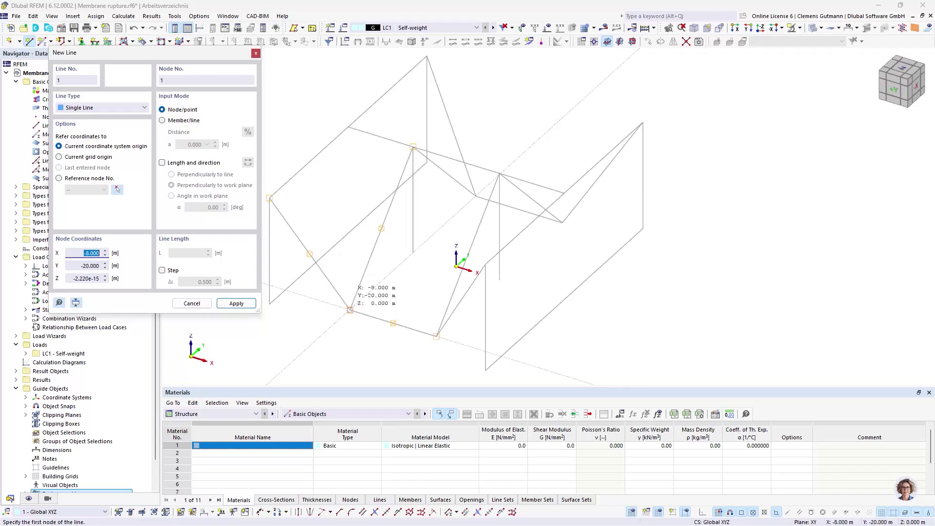
- Trace a closed outline of eight single lines over the front half of the background wireframe, starting at X -8, Y -20, Z 0 m
left_click(350, 309)
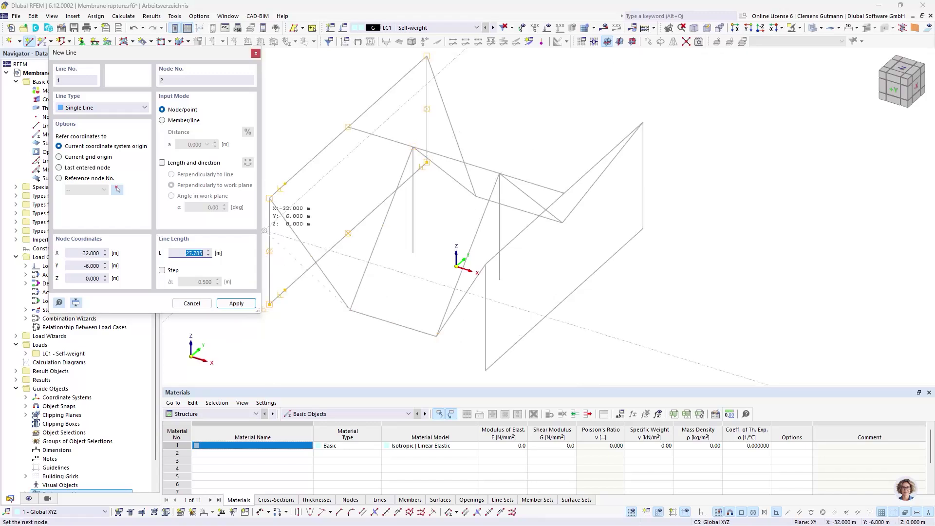
left_click(357, 126)
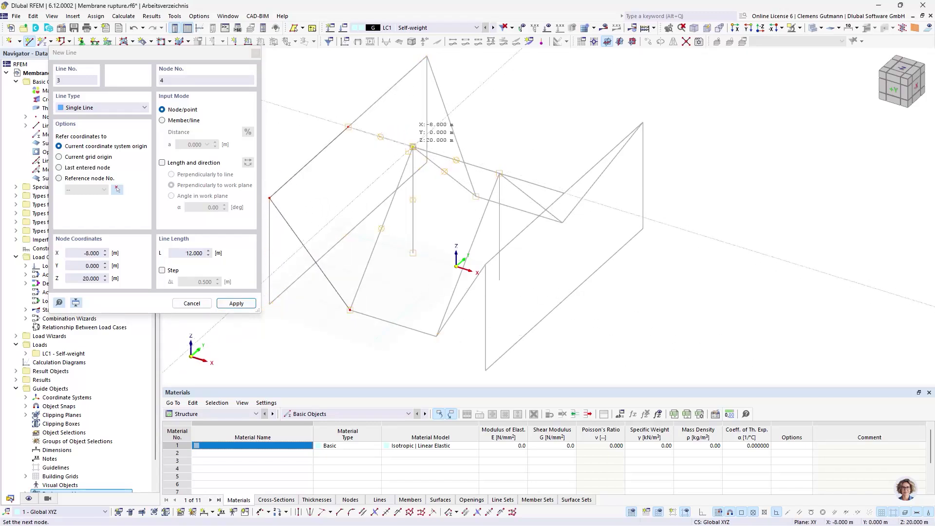
left_click(413, 146)
left_click(499, 173)
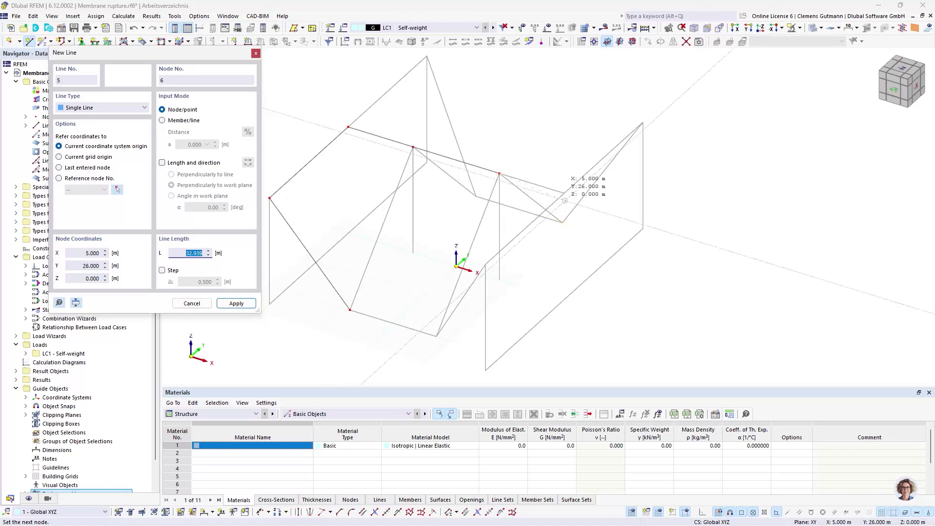
left_click(565, 194)
left_click(485, 264)
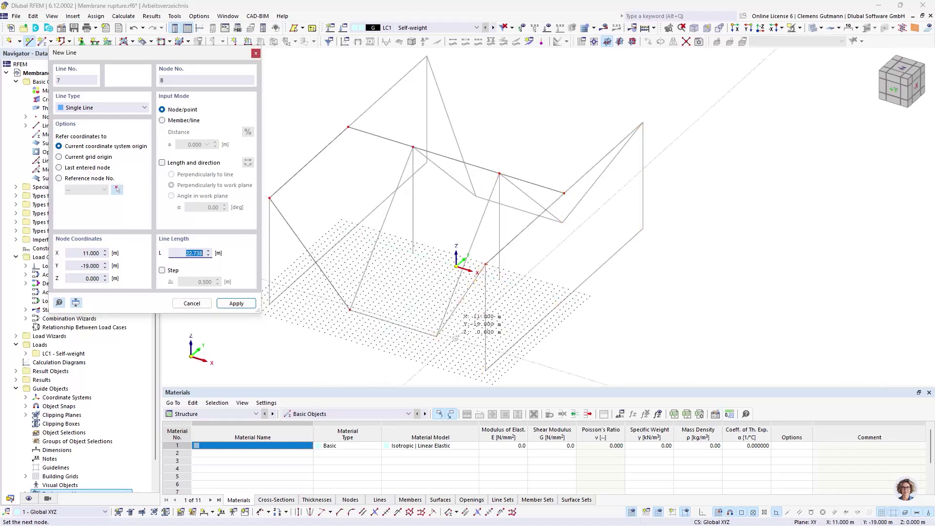
left_click(436, 336)
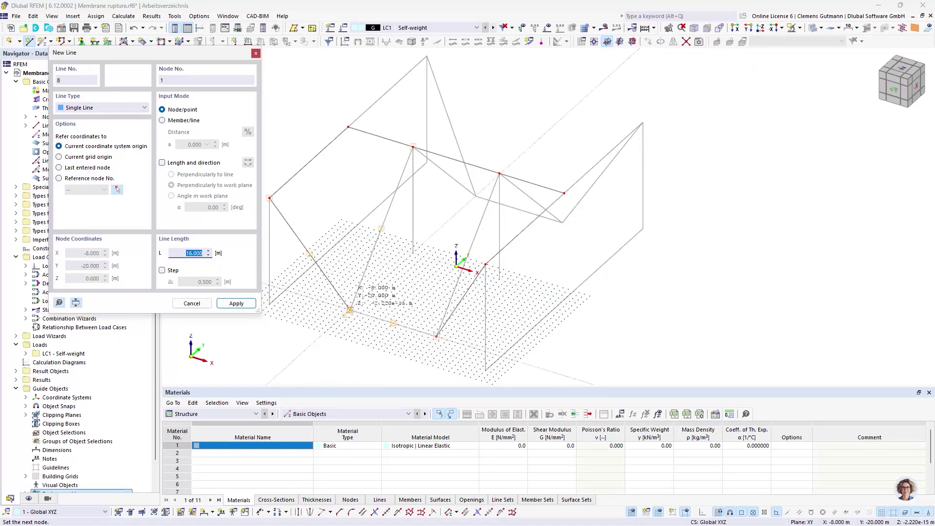
left_click(350, 310)
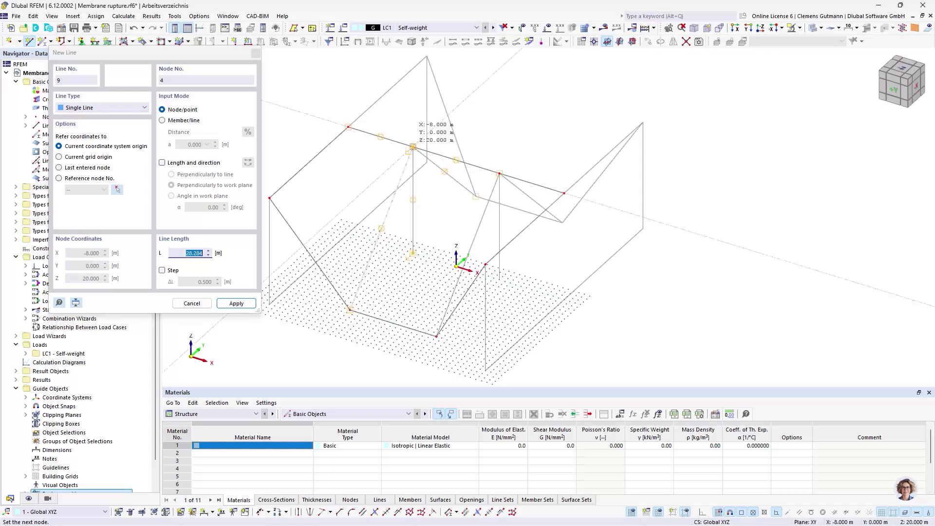
- Add two single lines from the low front corners up to the two mast tops on the ridge
left_click(413, 147)
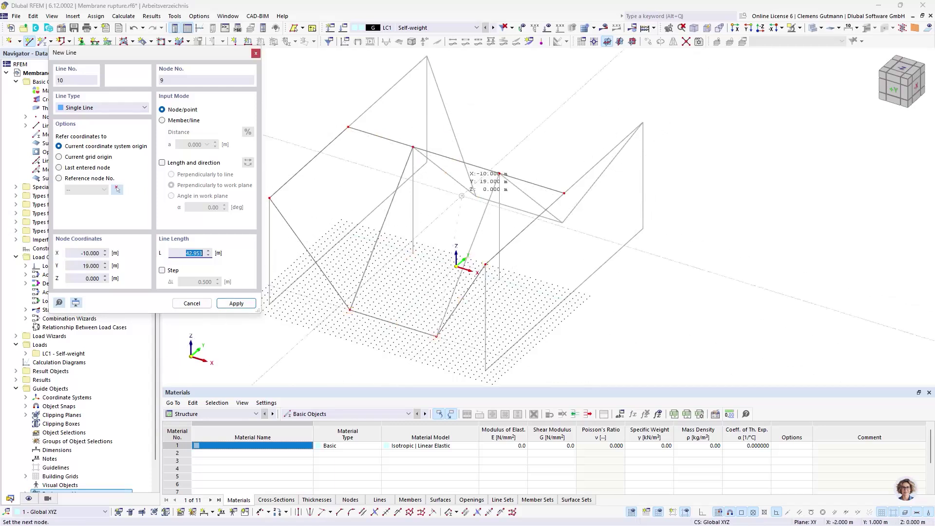
left_click(499, 174)
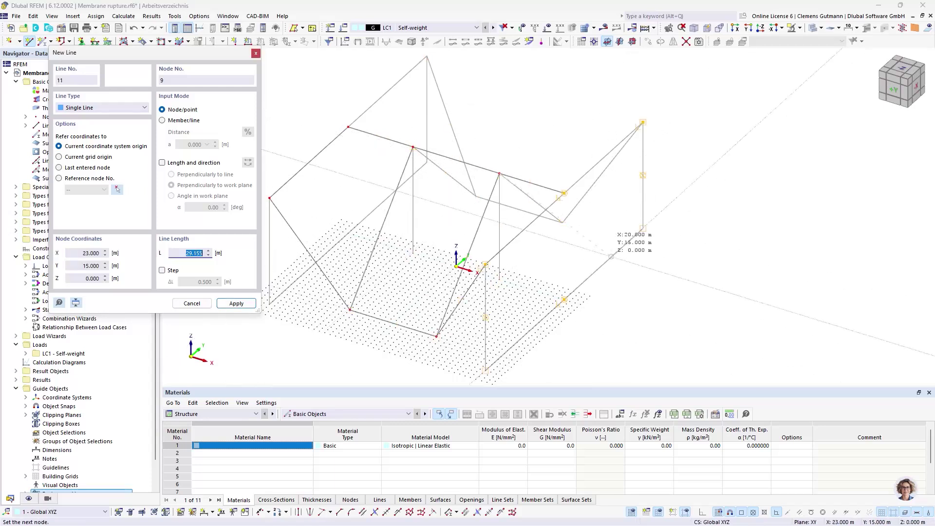
key("Escape")
key("Escape")
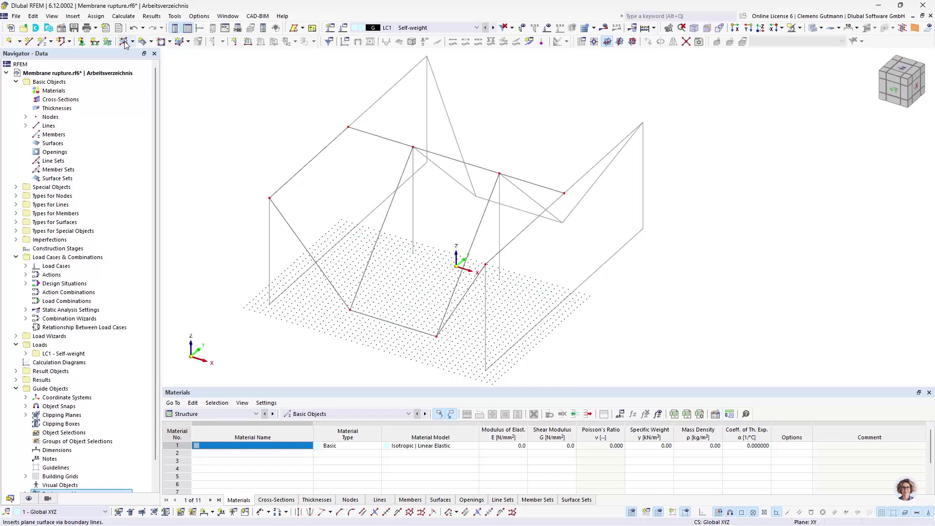
- Start a plane surface and create a uniform 1.0 mm thickness for it with the fabric material PES-PVC Typ III
left_click(125, 42)
left_click(492, 152)
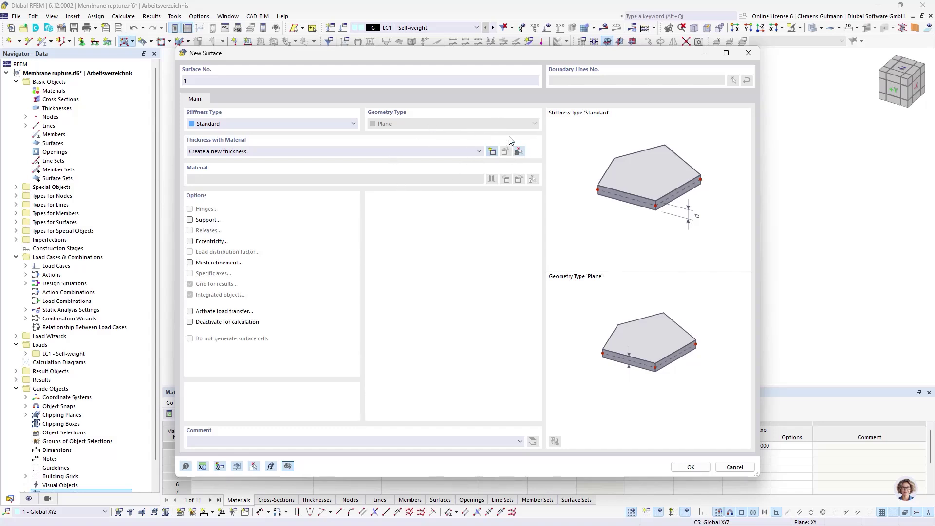
left_click(493, 152)
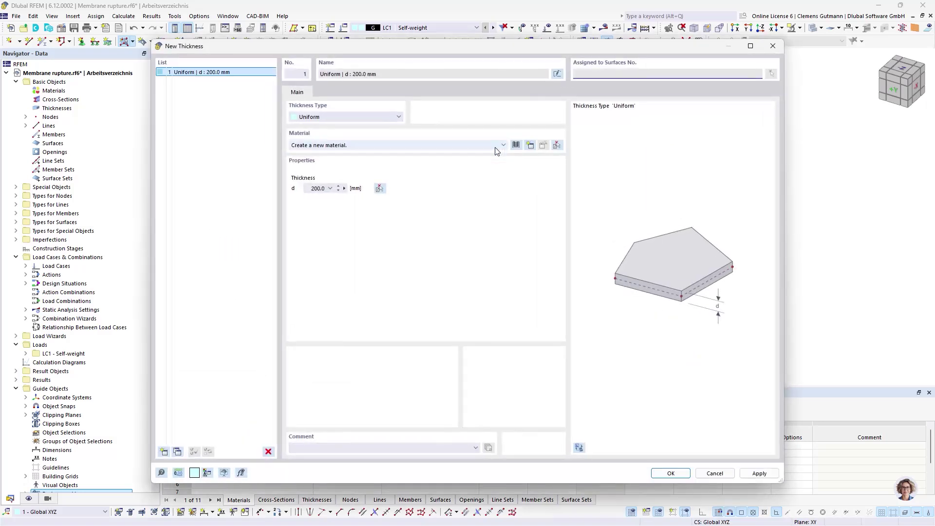
left_click(530, 146)
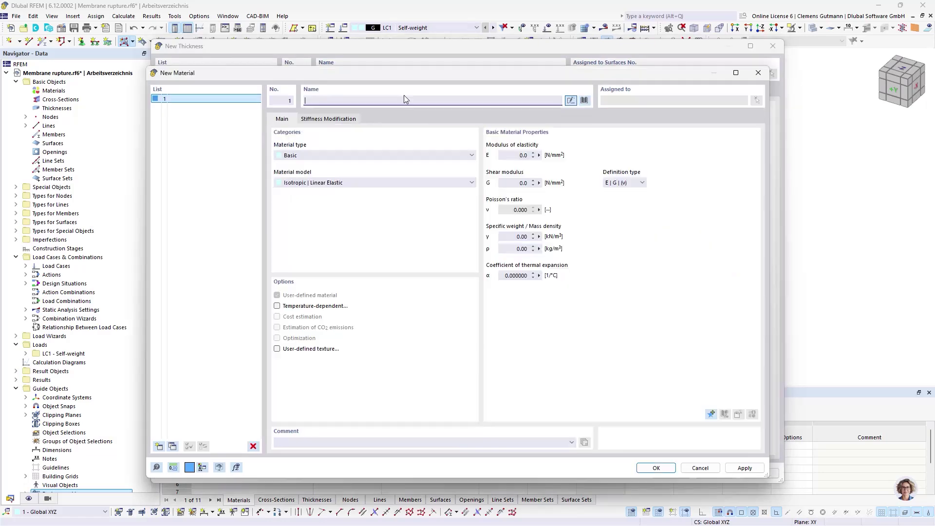
type("PVC")
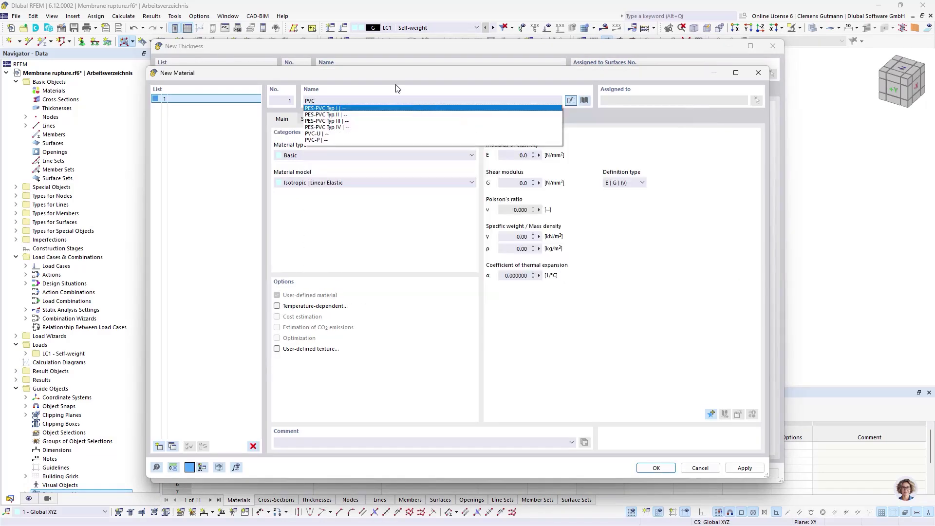
left_click(336, 120)
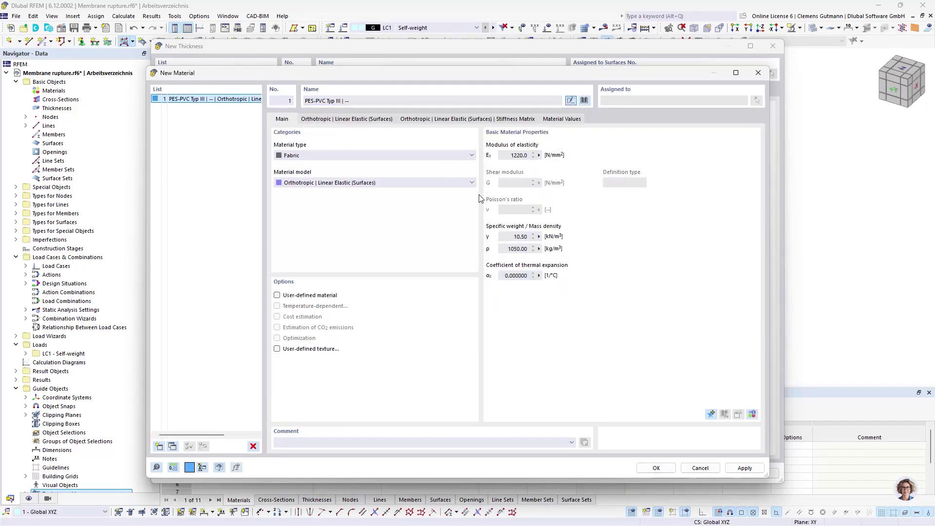
left_click(656, 468)
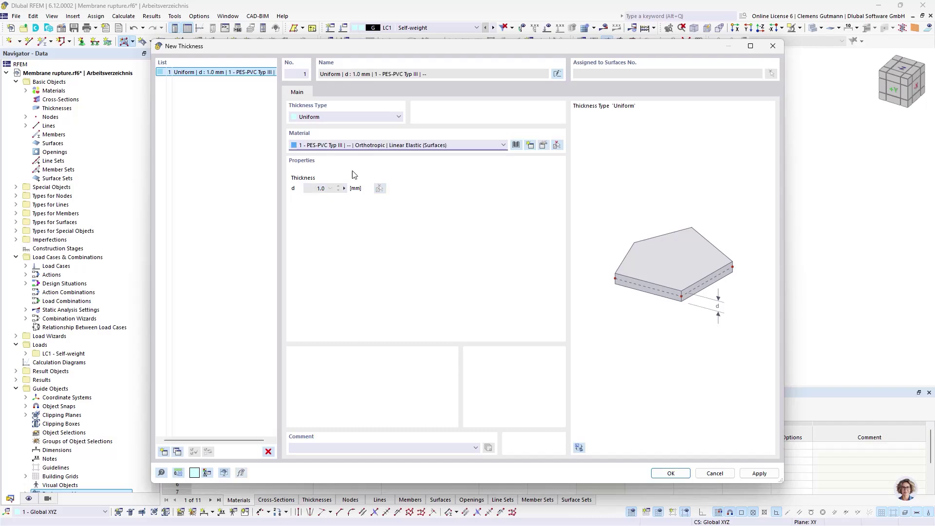
left_click(671, 473)
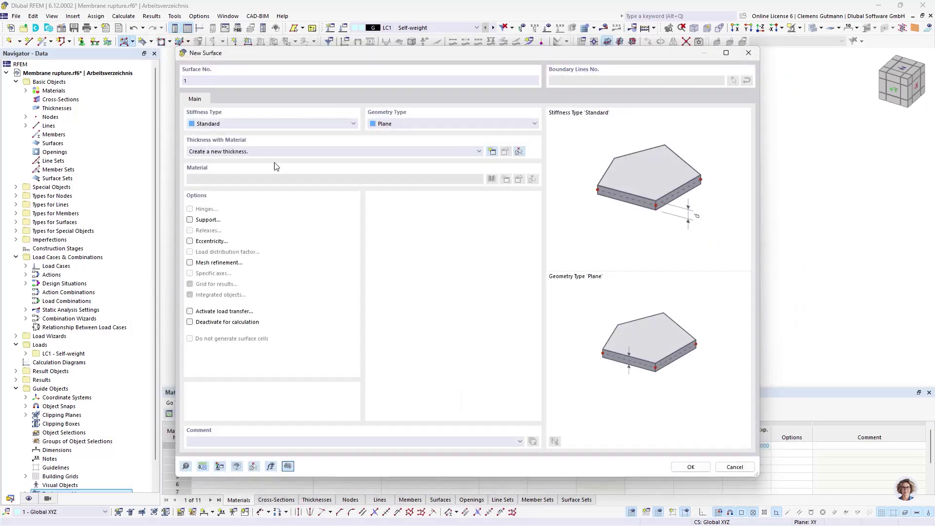
- Set the surface's stiffness type to Membrane and create it from the boundary lines of the central sloping panel
left_click(219, 123)
left_click(247, 156)
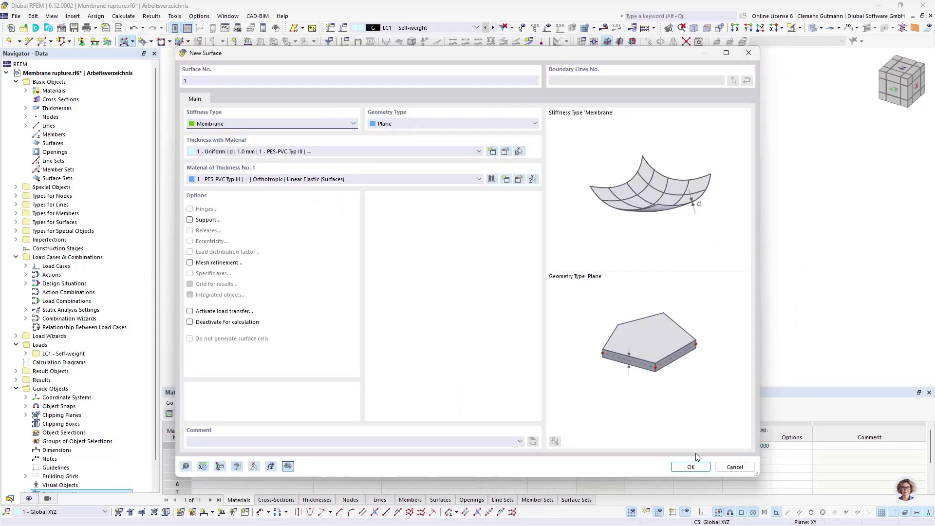
left_click(691, 467)
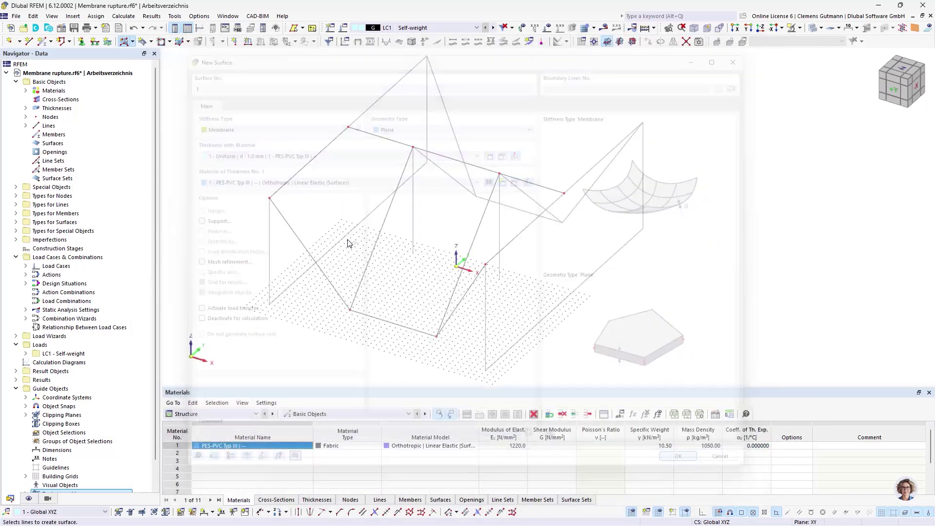
left_click(363, 278)
left_click(492, 205)
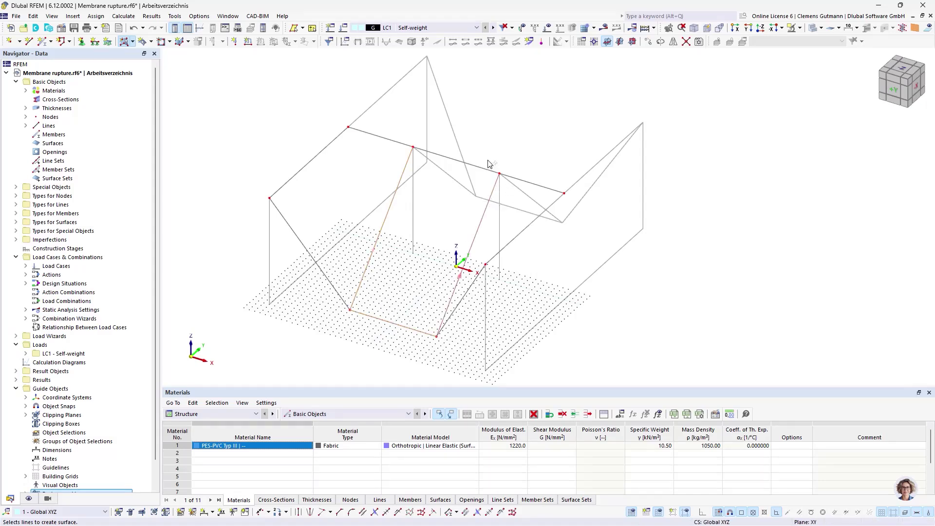
left_click(489, 169)
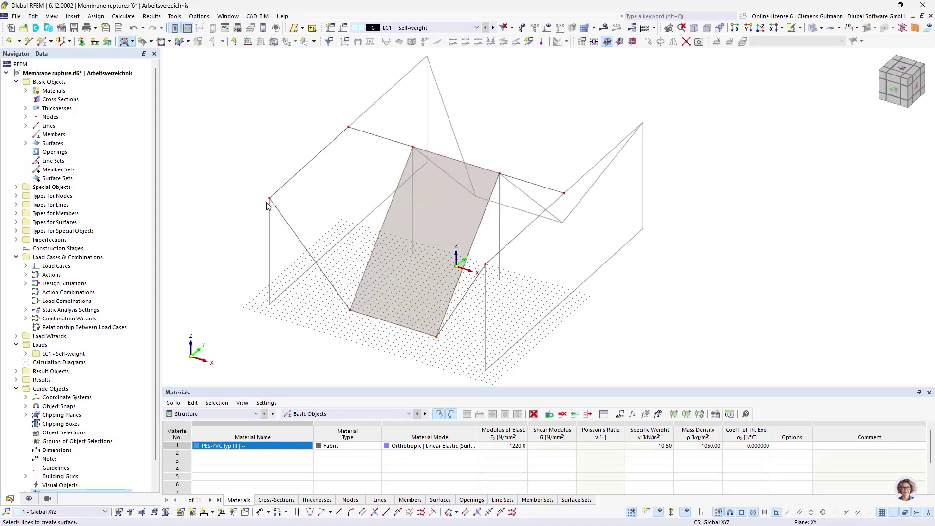
- Create two quadrangle membrane surfaces from the boundary lines of the outer panels on either side of the central sloping panel
left_click(133, 42)
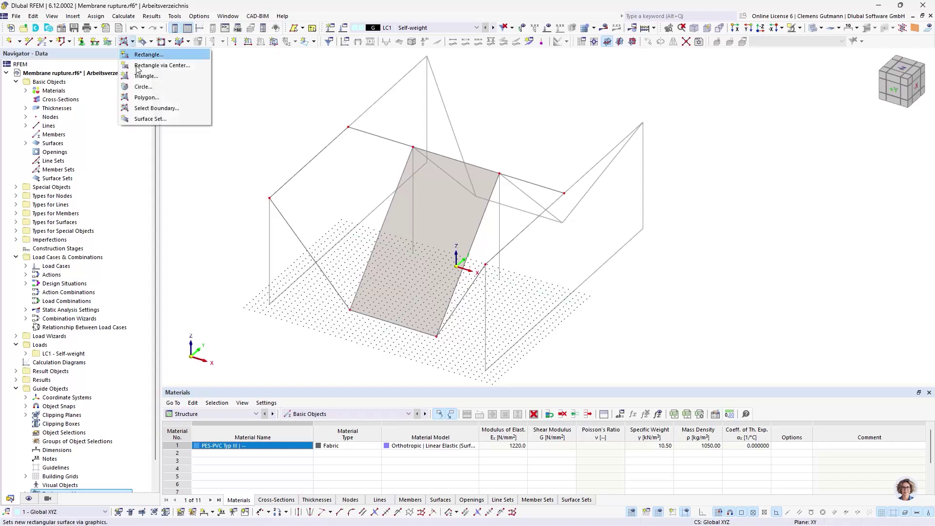
left_click(152, 42)
left_click(155, 68)
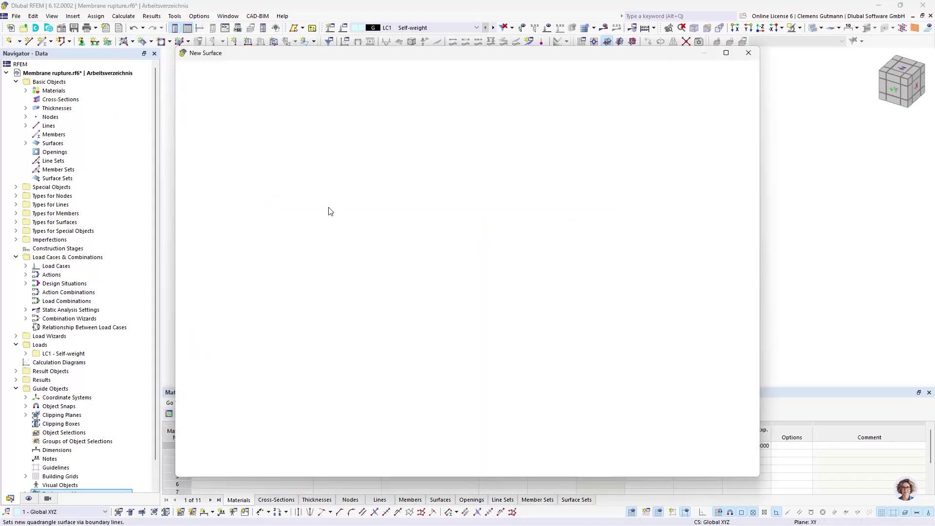
left_click(690, 466)
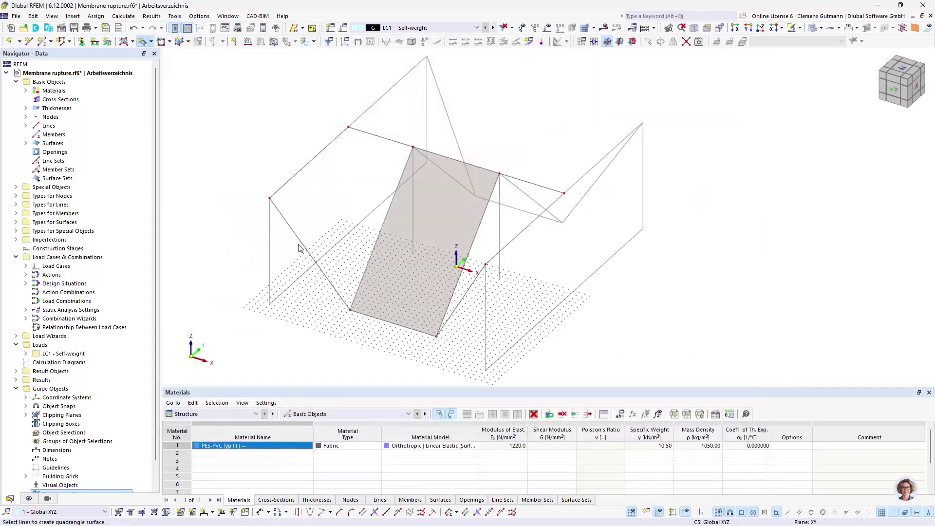
left_click(397, 190)
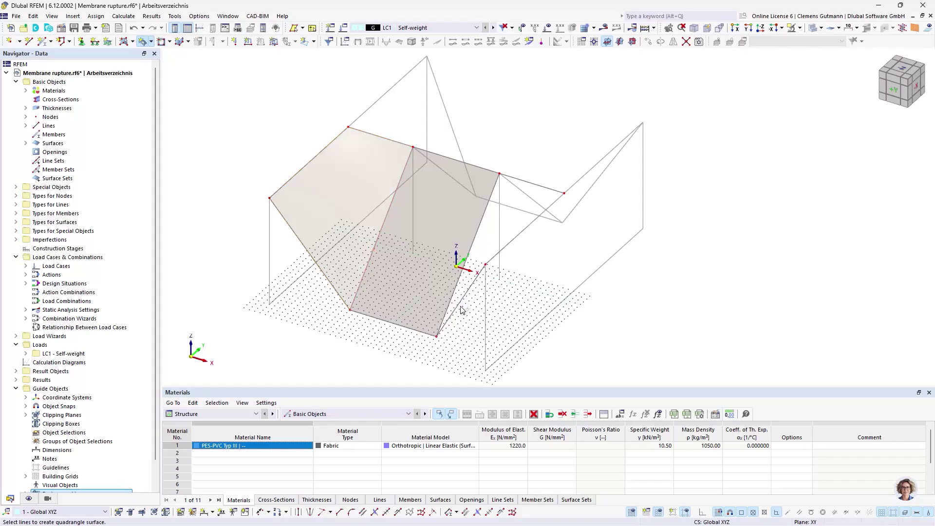
left_click(459, 303)
left_click(525, 229)
left_click(531, 184)
left_click(474, 240)
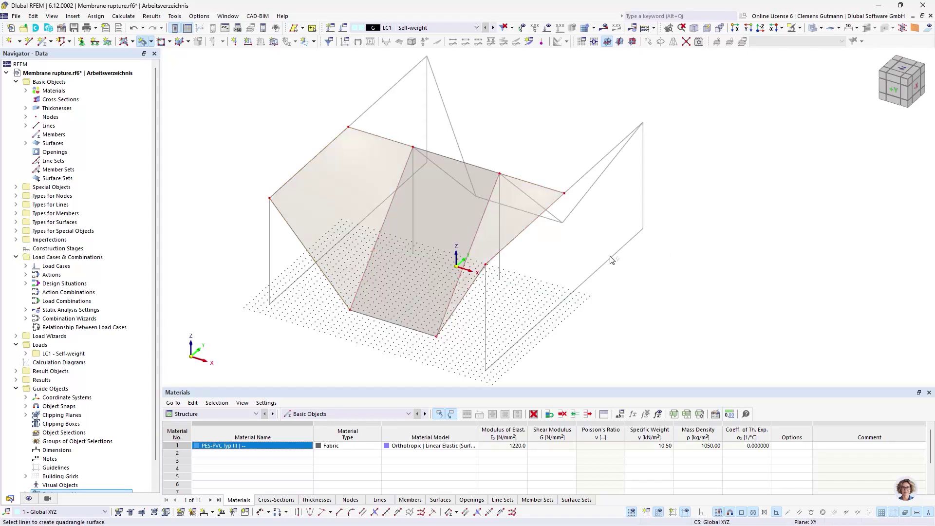
key("Escape")
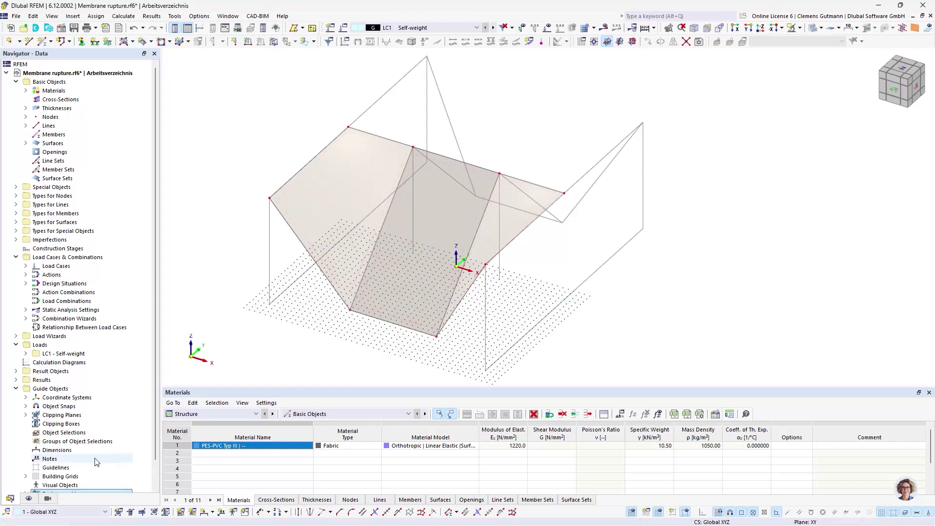
- Color the rendered surfaces by their +/- z surface side
left_click(29, 499)
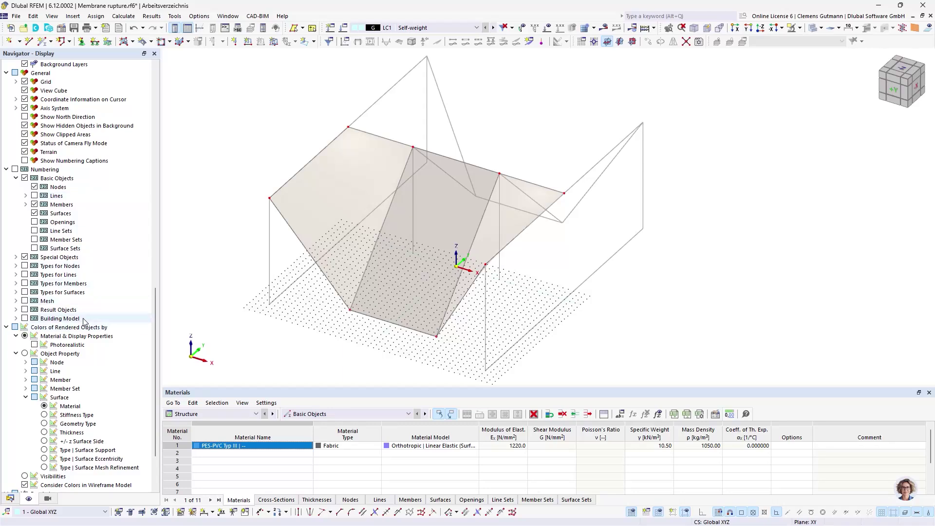
scroll(70, 408, "down", 2)
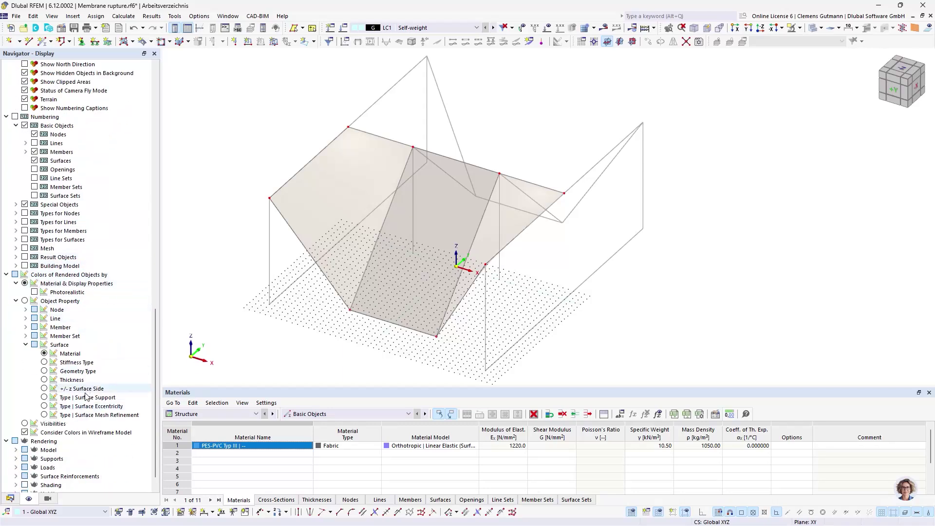
left_click(44, 389)
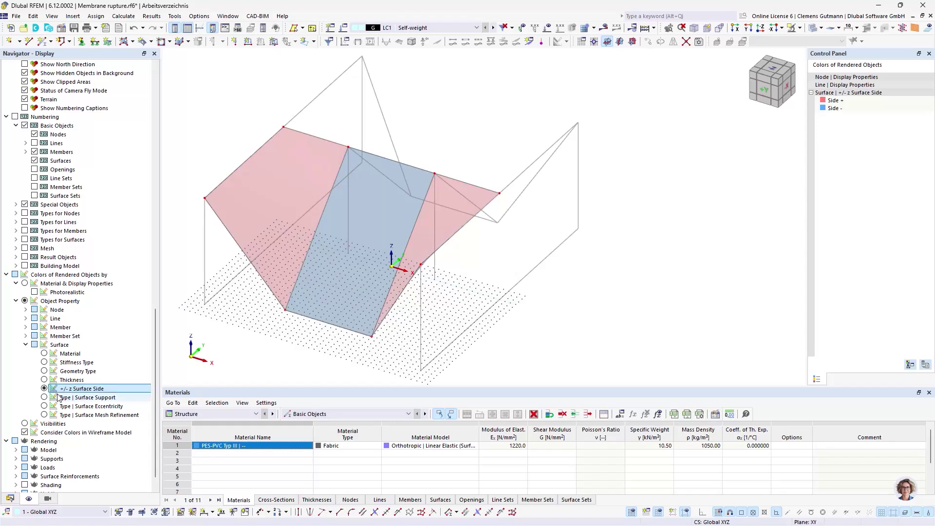
- Reverse the local axis system of the central sloping surface so its orientation matches the two outer surfaces
scroll(446, 306, "down", 1)
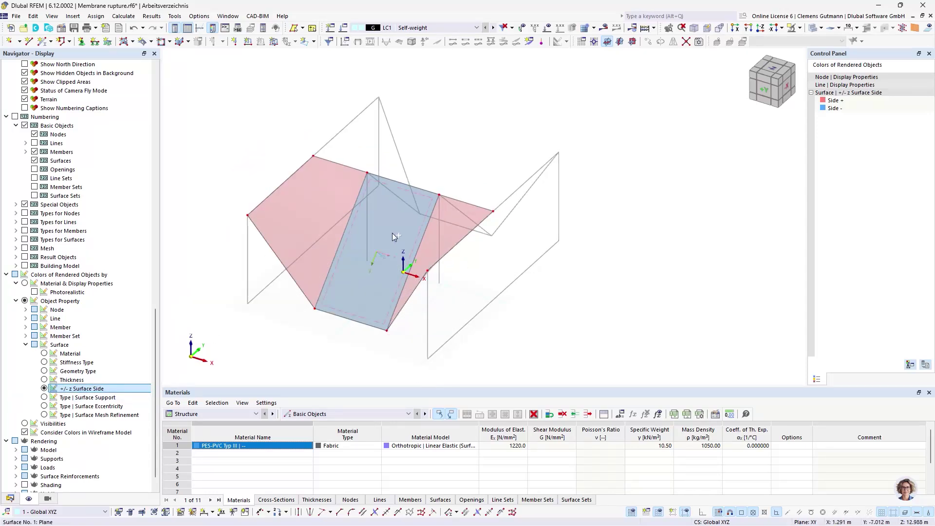
middle_click_drag(387, 297, 380, 316, "ctrl")
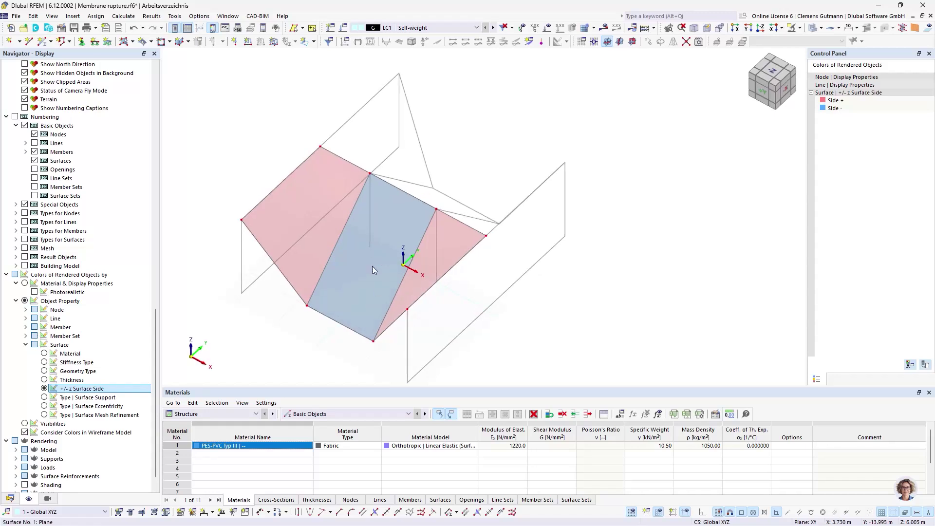
scroll(373, 241, "up", 2)
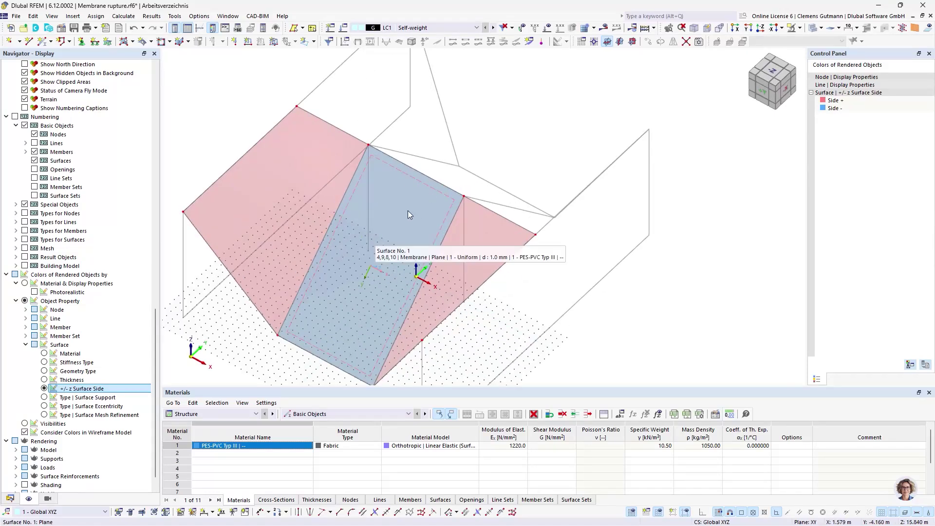
left_click(405, 191)
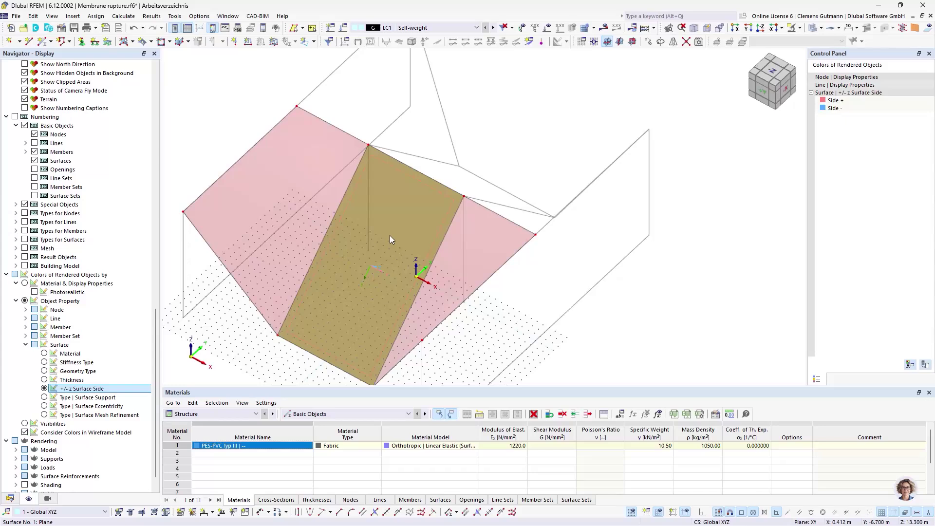
right_click(389, 219)
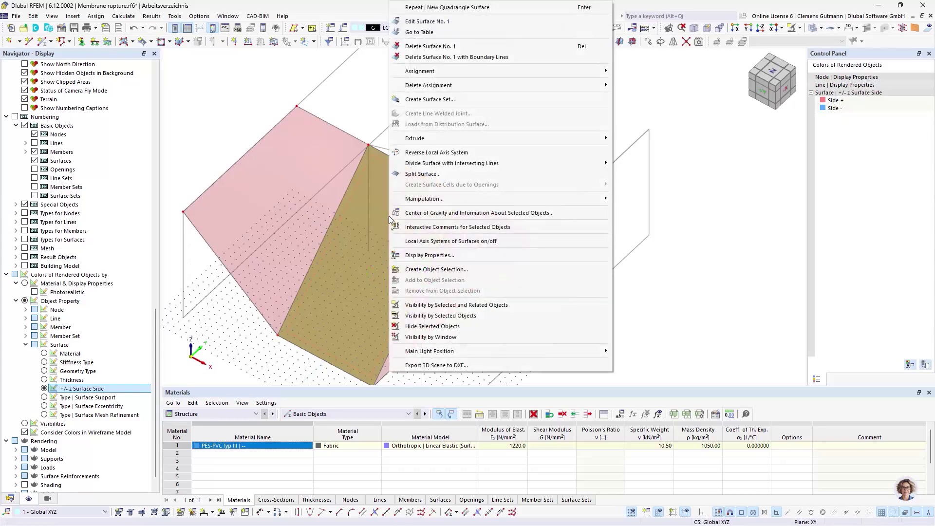
left_click(462, 153)
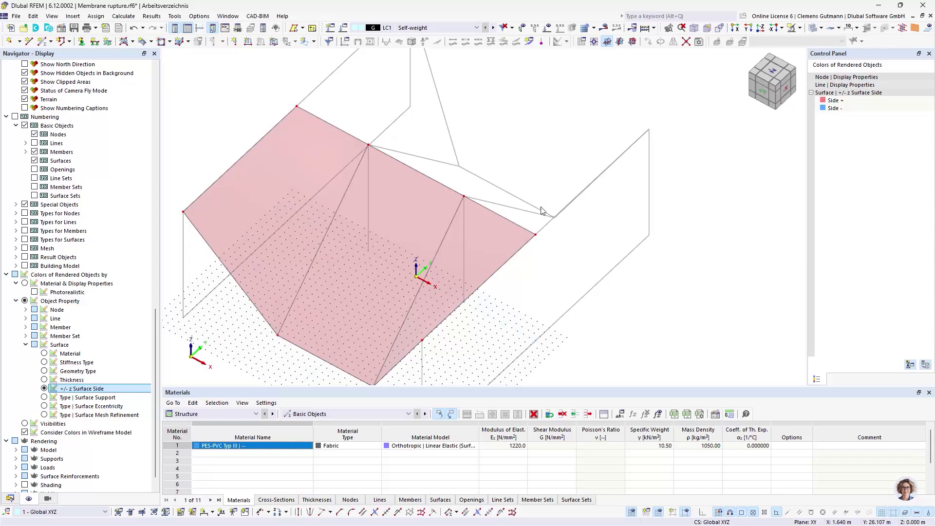
- Return to the model data tree, start a new single member and set its member type to Cable
scroll(516, 265, "down", 3)
middle_click_drag(383, 299, 401, 298, "ctrl")
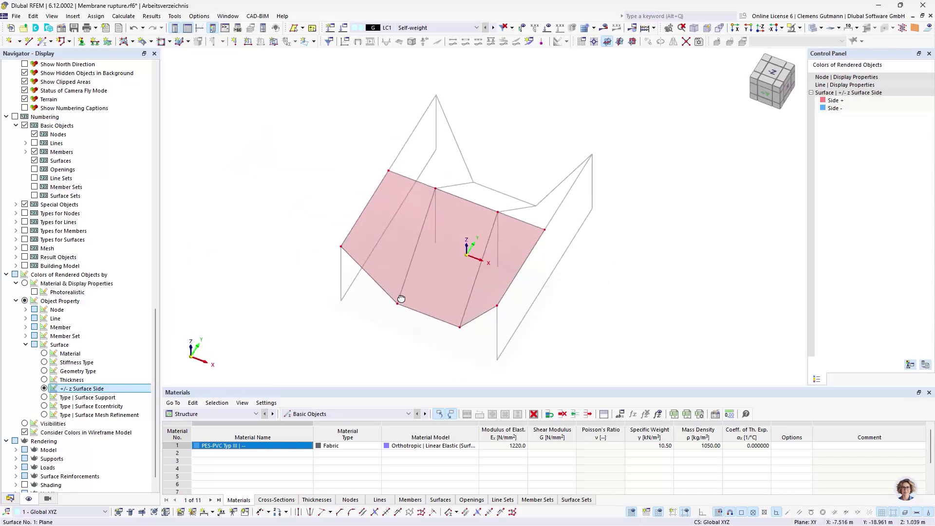
left_click(10, 498)
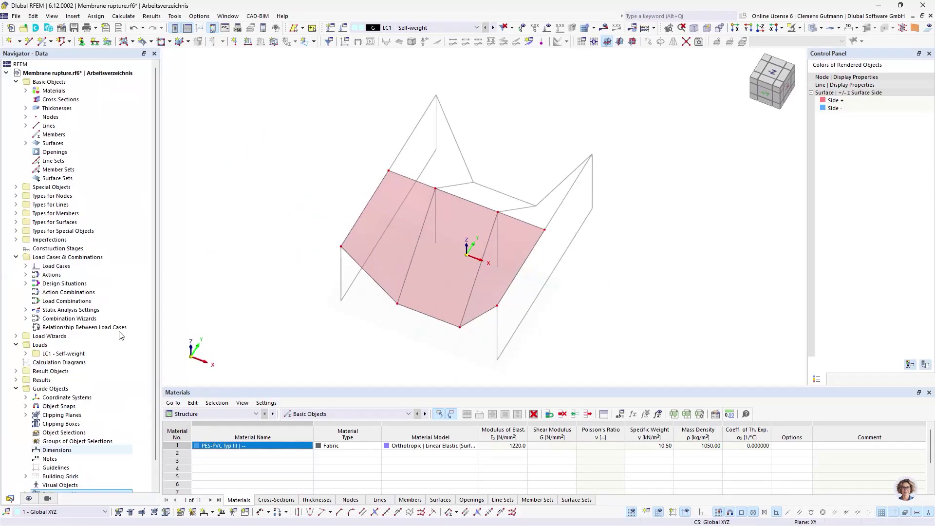
scroll(565, 272, "up", 2)
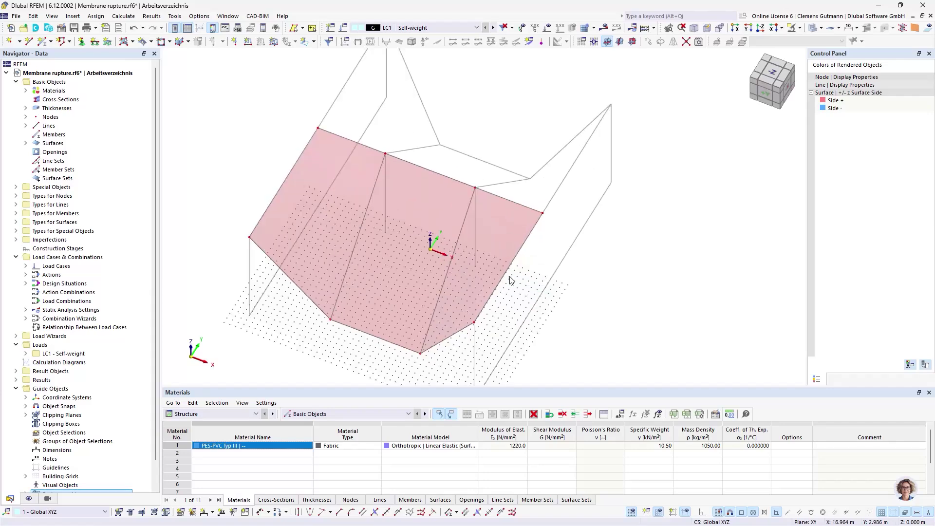
left_click(43, 41)
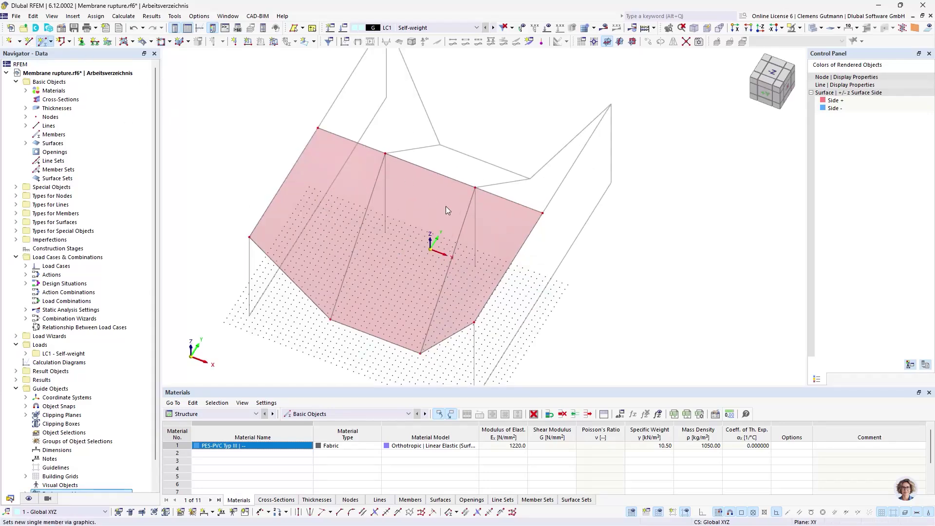
left_click(219, 133)
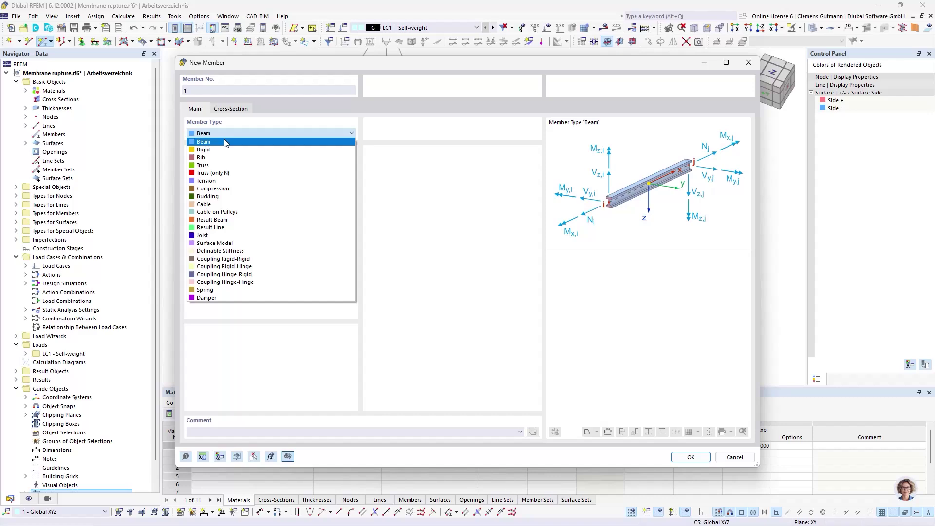
left_click(221, 205)
- Create a cross-section for the cable member and choose OSS VERZ 20 from the FATZER standardized cable library
left_click(232, 110)
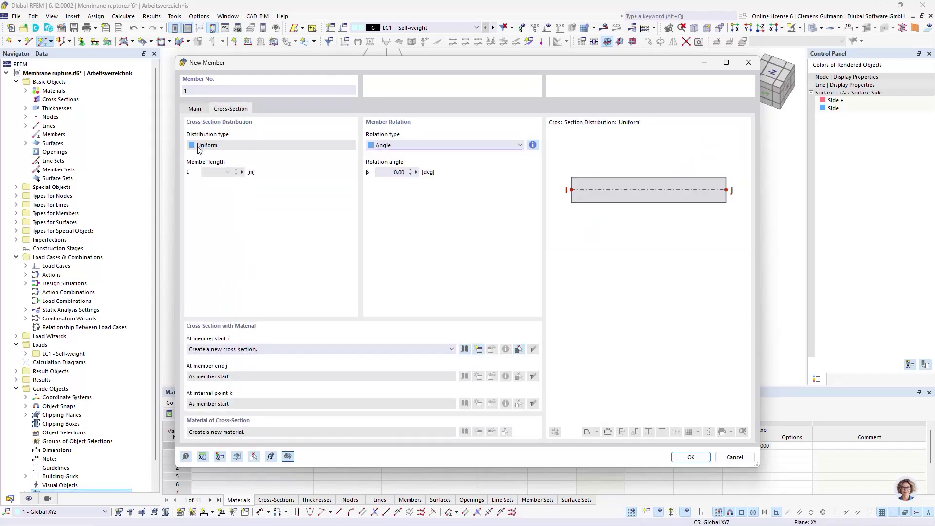
left_click(481, 351)
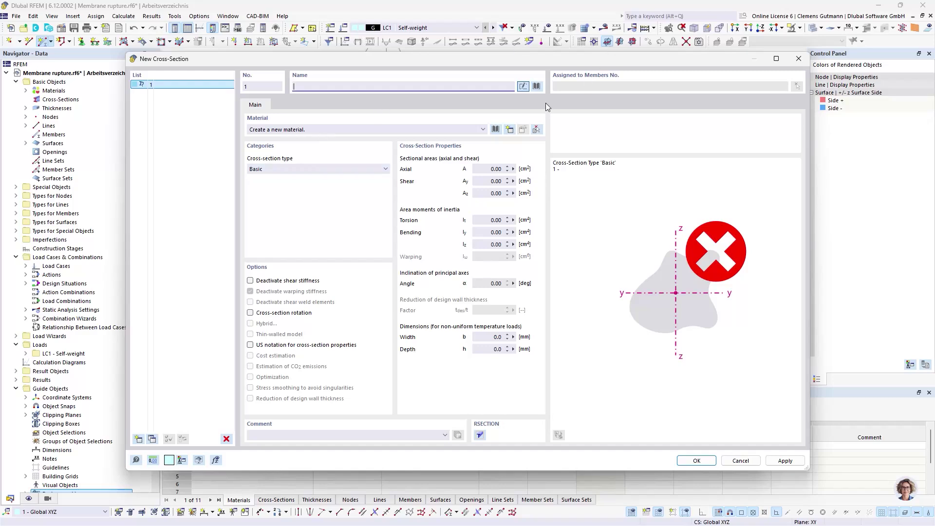
left_click(536, 87)
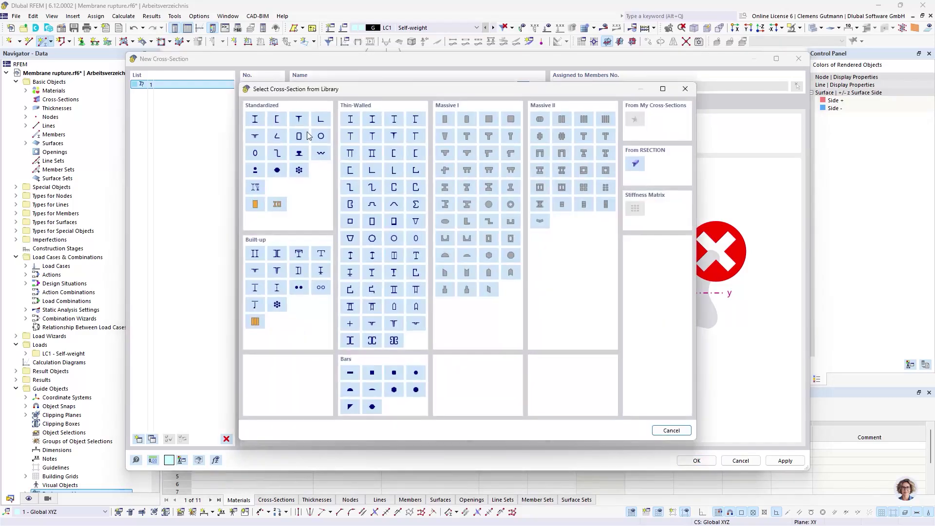
left_click(255, 169)
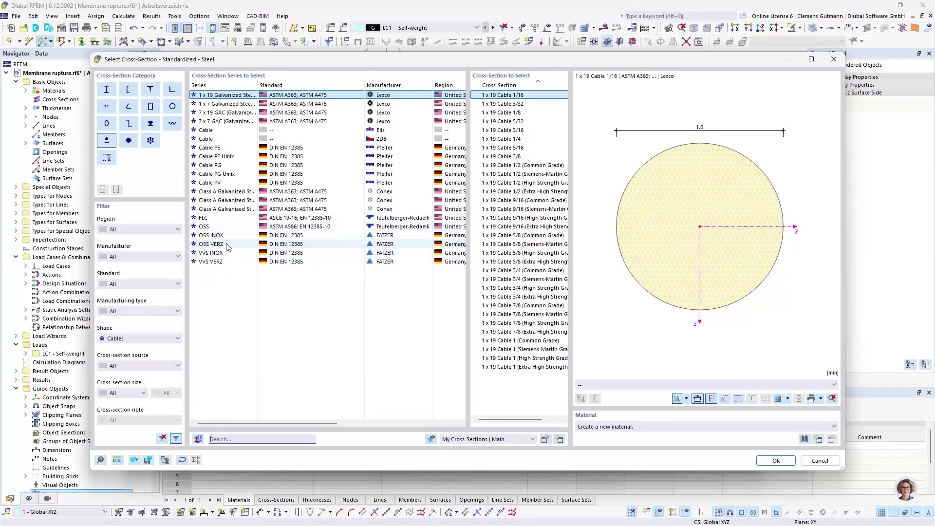
left_click(227, 245)
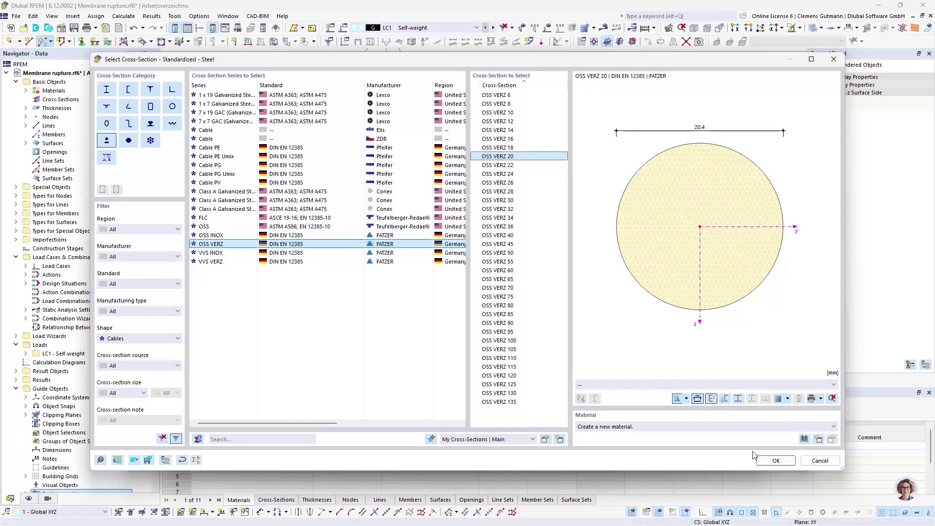
- Create the material OSS VERZ | FATZER for the cable cross-section and accept the cross-section and member settings
left_click(819, 439)
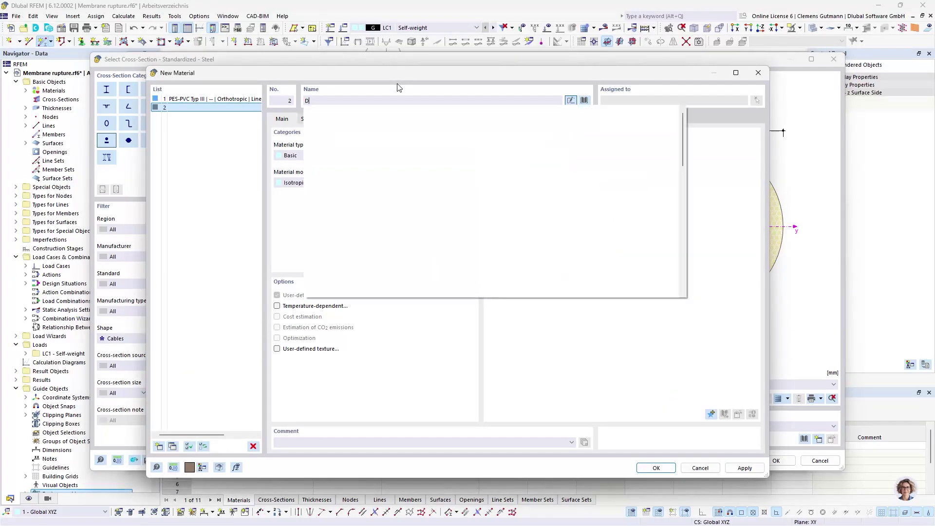
type("Fatzer")
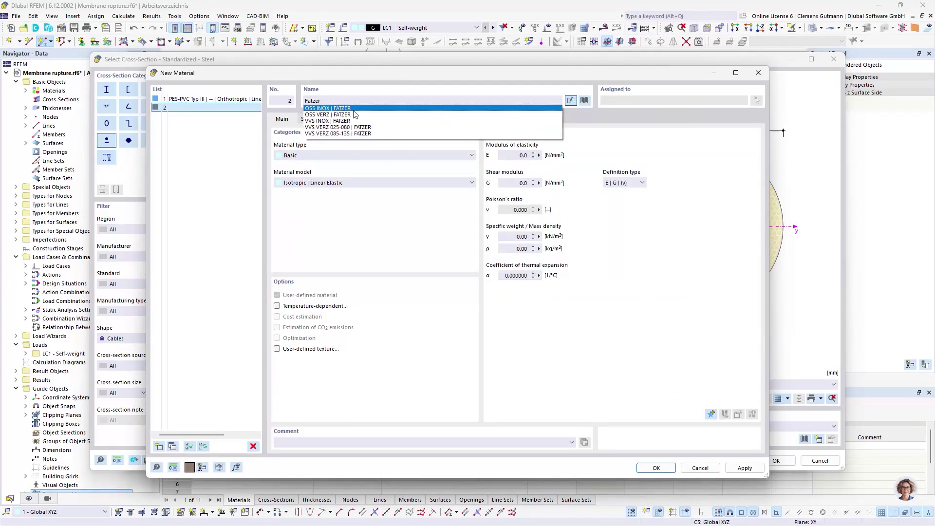
left_click(355, 114)
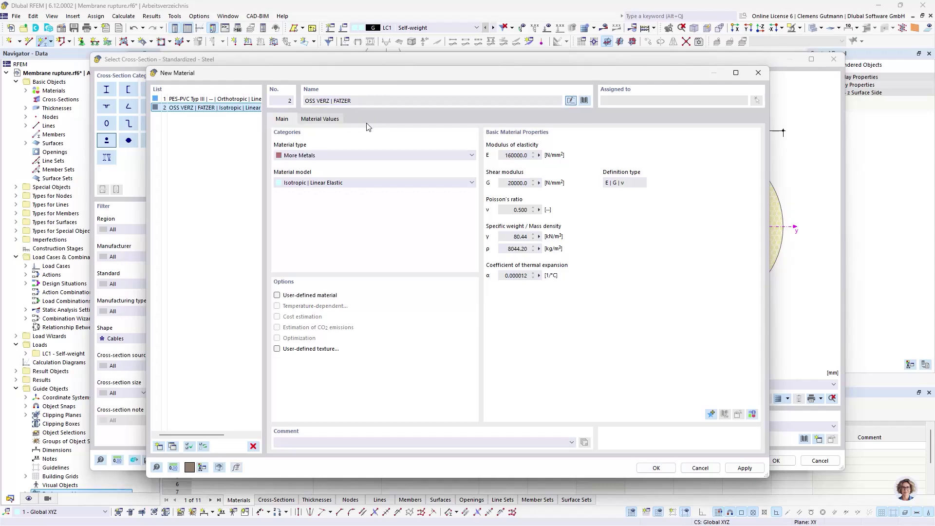
left_click(656, 468)
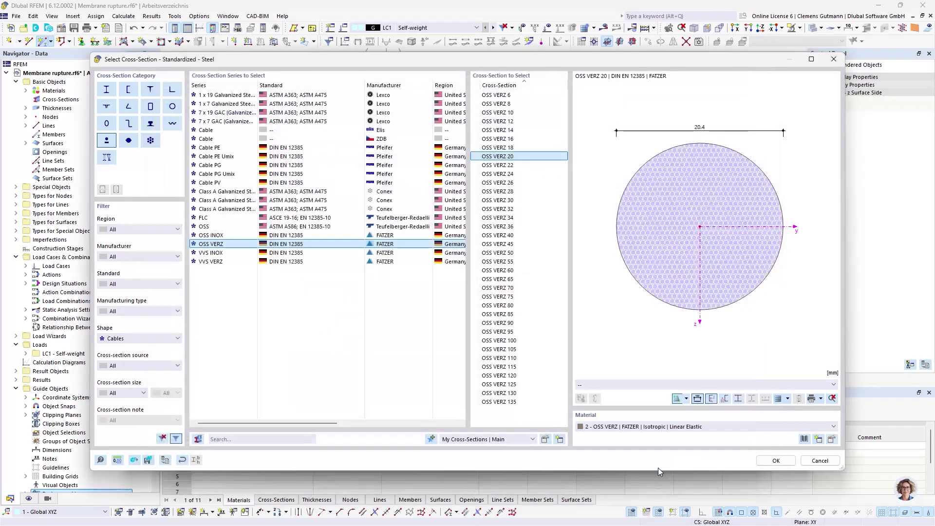
left_click(776, 460)
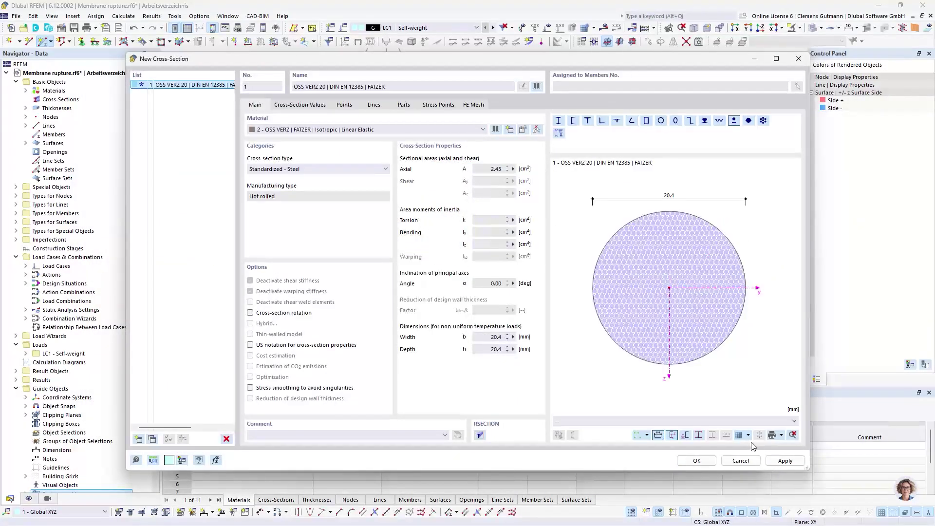
left_click(697, 461)
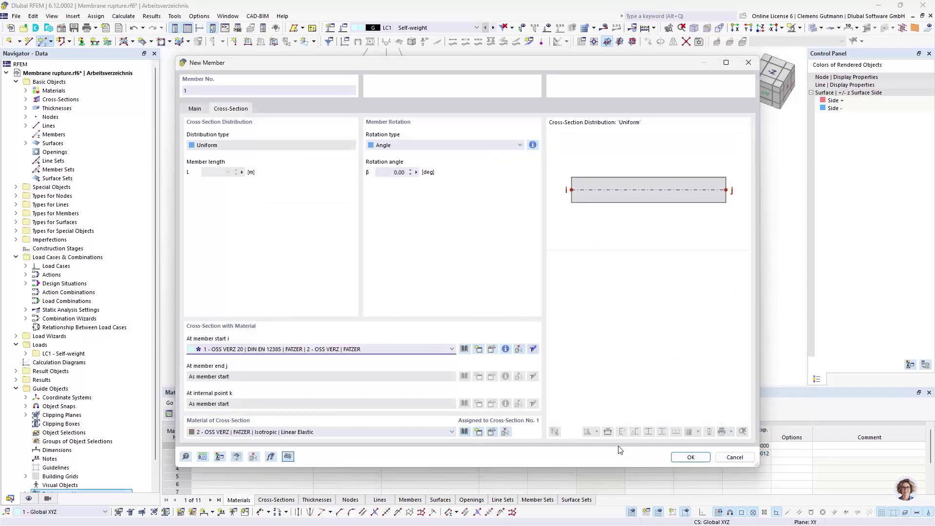
left_click(690, 459)
- Place four cable members along the two sloping seams between the membrane surfaces and the two slanted lower edges of the outer surfaces
left_click(330, 318)
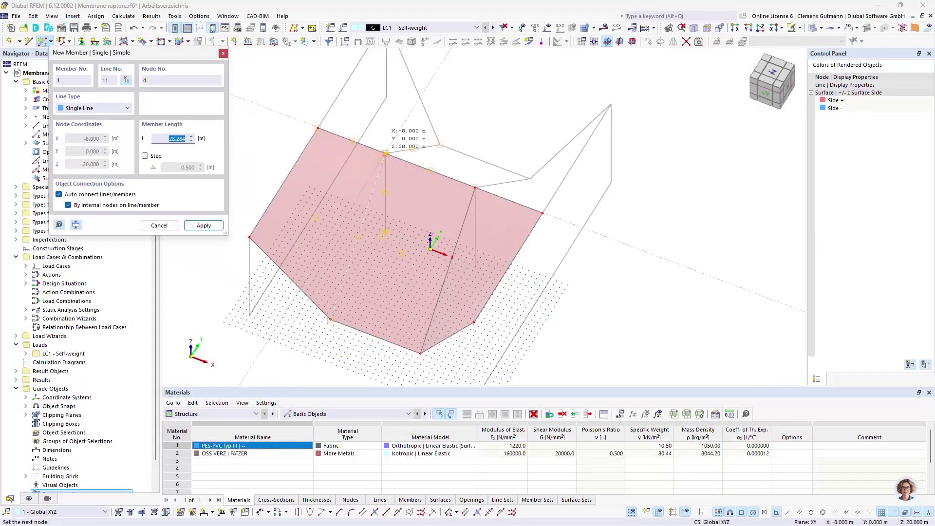
left_click(408, 126)
left_click(418, 355)
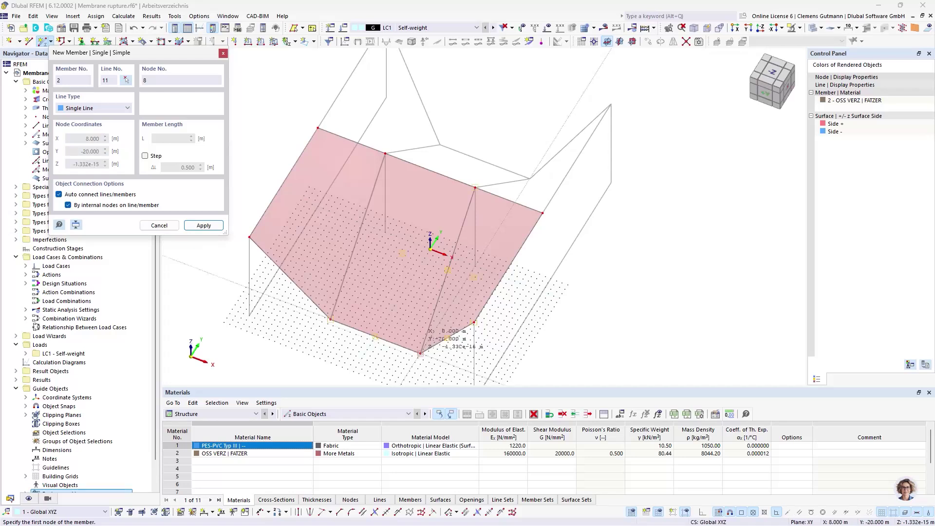
left_click(475, 187)
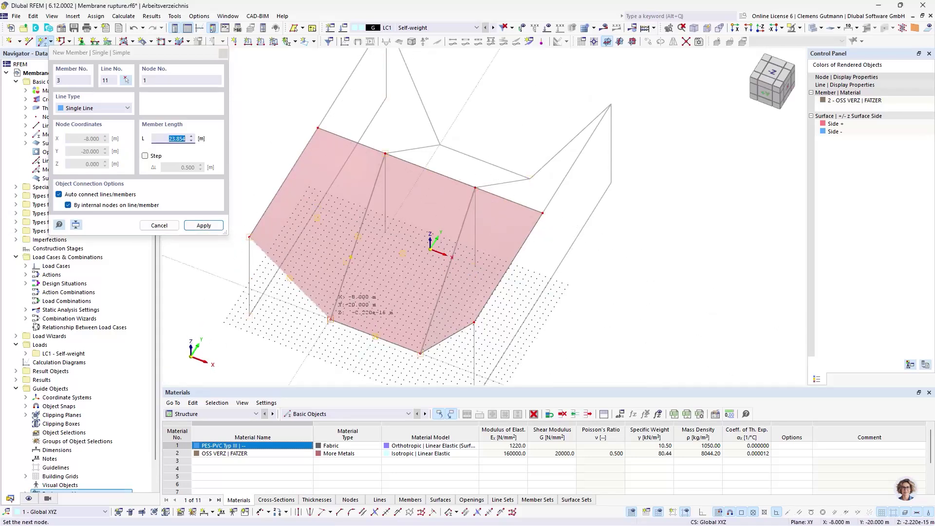
left_click(330, 320)
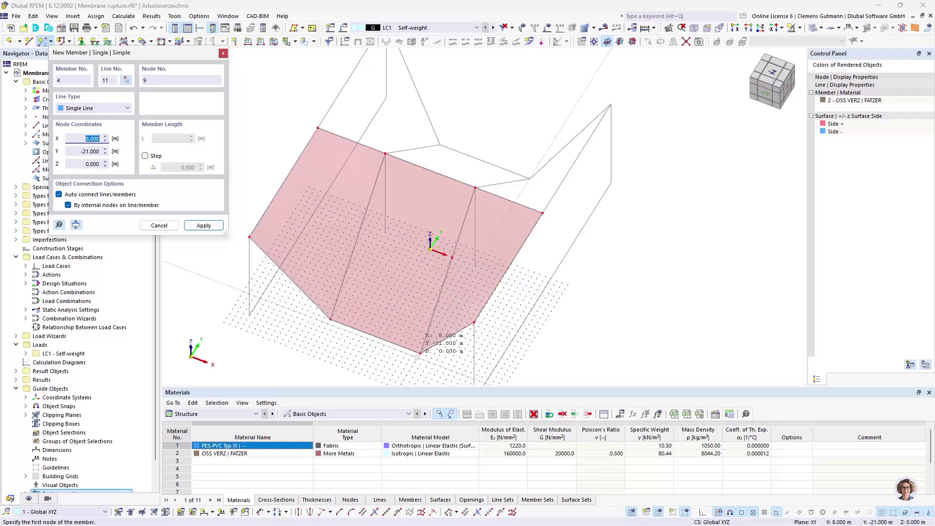
left_click(420, 354)
left_click(474, 323)
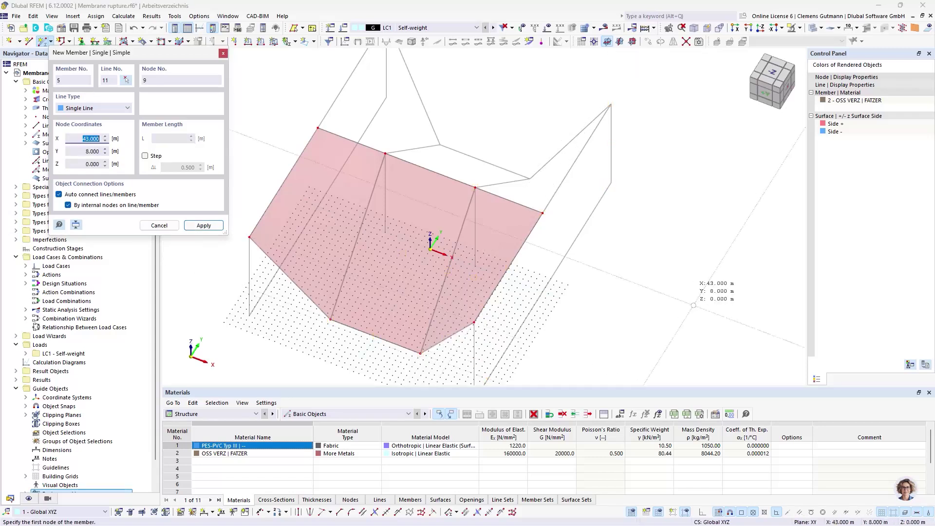
right_click(691, 302)
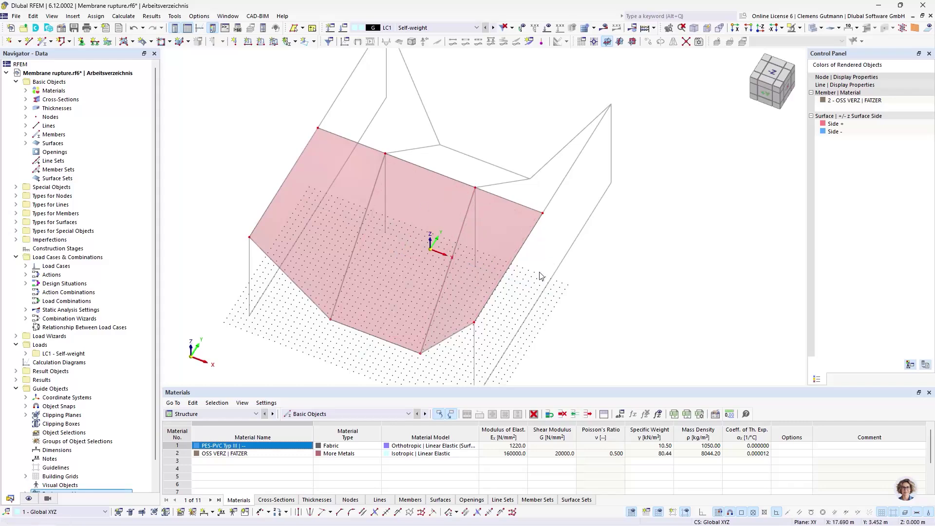
- Start a new single member and set its member type to Beam
middle_click_drag(540, 276, 360, 241, "ctrl")
scroll(346, 284, "up", 3)
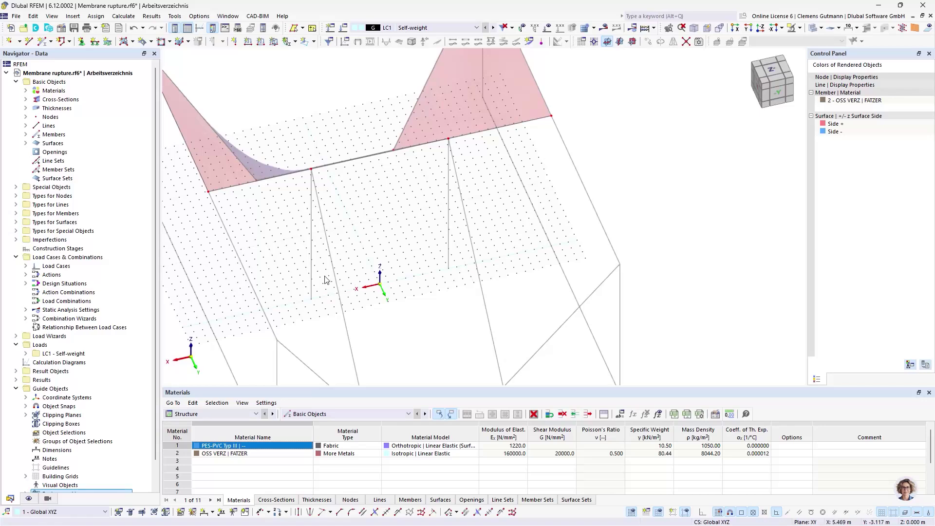
left_click(43, 41)
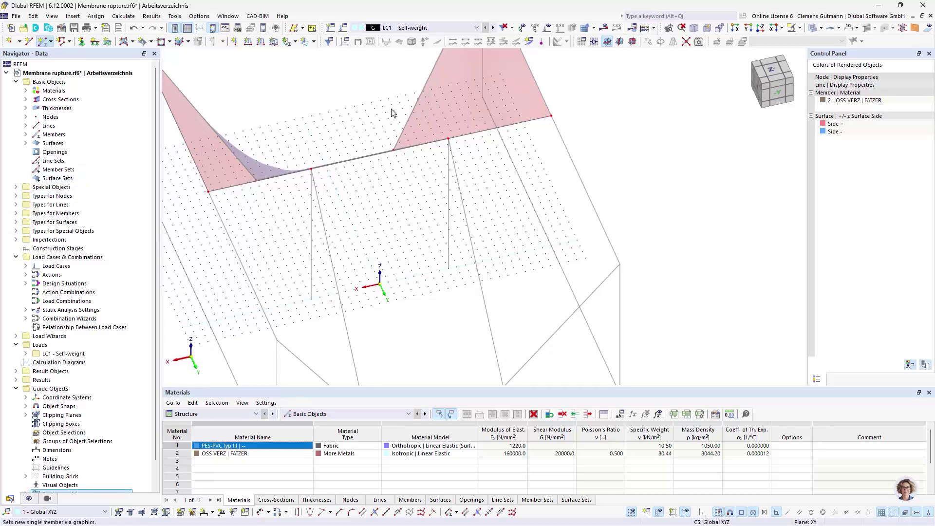
left_click(241, 134)
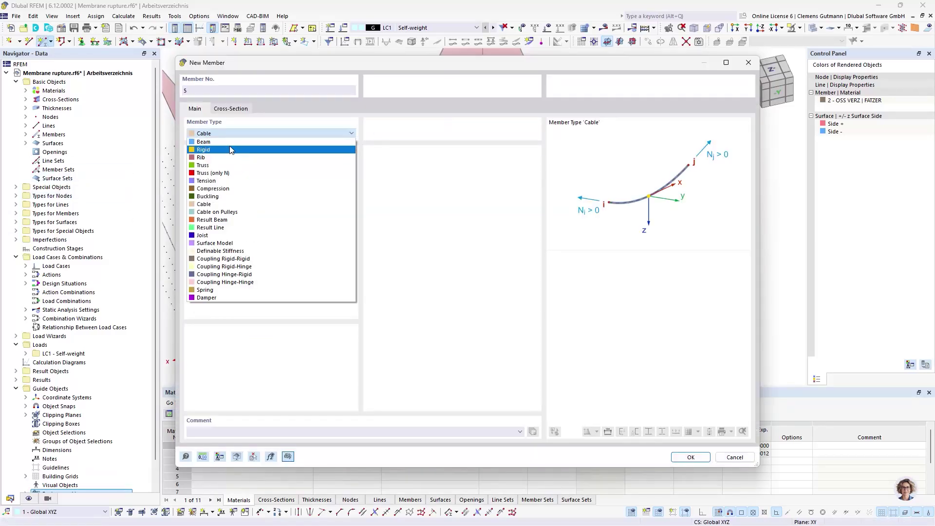
left_click(229, 142)
- Create a cross-section for the beam member and choose CHS 323.9x8.0 from the EN 10210-2:2006-04 standardized steel series
left_click(231, 108)
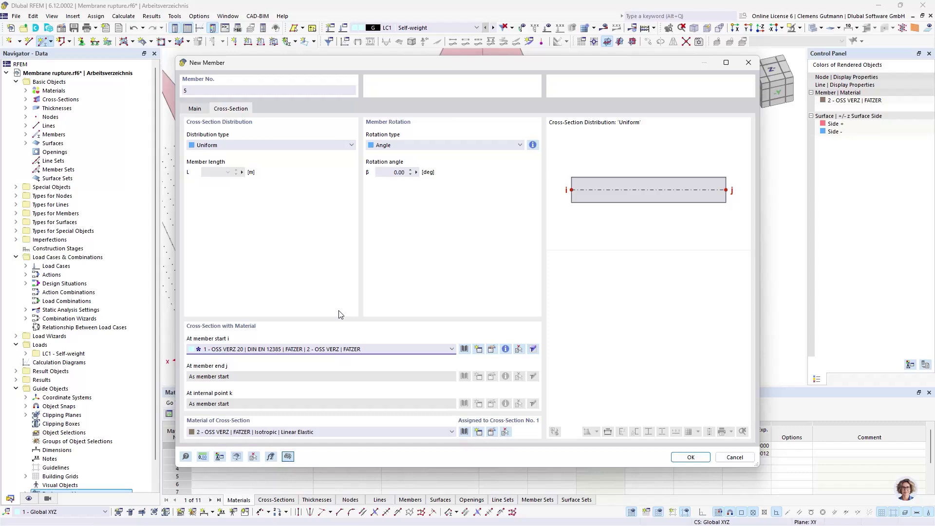
left_click(480, 353)
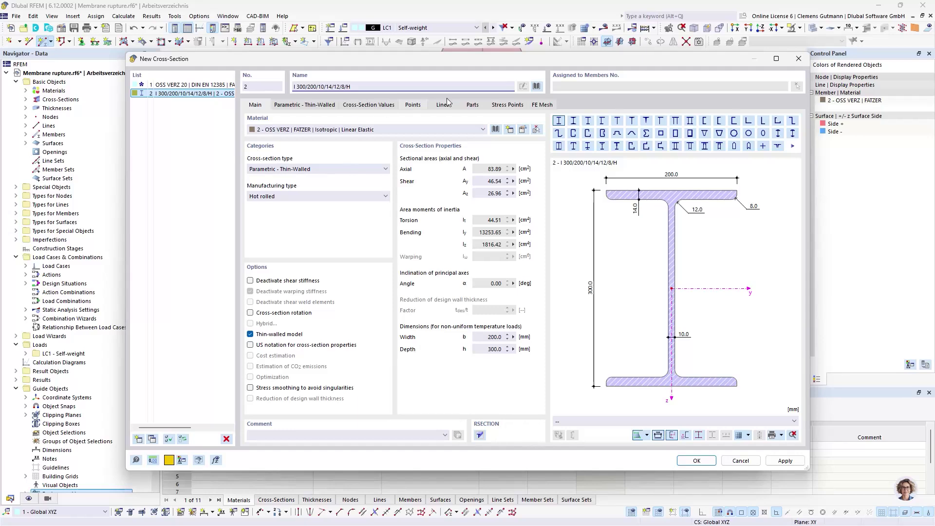
left_click(537, 87)
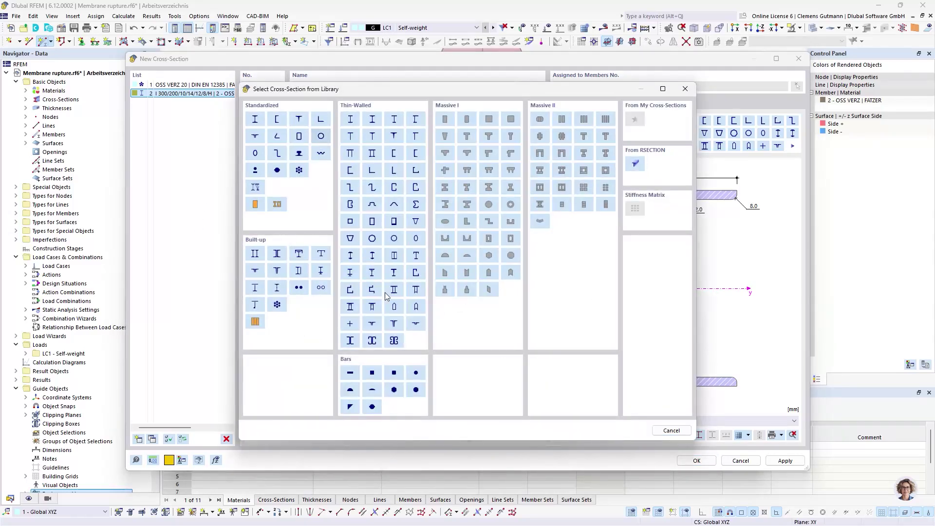
left_click(321, 136)
scroll(511, 337, "down", 19)
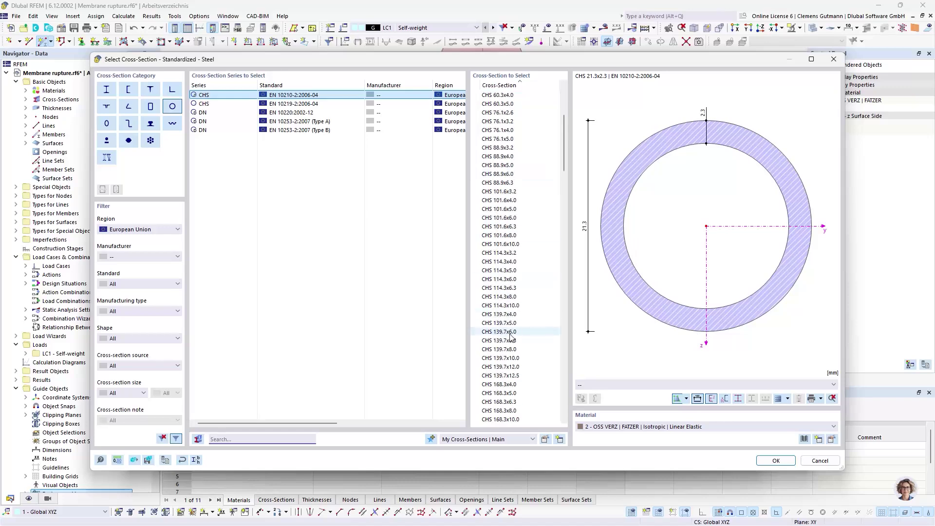
scroll(511, 336, "down", 4)
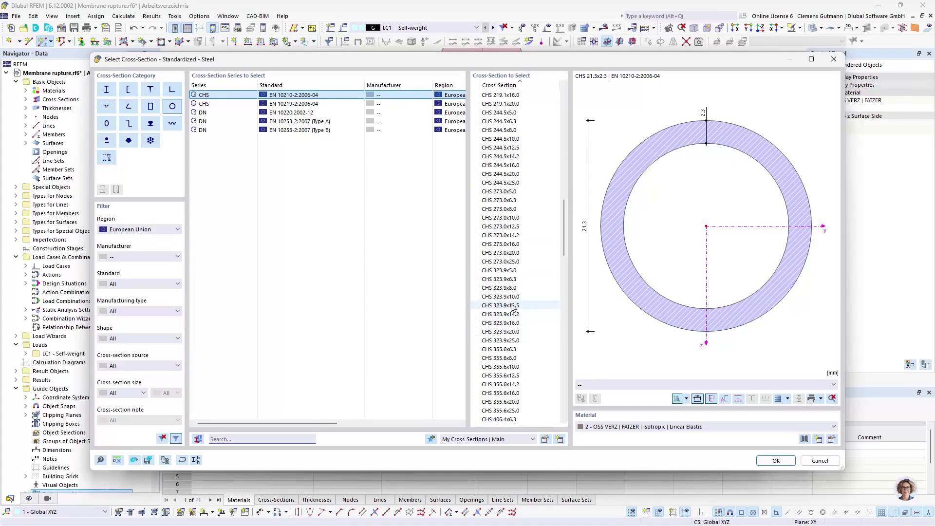
left_click(518, 314)
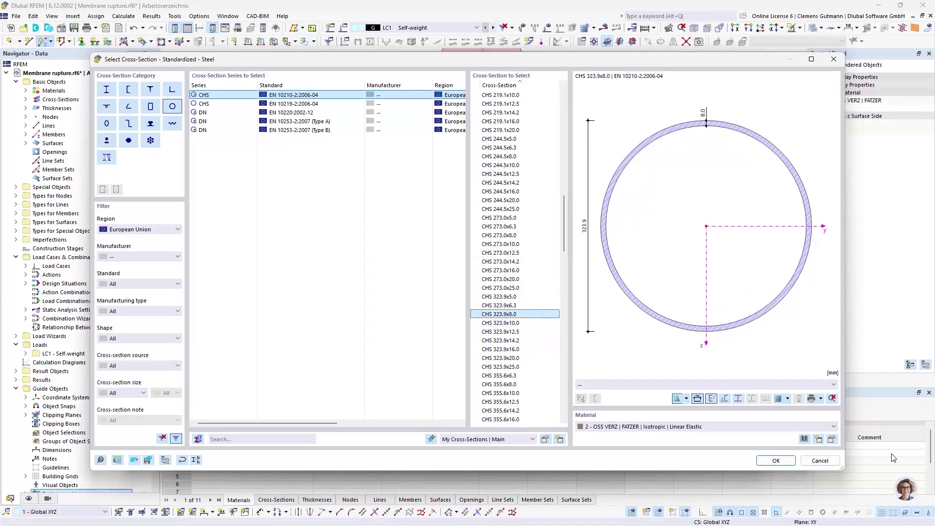
left_click(775, 460)
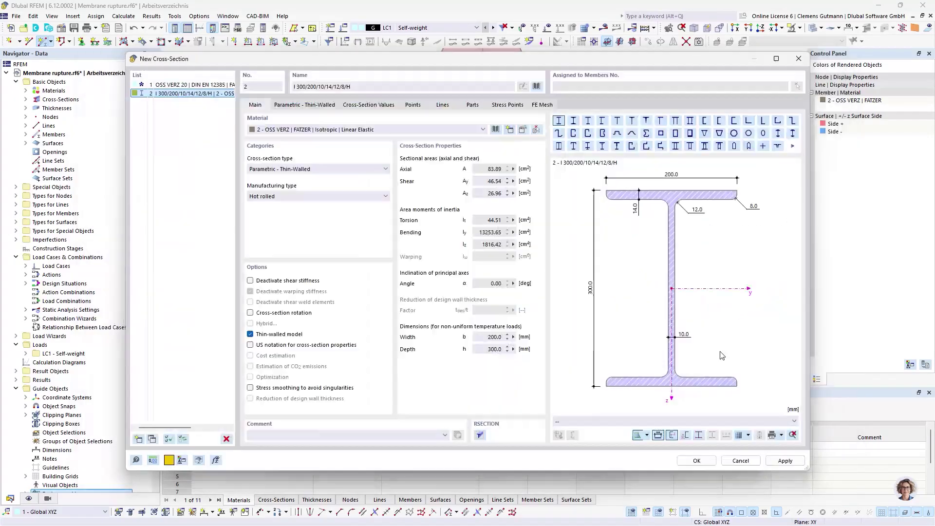
- Create the material S355 | EN 1993-1-1:2005-05 for the CHS cross-section and accept the cross-section and member settings
left_click(509, 130)
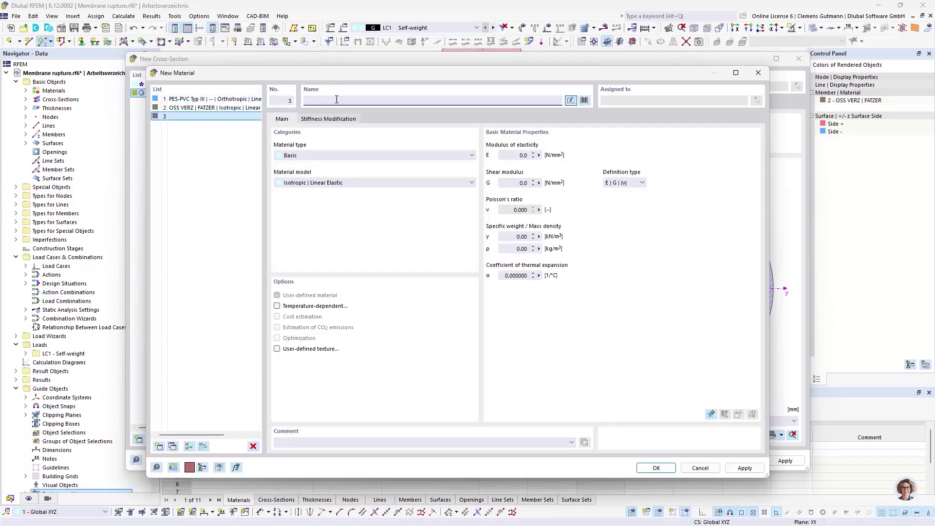
type("S355")
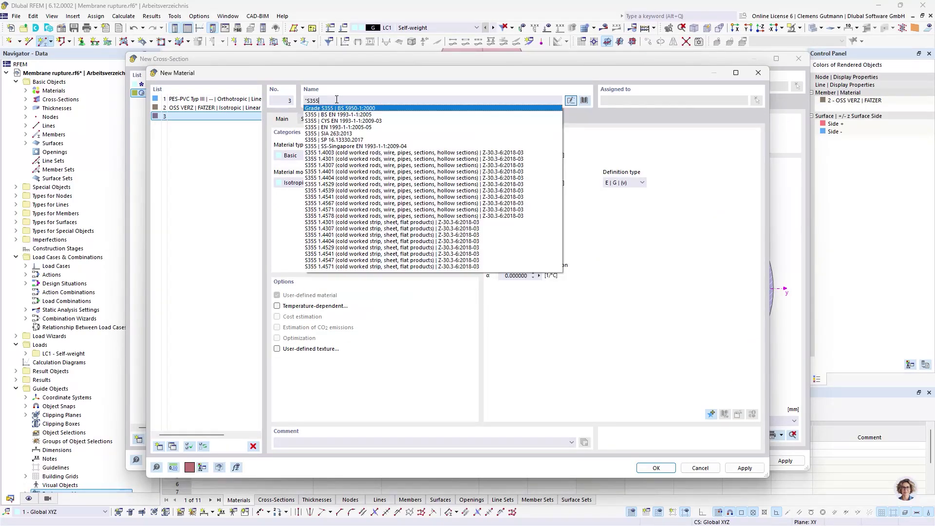
left_click(342, 128)
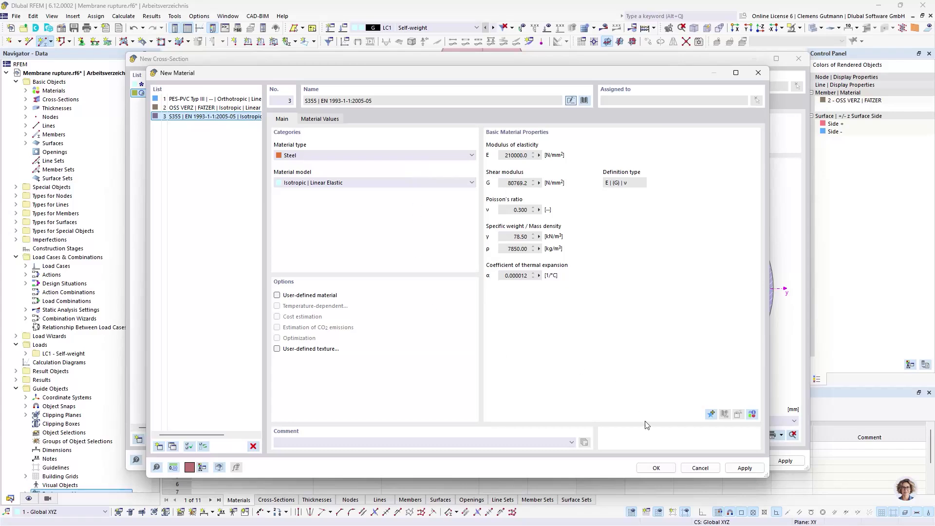
left_click(657, 468)
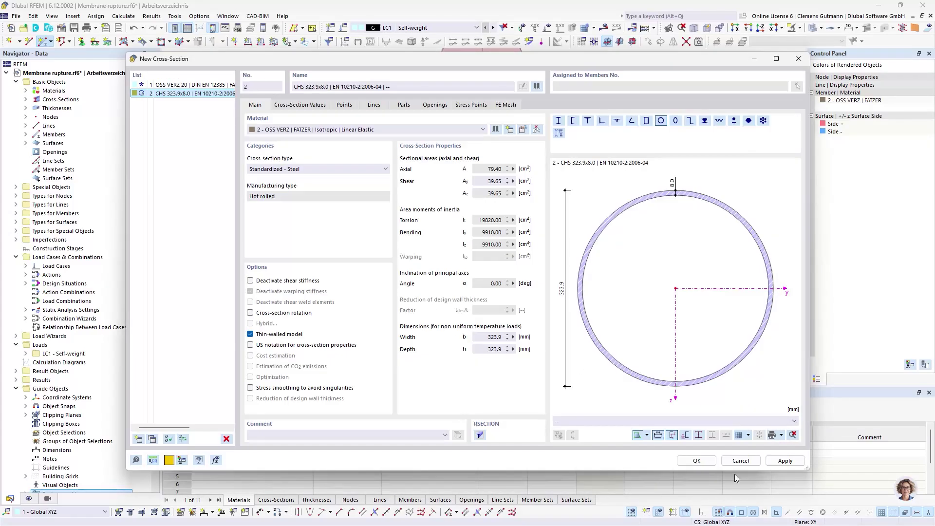
left_click(697, 461)
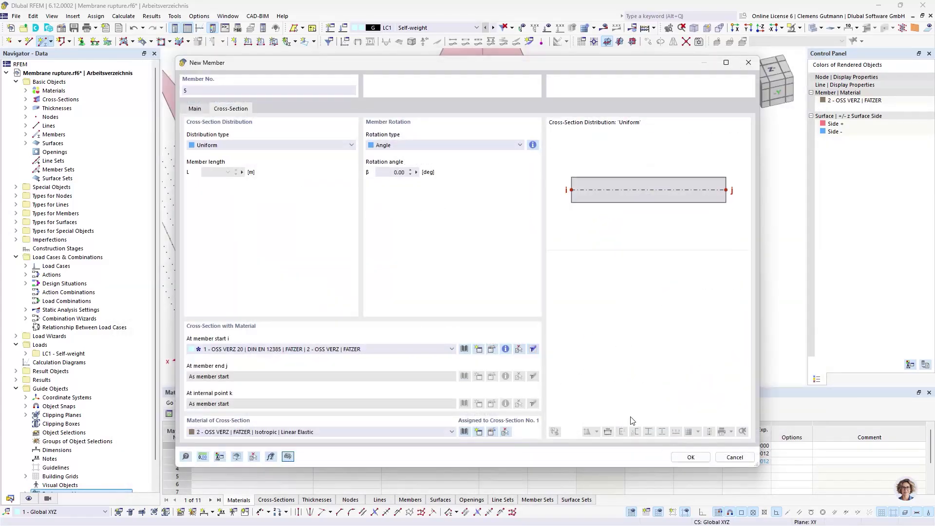
left_click(692, 460)
- Place two vertical beam members on the background column lines, from the ground up to the membrane's two inner upper nodes
left_click(311, 298)
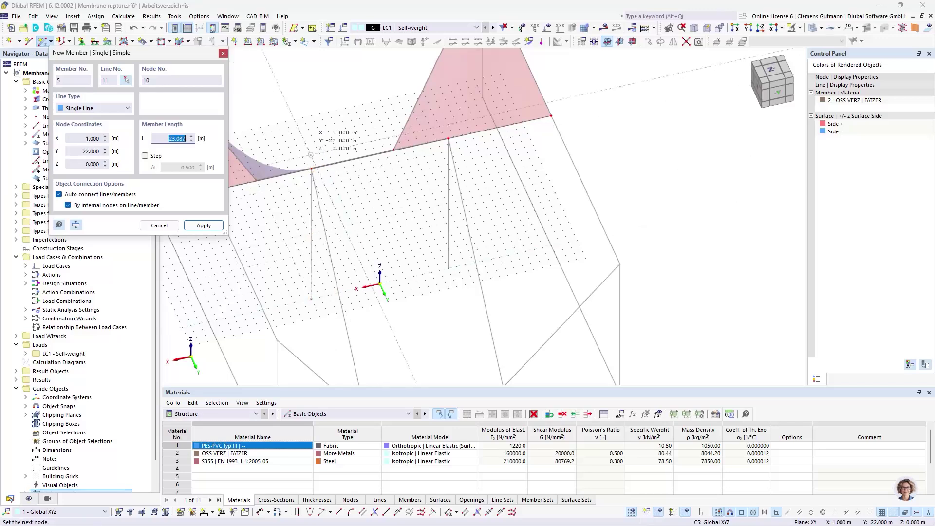
left_click(311, 169)
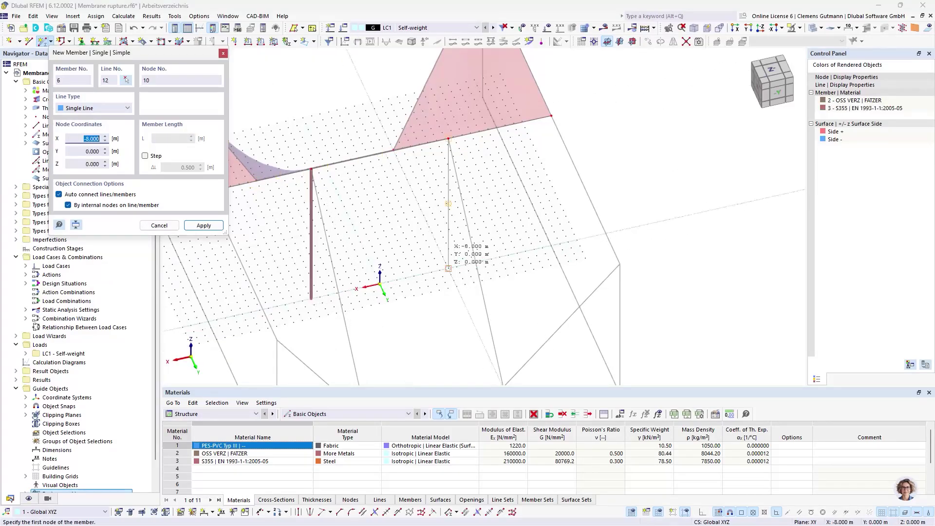
left_click(475, 263)
left_click(449, 139)
key("Escape")
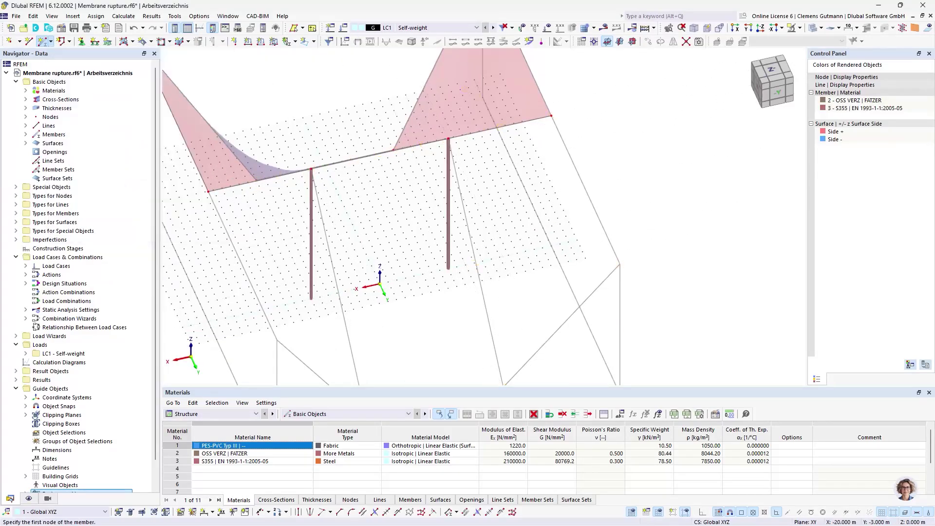
- Assign the Hinged nodal support to the two lowest membrane corner nodes, 1 and 8
scroll(529, 236, "down", 5)
middle_click_drag(414, 269, 672, 206, "ctrl")
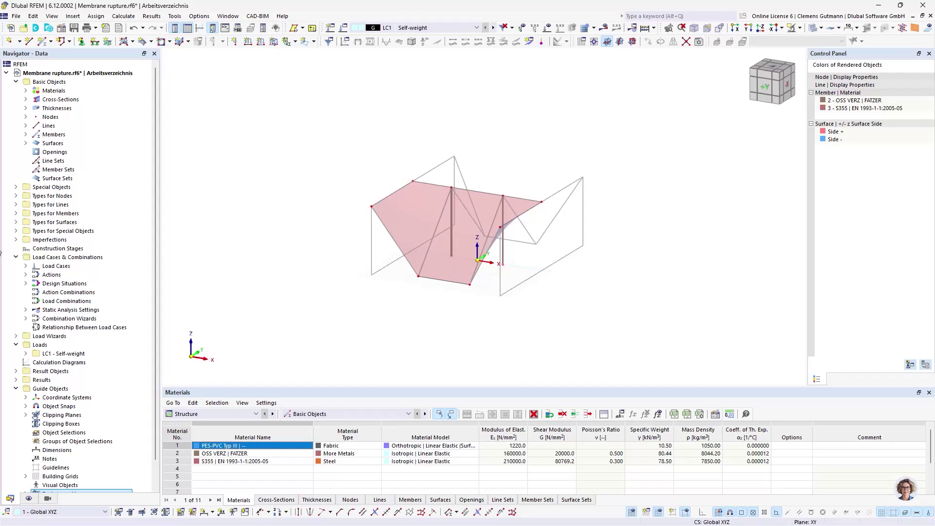
left_click(16, 196)
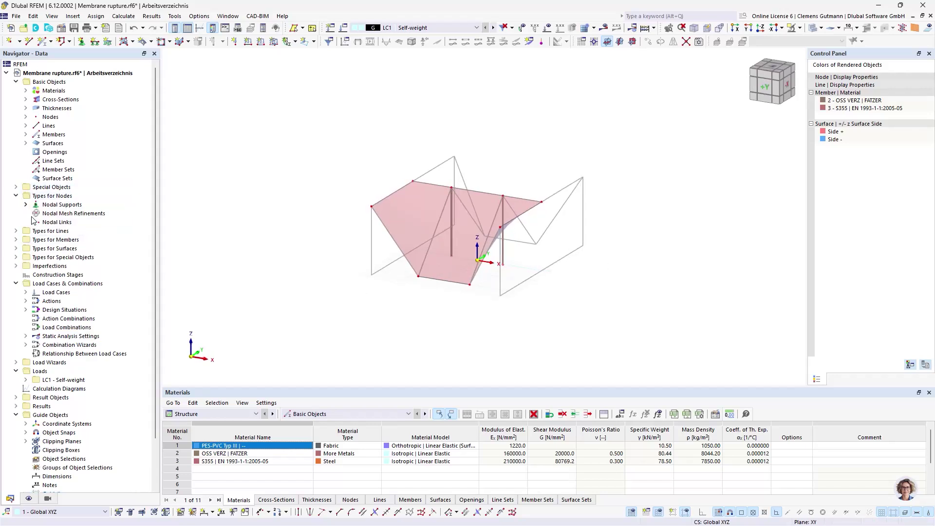
left_click(26, 205)
left_click(76, 213)
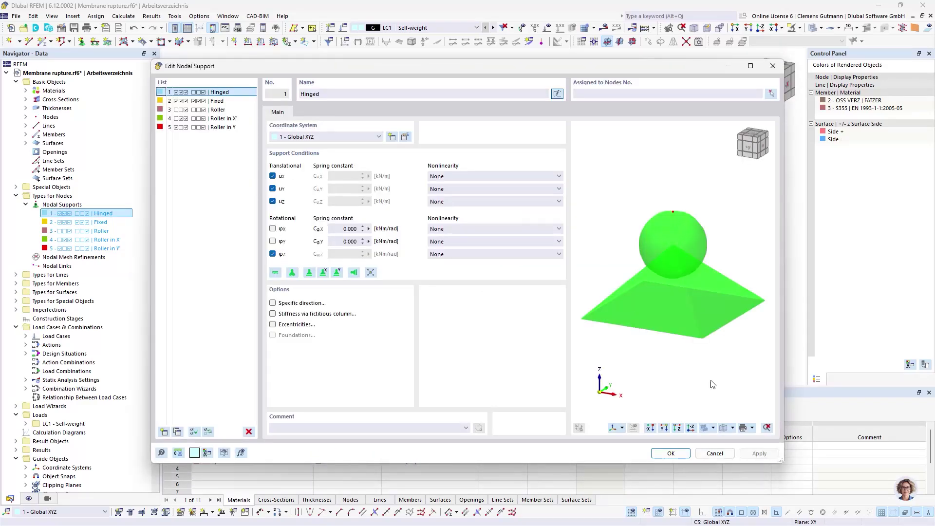
left_click(771, 93)
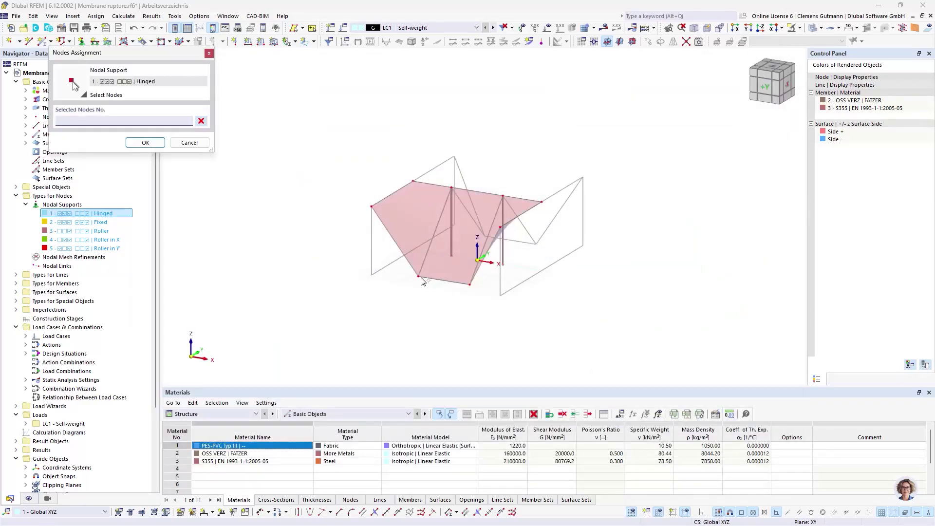
left_click(420, 277)
left_click(472, 287)
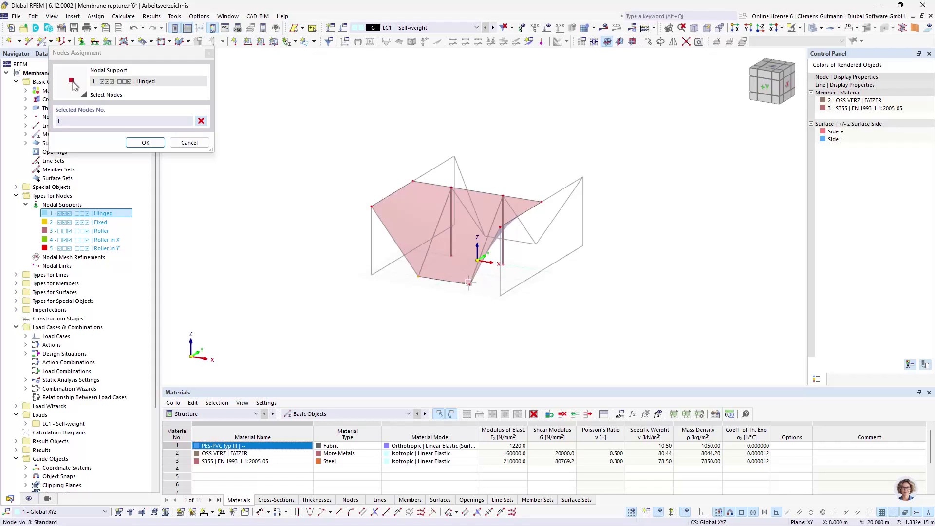
left_click(145, 142)
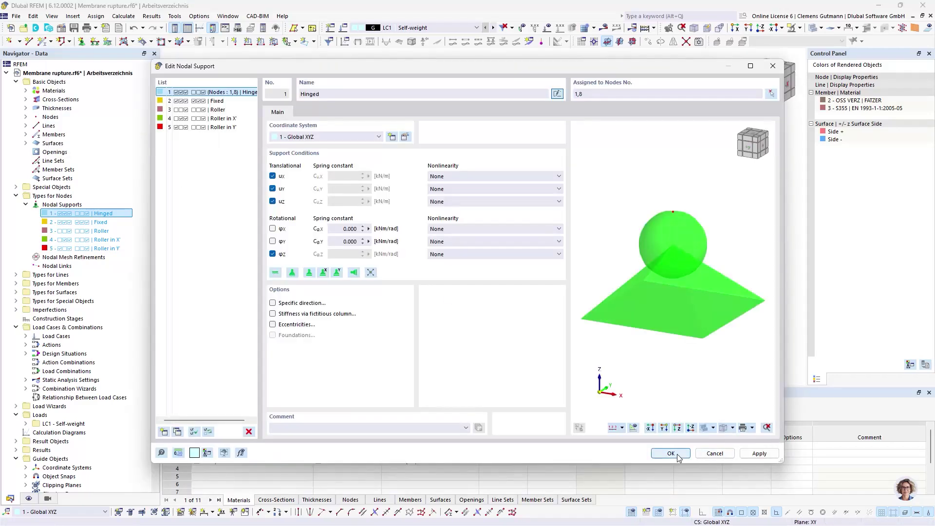
left_click(759, 454)
- Assign the Fixed nodal support to the base nodes of the two columns, 9 and 10
left_click(217, 101)
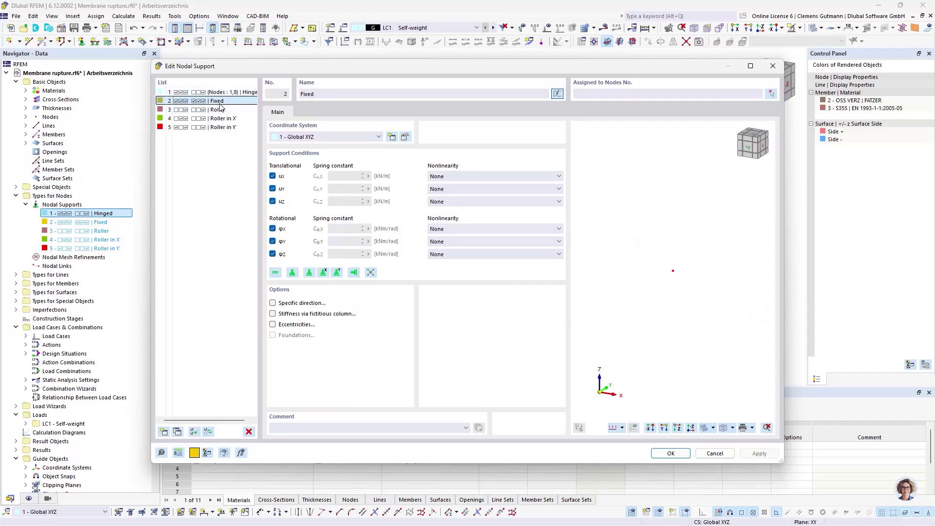
left_click(759, 94)
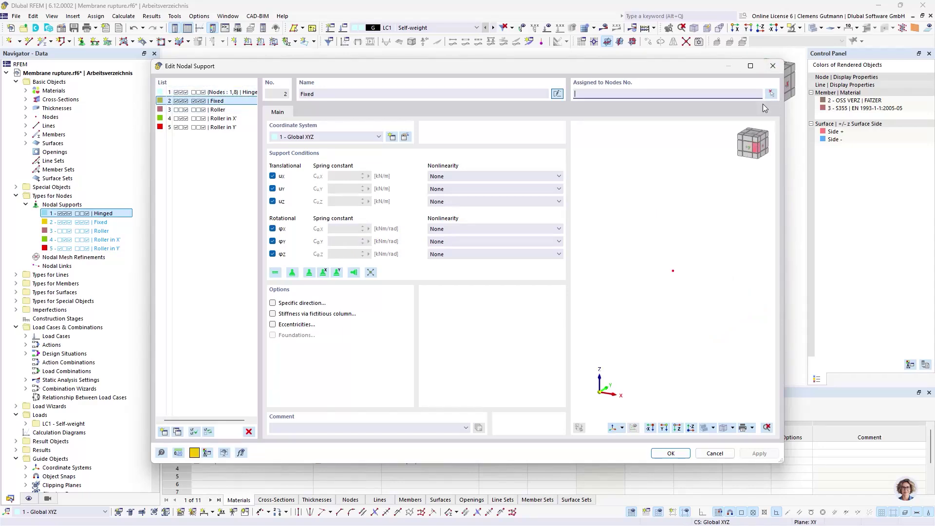
left_click(771, 93)
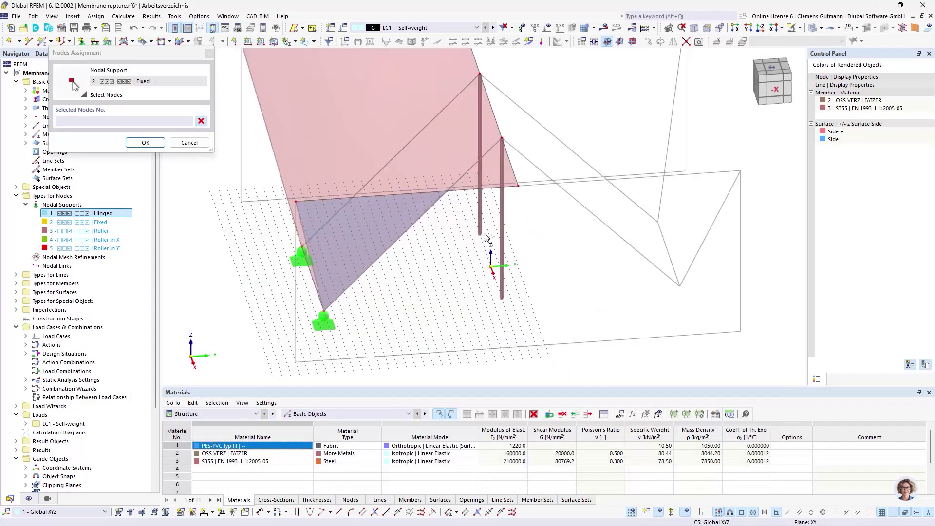
left_click(481, 234)
left_click(502, 297)
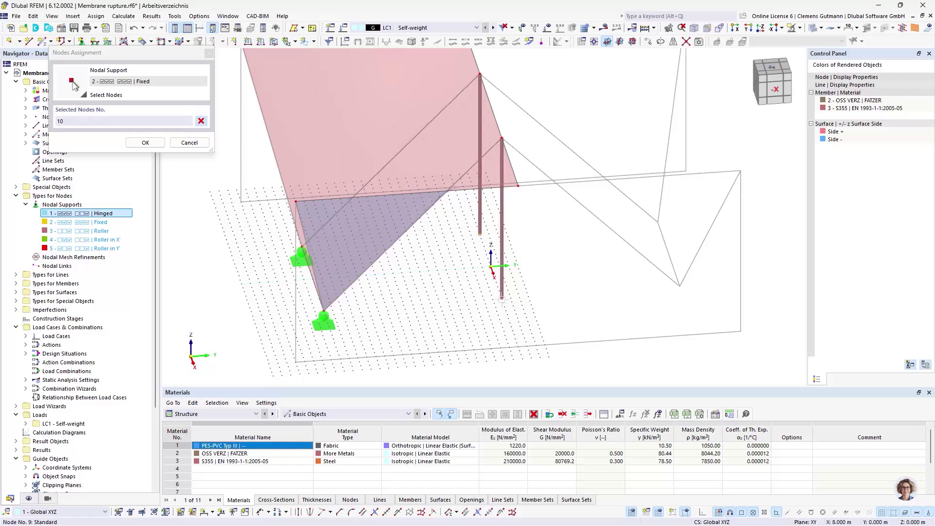
left_click(145, 143)
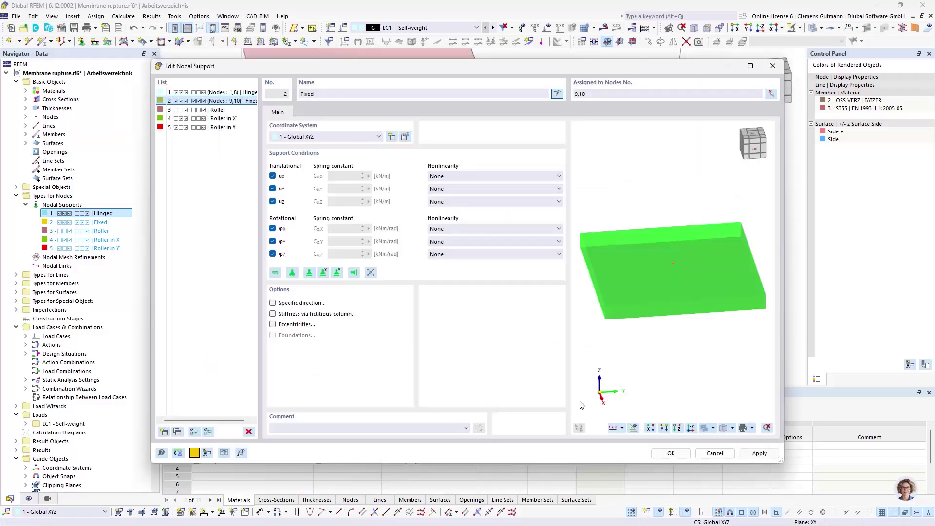
- Confirm the nodal support assignments and show the whole model in top view
left_click(672, 455)
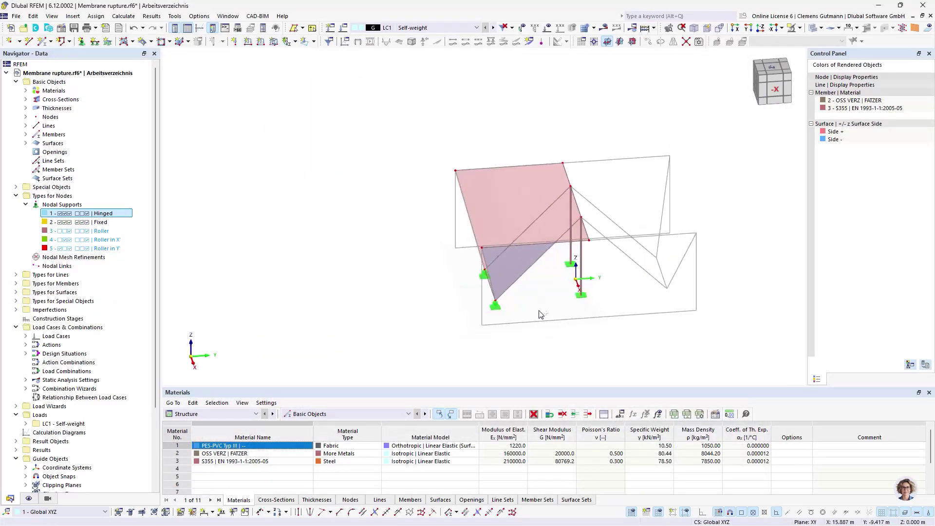
middle_click_drag(640, 304, 660, 355, "ctrl")
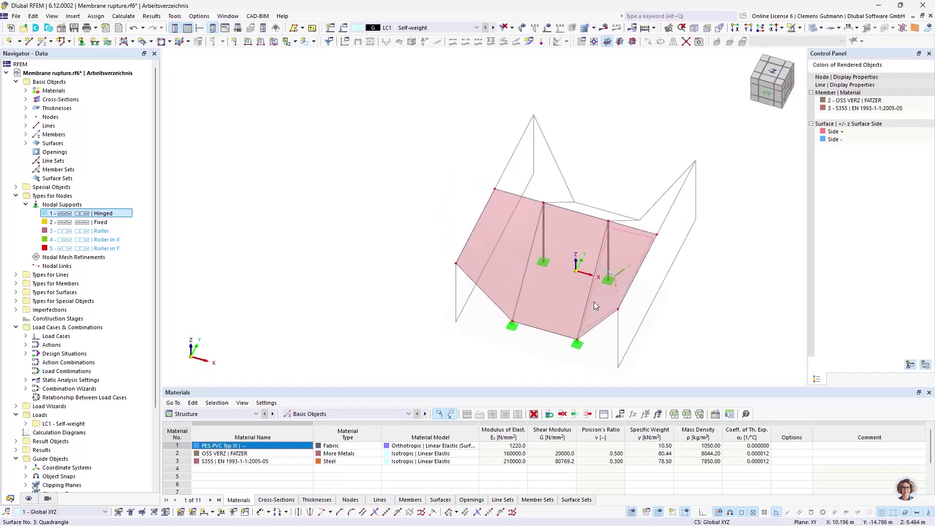
scroll(595, 303, "up", 2)
left_click(417, 255)
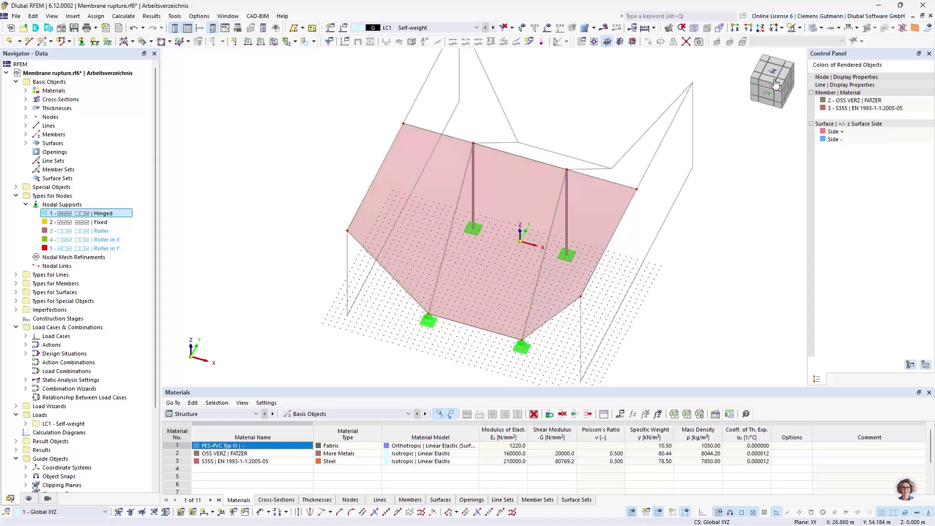
left_click(756, 99)
- Try to mirror the selected half of the membrane structure about a plane through the origin
left_click_drag(646, 372, 269, 228)
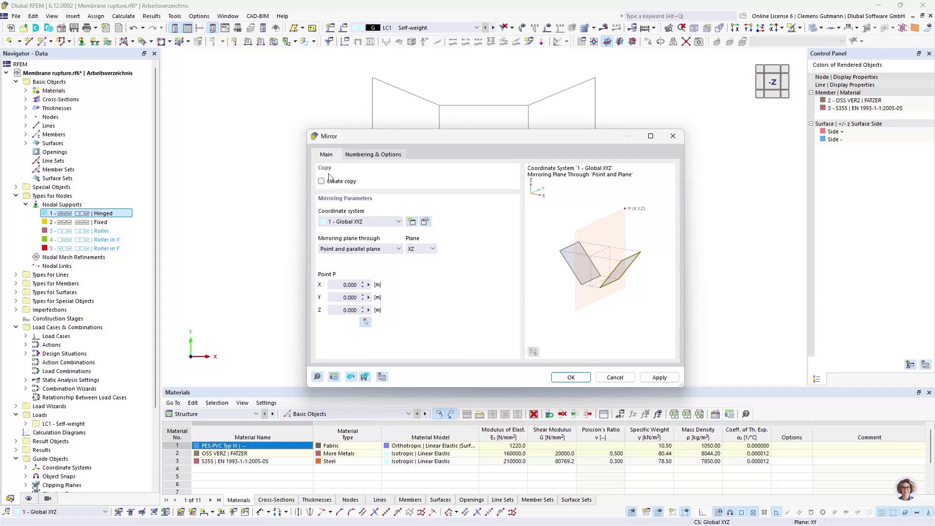
left_click(432, 249)
left_click(420, 268)
left_click(572, 379)
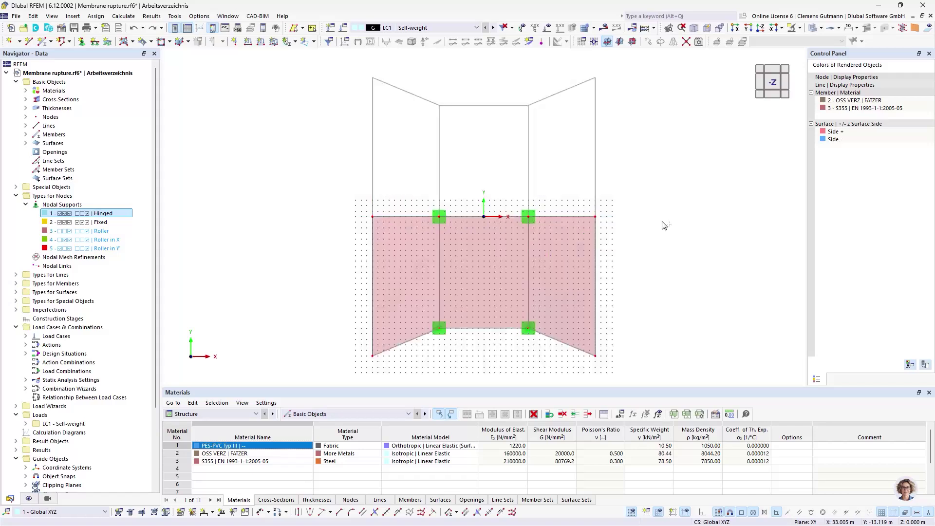
- Mirror the modelled half of the structure as a copy about the XZ plane through the origin
left_click_drag(644, 371, 260, 246)
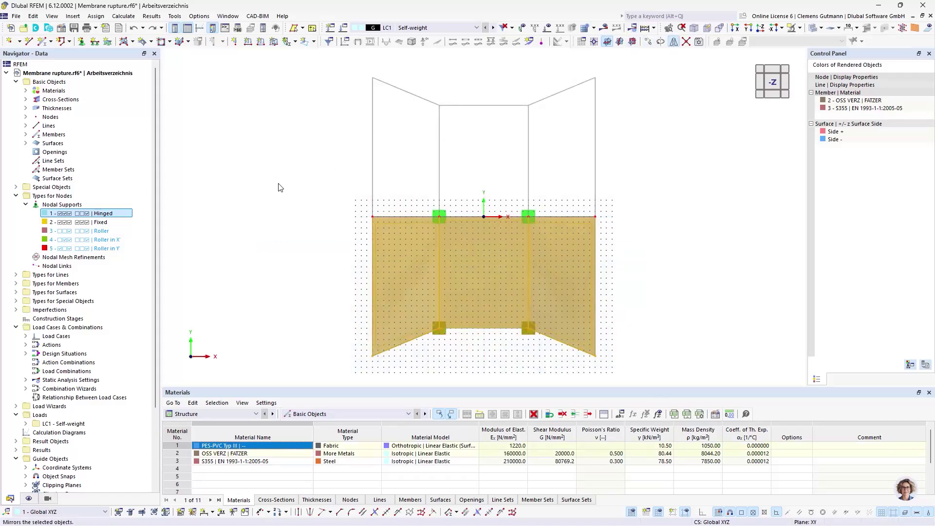
left_click(322, 181)
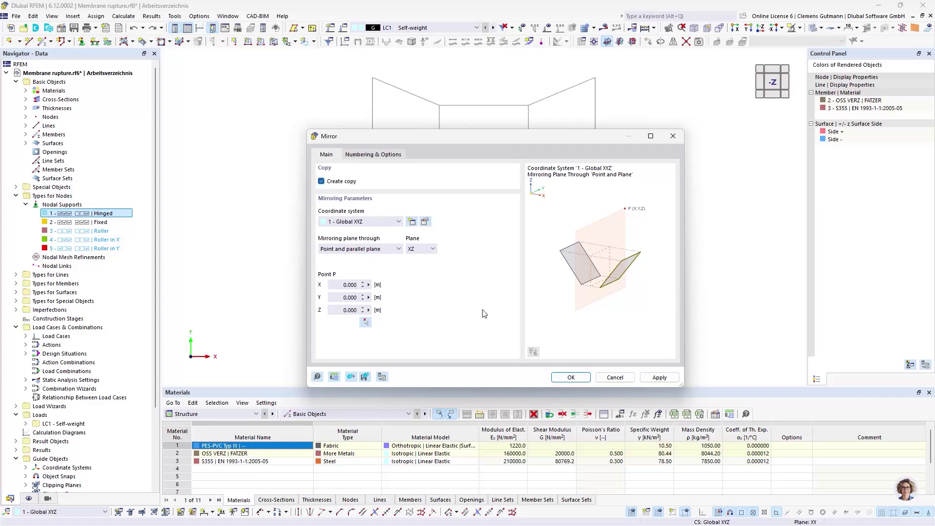
left_click(574, 379)
left_click(675, 246)
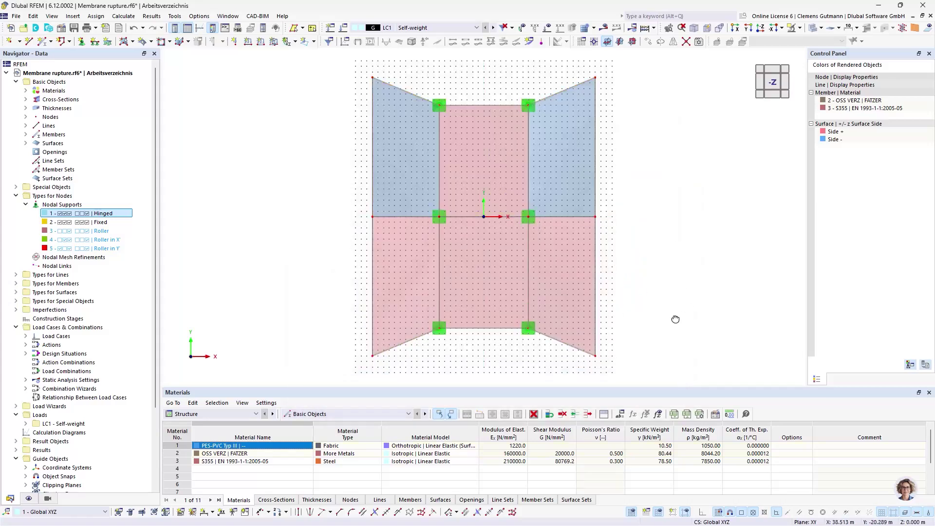
- Reverse the local axis systems of the two outer membrane surfaces in the mirrored half
middle_click_drag(676, 320, 356, 240, "ctrl")
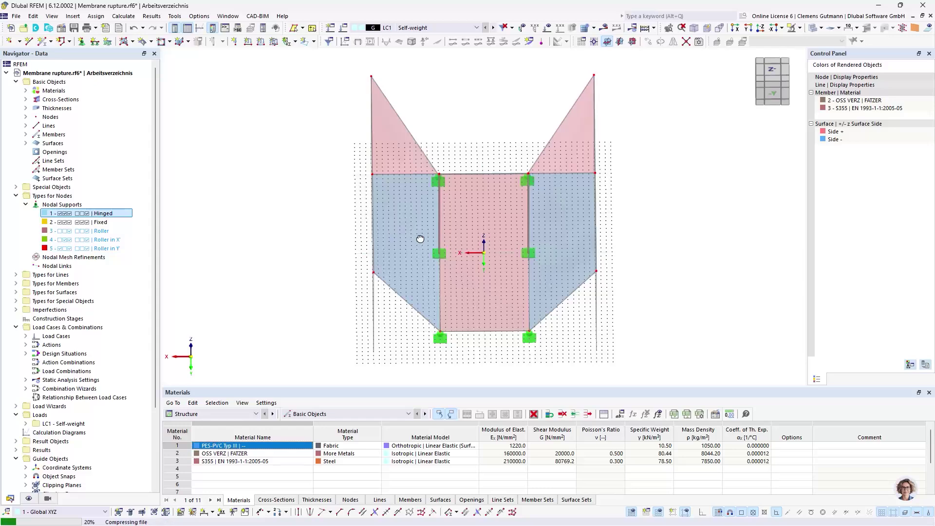
left_click(419, 238)
left_click(567, 242)
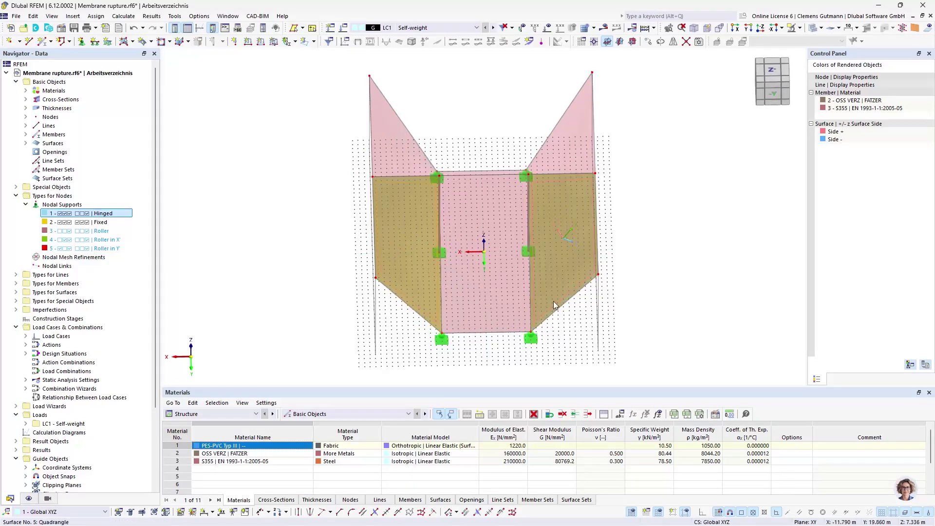
right_click(568, 252)
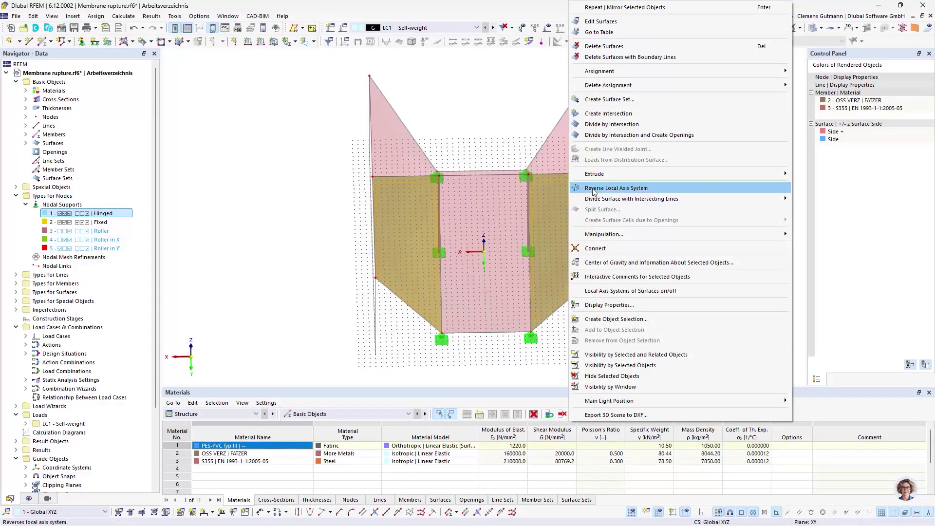
left_click(592, 190)
left_click(618, 218)
- Assign the Hinged line support to lines 2, 6, 14 and 18 along the membrane's two outer longitudinal edges
middle_click_drag(360, 275, 650, 268, "ctrl")
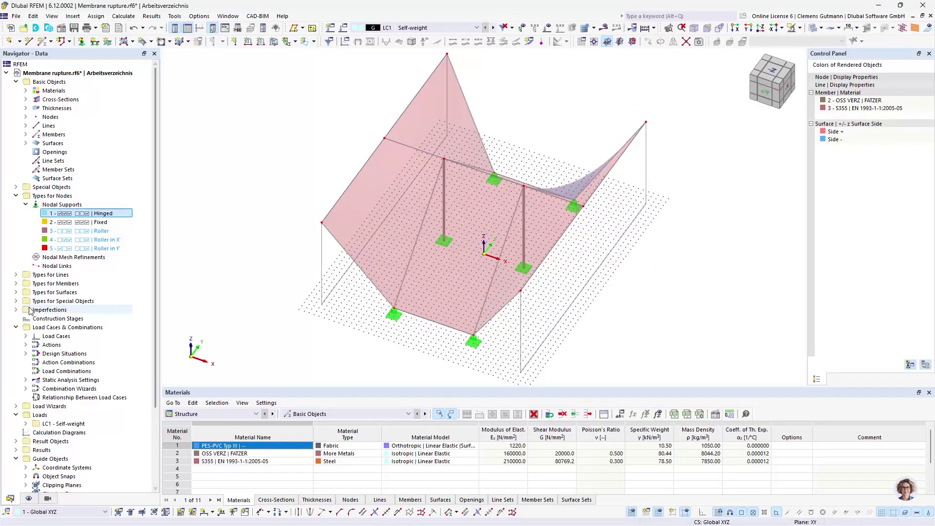
left_click(16, 275)
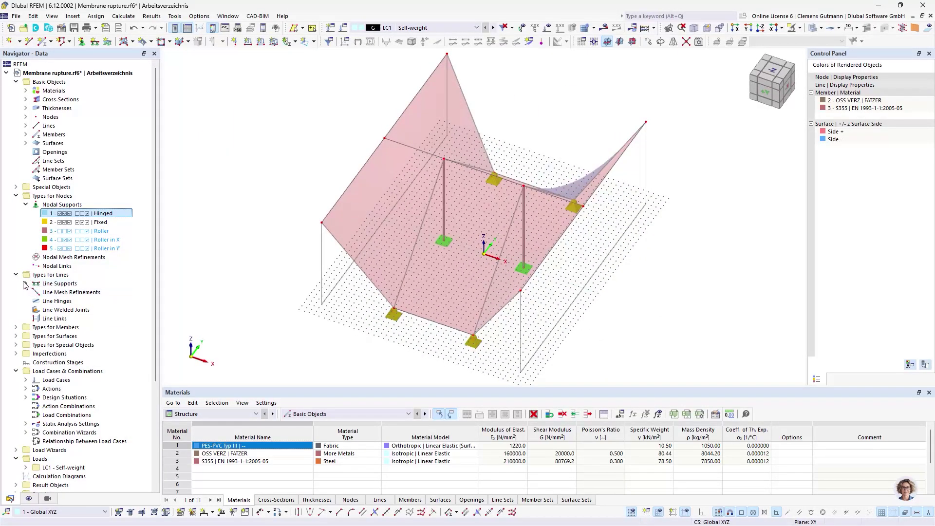
left_click(25, 283)
left_click(80, 292)
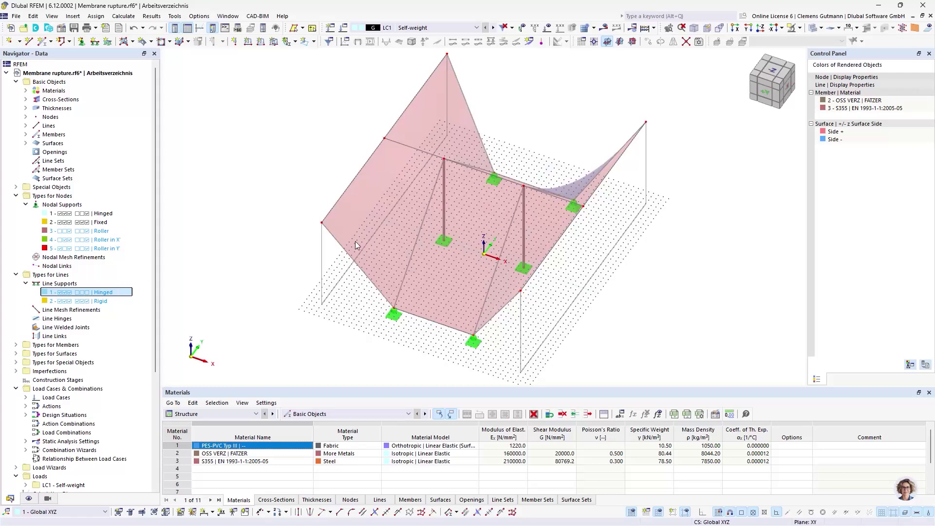
key("Return")
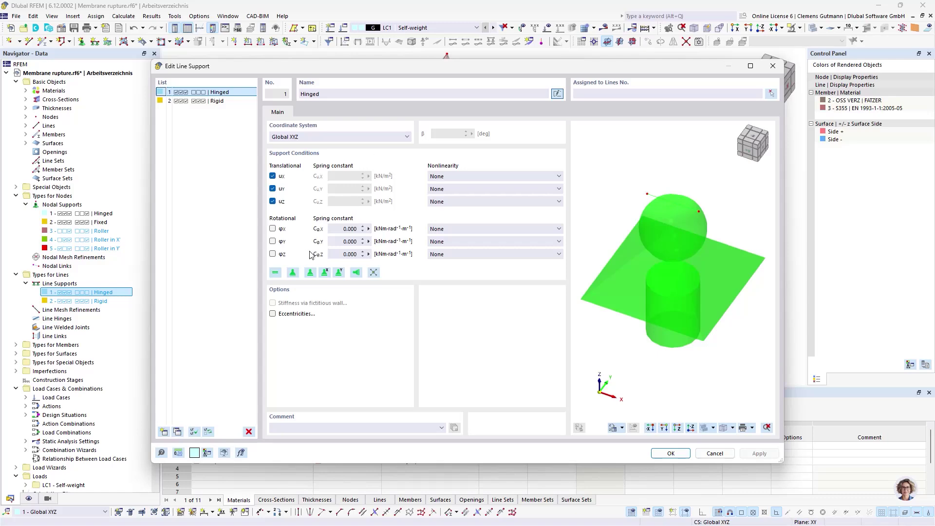
left_click(771, 94)
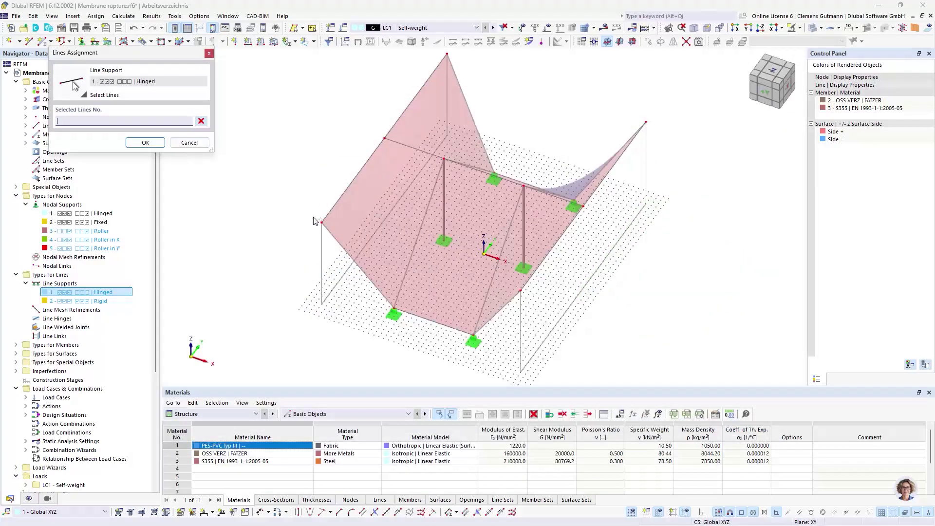
left_click(350, 184)
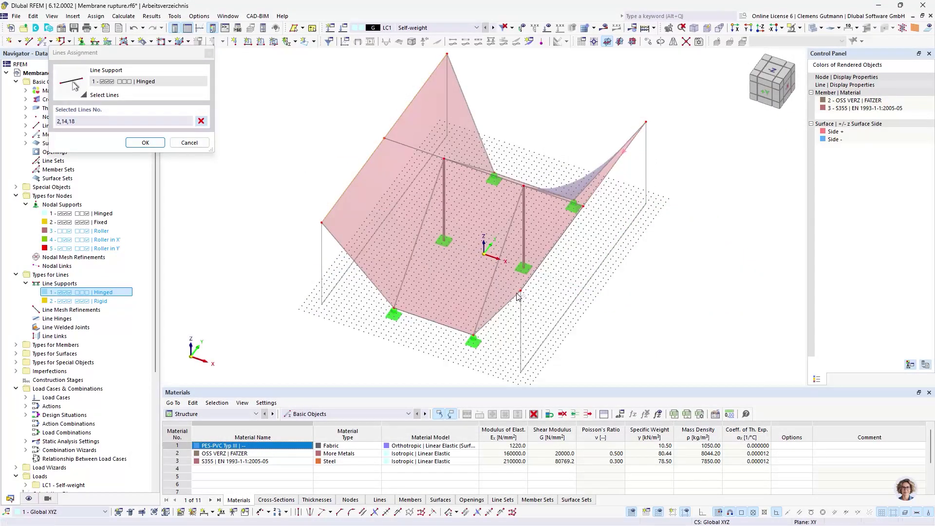
left_click(538, 267)
left_click(145, 143)
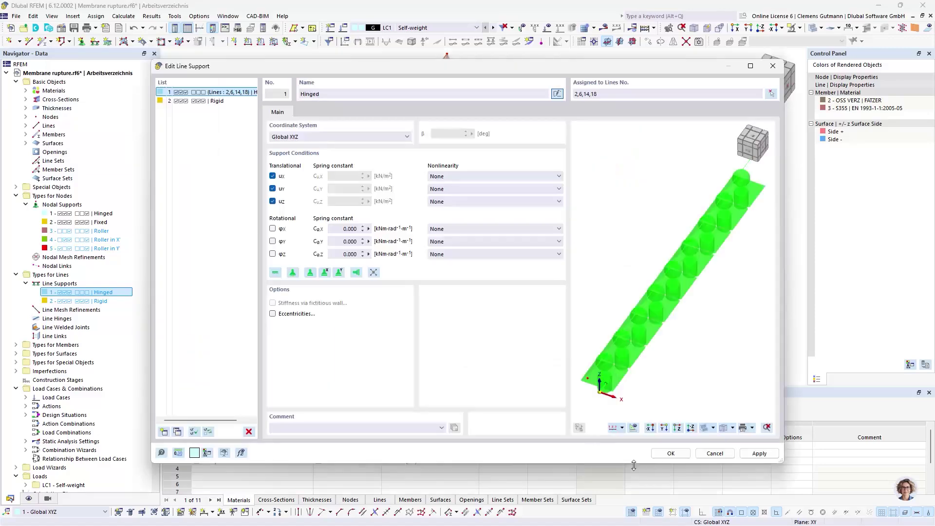
left_click(669, 455)
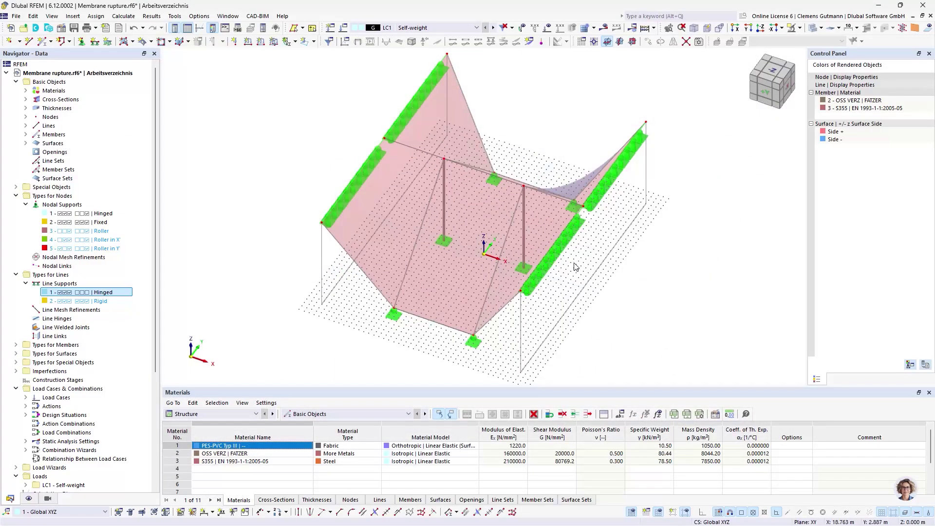
- Increase the display spacing of the line support symbols along the membrane edges
right_click(546, 270)
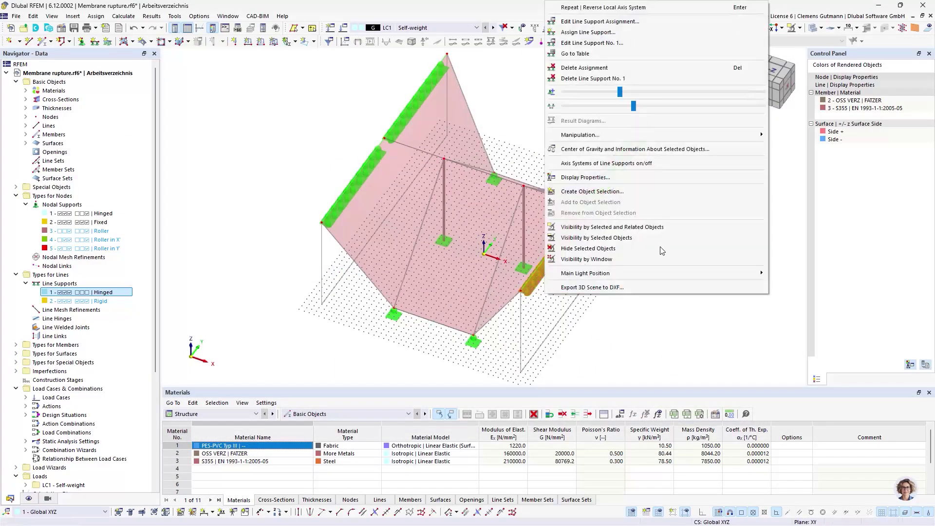
left_click_drag(635, 106, 674, 114)
left_click(589, 376)
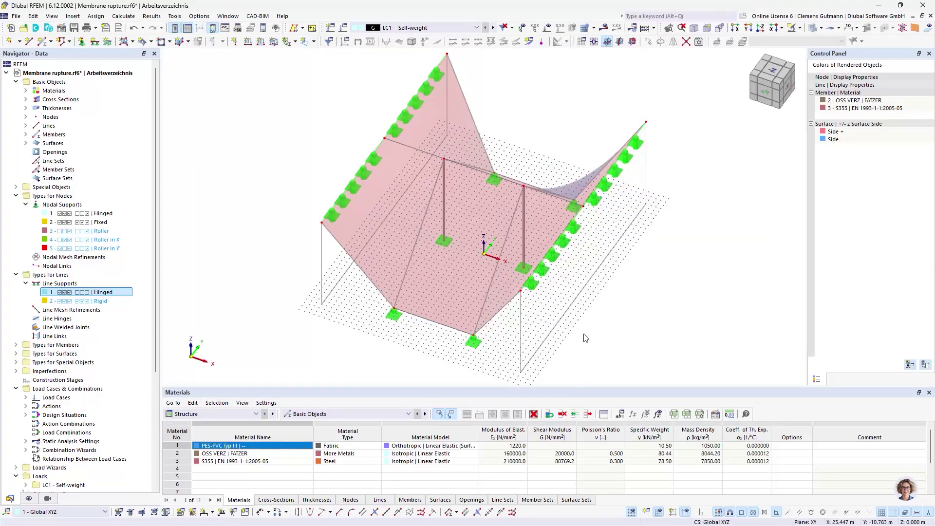
mouse_move(602, 314)
middle_mouse_down("ctrl")
mouse_move(571, 326)
mouse_move(592, 304)
middle_mouse_up("ctrl")
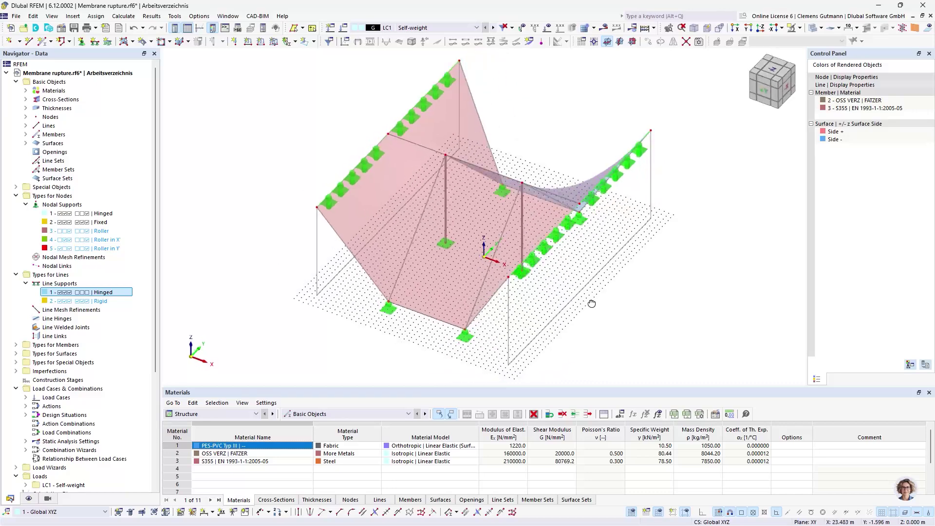
- Open the construction stages and give the first stage, CS1, the comment "Form-finding"
left_click(16, 82)
left_click(16, 100)
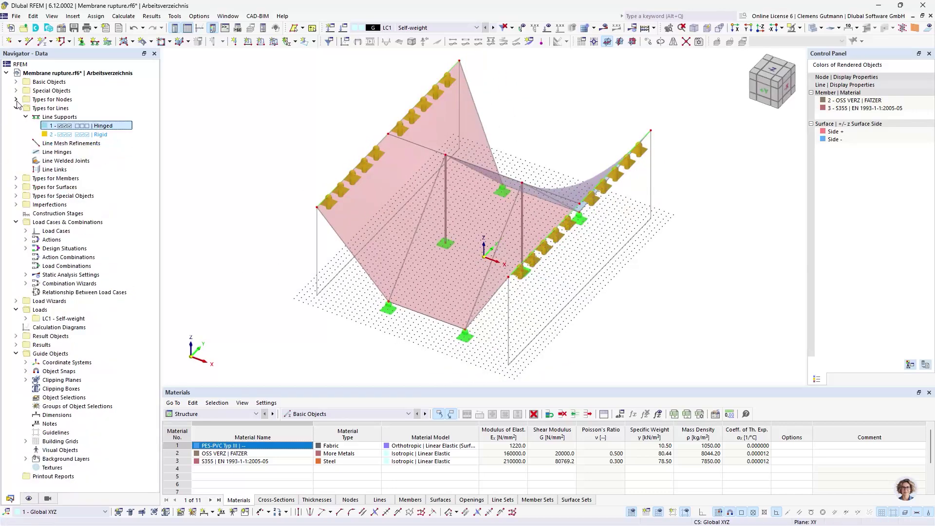
left_click(16, 108)
left_click(16, 107)
left_click(32, 153)
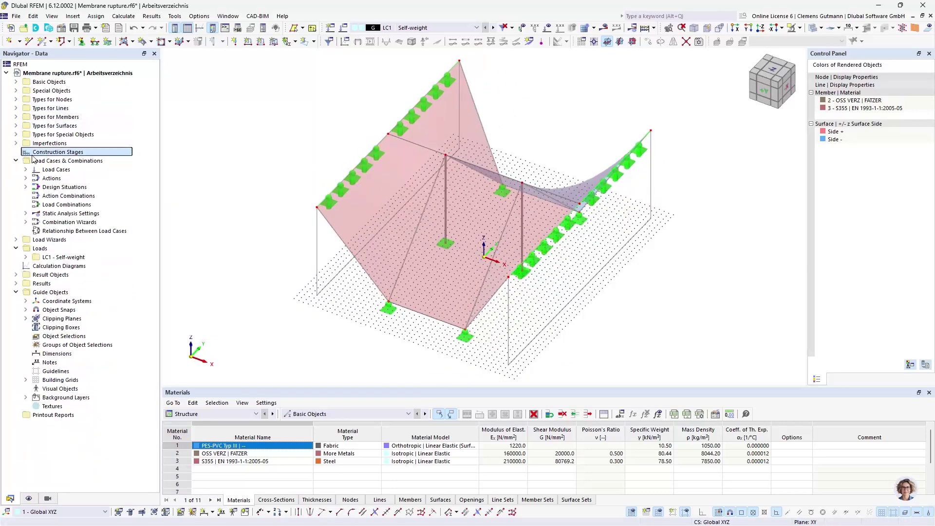
double_click(32, 153)
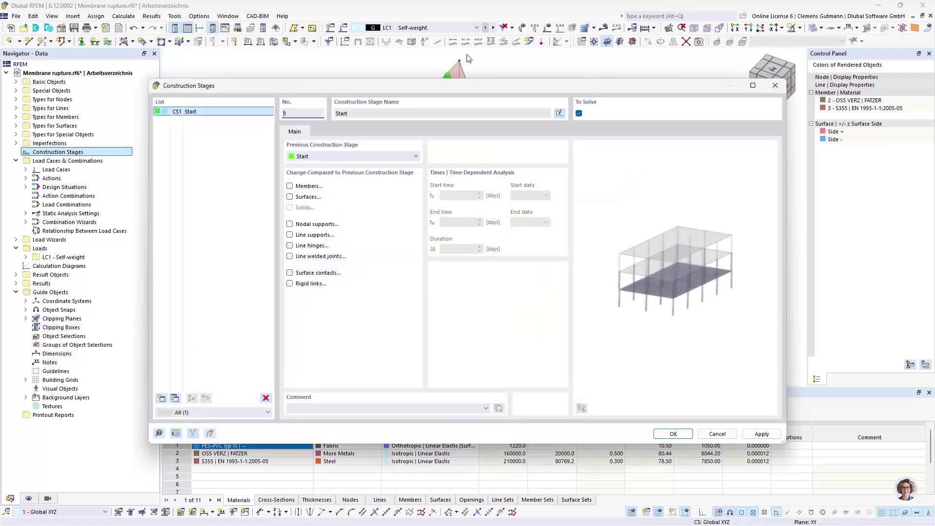
mouse_move(416, 90)
left_mouse_down()
mouse_move(381, 164)
mouse_move(399, 93)
left_mouse_up()
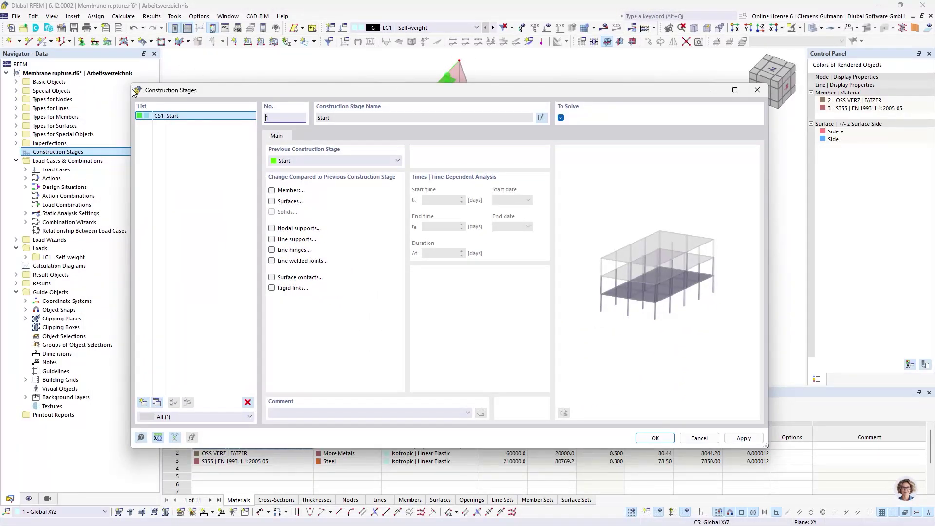
left_click_drag(130, 83, 212, 148)
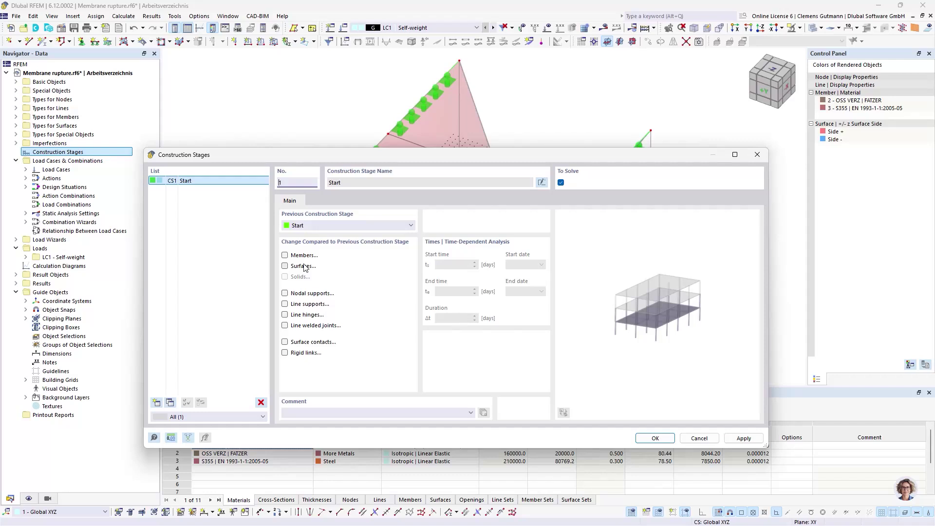
left_click(302, 415)
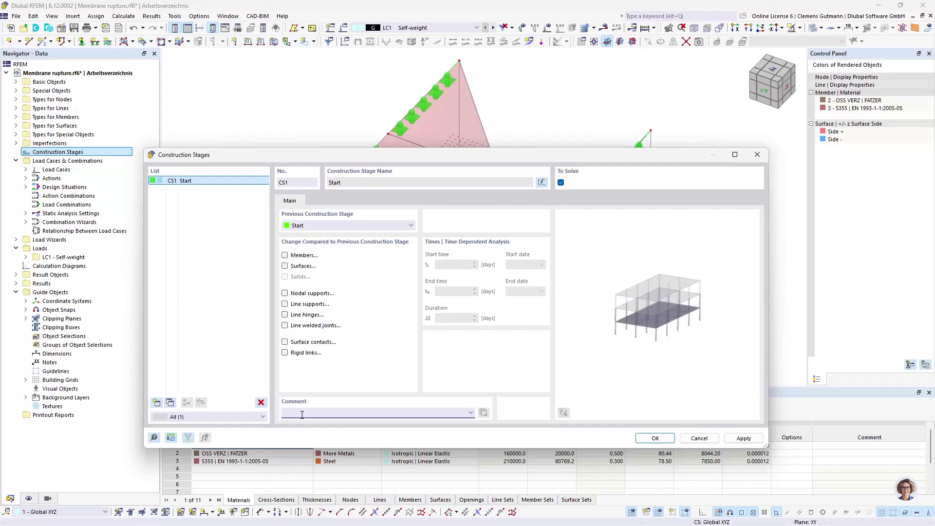
type("Form-finding")
key("Tab")
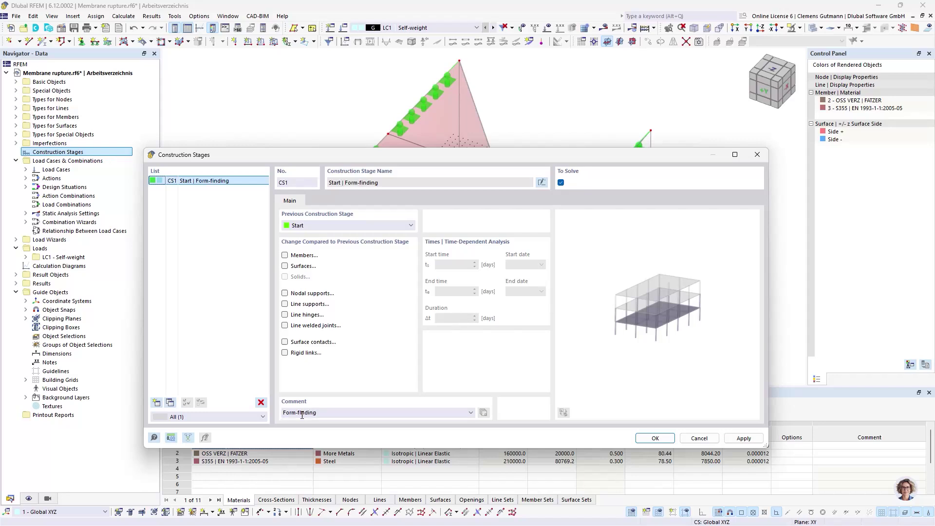
- Add construction stage CS2 following CS1 with the comment "Membrane rupture"
left_click(157, 402)
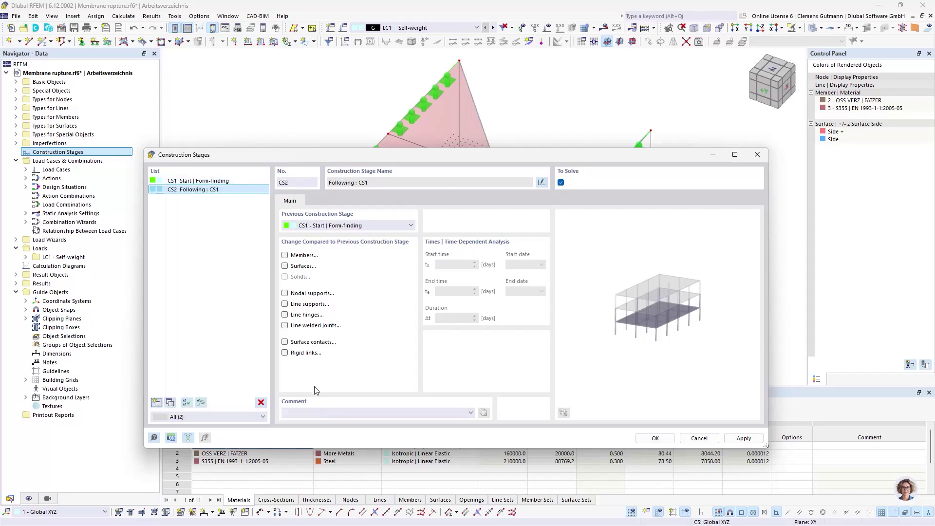
left_click(308, 413)
type("Membrane")
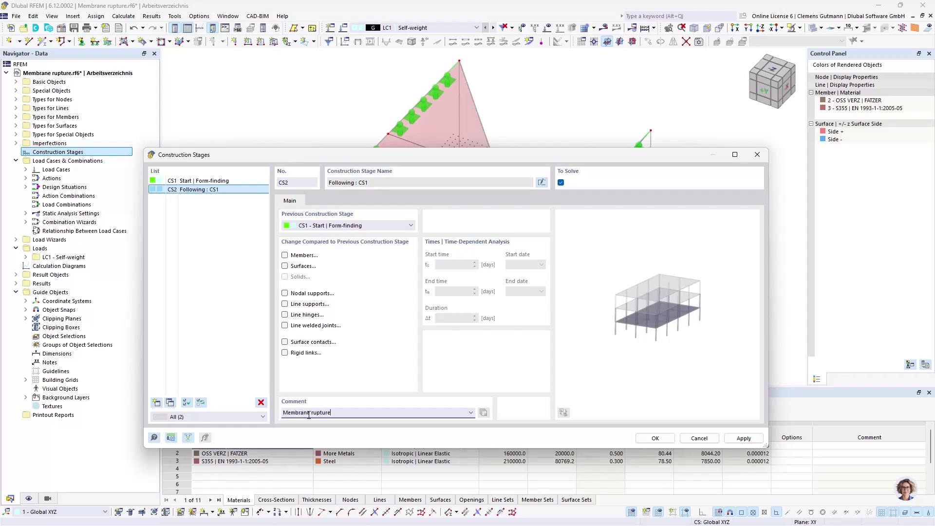
type(" rupture")
key("Tab")
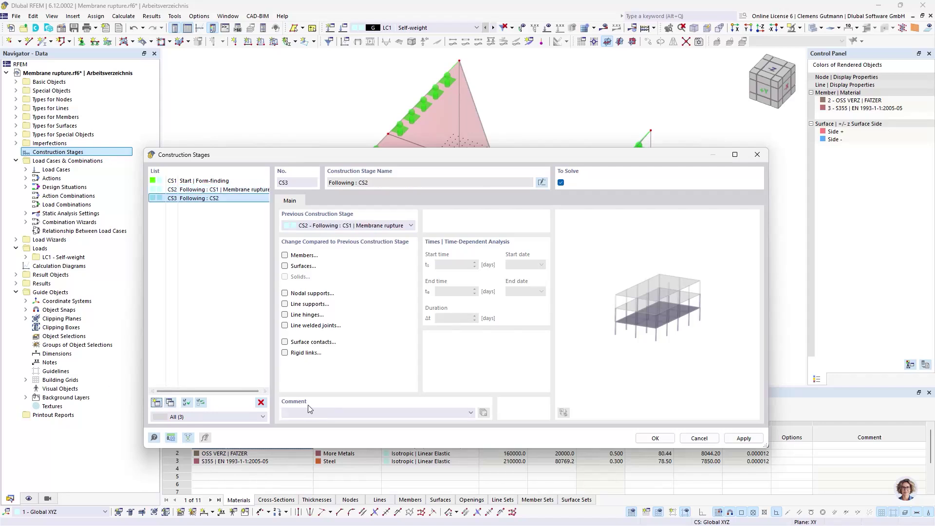
- Add construction stage CS3 following CS2 with the comment "Securing measurements"
left_click(308, 412)
left_click(308, 420)
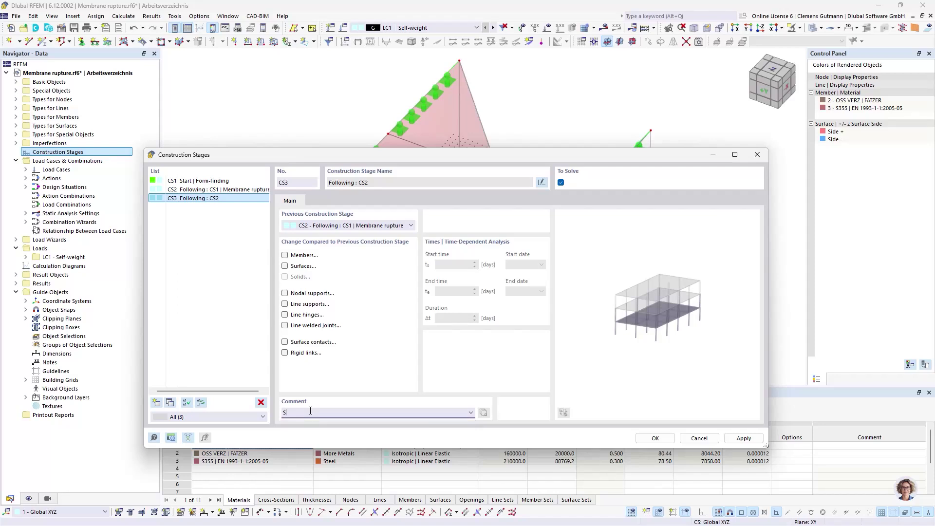
type("Ser")
type("cu")
key("BackSpace")
key("BackSpace")
key("BackSpace")
type("curing measurements")
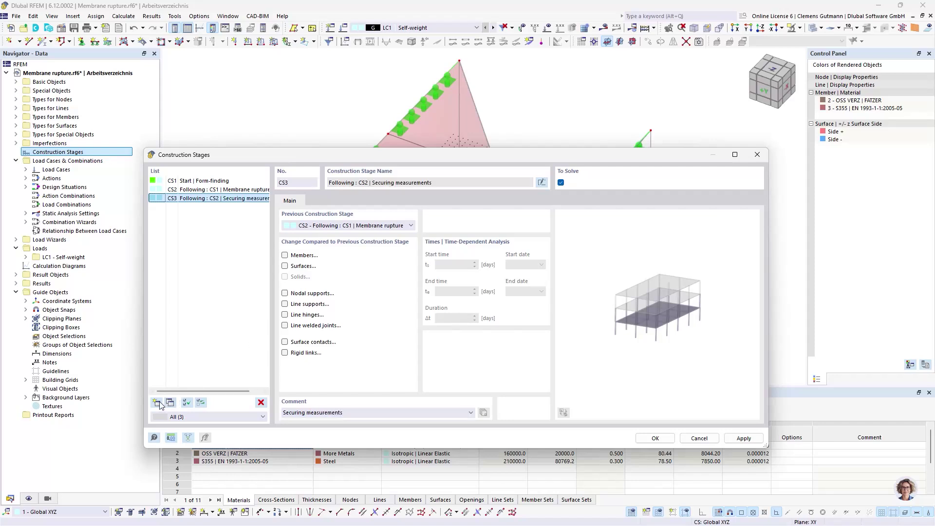
- Add construction stage CS4 following CS3 with the comment "Removing membrane panel"
left_click(156, 402)
left_click(316, 412)
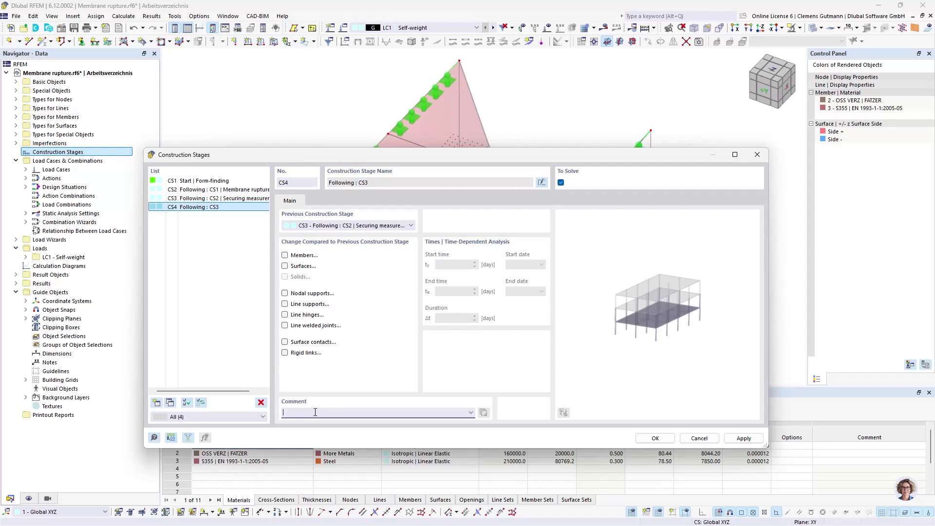
type("Removing membrane panel")
key("Tab")
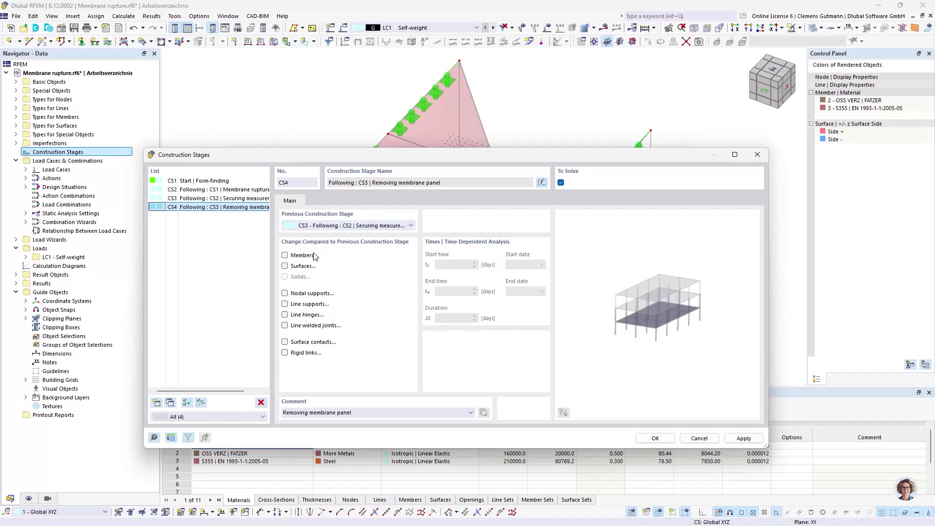
left_click(312, 228)
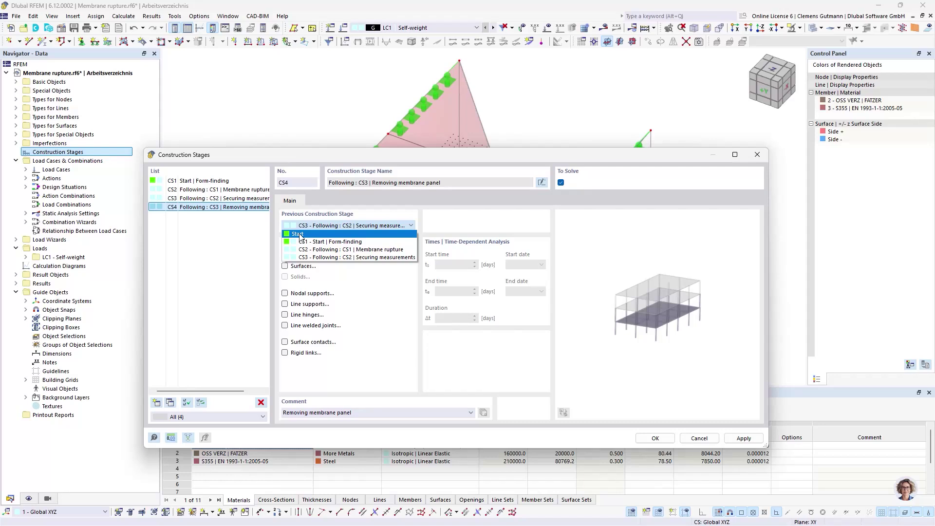
left_click(319, 257)
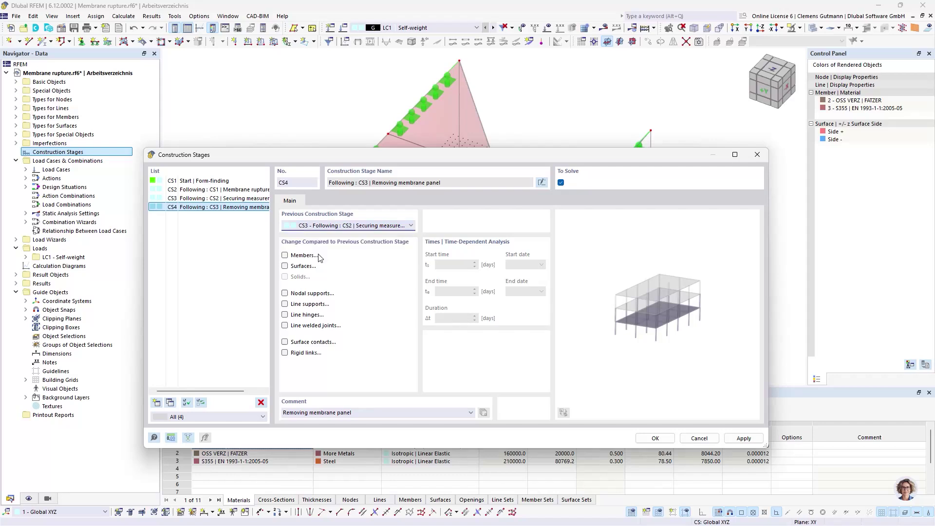
- Add a trial construction stage CS5 following CS1 with the comment "ULS SLS", and delete it again
left_click(156, 404)
left_click(330, 226)
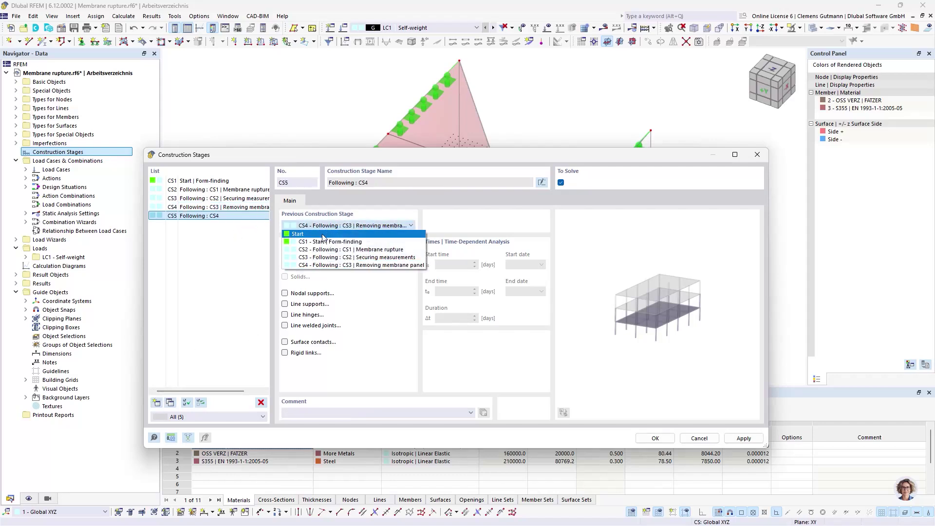
left_click(324, 242)
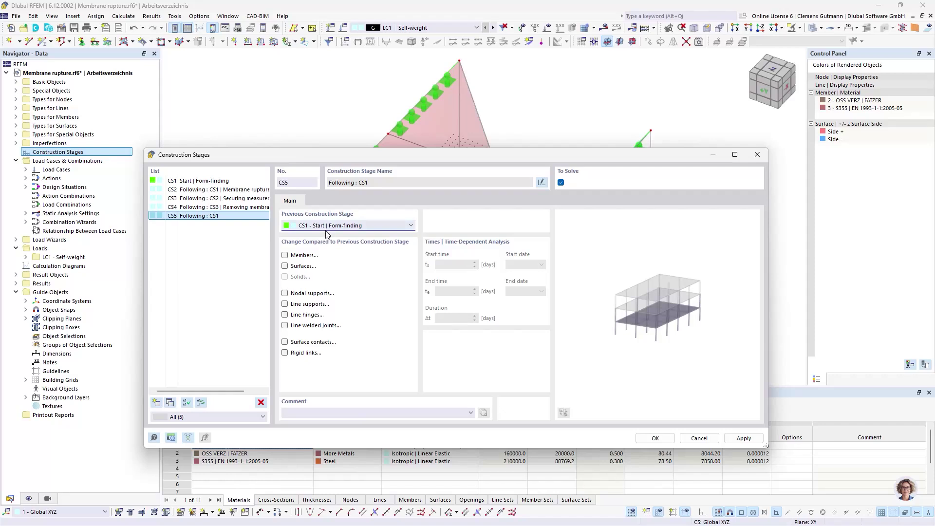
left_click(301, 415)
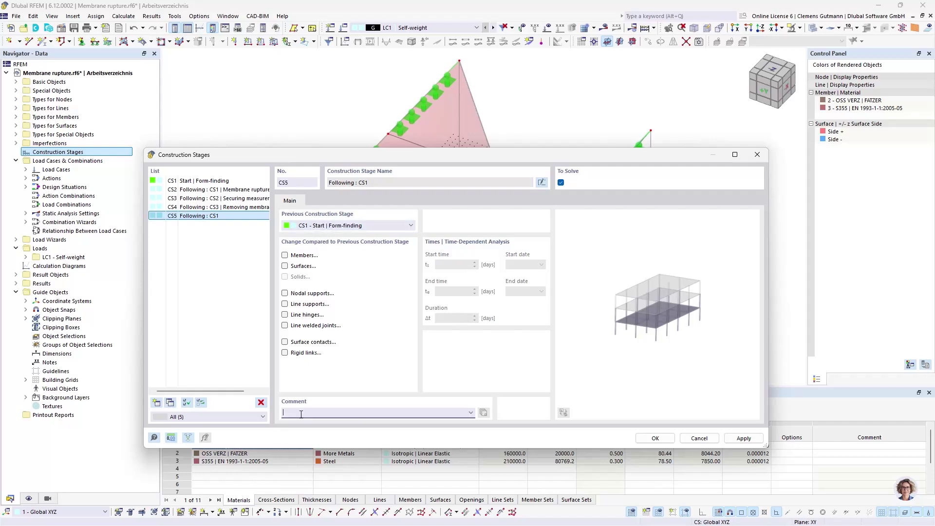
type("ULS SLS")
key("Return")
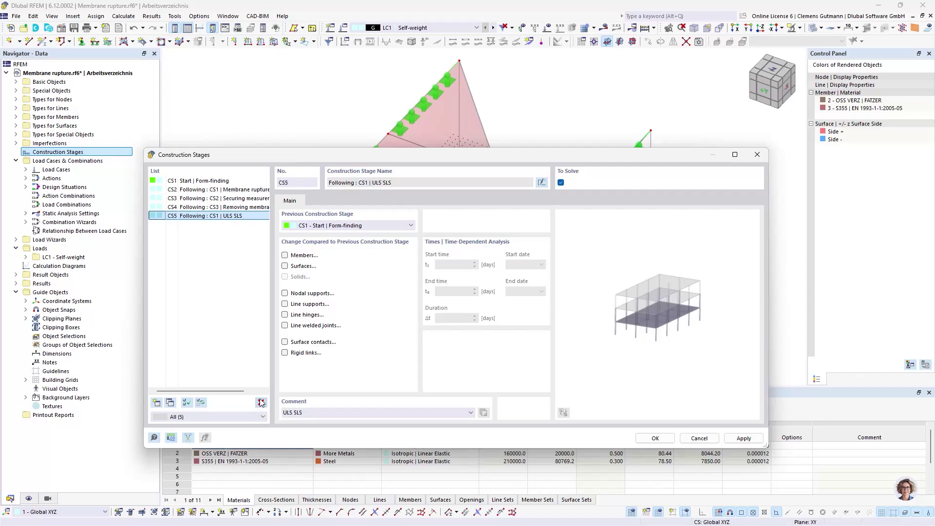
left_click(261, 403)
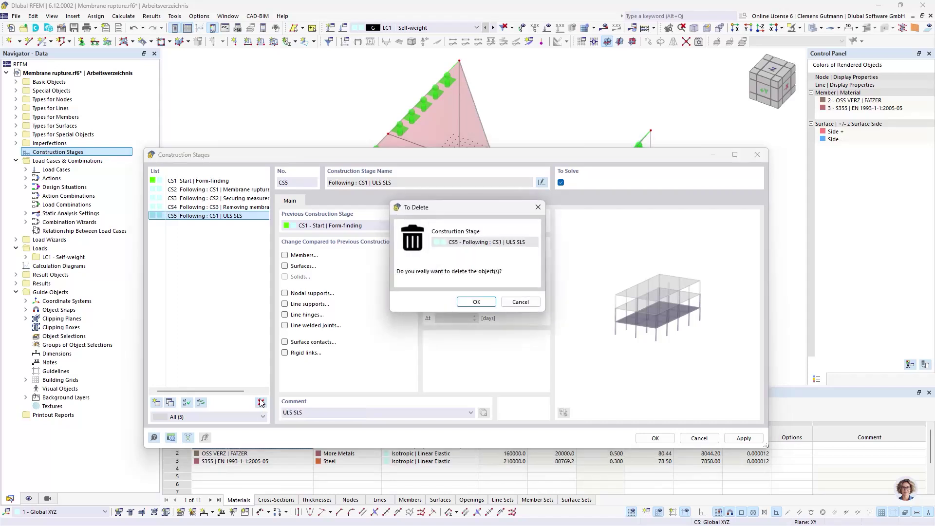
left_click(474, 303)
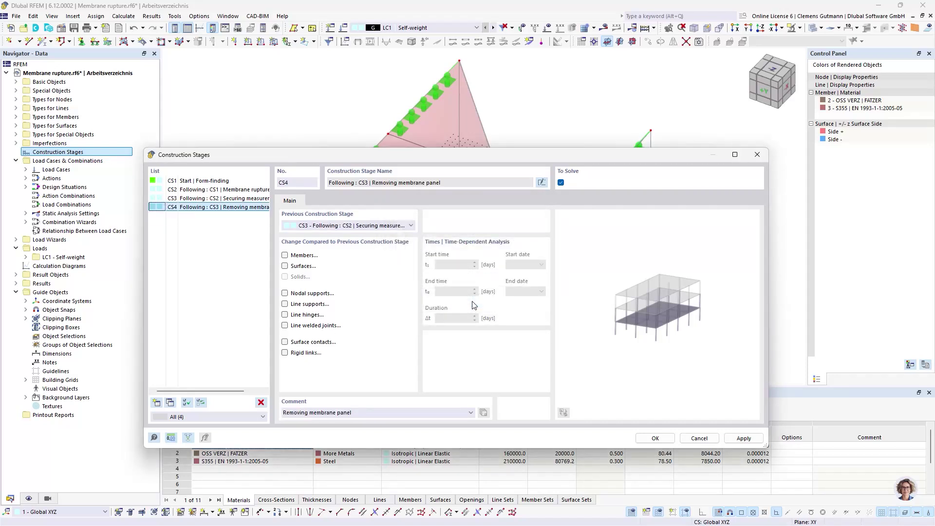
- In construction stage CS1, enable the changes for members and surfaces and add all members and all surfaces
left_click(212, 183)
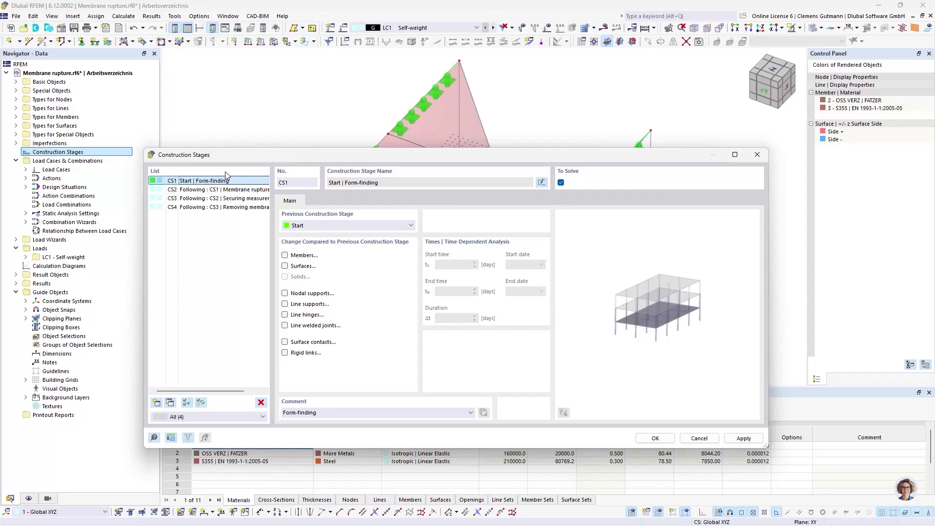
left_click_drag(338, 147, 313, 155)
left_click(258, 255)
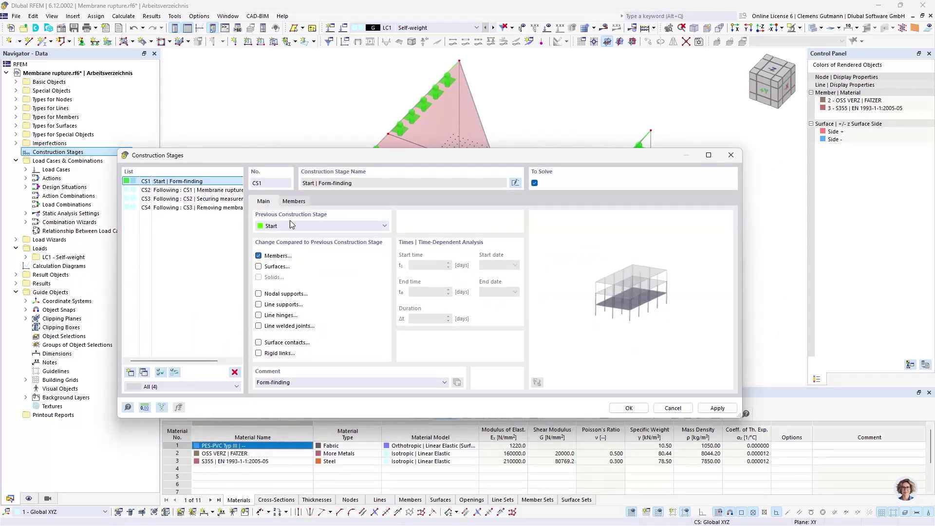
left_click(294, 201)
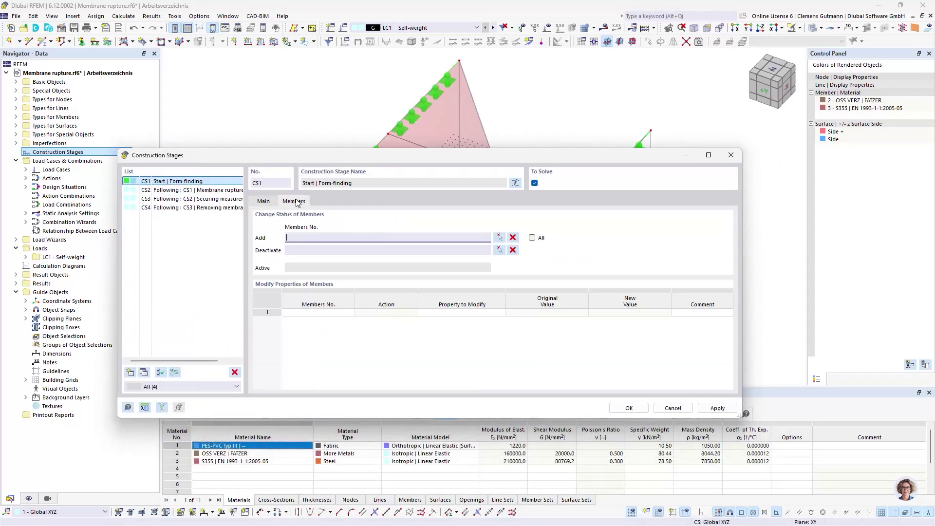
left_click(532, 238)
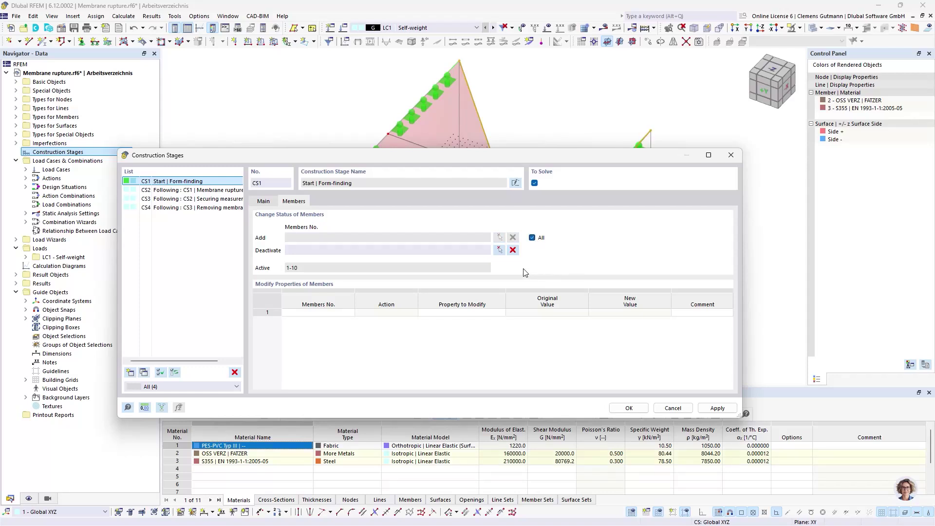
left_click(263, 202)
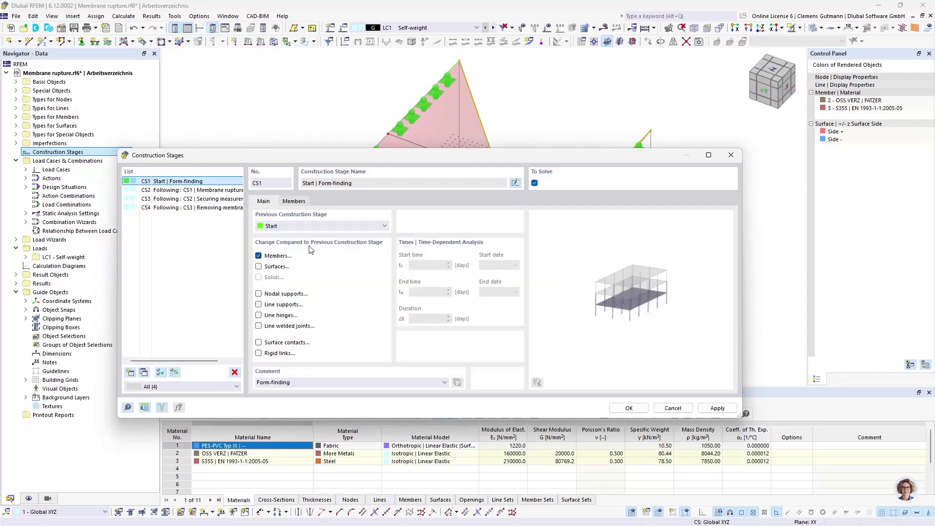
left_click(276, 268)
left_click(331, 205)
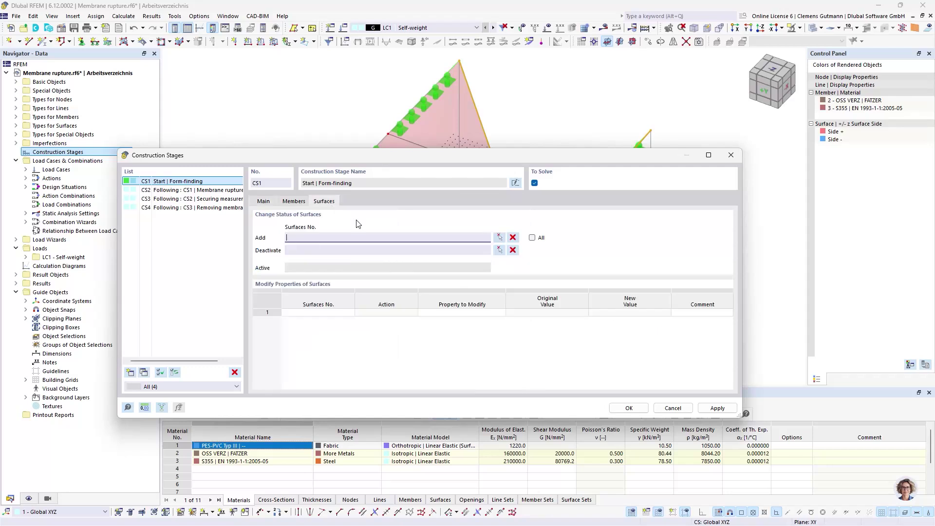
left_click(532, 238)
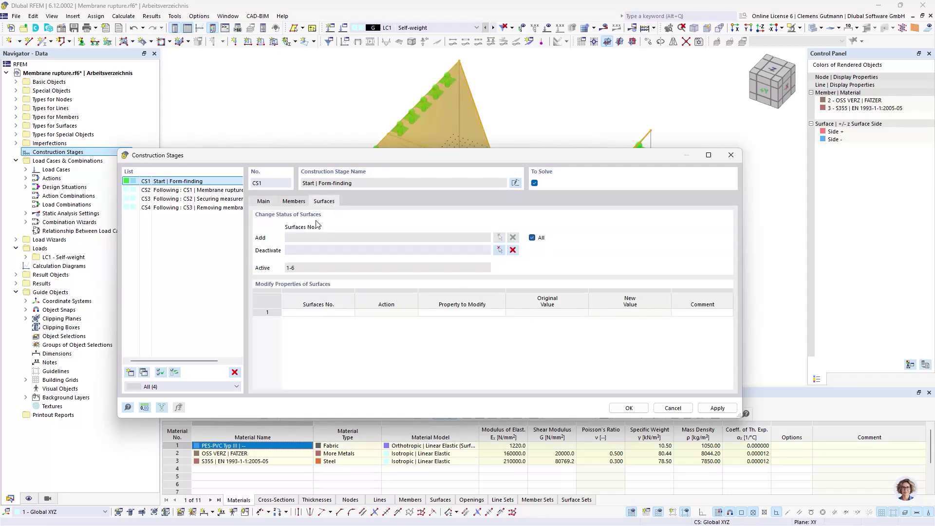
- In construction stage CS1, enable the changes for nodal and line supports and add all supported nodes and lines
left_click(263, 202)
left_click(289, 295)
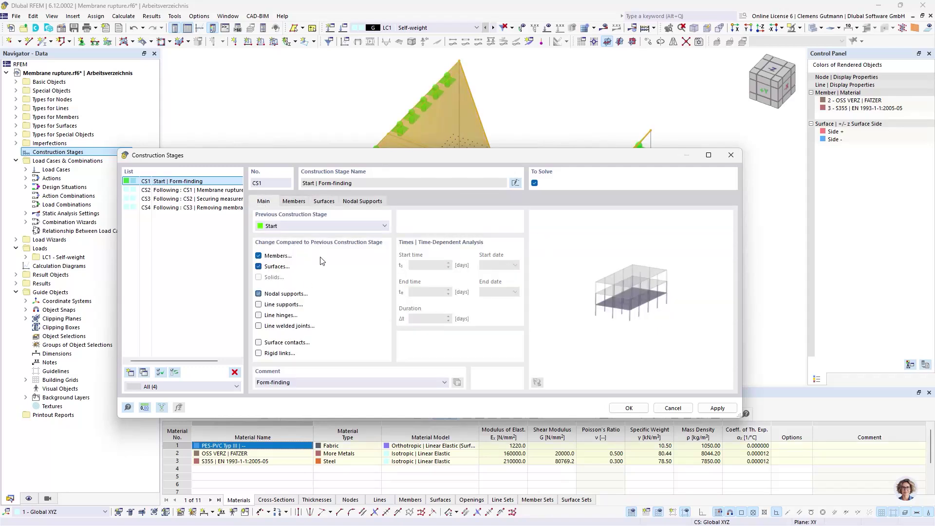
left_click(363, 201)
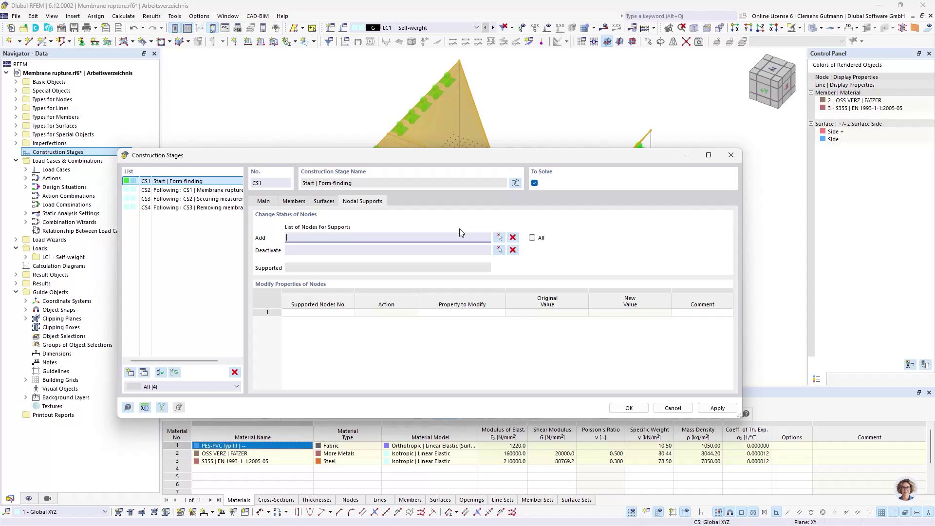
left_click(532, 237)
left_click(263, 202)
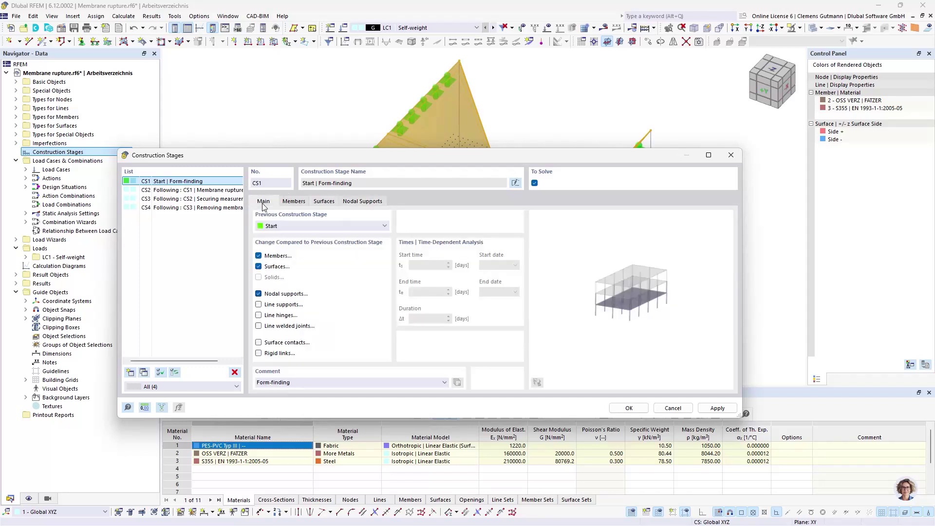
left_click(292, 306)
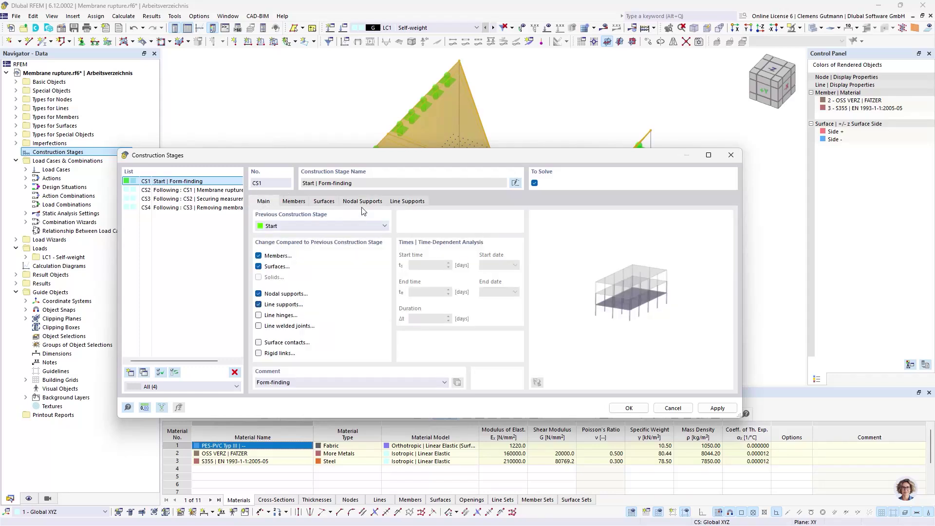
left_click(418, 201)
left_click(532, 237)
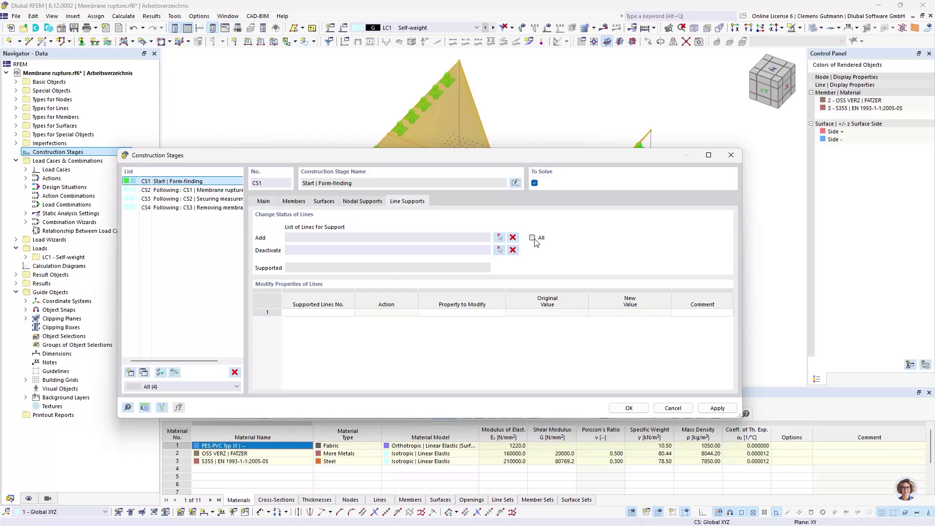
- Check the main settings of construction stages CS1 and CS2 and save the construction stages
left_click_drag(474, 149, 480, 47)
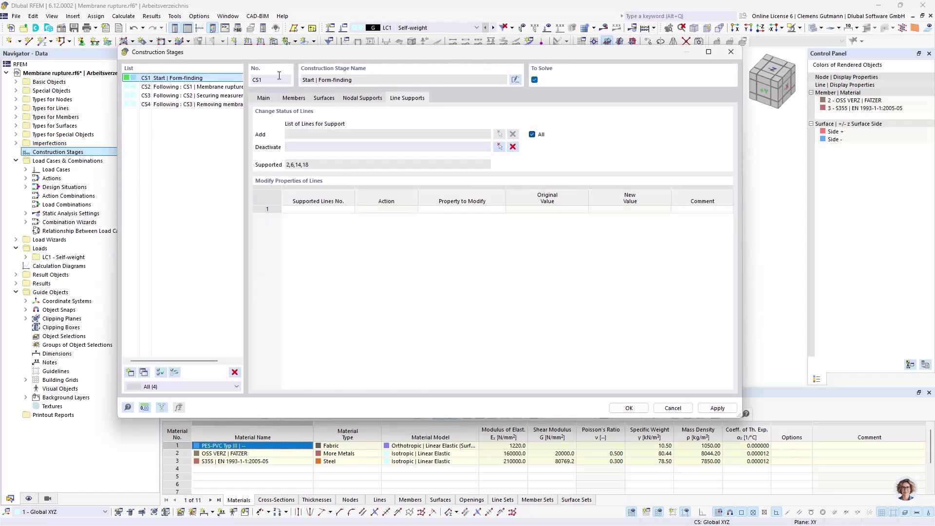
left_click(264, 154)
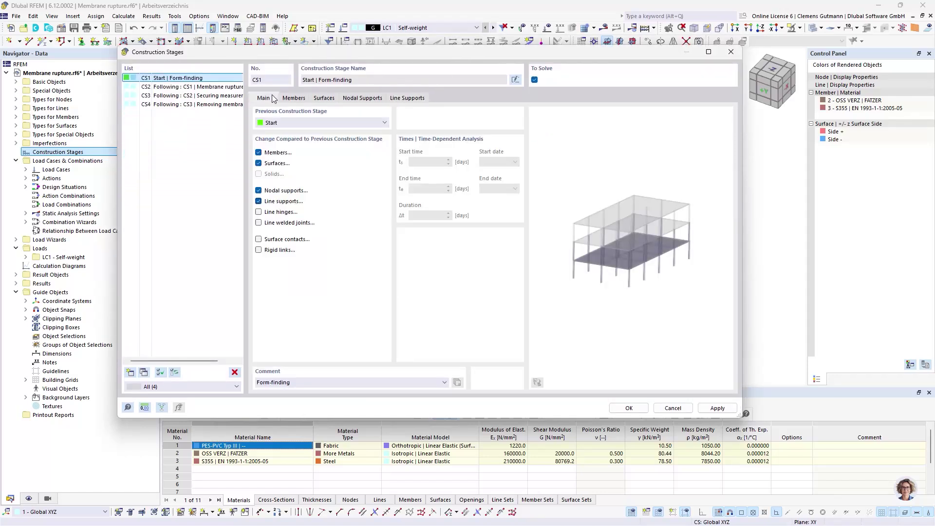
left_click(178, 87)
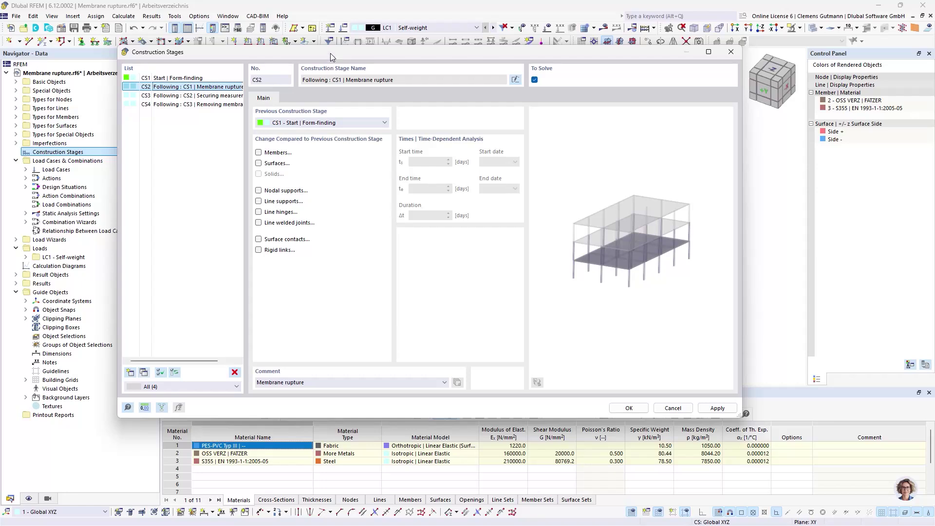
left_click_drag(331, 54, 302, 95)
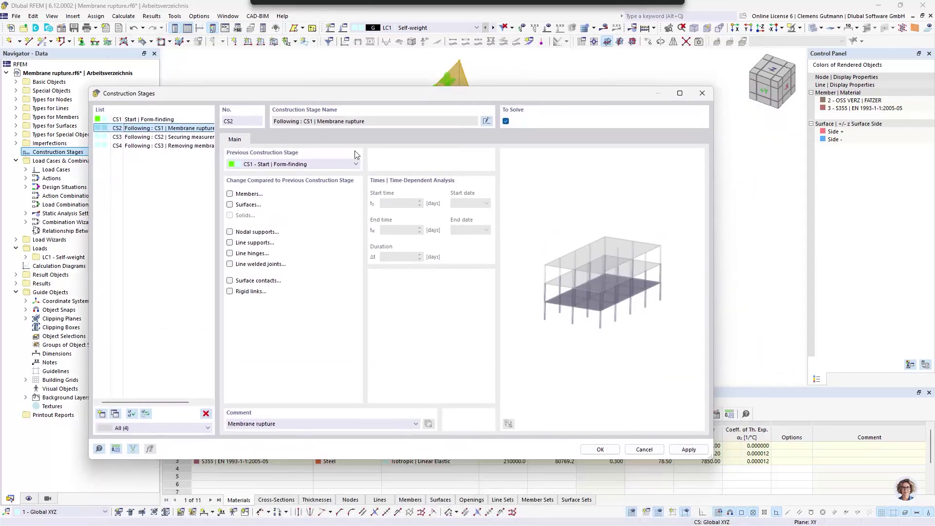
left_click(600, 450)
- Draw a single line about 28.28 m long across the central membrane panel, from the midpoint between the column tops to the midpoint of its lower edge
scroll(559, 143, "up", 2)
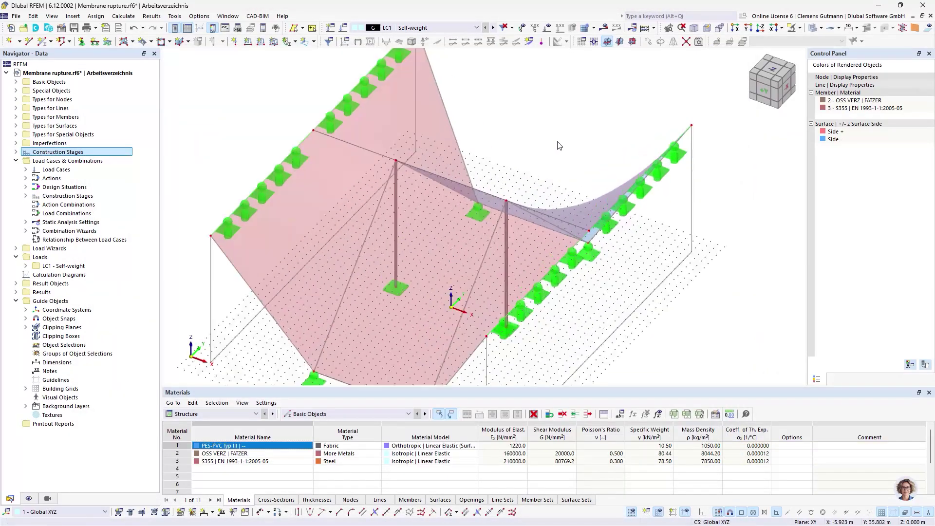
mouse_move(547, 163)
middle_mouse_down("ctrl")
mouse_move(529, 169)
mouse_move(543, 199)
mouse_move(535, 165)
middle_mouse_up("ctrl")
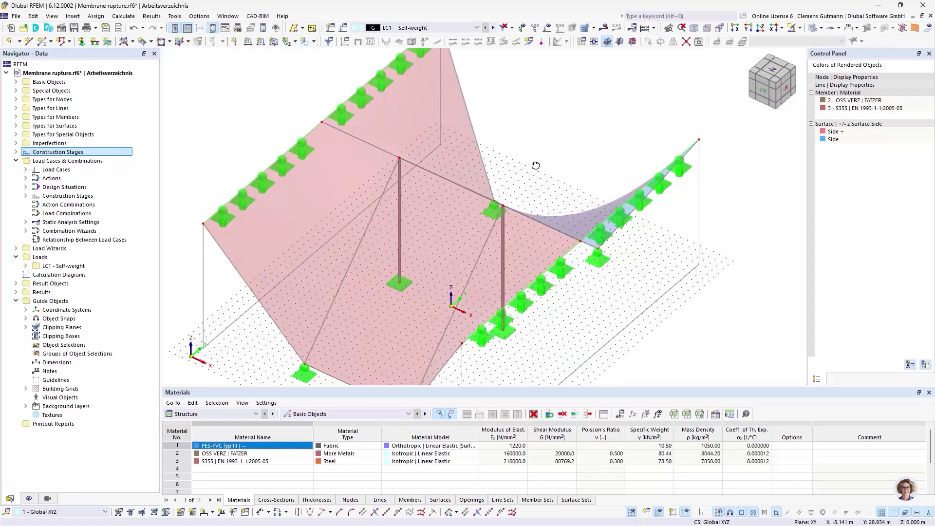
mouse_move(528, 152)
middle_mouse_down("ctrl")
mouse_move(528, 209)
mouse_move(529, 140)
middle_mouse_up("ctrl")
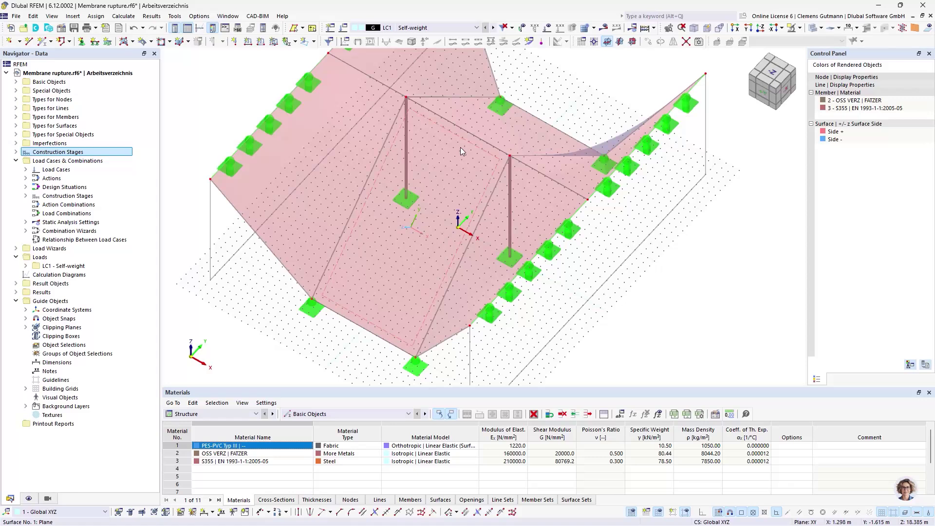
mouse_move(460, 147)
left_click(28, 41)
left_click(458, 127)
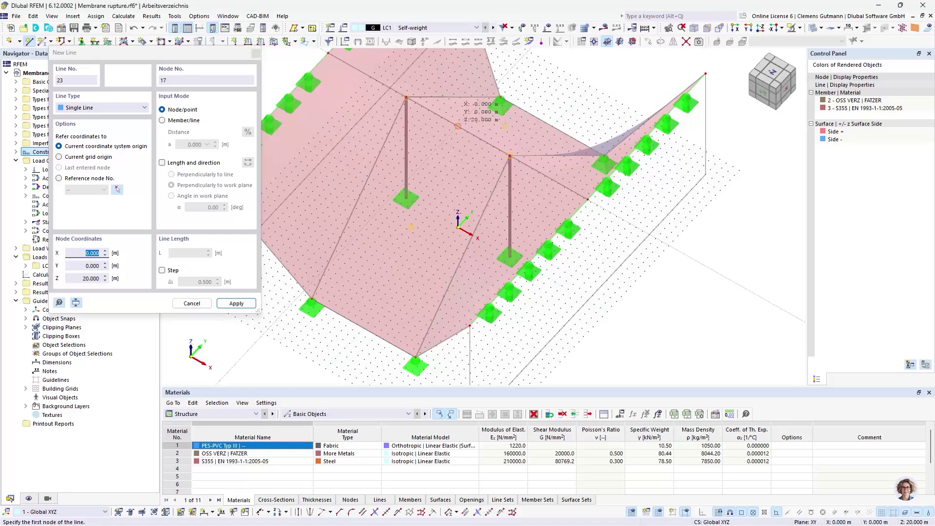
left_click(363, 327)
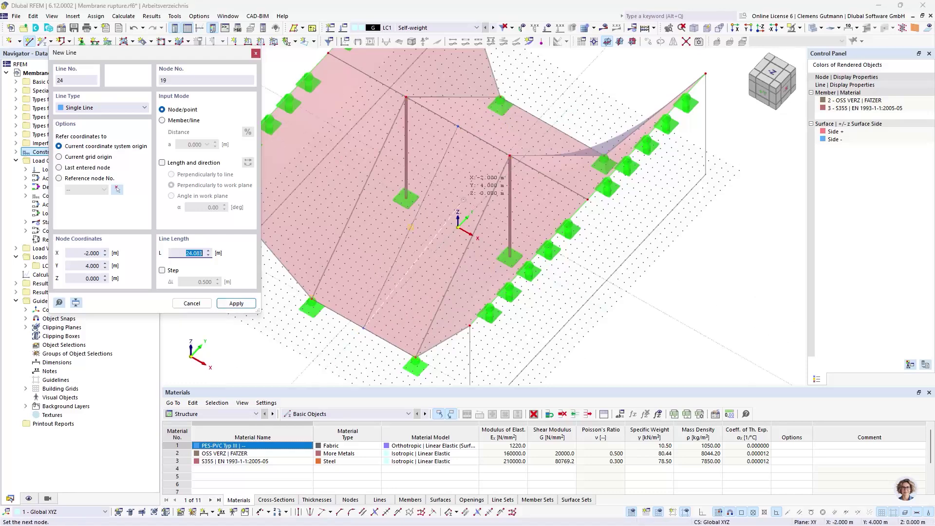
key("Escape")
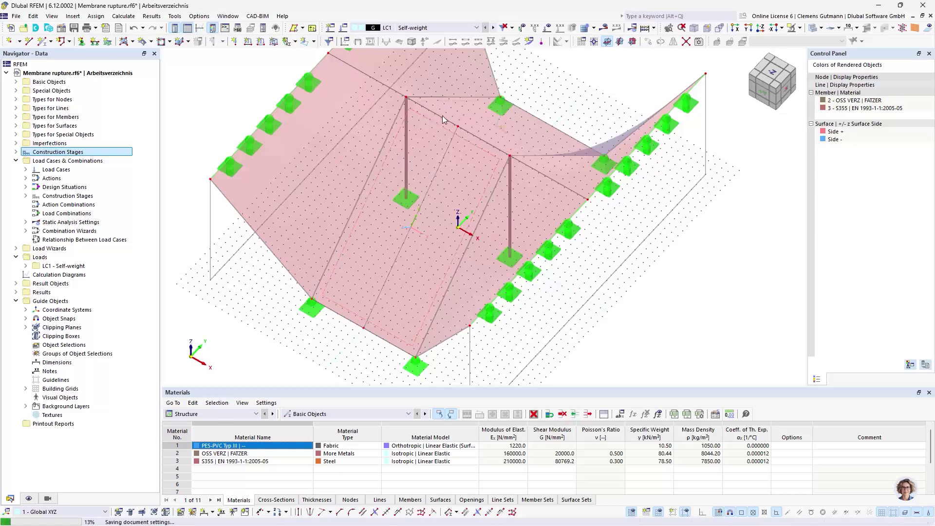
- Divide the line across the central membrane panel at a distance of 10 m from its start
scroll(462, 145, "up", 2)
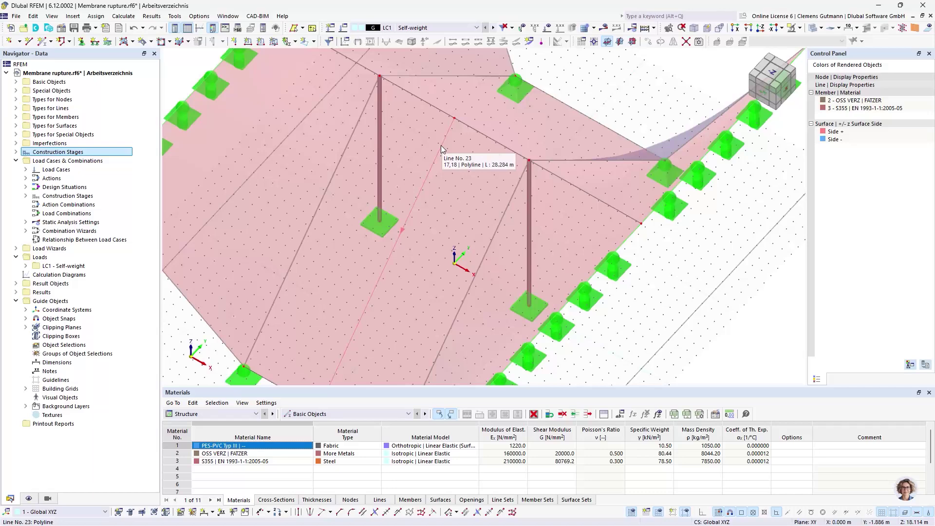
right_click(441, 146)
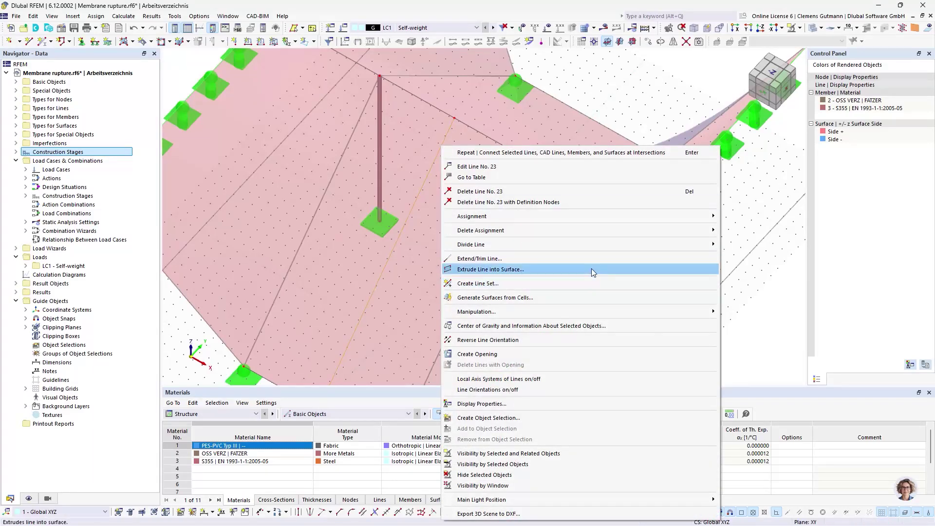
mouse_move(627, 239)
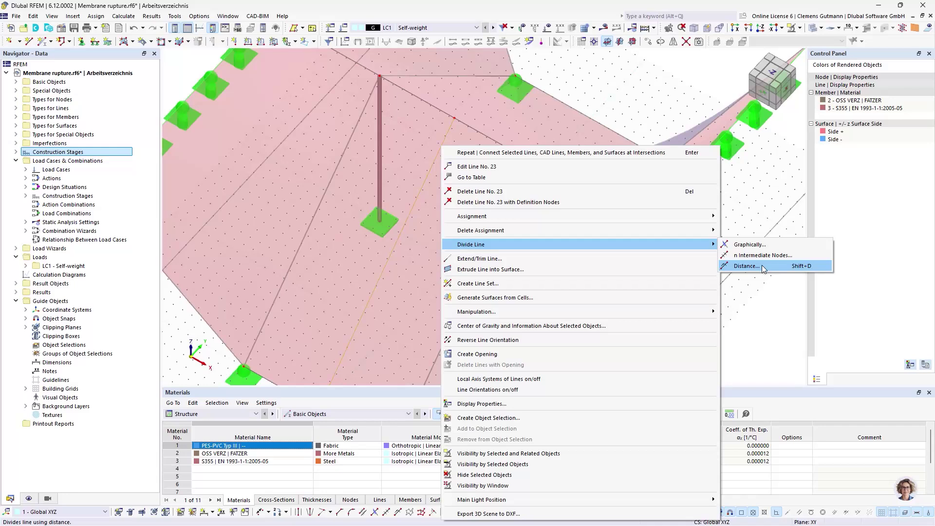
left_click(746, 266)
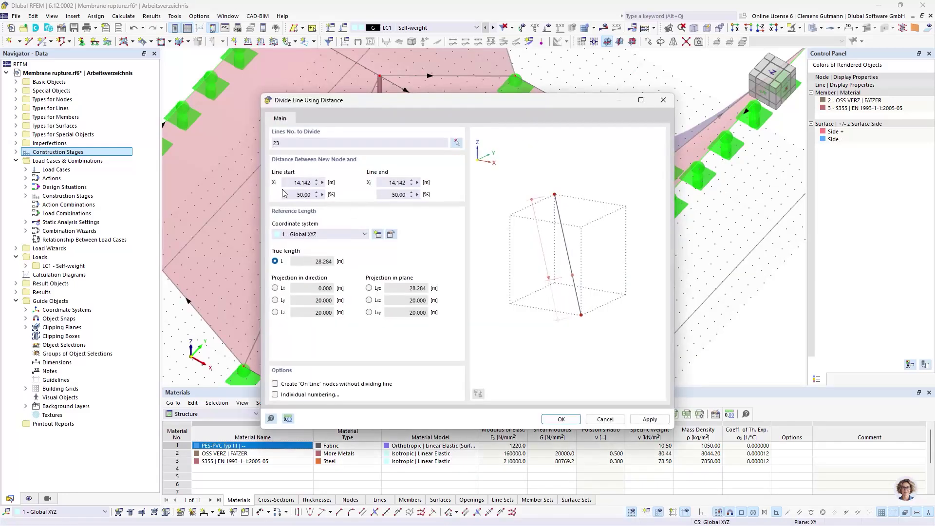
left_click(301, 182)
type("10")
key("Tab")
left_click_drag(479, 100, 457, 154)
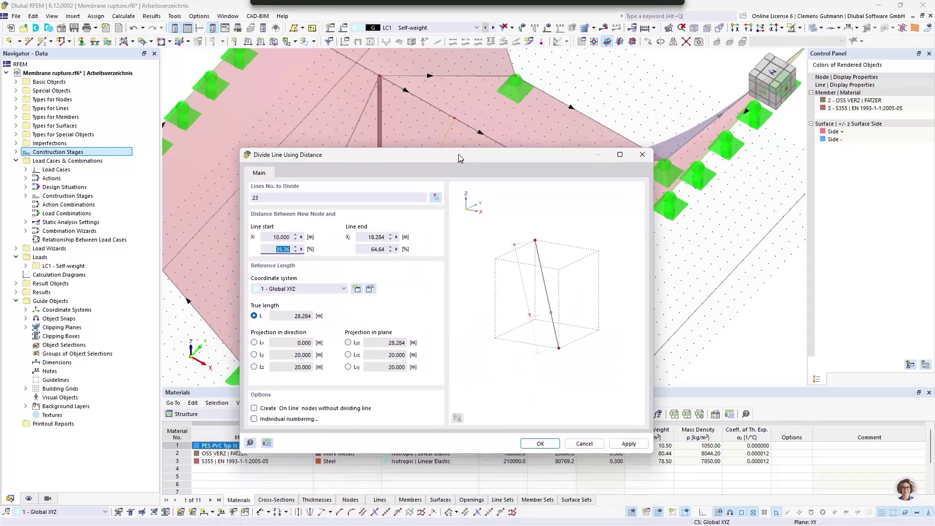
left_click(629, 443)
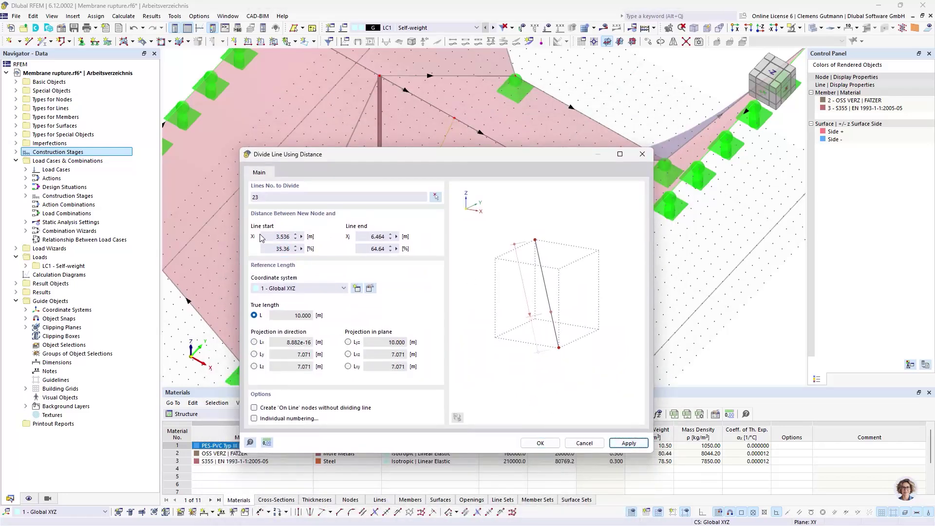
- Divide the upper 10 m segment of the line again at 5 m from its start
type("5")
key("Tab")
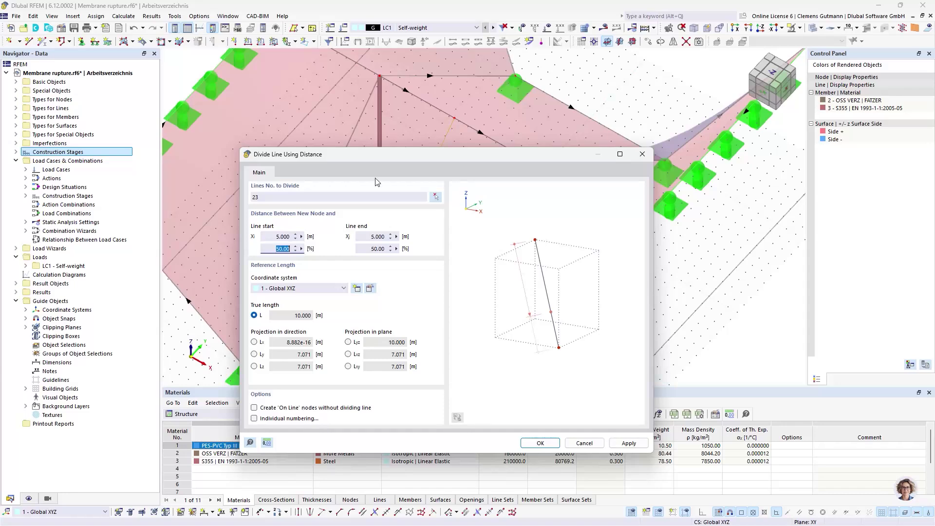
left_click(541, 442)
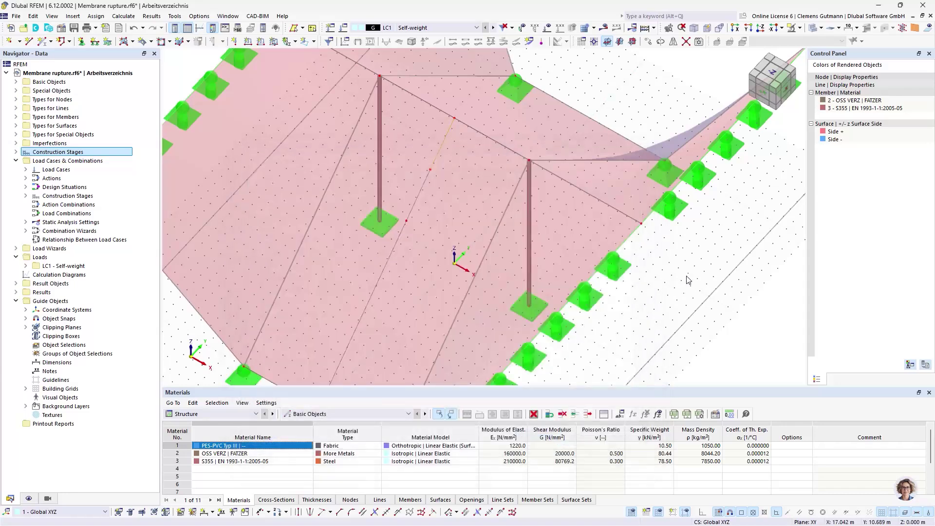
- Set the X coordinate of the middle node on the upper line segment to -0.01 m
scroll(433, 168, "up", 3)
scroll(435, 161, "up", 4)
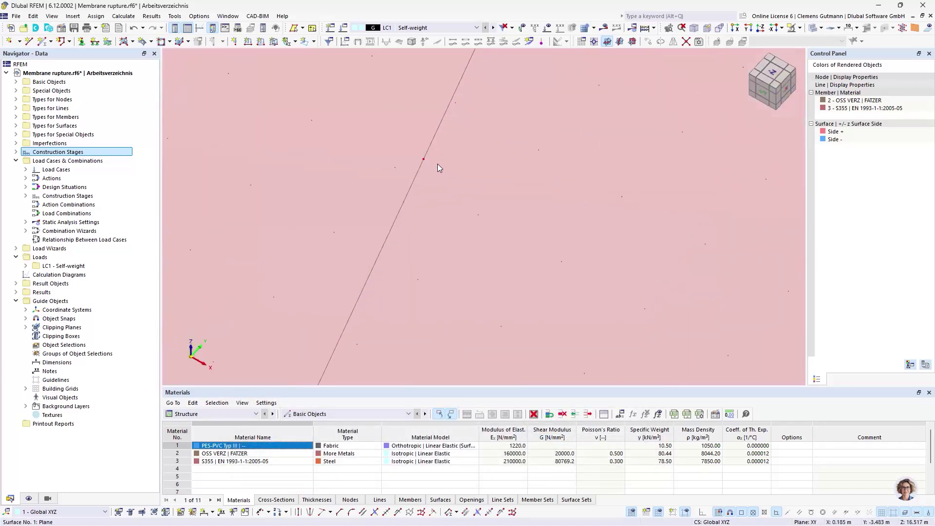
double_click(424, 160)
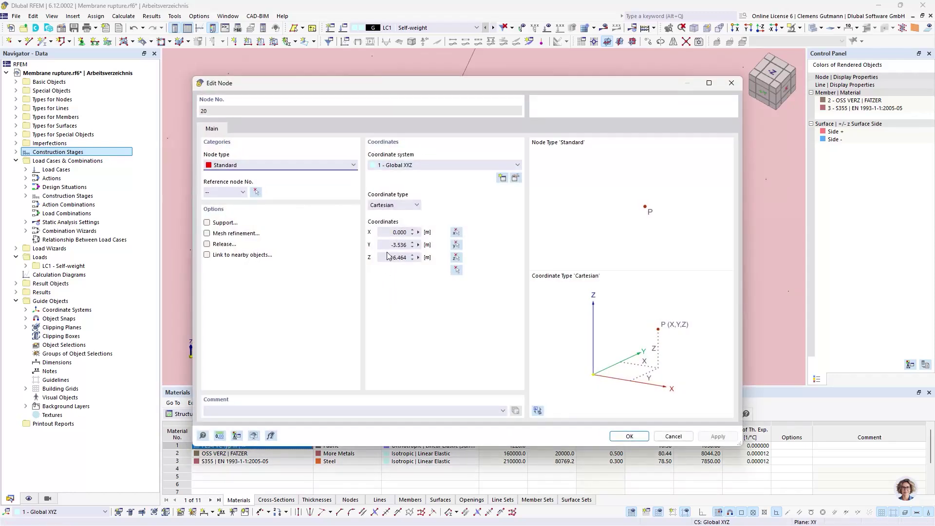
left_click(388, 233)
type("-0,01")
key("Tab")
left_click(632, 437)
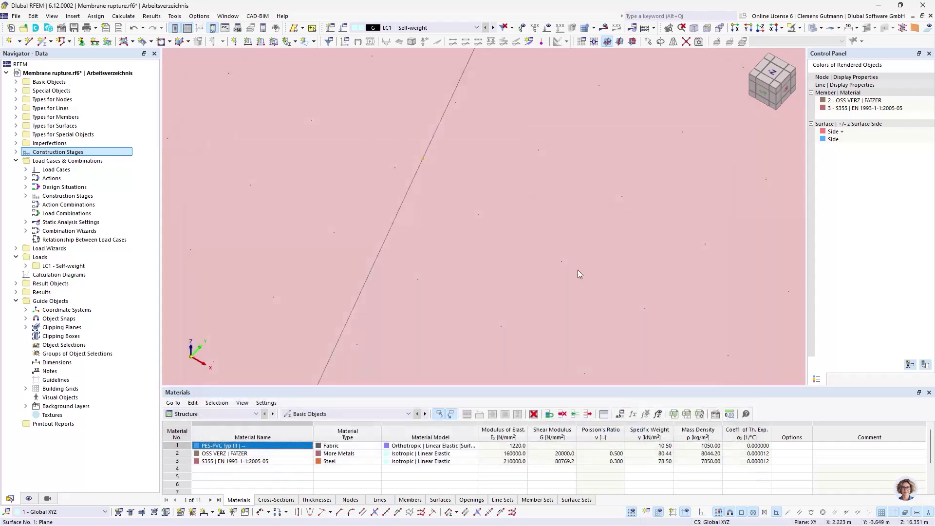
- Mirror a copy of the offset node and its adjoining line segments across the YZ plane through the origin to form the narrow slit
left_click(427, 150, "ctrl")
left_click(674, 44)
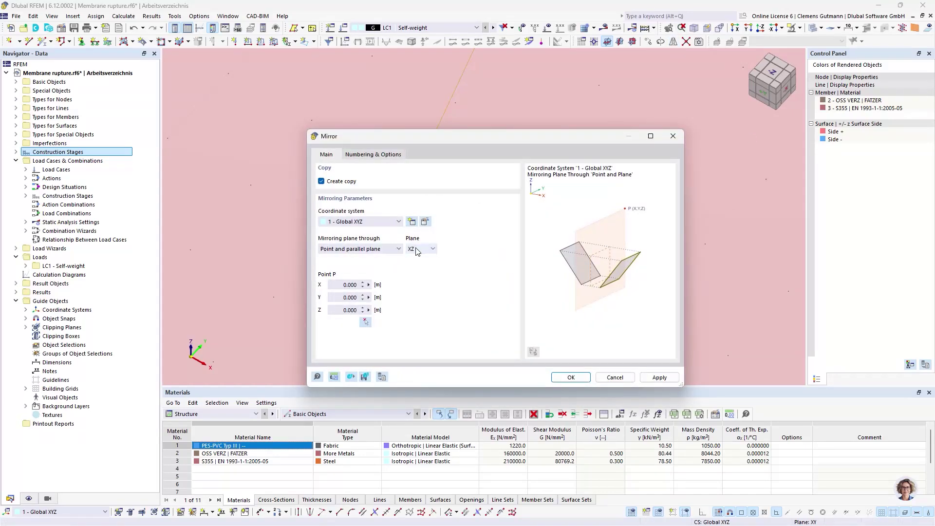
left_click(417, 249)
left_click(422, 265)
left_click(572, 377)
scroll(429, 171, "up", 5)
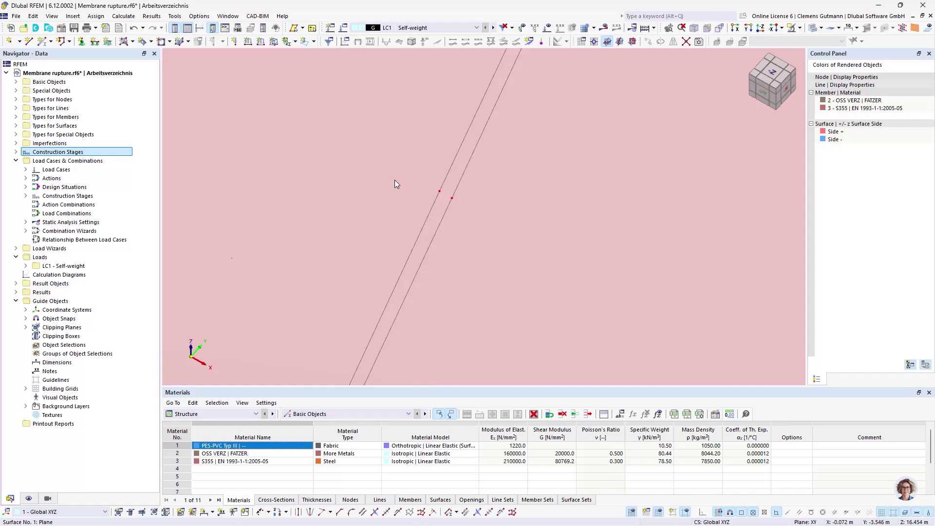
scroll(370, 253, "down", 4)
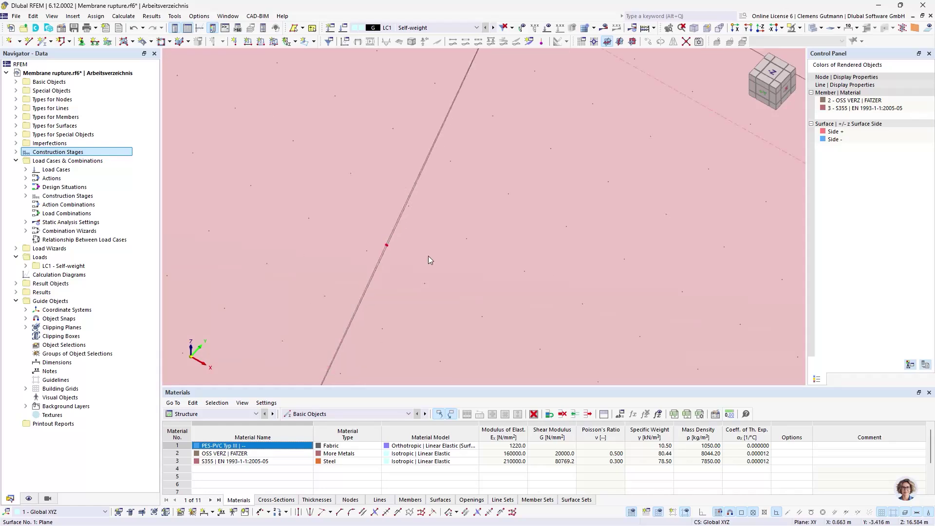
- Divide the central membrane surface with its intersecting lines and check the surfaces on both sides of the slit
double_click(397, 233)
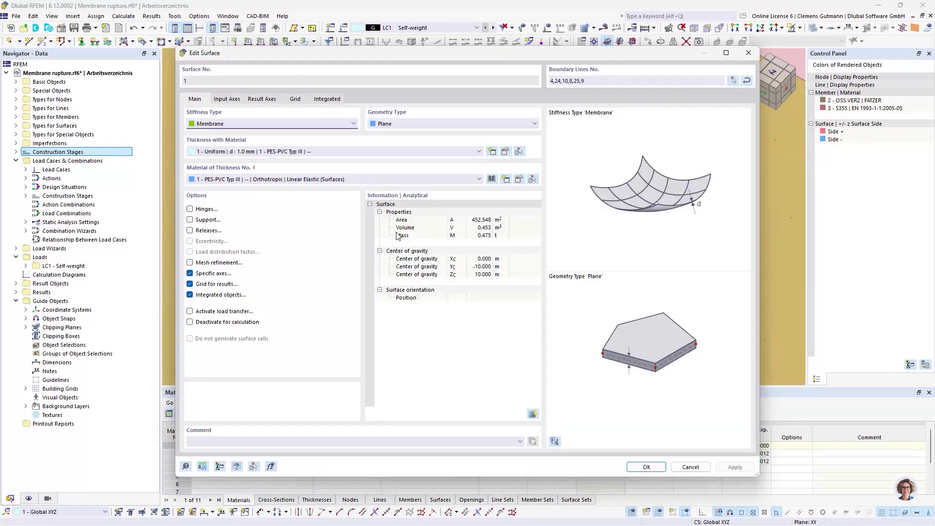
key("Escape")
scroll(434, 215, "down", 5)
scroll(524, 169, "down", 1)
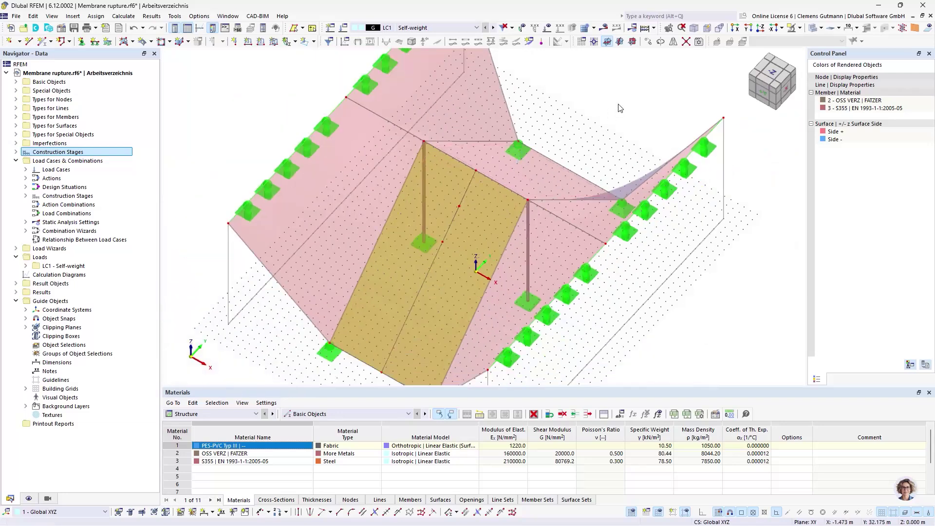
right_click(482, 224)
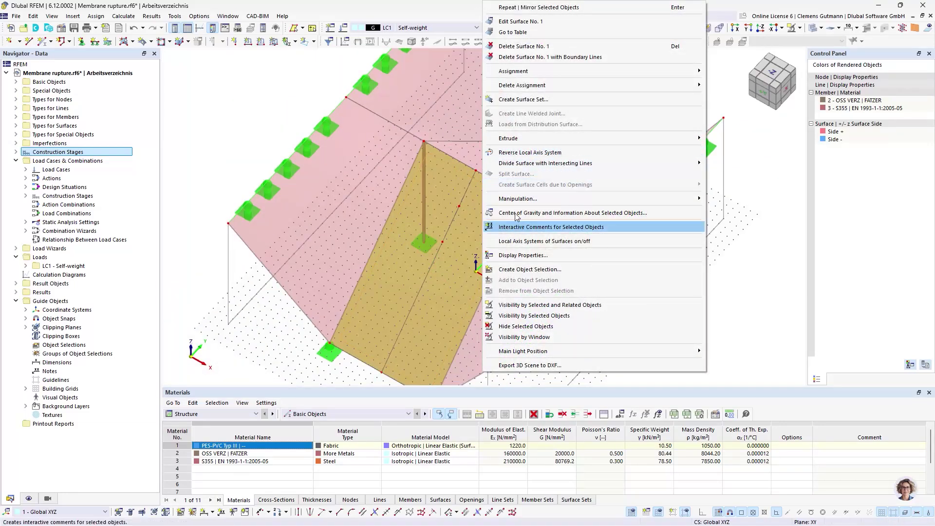
mouse_move(565, 164)
left_click(745, 163)
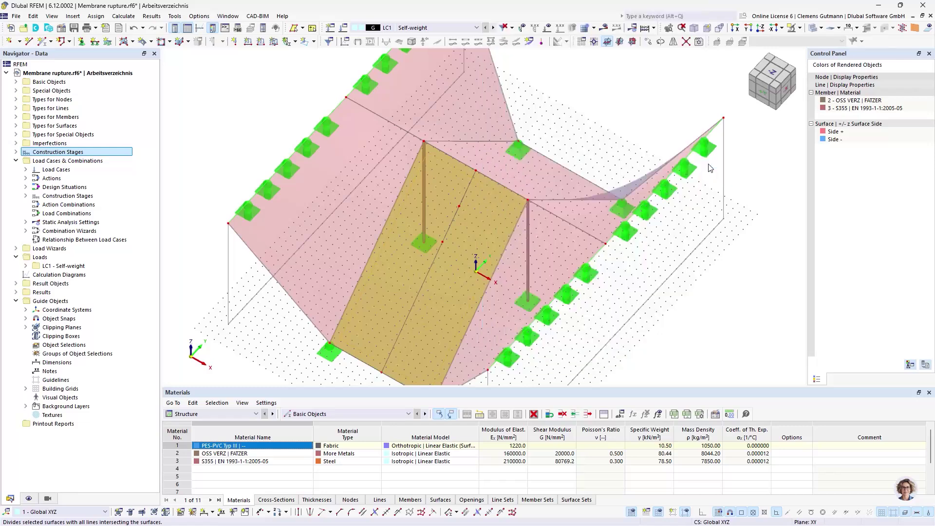
scroll(433, 210, "up", 10)
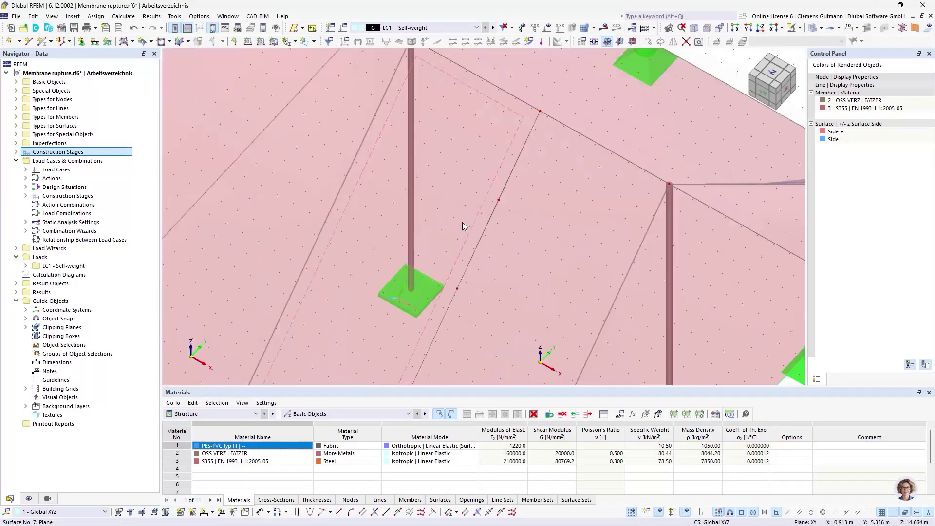
scroll(410, 173, "down", 5)
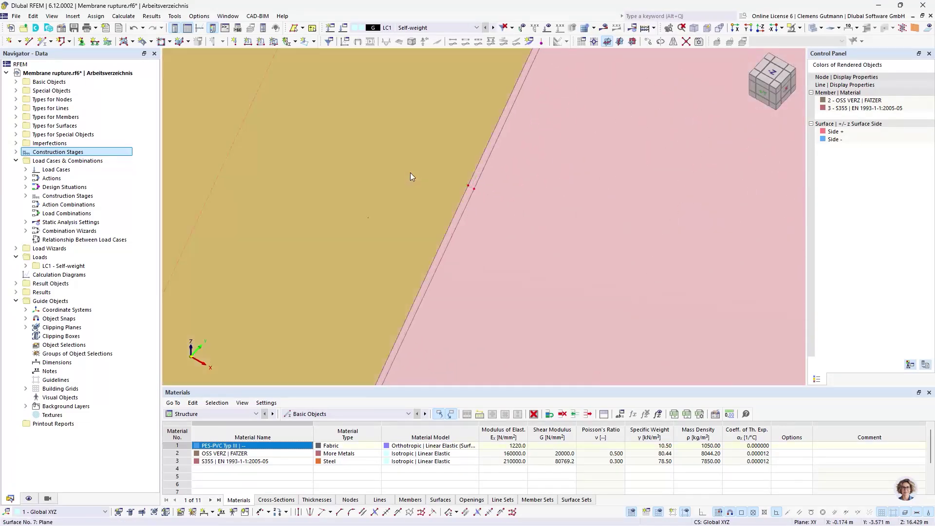
scroll(447, 161, "up", 8)
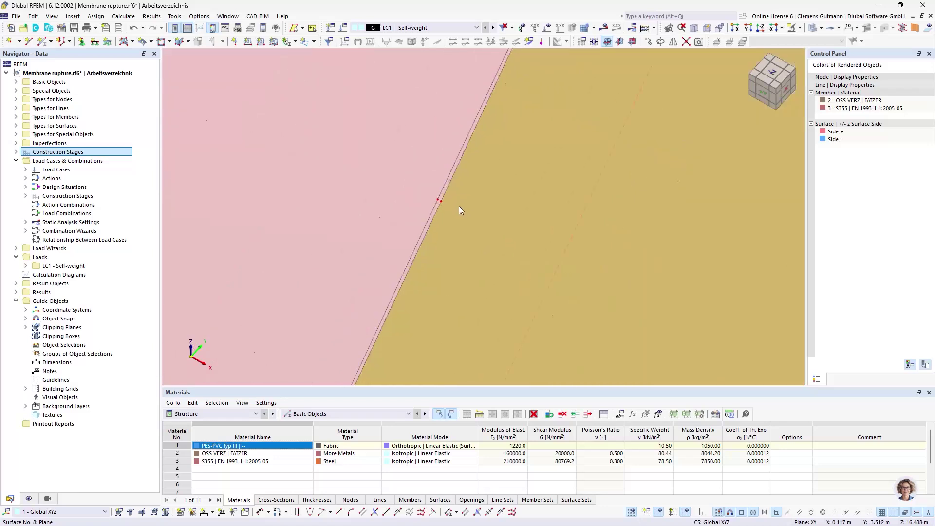
scroll(448, 193, "down", 6)
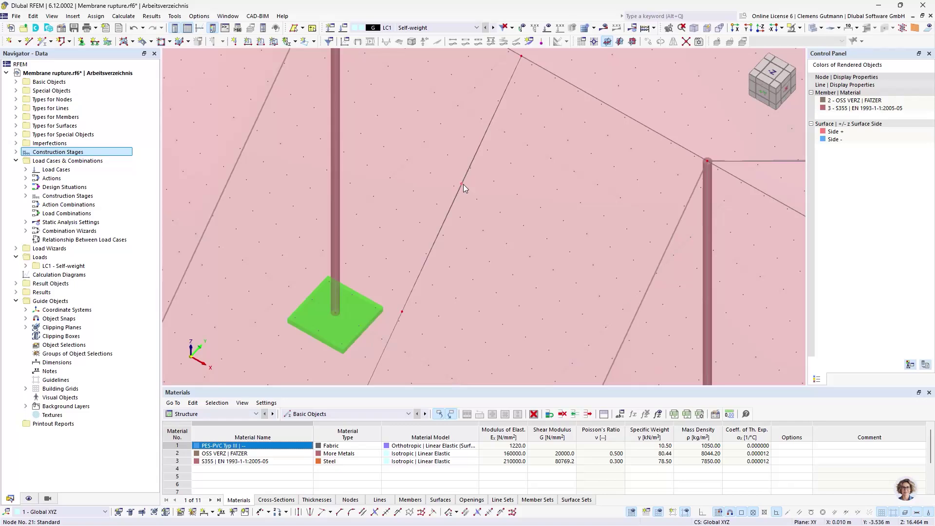
- Draw two 8 m single lines from the slit's lower end node, one to each side edge of the central panel
scroll(535, 147, "down", 5)
scroll(510, 209, "up", 6)
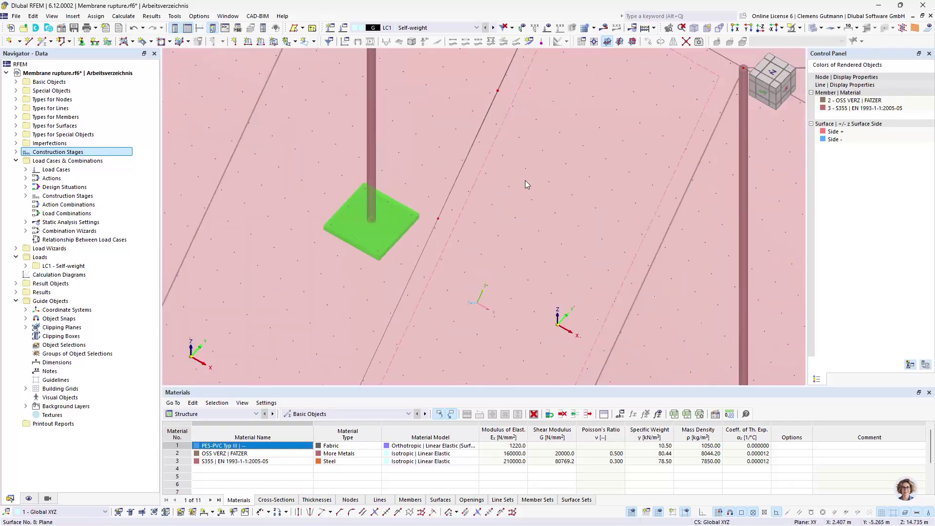
middle_click_drag(488, 174, 415, 216)
left_click(29, 41)
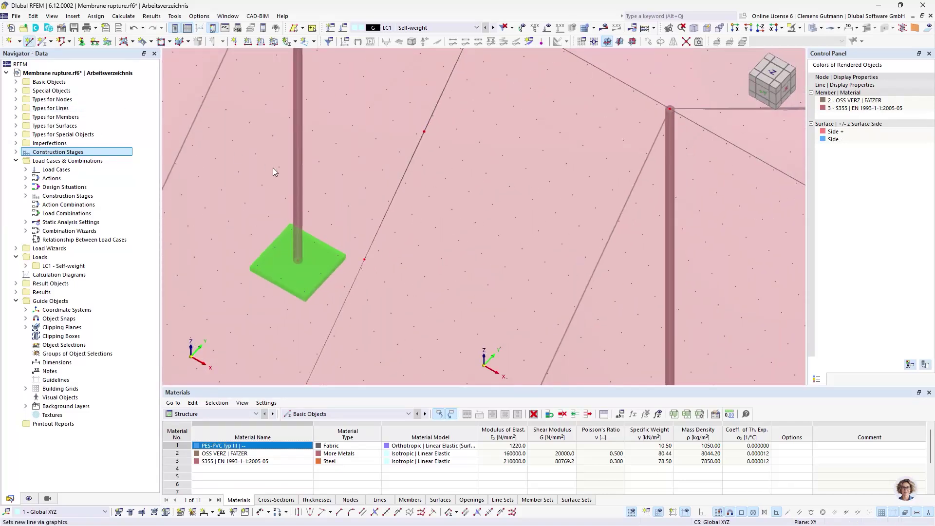
scroll(470, 227, "down", 3)
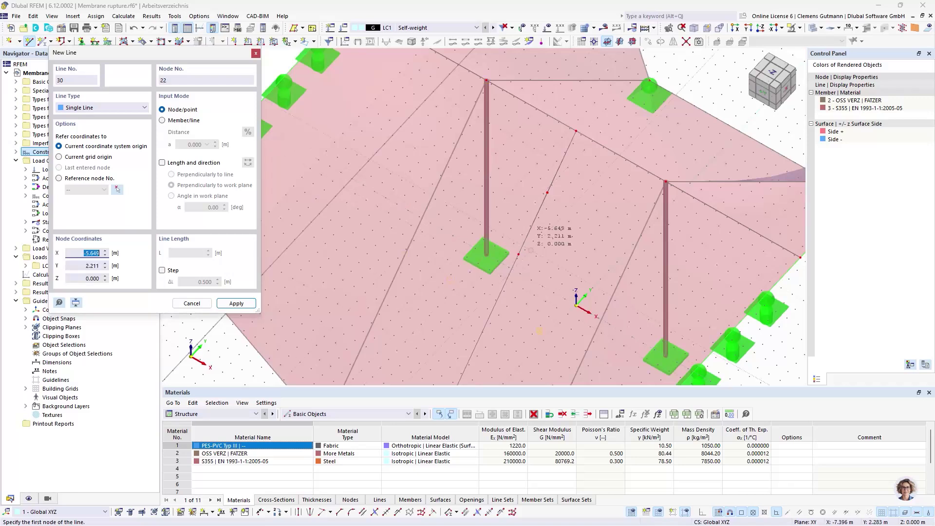
left_click(519, 254)
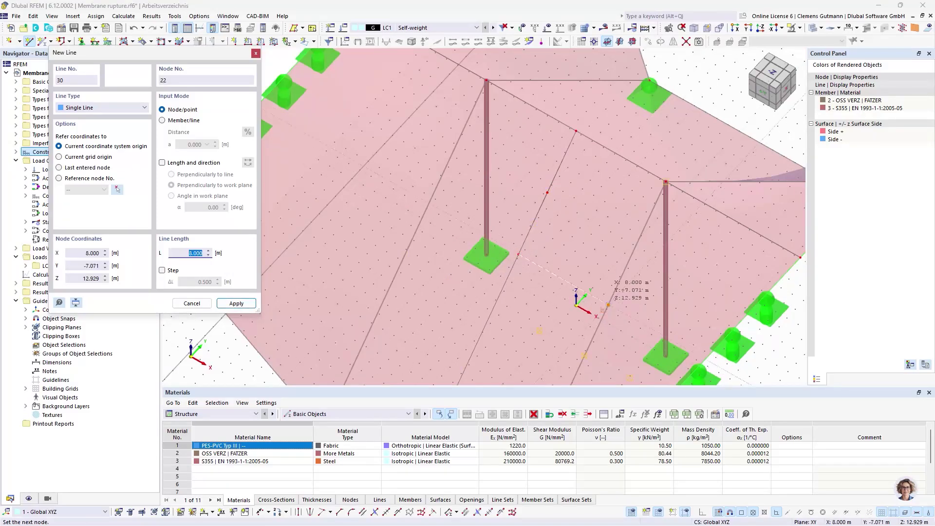
left_click(608, 306)
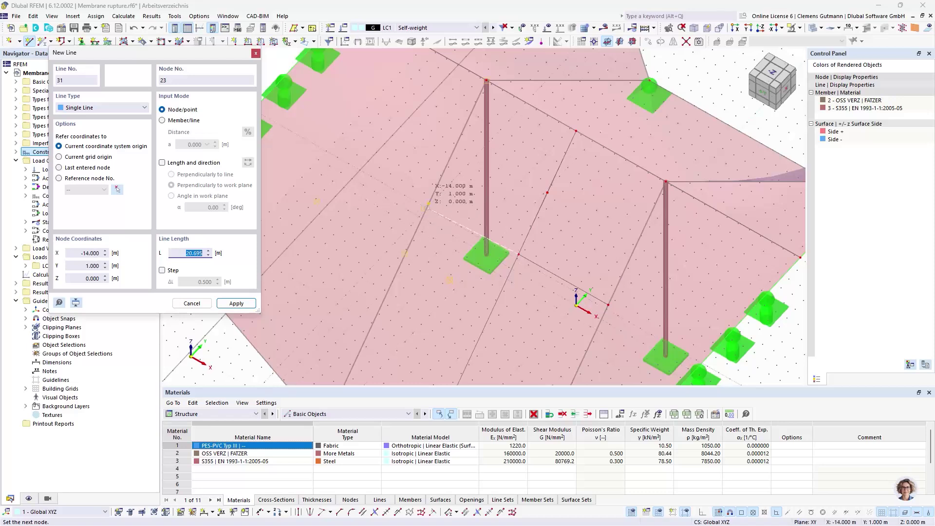
left_click(429, 205)
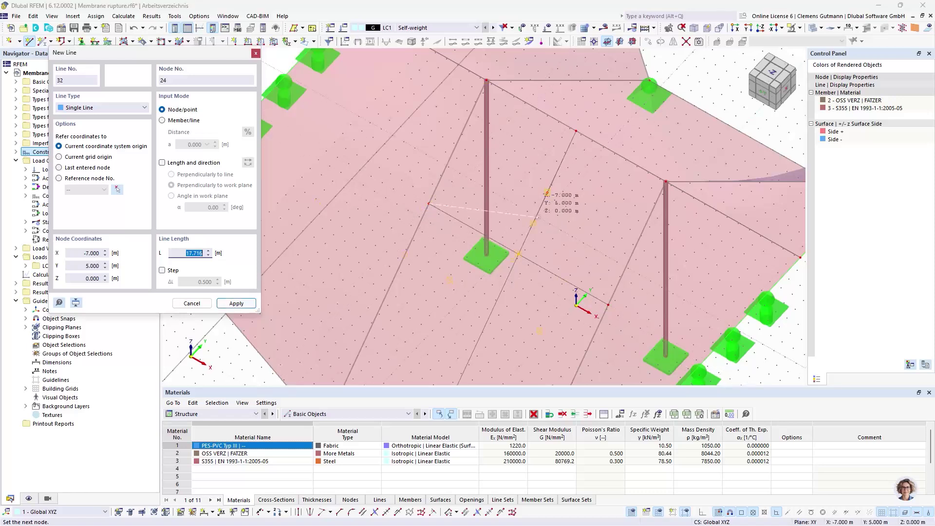
key("Escape")
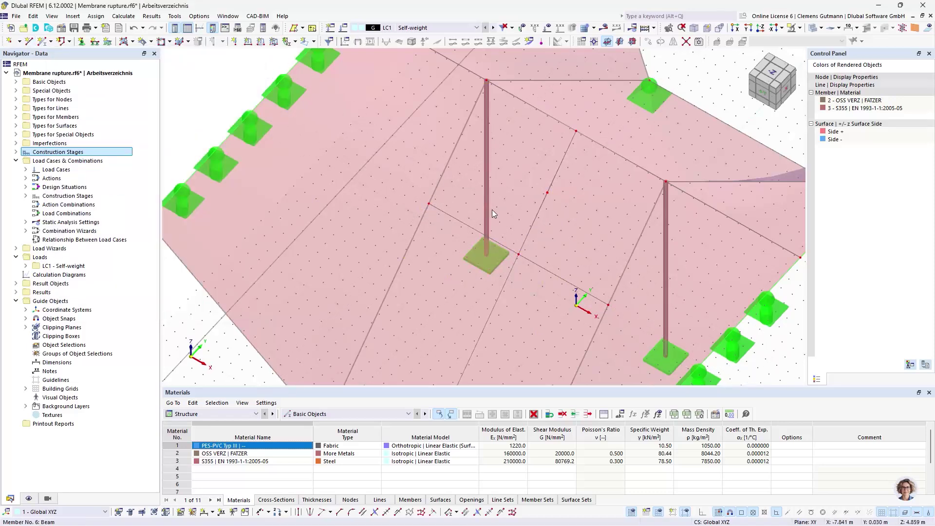
- Divide the two halves of the central membrane panel with their intersecting lines and check the new surfaces around the slit
left_click(512, 207)
right_click(589, 243)
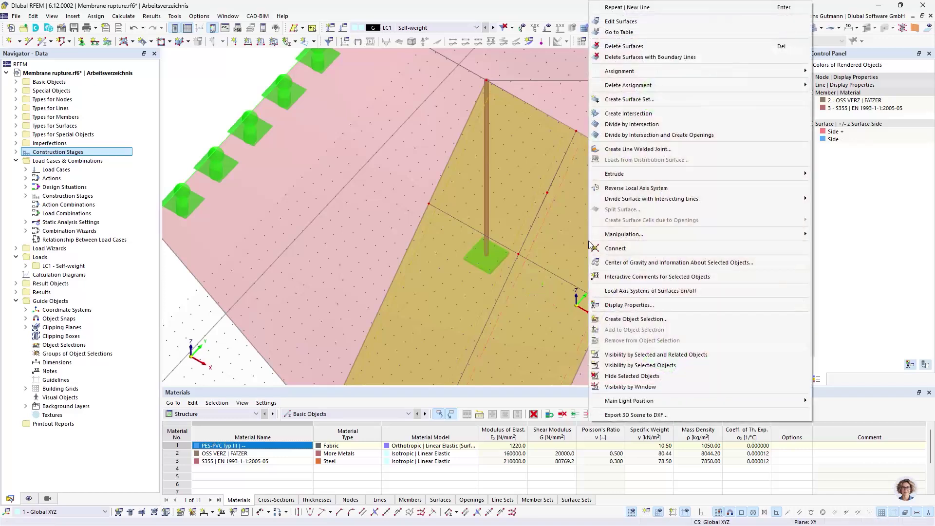
left_click(870, 201)
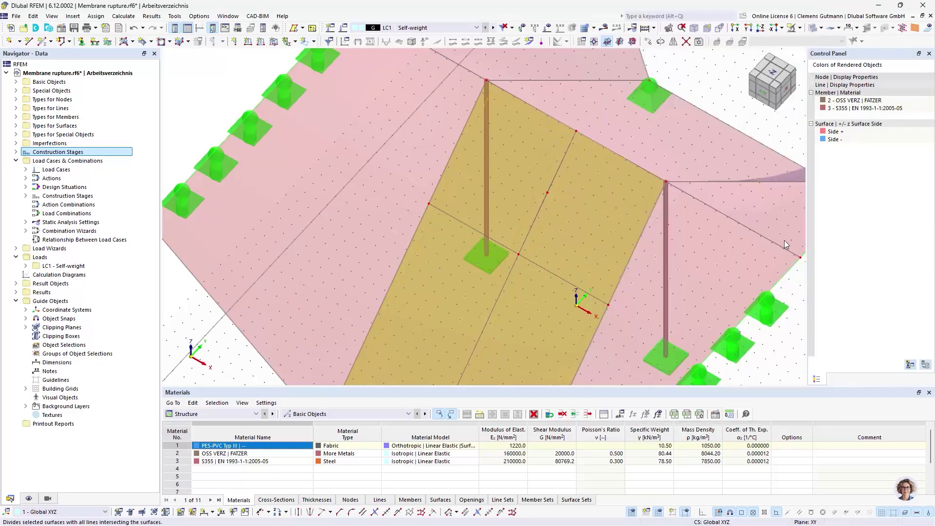
scroll(478, 241, "down", 4)
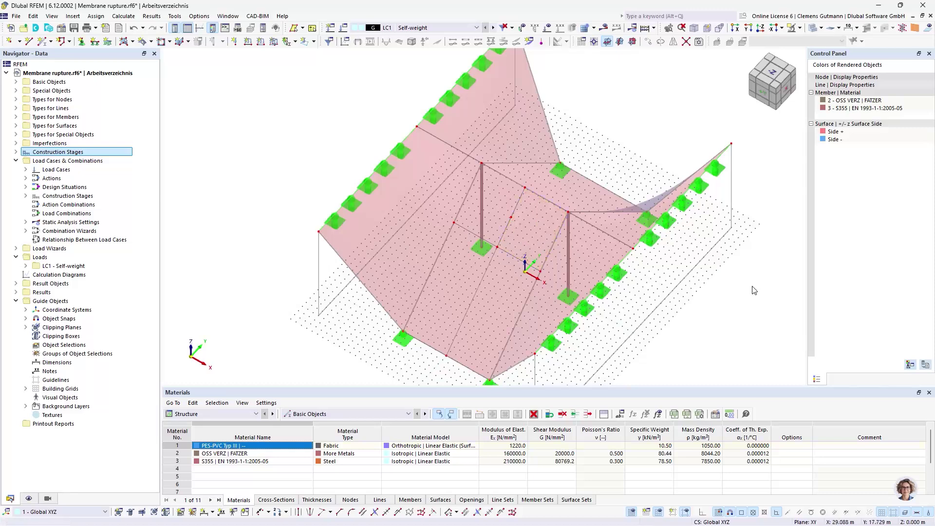
scroll(516, 220, "up", 4)
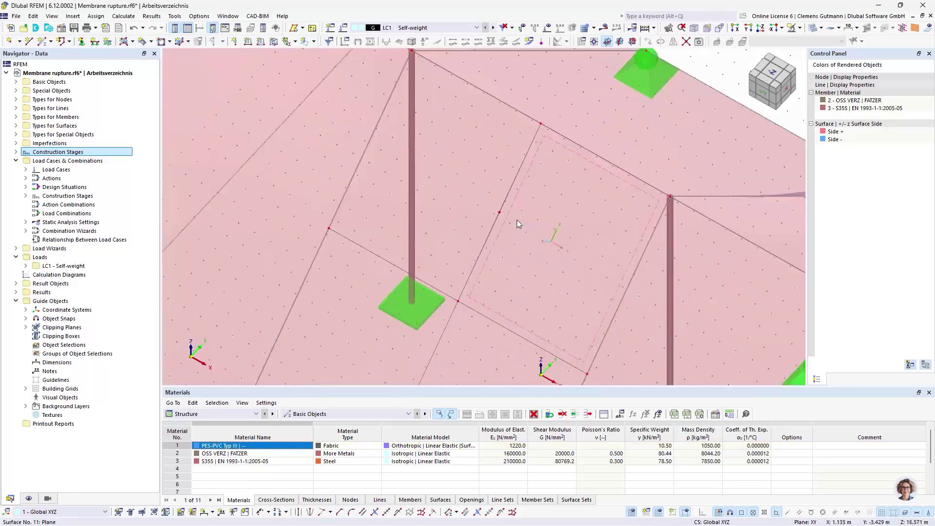
scroll(498, 227, "up", 2)
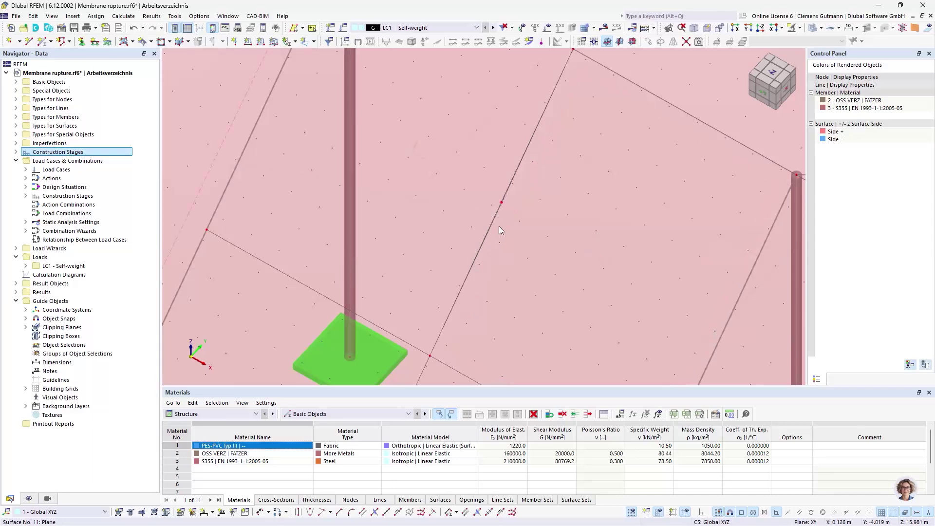
scroll(504, 194, "up", 3)
scroll(498, 215, "down", 3)
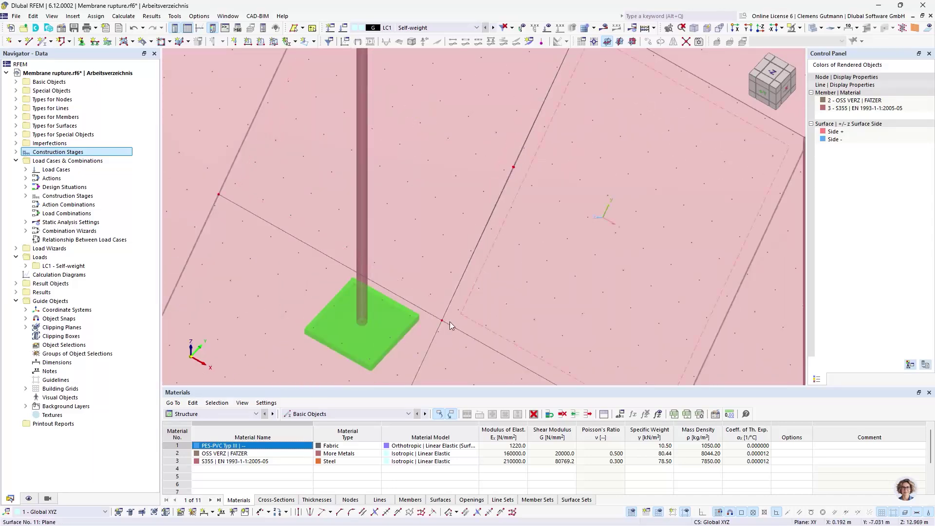
- Examine the slit lines, their lower end node and the divided membrane surfaces around them
scroll(445, 321, "up", 2)
scroll(397, 261, "down", 3)
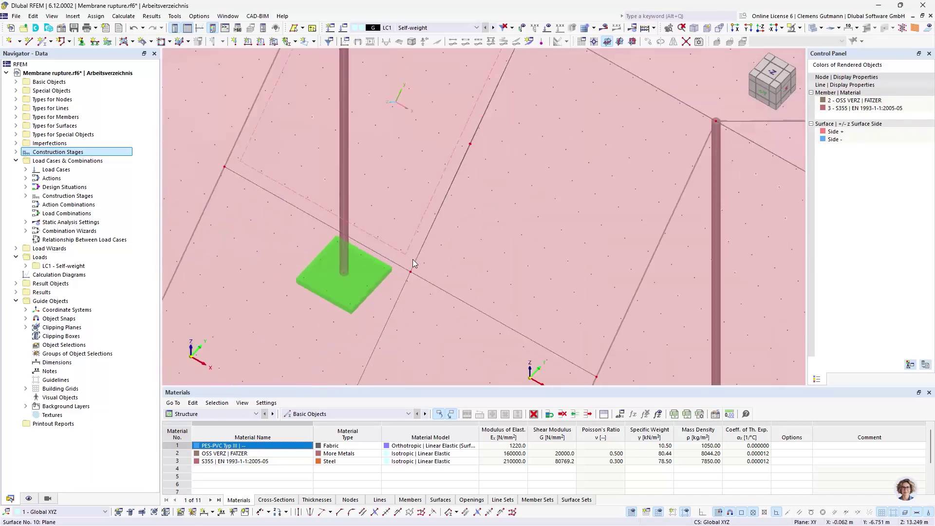
middle_click_drag(426, 286, 426, 266, "ctrl")
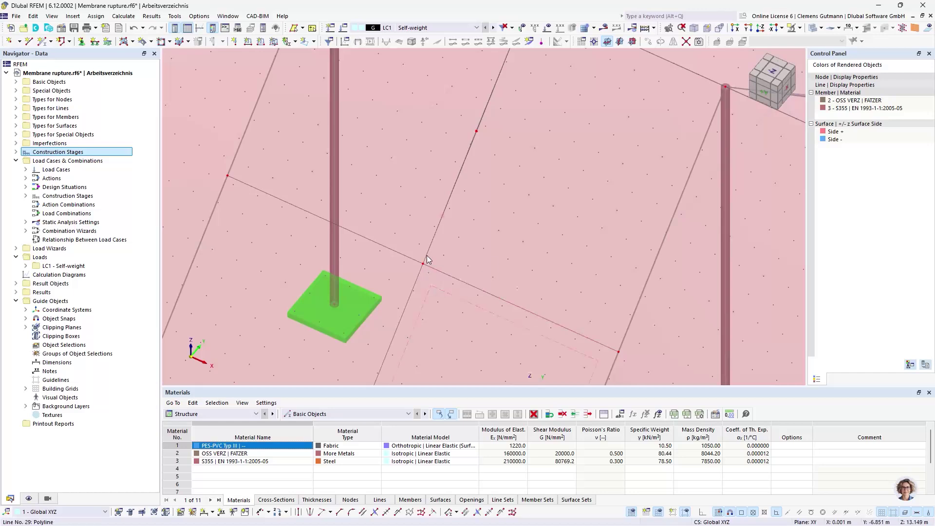
scroll(426, 268, "up", 5)
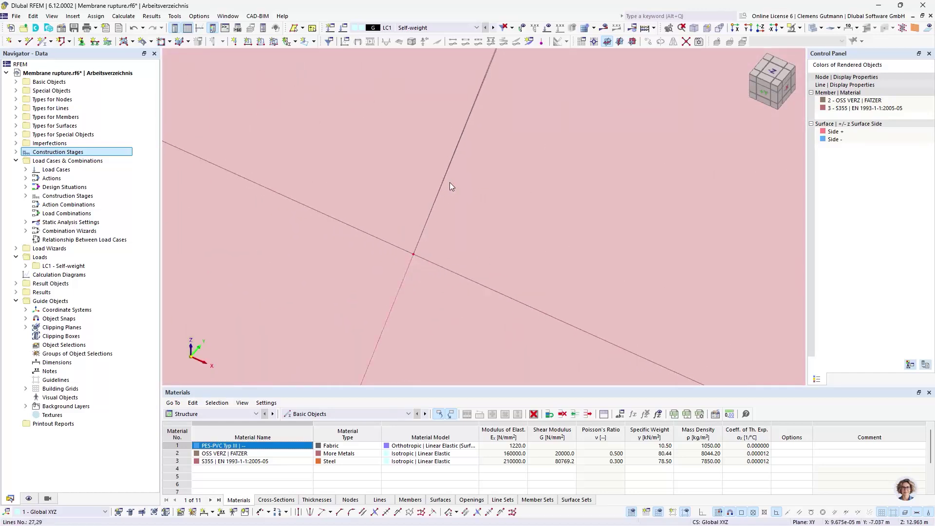
scroll(431, 212, "down", 4)
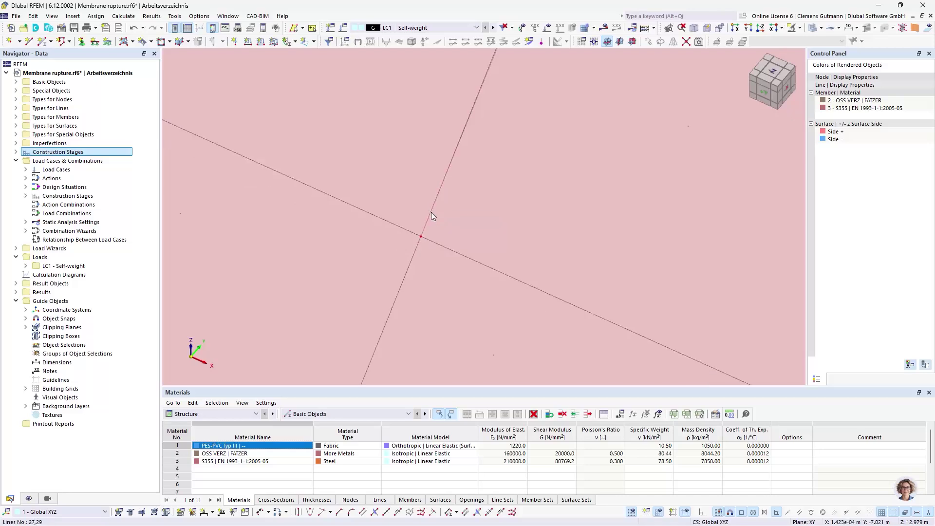
scroll(410, 250, "down", 4)
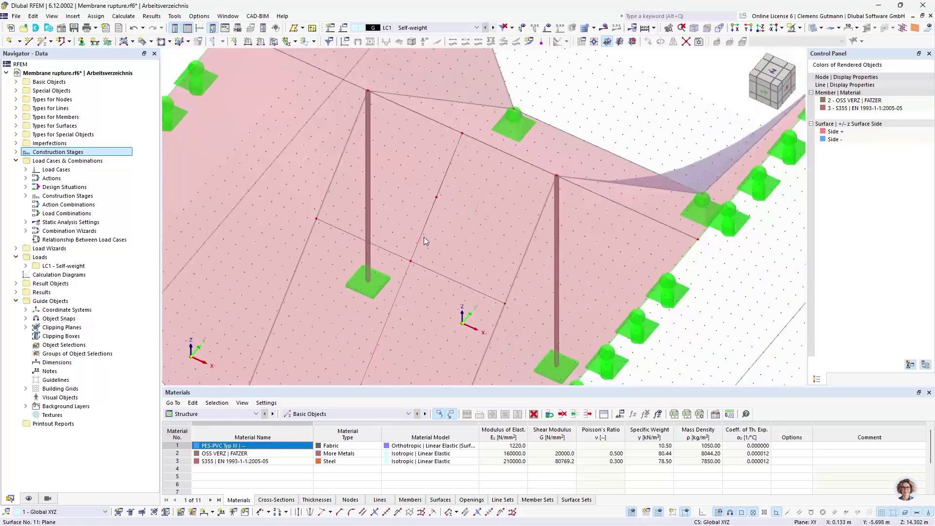
scroll(419, 260, "up", 4)
scroll(408, 305, "down", 4)
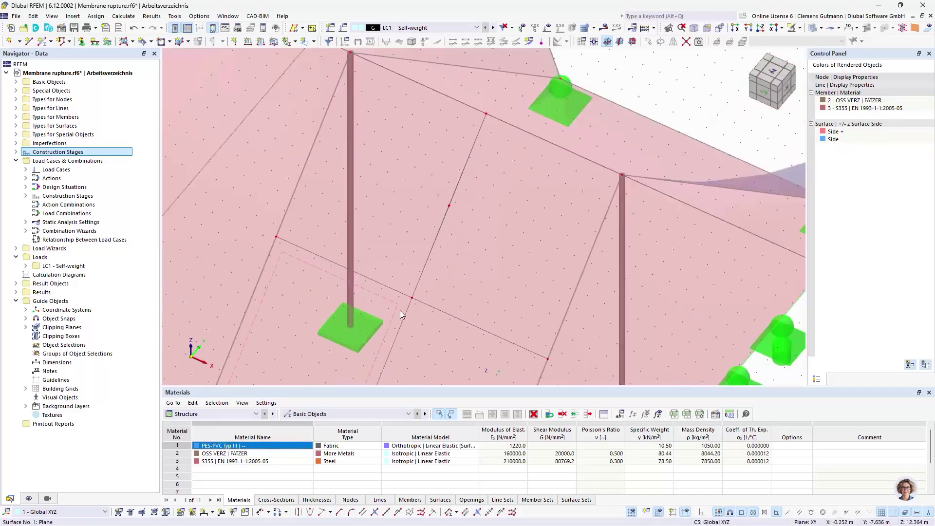
scroll(438, 270, "up", 3)
scroll(402, 180, "down", 3)
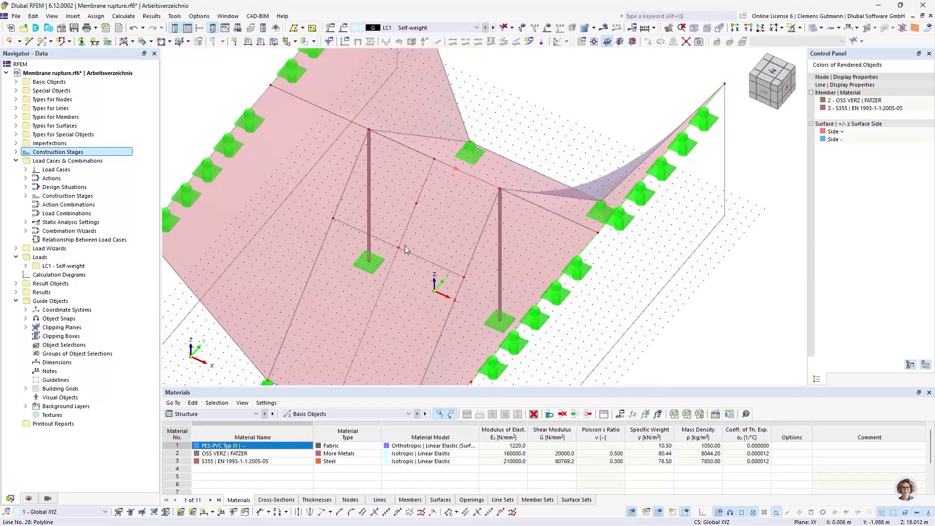
scroll(405, 203, "up", 2)
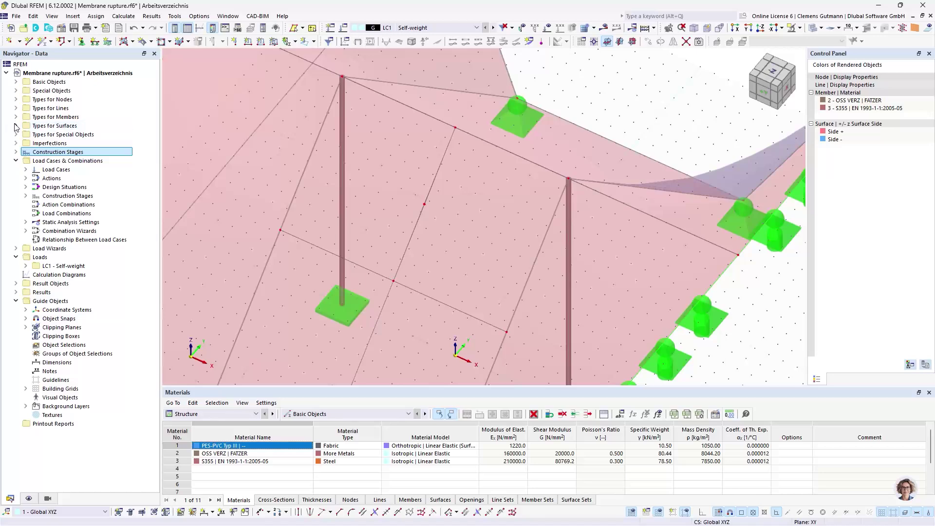
- Create a new line mesh refinement with a target FE length of 0.05 m
left_click(16, 108)
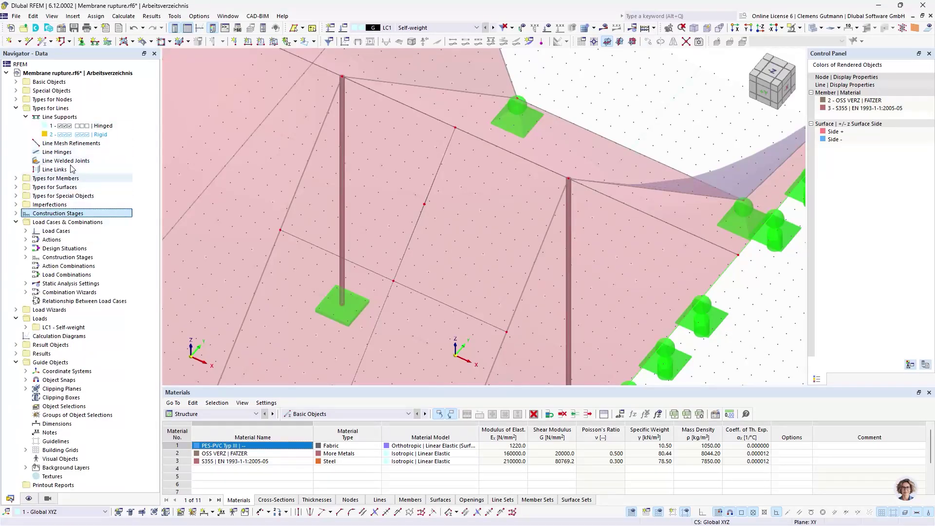
right_click(68, 144)
left_click(119, 163)
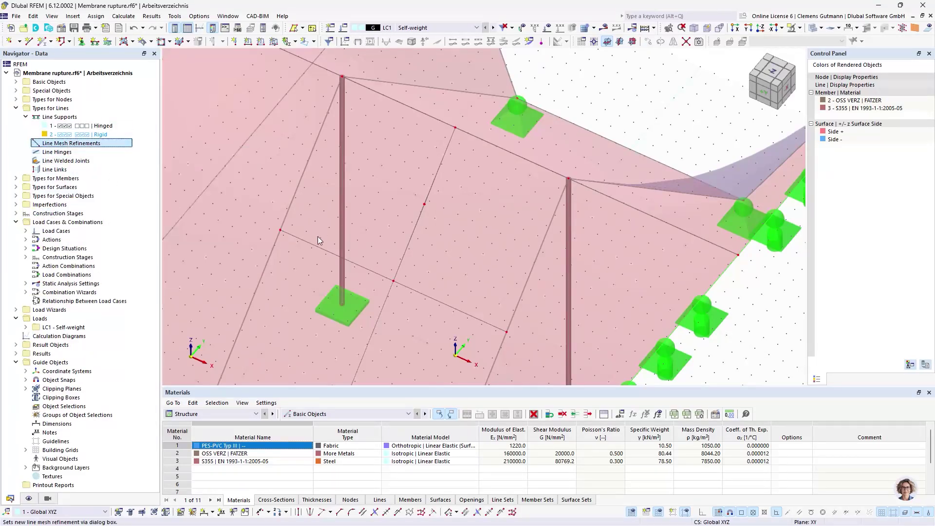
left_click(448, 182)
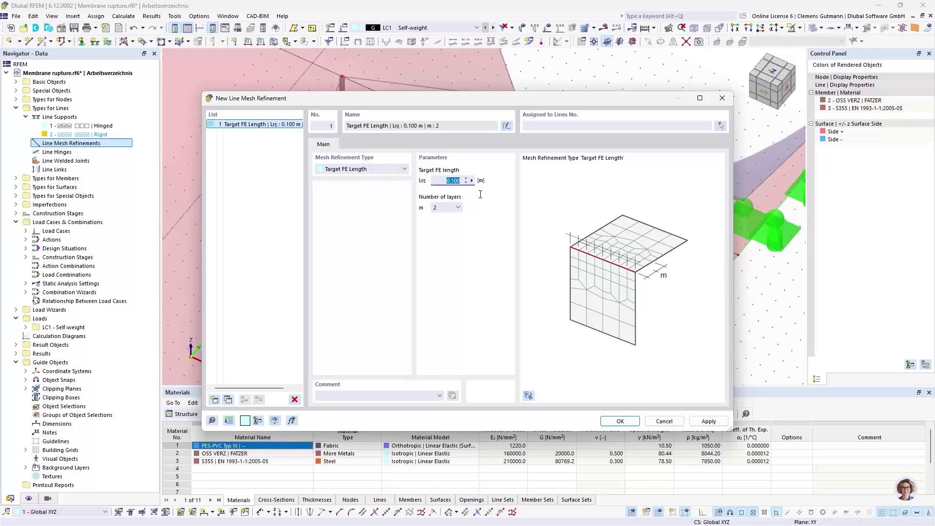
type("0.05")
key("Tab")
- Assign the line mesh refinement to the slit's four edge lines, 23 and 27-29, in the central membrane panel
left_click(721, 125)
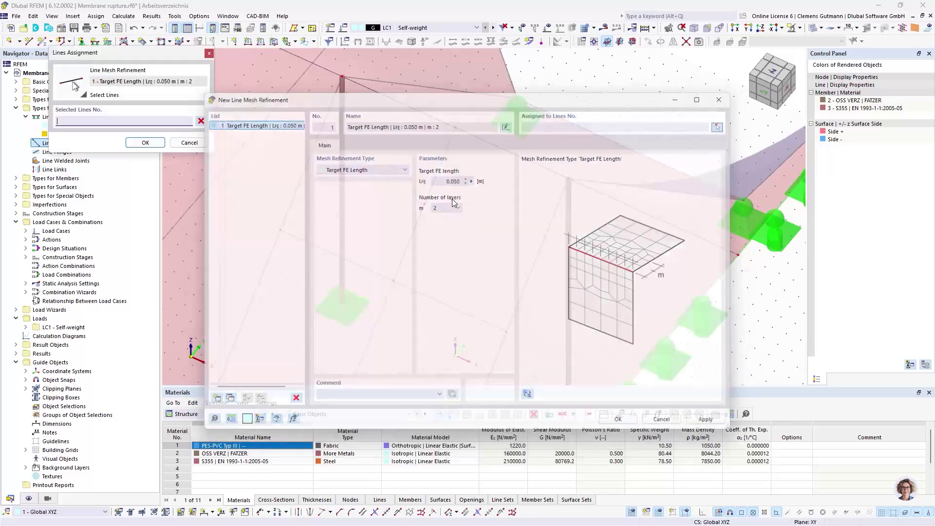
scroll(417, 217, "up", 5)
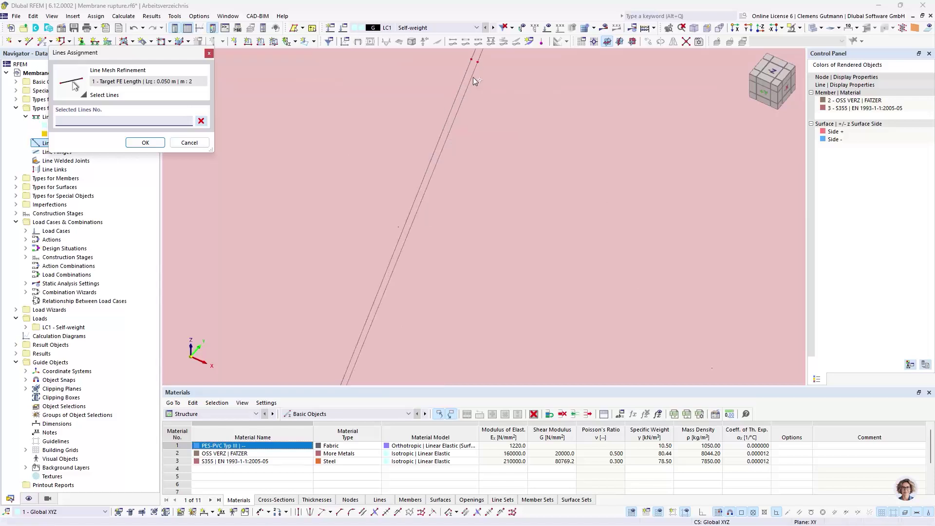
middle_click_drag(489, 98, 429, 229)
left_click(431, 207)
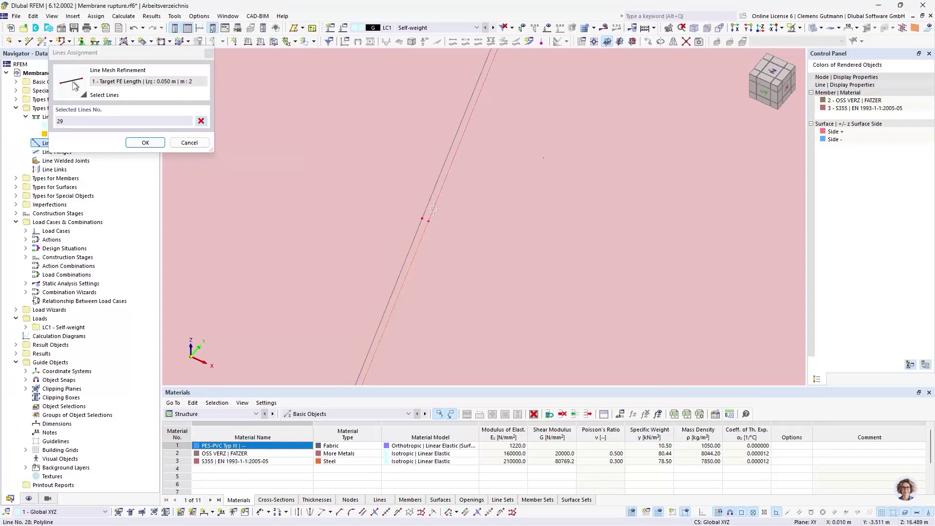
left_click(428, 207)
left_click(145, 142)
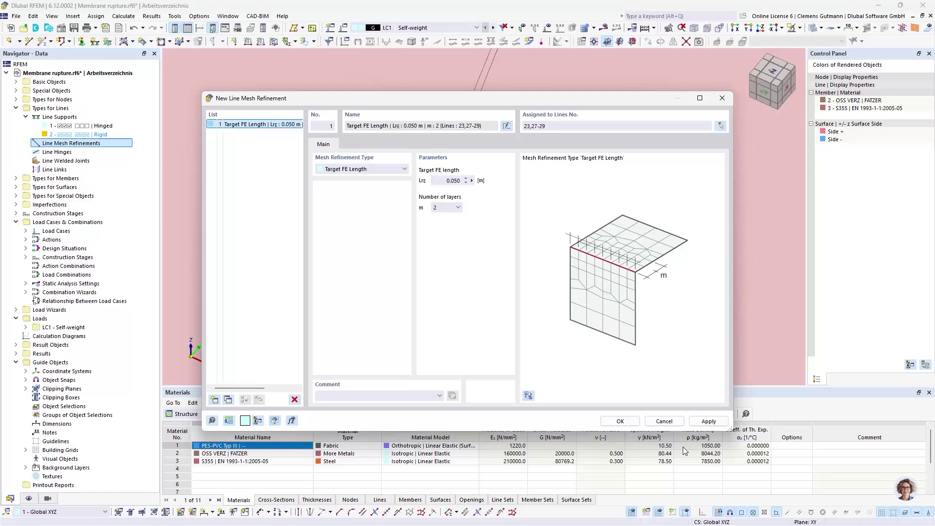
left_click(624, 423)
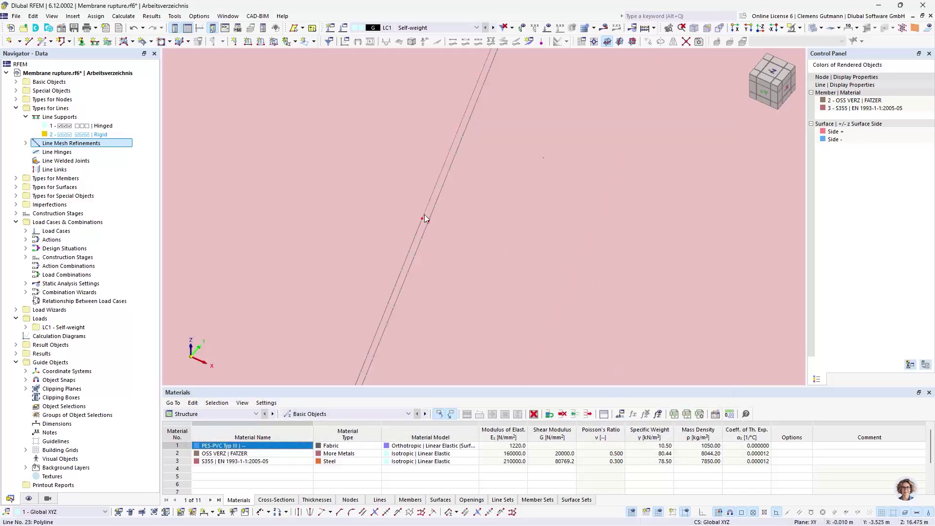
- Turn off triangles for membranes in the surface mesh settings and generate the finite element mesh
scroll(470, 169, "down", 5)
scroll(424, 333, "down", 4)
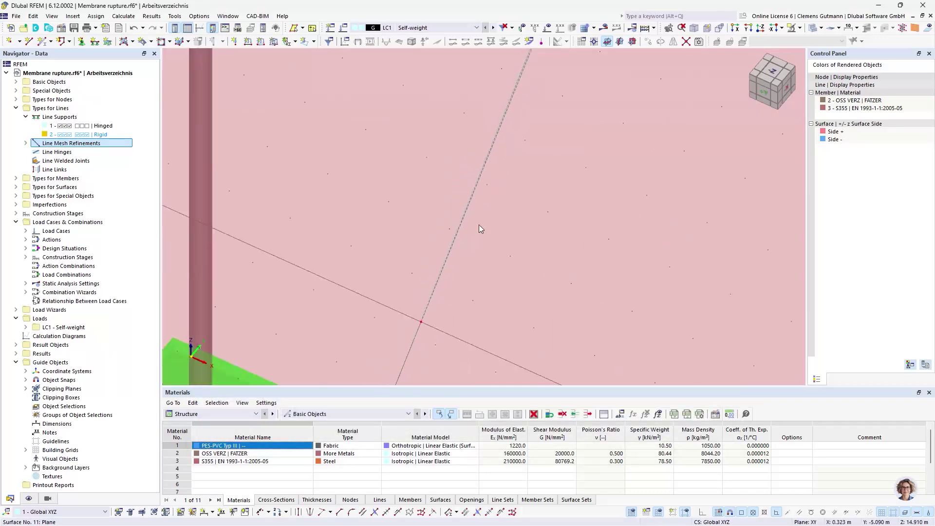
scroll(422, 322, "up", 2)
scroll(422, 322, "up", 4)
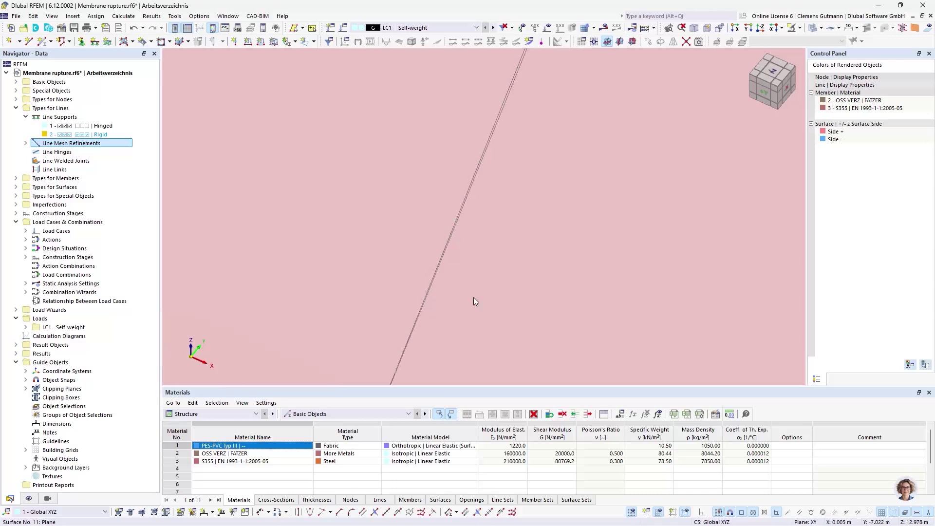
scroll(473, 281, "up", 4)
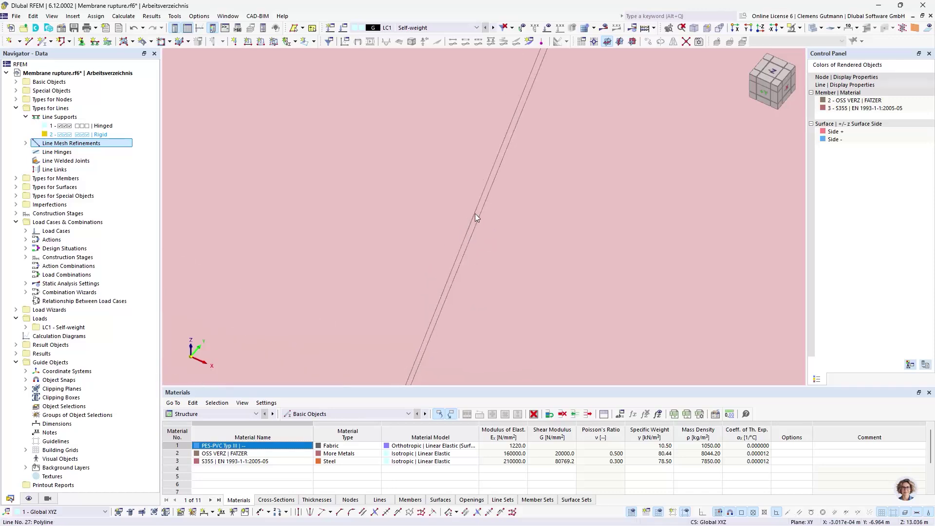
scroll(478, 223, "down", 1)
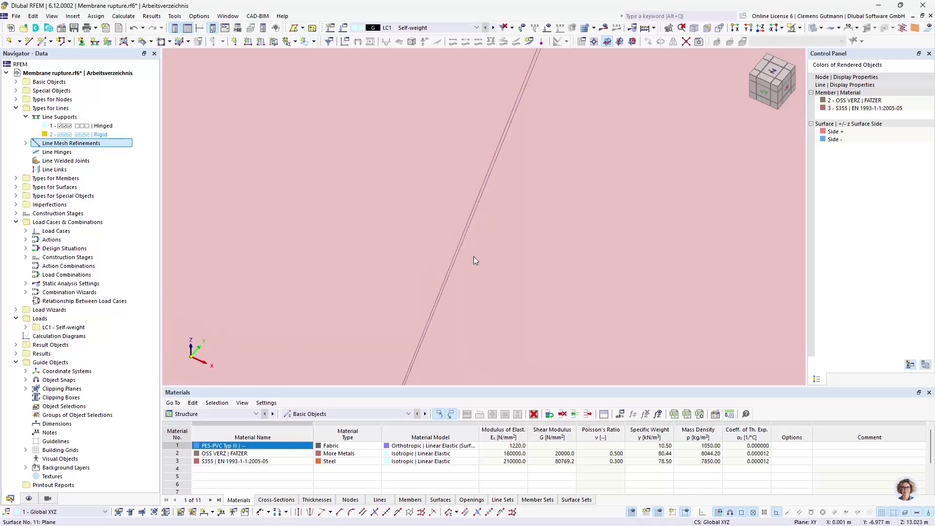
left_click(124, 16)
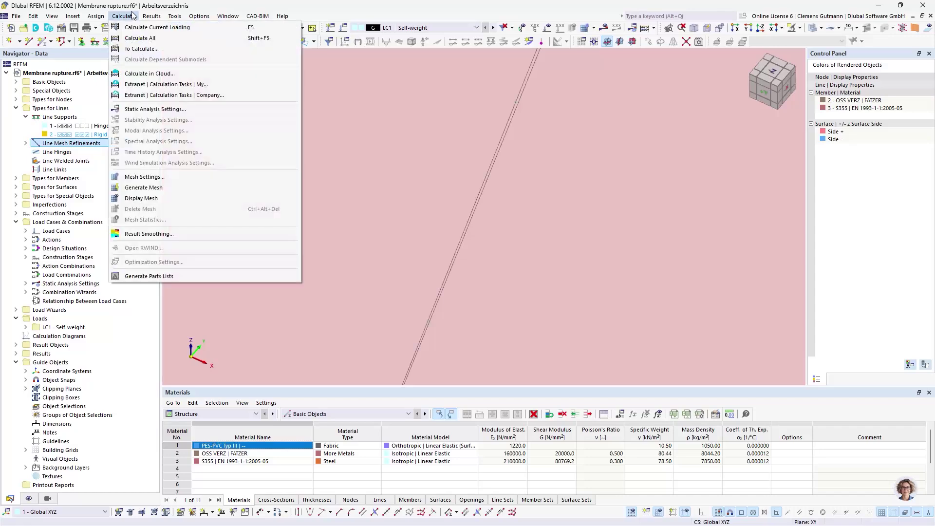
left_click(158, 176)
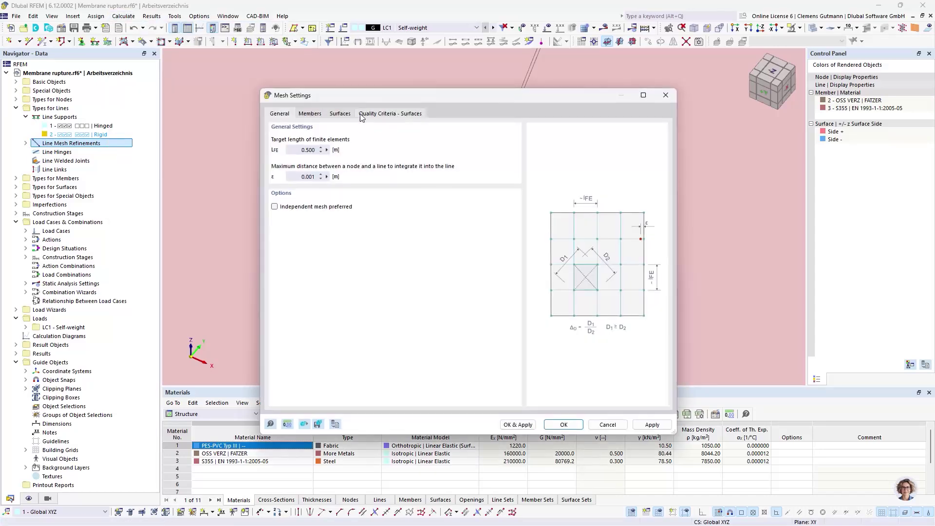
left_click(345, 114)
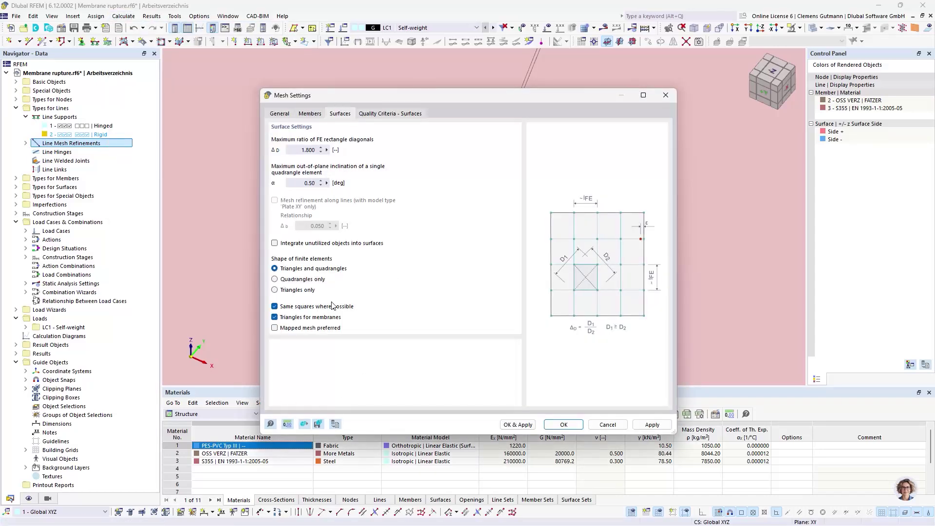
left_click(276, 318)
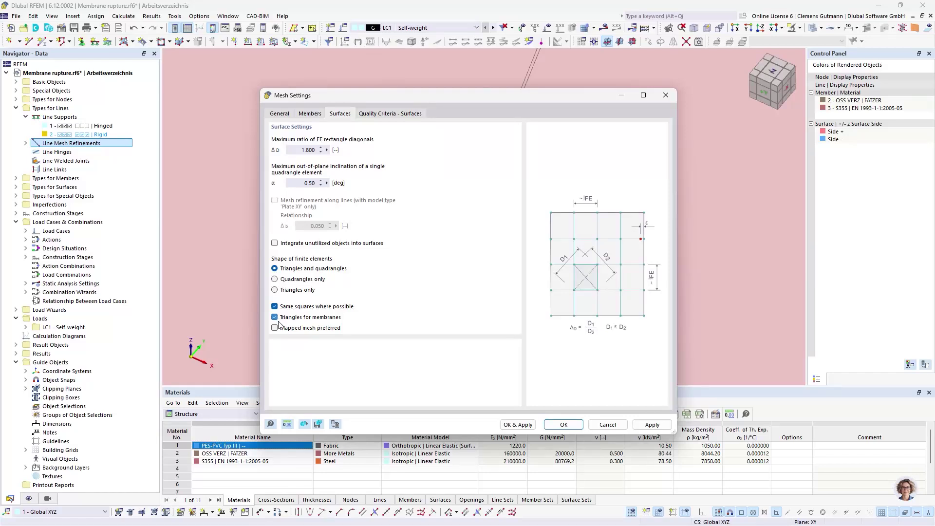
left_click(514, 426)
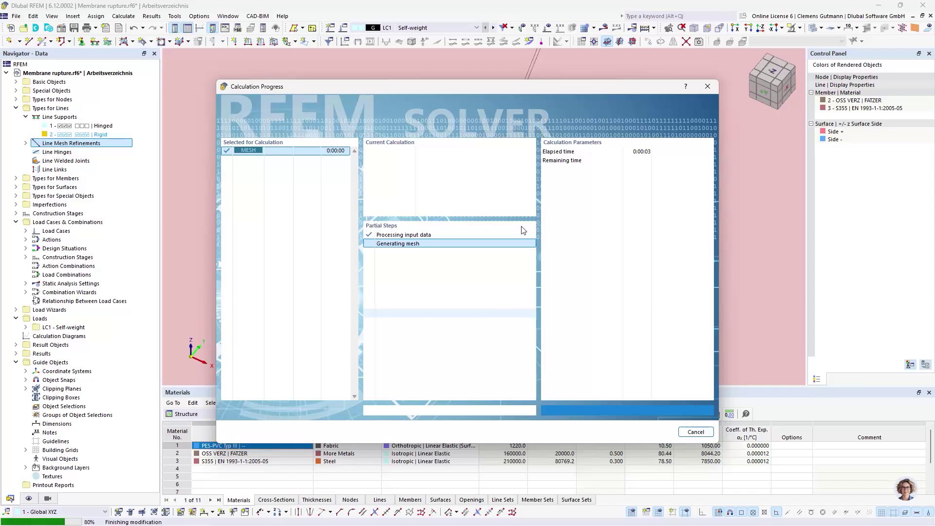
- Examine the generated mesh around the slit's end node, on the central panel and on the adjoining curved membrane surfaces
scroll(449, 206, "up", 6)
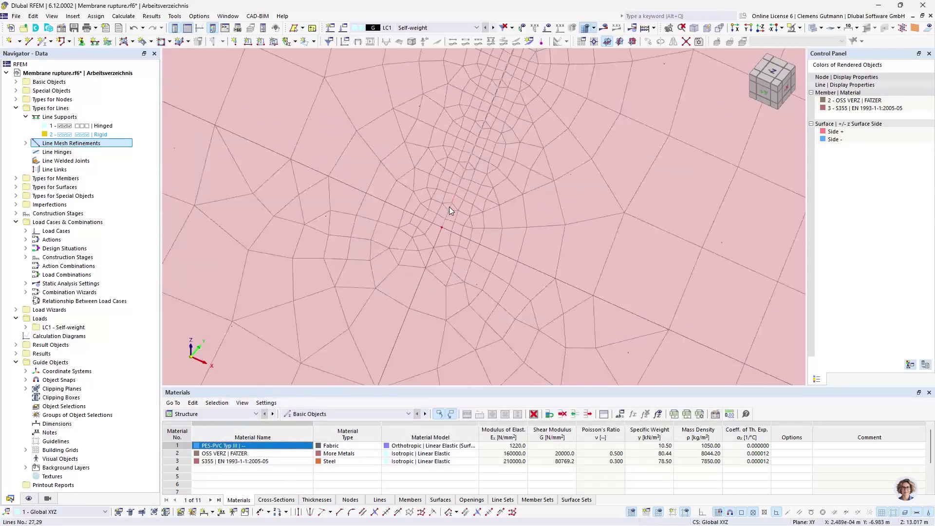
scroll(449, 206, "down", 7)
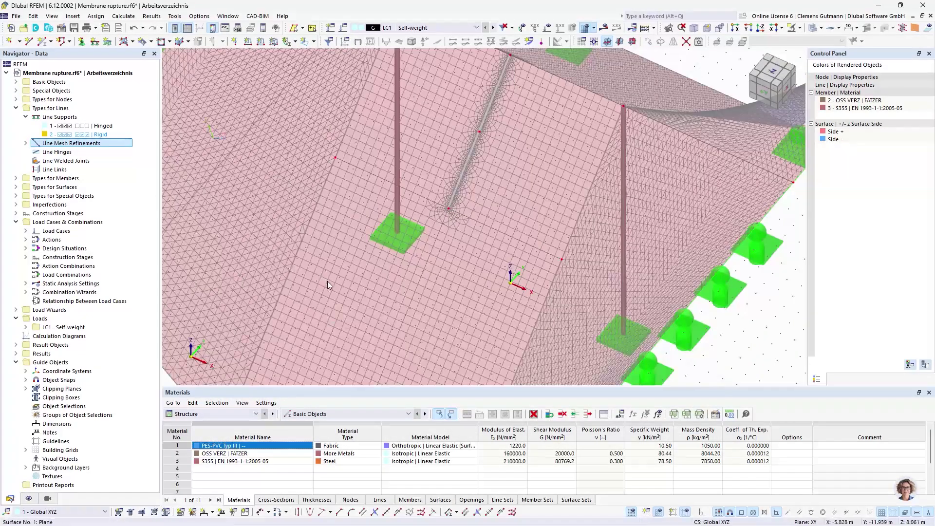
middle_click_drag(372, 269, 566, 303)
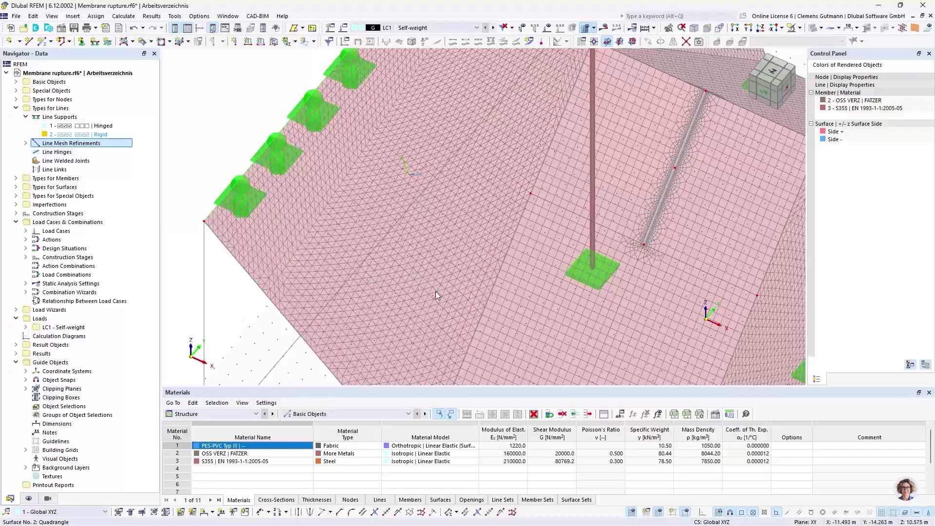
middle_click_drag(416, 295, 317, 264)
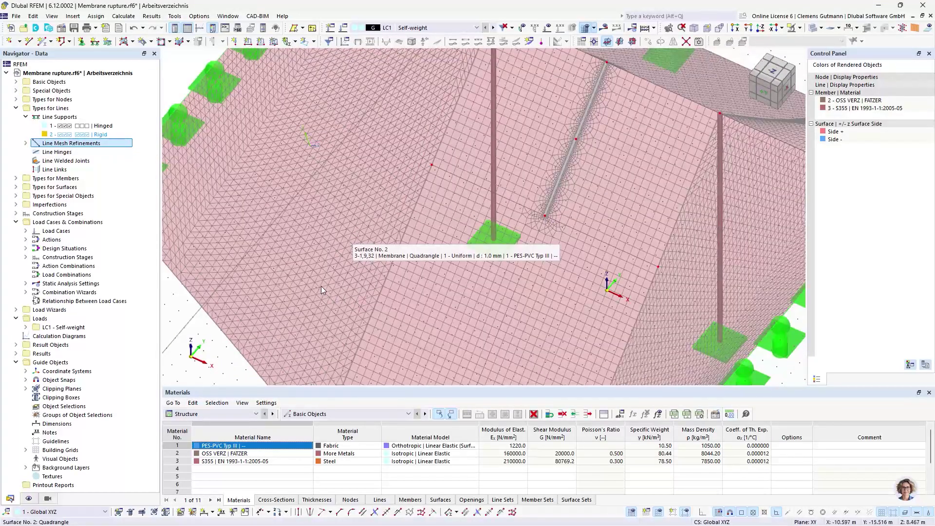
scroll(320, 285, "up", 3)
scroll(315, 312, "down", 5)
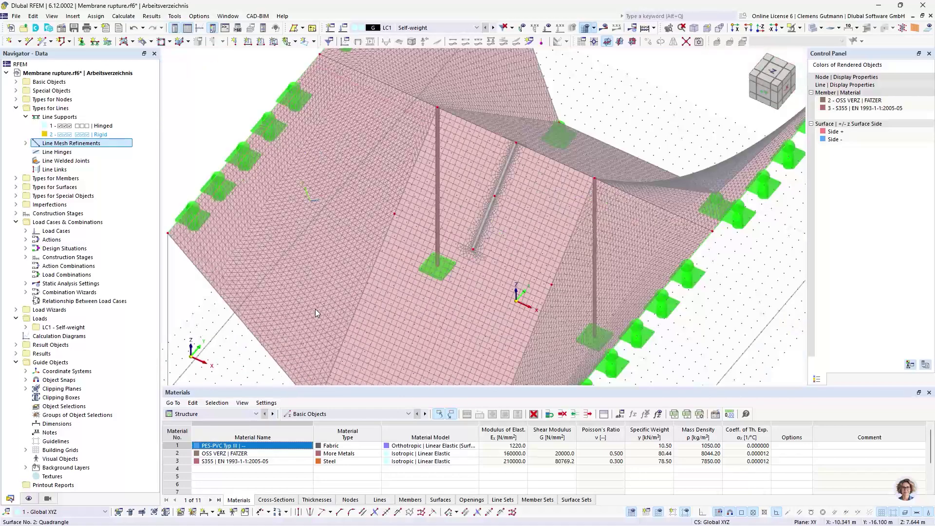
scroll(501, 207, "up", 4)
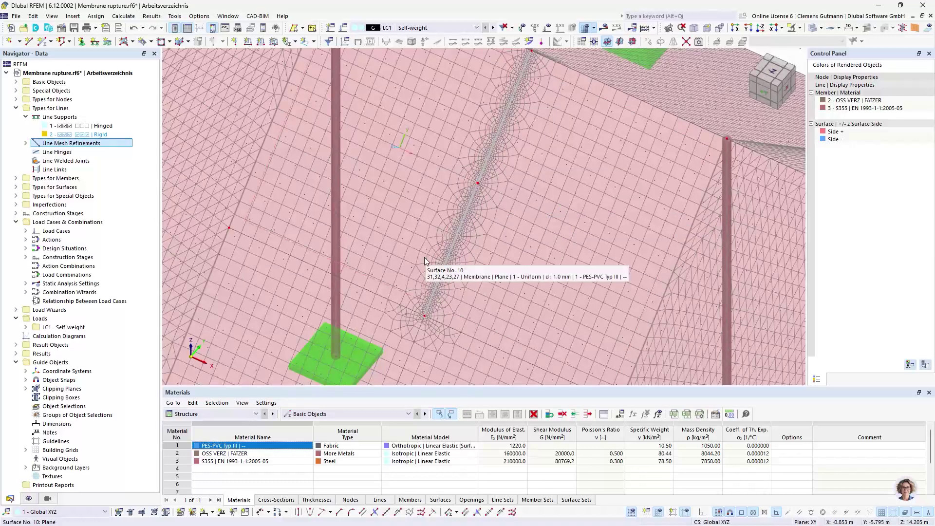
scroll(425, 258, "down", 5)
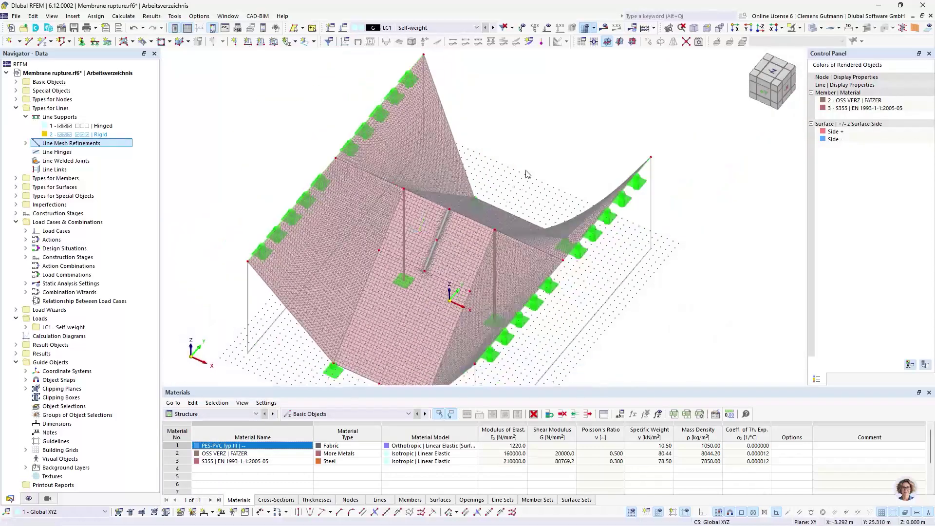
- Rename load case LC1 as Form-finding
left_click(341, 30)
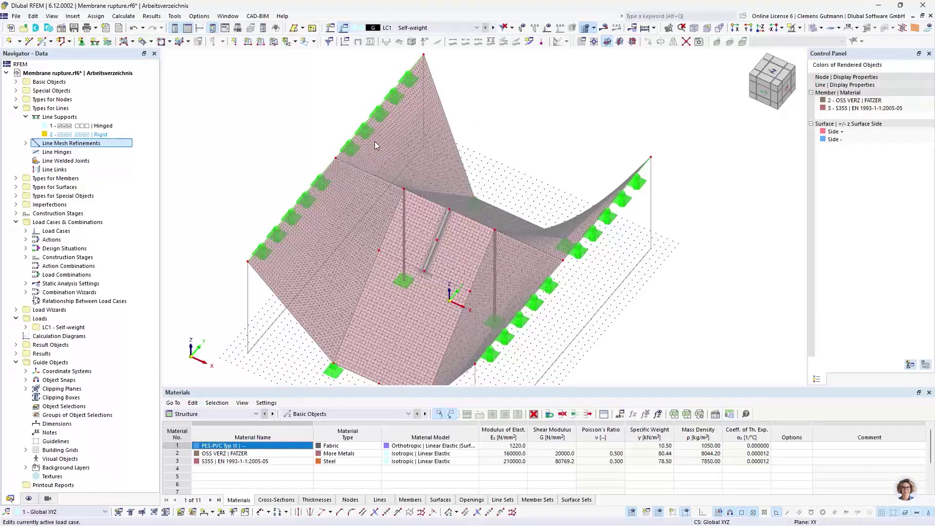
double_click(395, 80)
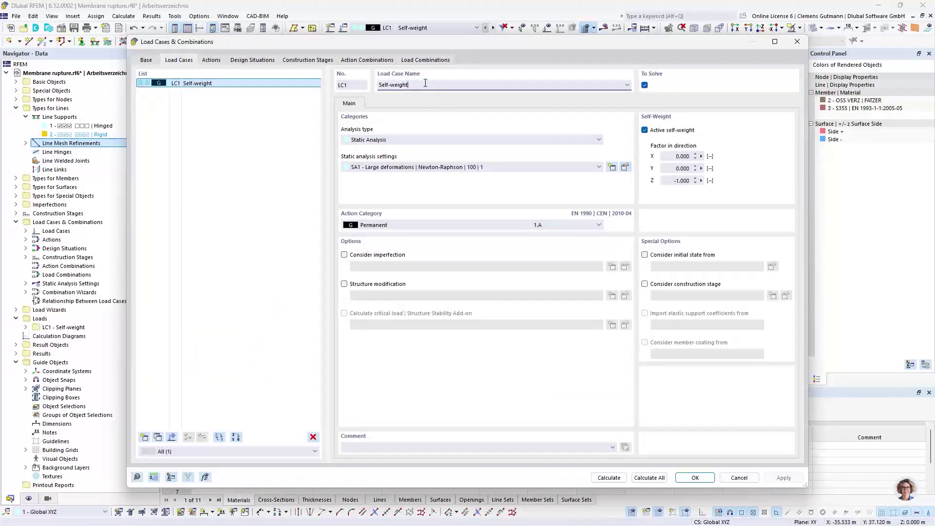
triple_click(425, 83)
type("Form-finding")
key("Return")
- Set the Form-finding load case's action category to Prestress and deactivate its self-weight
left_click(442, 226)
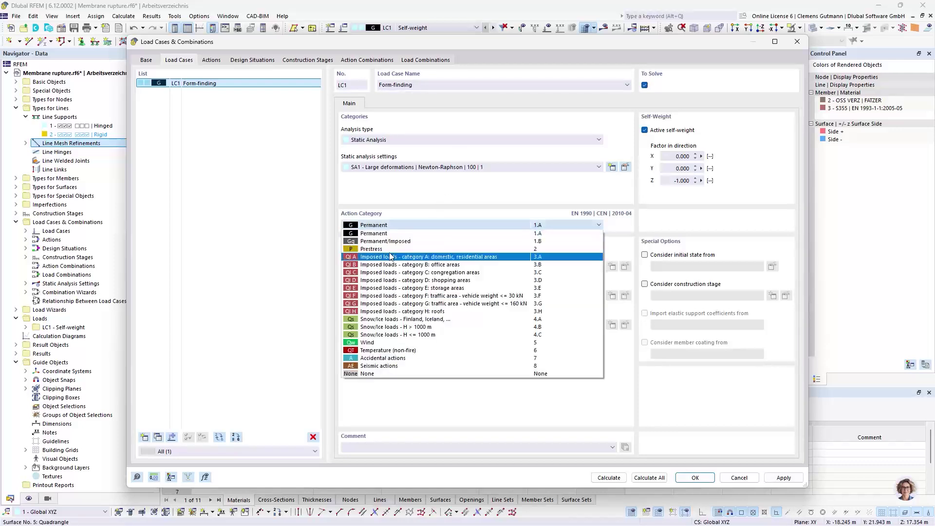
left_click(392, 251)
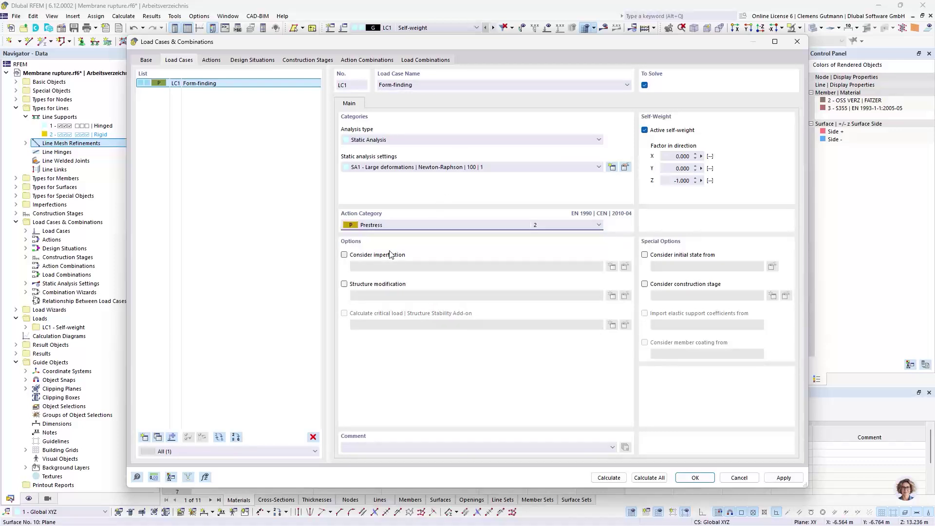
left_click(646, 130)
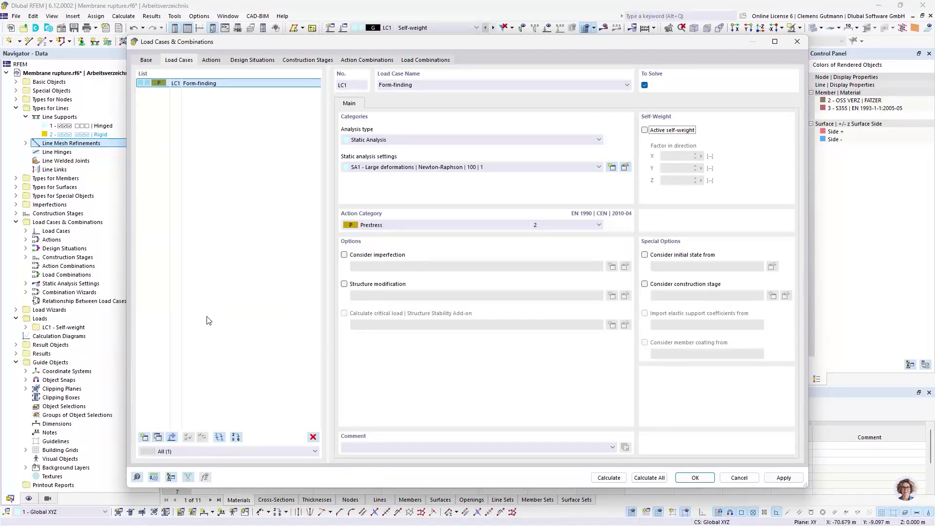
left_click(692, 478)
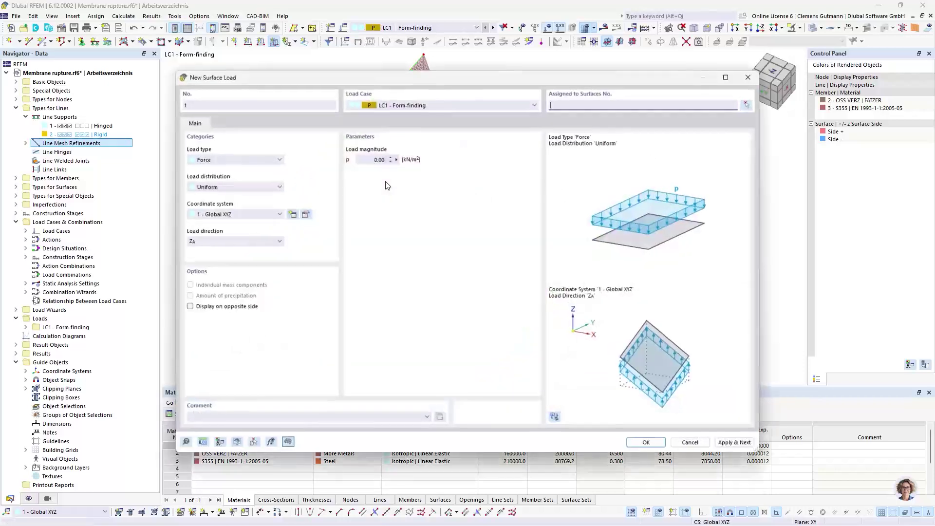
- Define a new surface load of type Form-Finding with forces of 3 kN/m along x and 2 kN/m along y
left_click(243, 160)
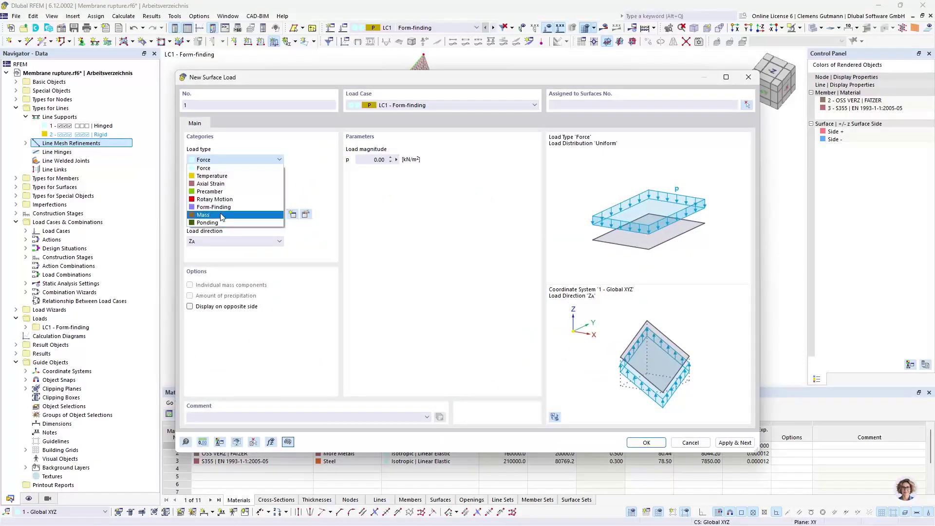
left_click(222, 197)
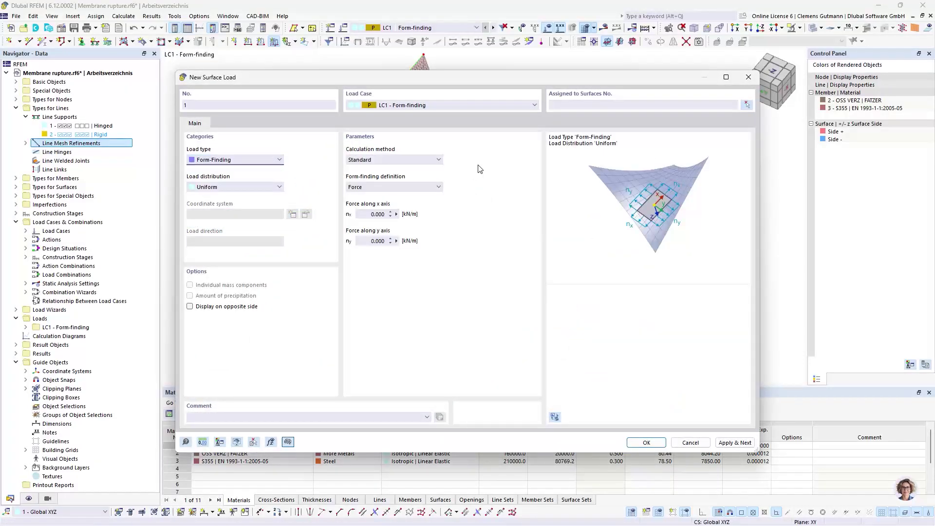
left_click(364, 216)
type("3")
key("Tab")
type("2")
left_click(425, 245)
- Assign the form-finding surface load to the outer membrane surfaces 2, 3, 5 and 6
left_click(748, 105)
left_click(329, 259)
left_click(447, 205)
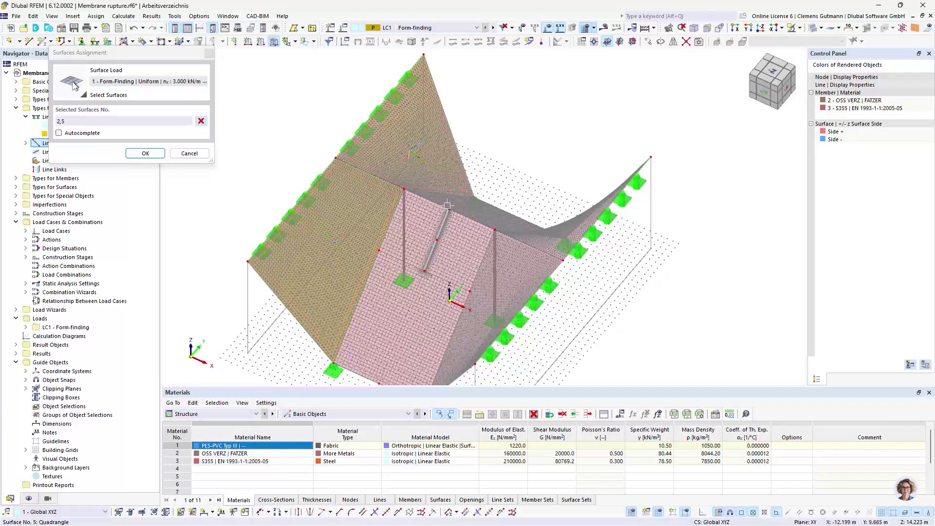
left_click(510, 285)
left_click(563, 213)
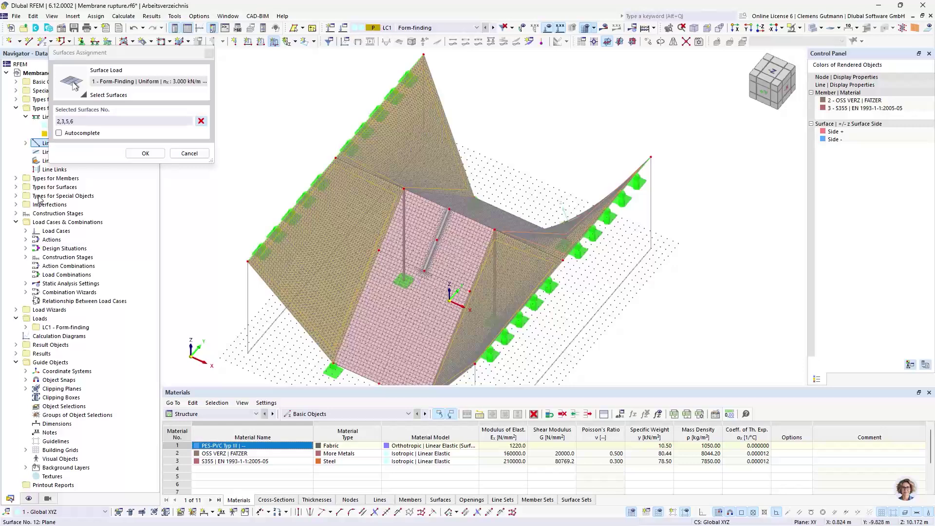
left_click(146, 154)
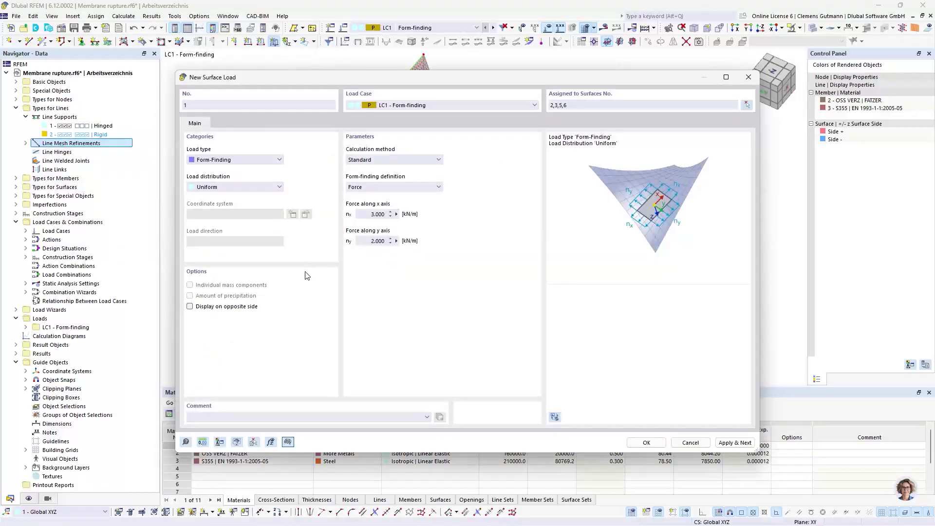
left_click(733, 443)
- Create a second form-finding surface load with 3 kN/m along x and 1 kN/m along y on central surfaces 1, 4 and 9-12
double_click(370, 241)
type("1")
key("Tab")
left_click(745, 106)
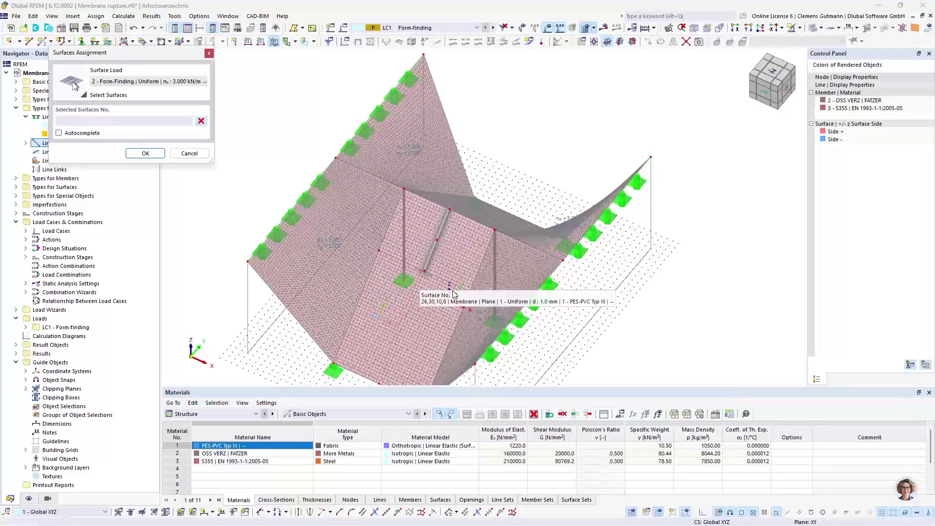
left_click(453, 294)
left_click(389, 302)
left_click(419, 247)
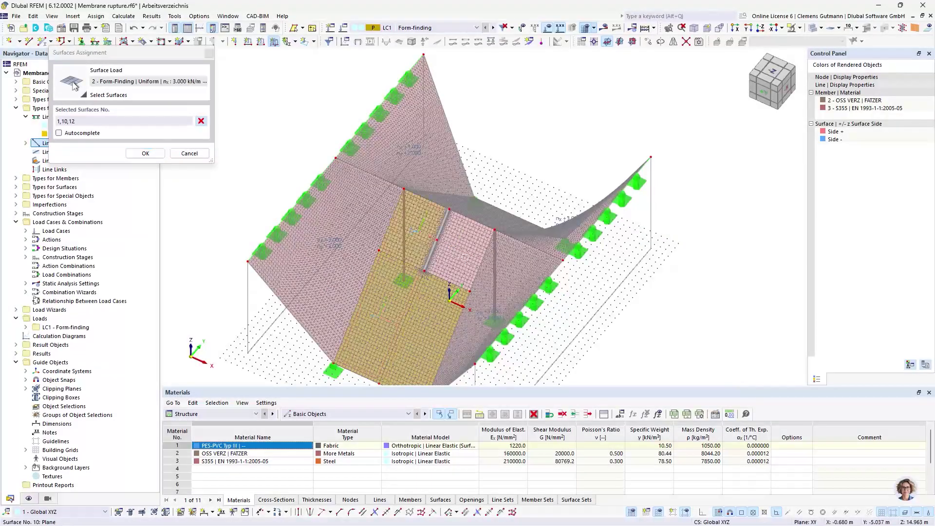
left_click(466, 257)
scroll(426, 234, "up", 5)
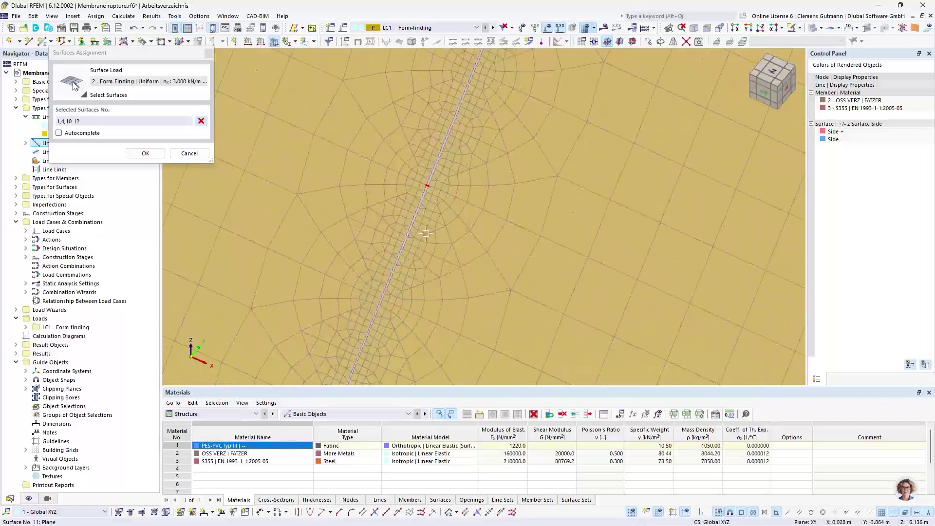
scroll(426, 234, "down", 5)
left_click(145, 153)
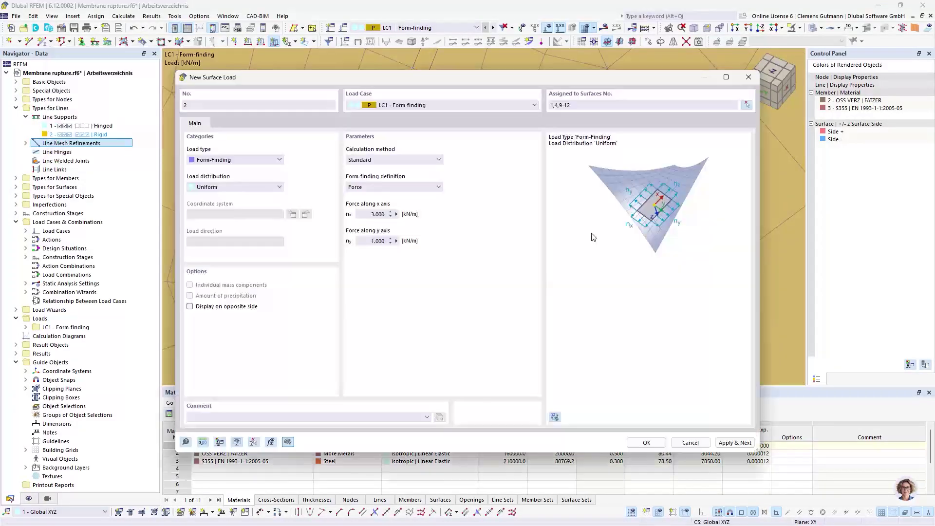
left_click(647, 442)
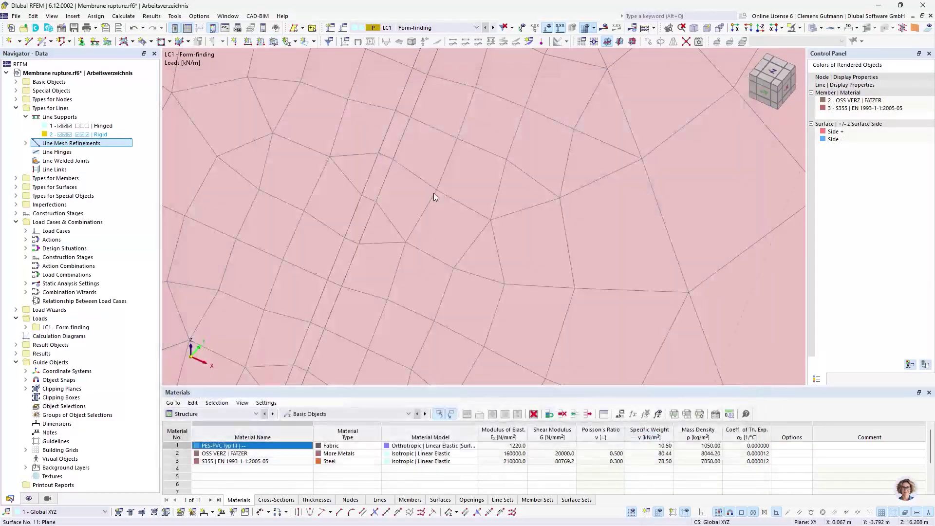
scroll(433, 197, "down", 5)
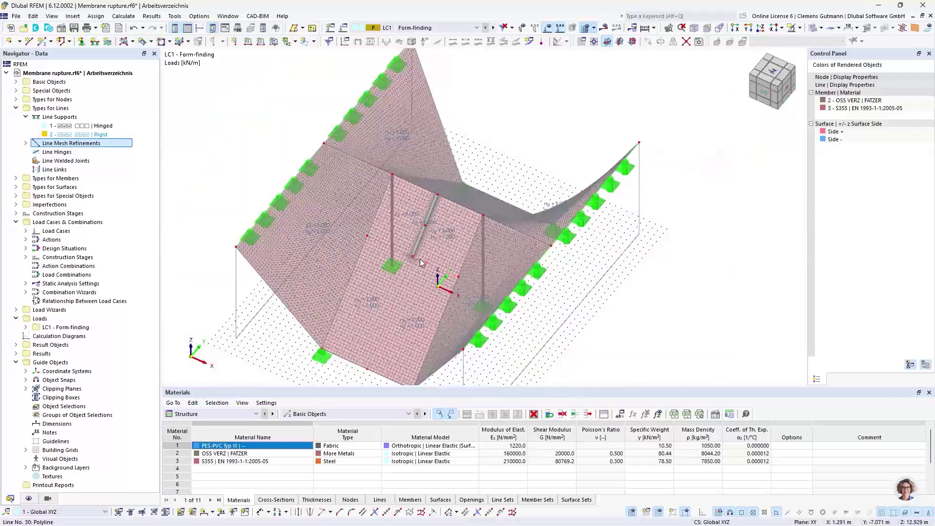
middle_click_drag(416, 294, 395, 335, "ctrl")
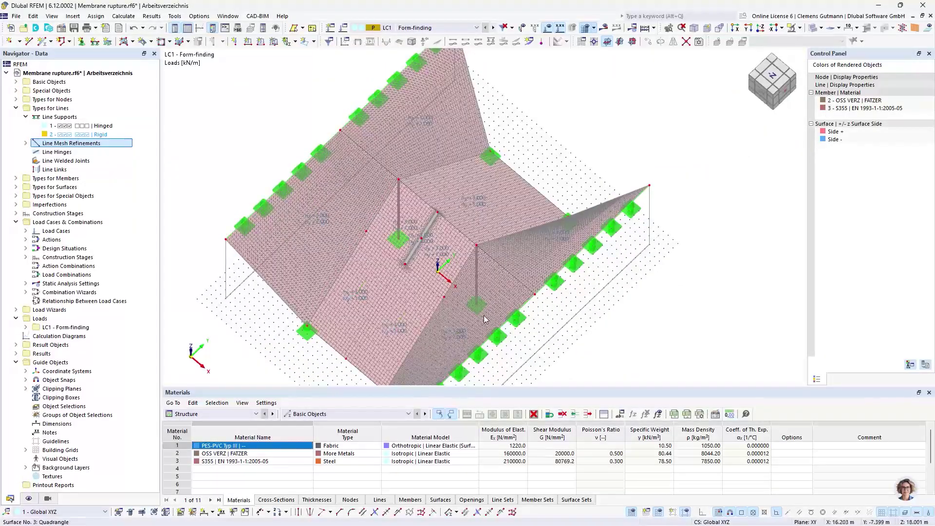
scroll(485, 194, "down", 3)
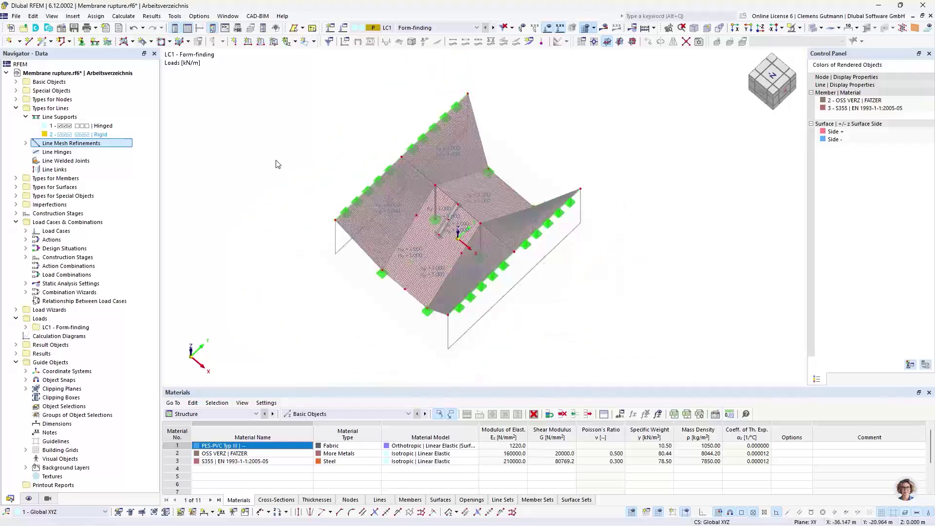
key("ctrl+a")
scroll(445, 215, "up", 5)
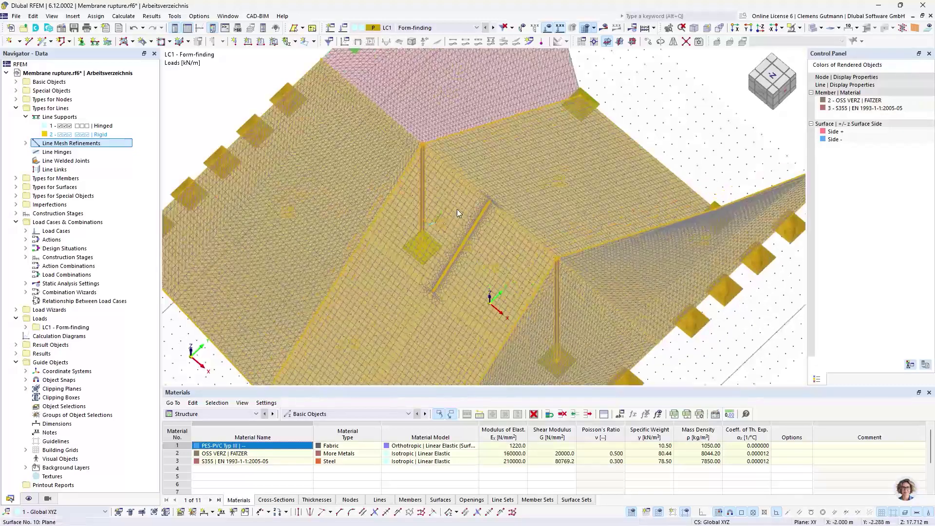
right_click(457, 203)
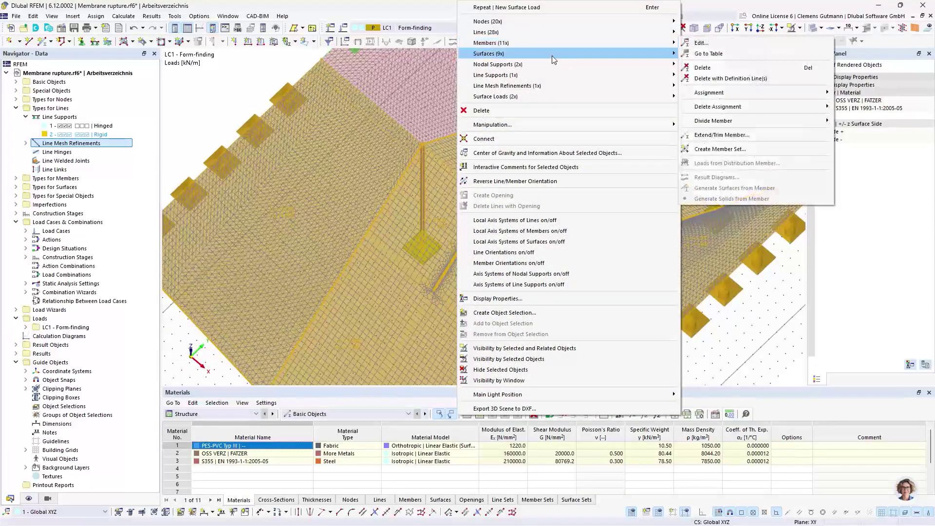
mouse_move(551, 54)
left_click(315, 218)
- Select all membrane surfaces of the model, 1-6 and 9-12, and open them for joint editing
scroll(565, 276, "down", 5)
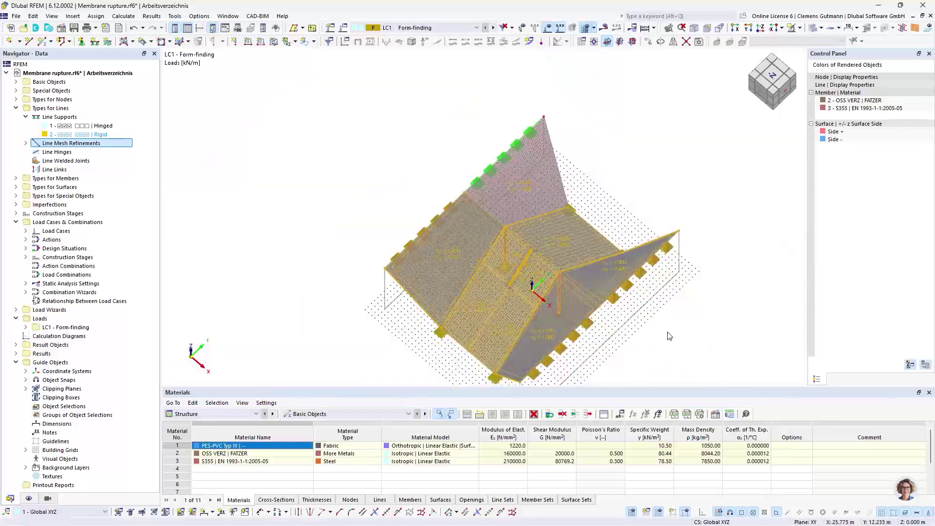
left_click_drag(695, 368, 514, 225)
right_click(521, 218)
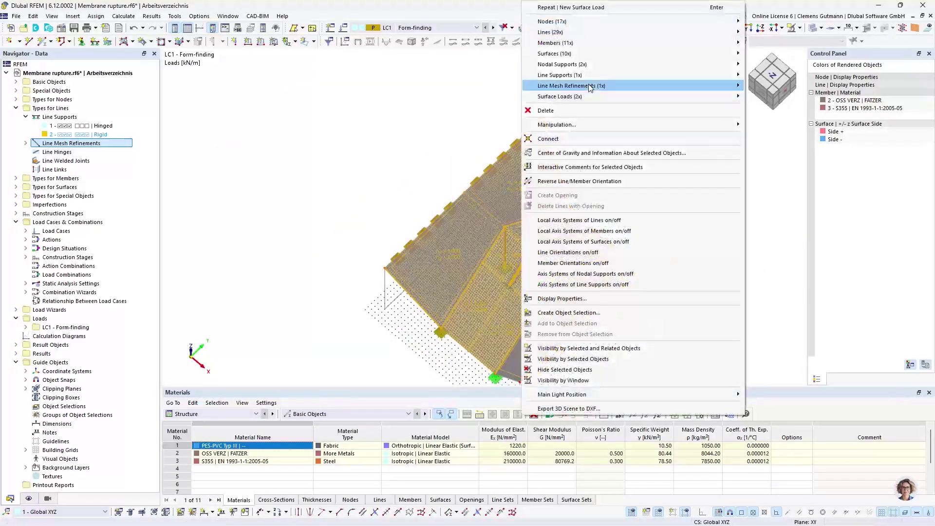
mouse_move(662, 53)
left_click(769, 55)
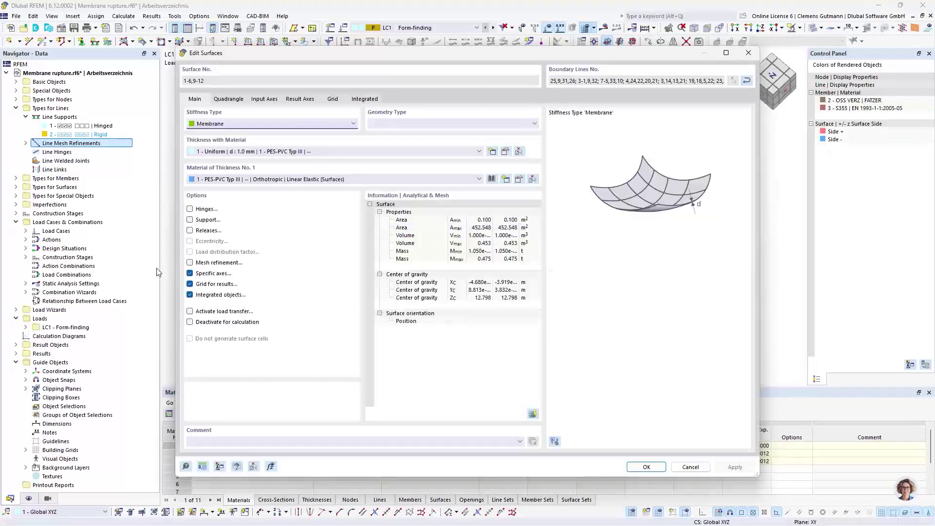
- Define the selected surfaces' input axes with the y axis parallel to ridge line 4
left_click(271, 99)
left_click(287, 127)
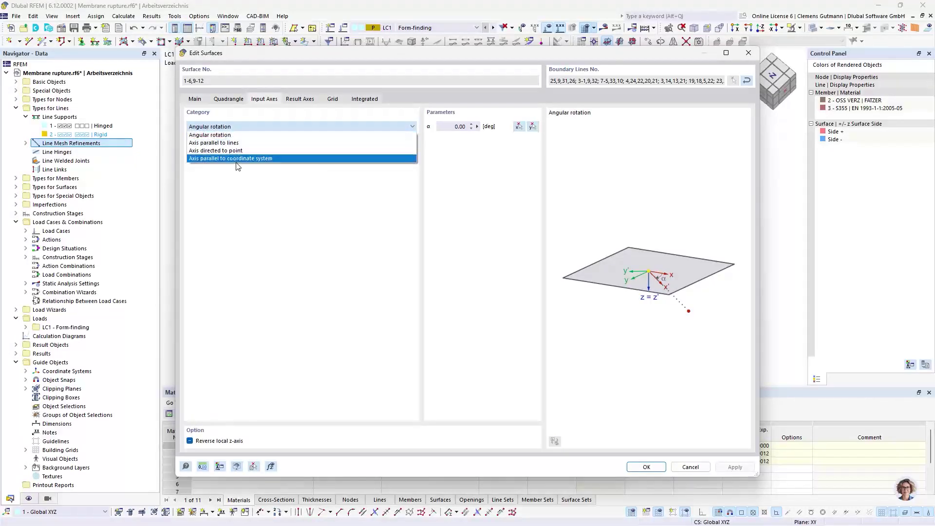
left_click(266, 142)
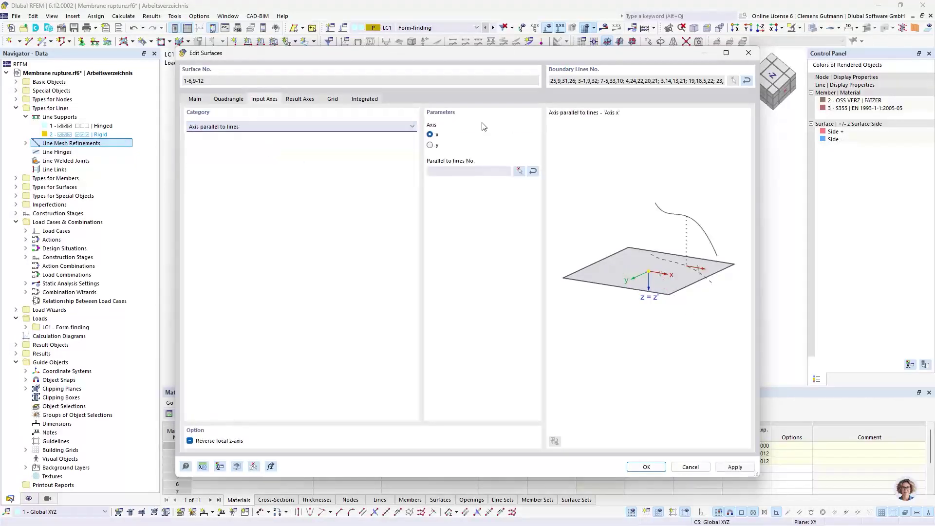
left_click(430, 145)
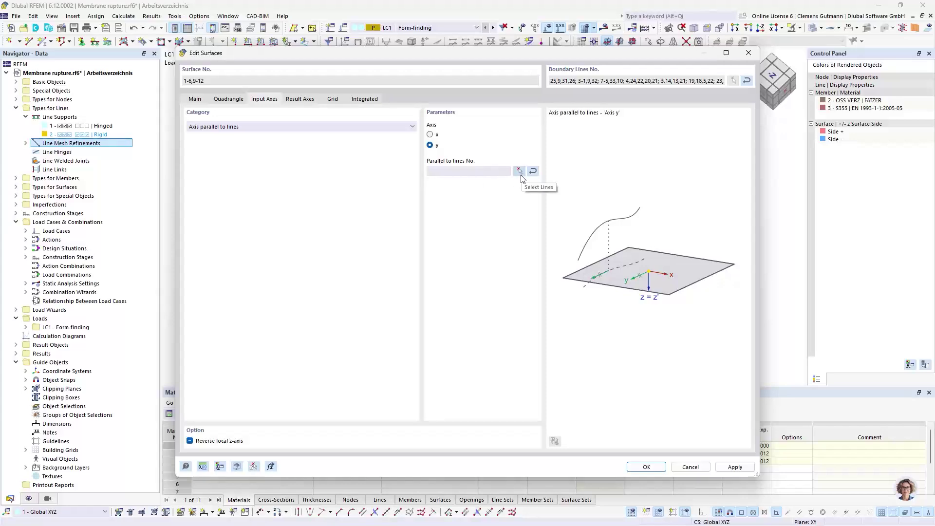
left_click(519, 171)
scroll(504, 234, "up", 8)
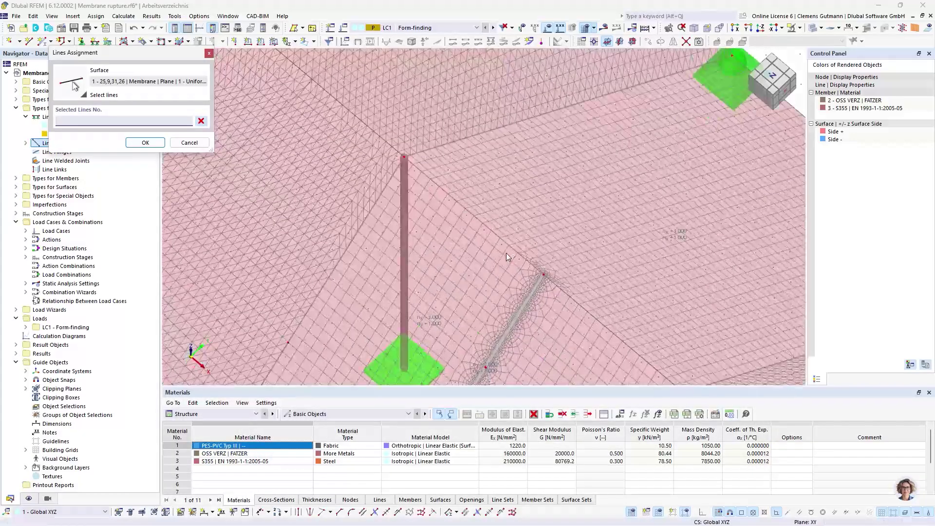
left_click(506, 241)
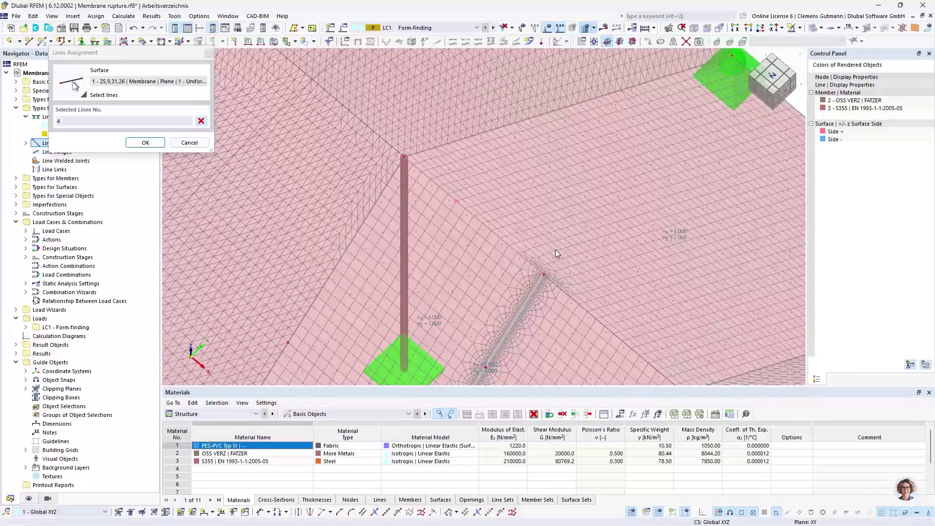
left_click(141, 143)
left_click(646, 466)
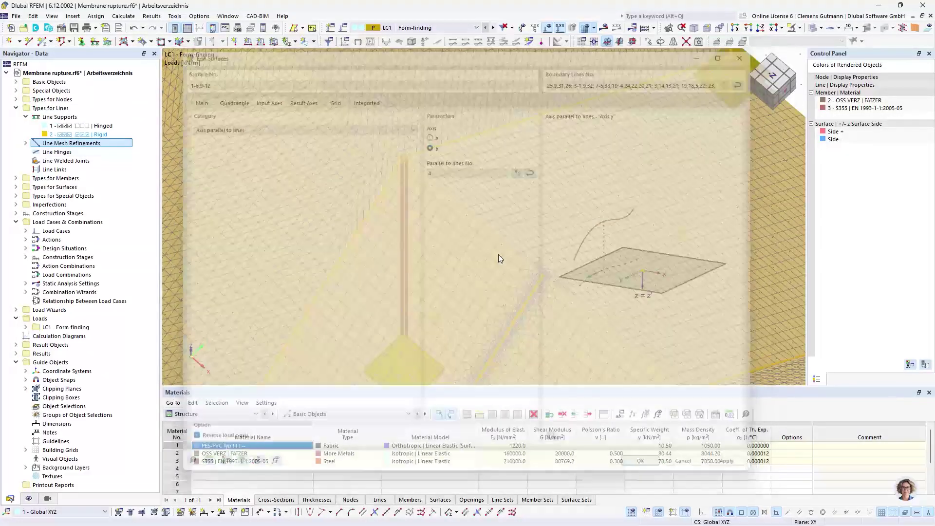
- Start a new member load in LC1 and assign it to the edge and ridge cables, members 1-4 and 7-12
scroll(352, 210, "up", 5)
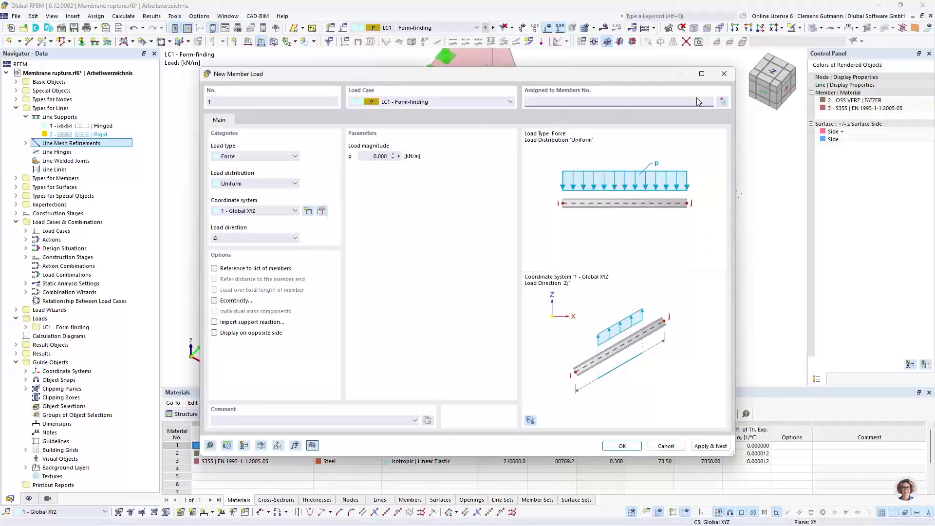
left_click(725, 103)
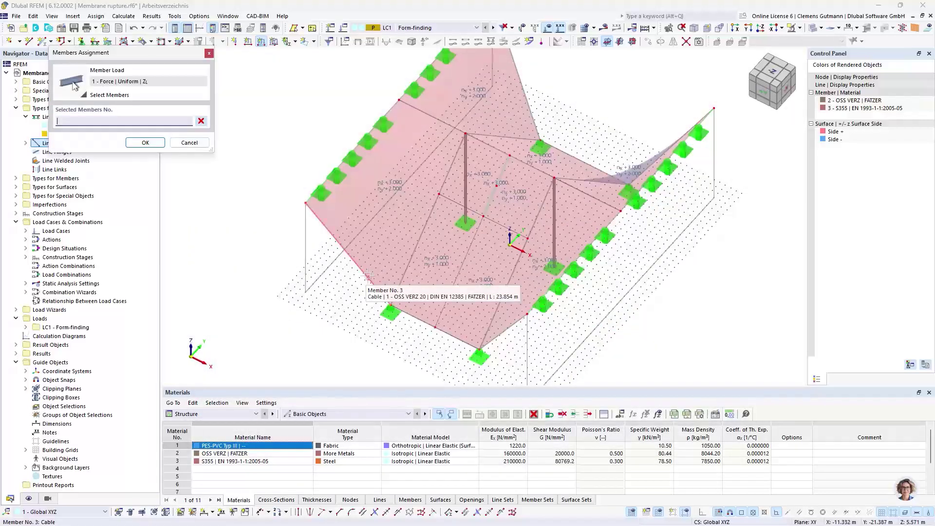
left_click(367, 276)
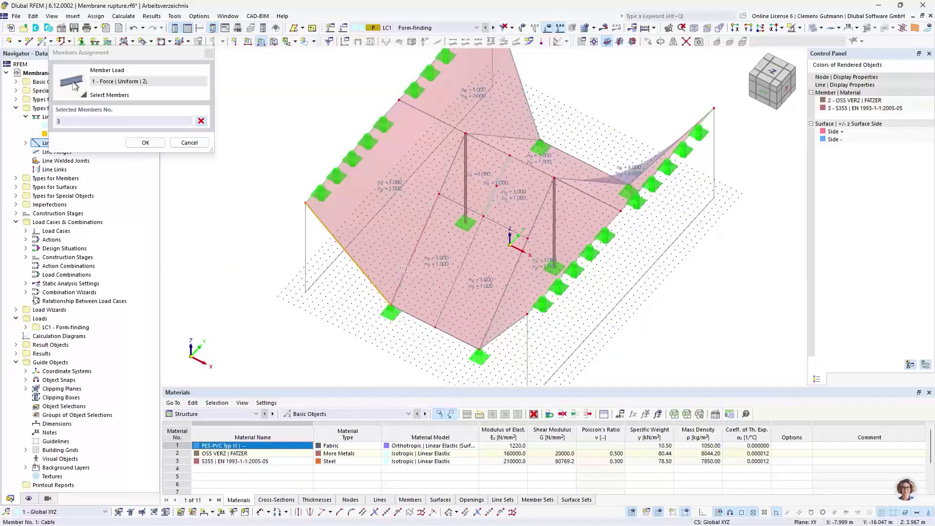
left_click(405, 269)
left_click(443, 174)
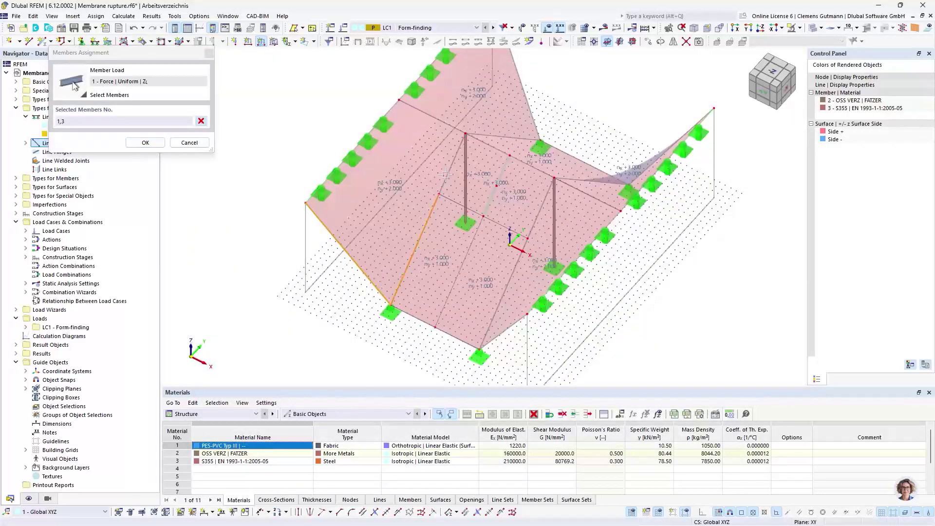
left_click(535, 222)
left_click(502, 297)
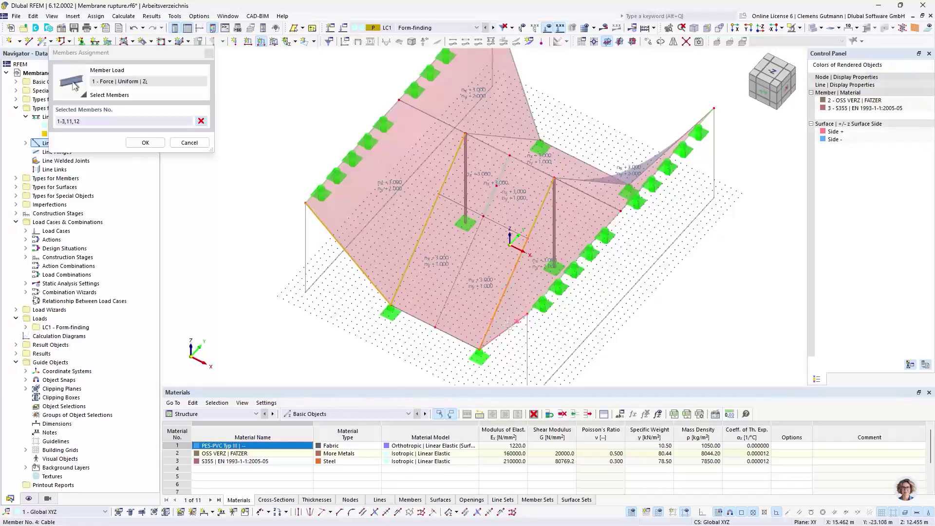
left_click(508, 325)
middle_click_drag(674, 171, 477, 234, "ctrl")
left_click(502, 356)
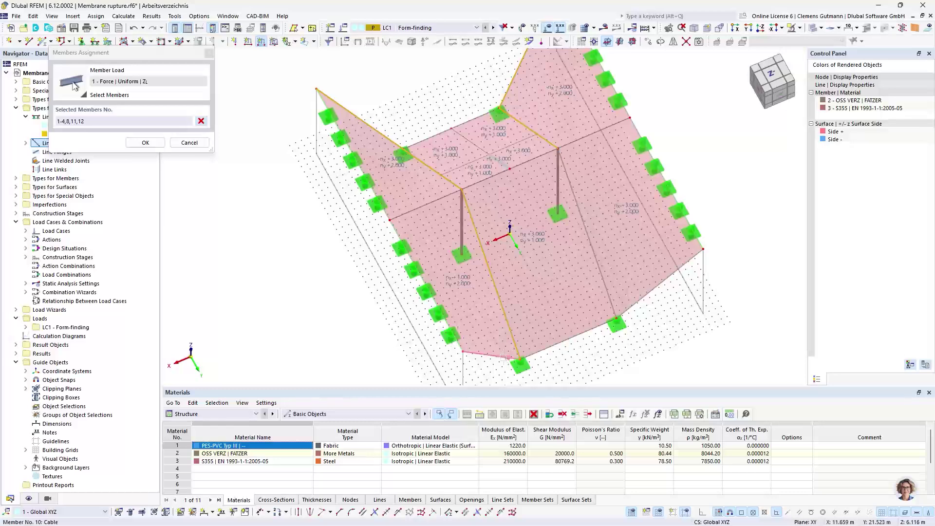
left_click(633, 305)
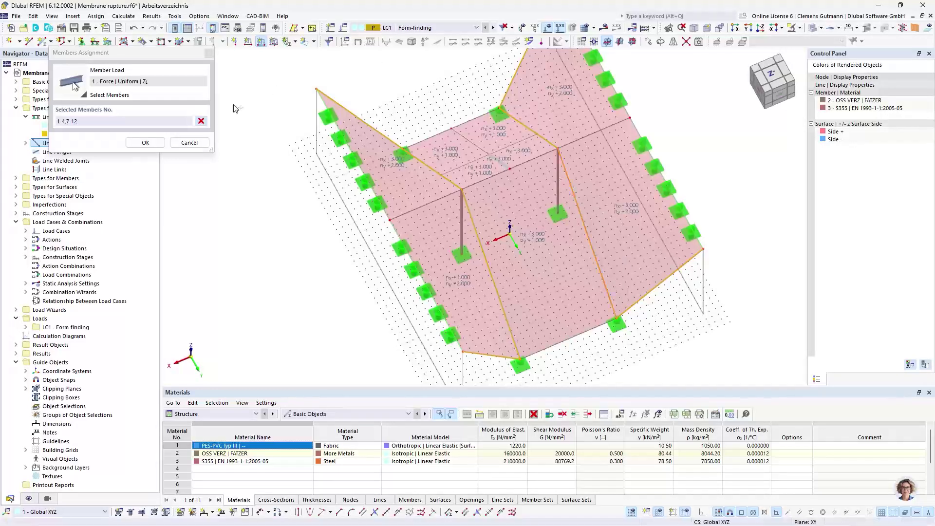
left_click(145, 143)
- Define the load on members 1-4 and 7-12 as geometric form-finding with a relative sag of 10 % and apply it
left_click(255, 156)
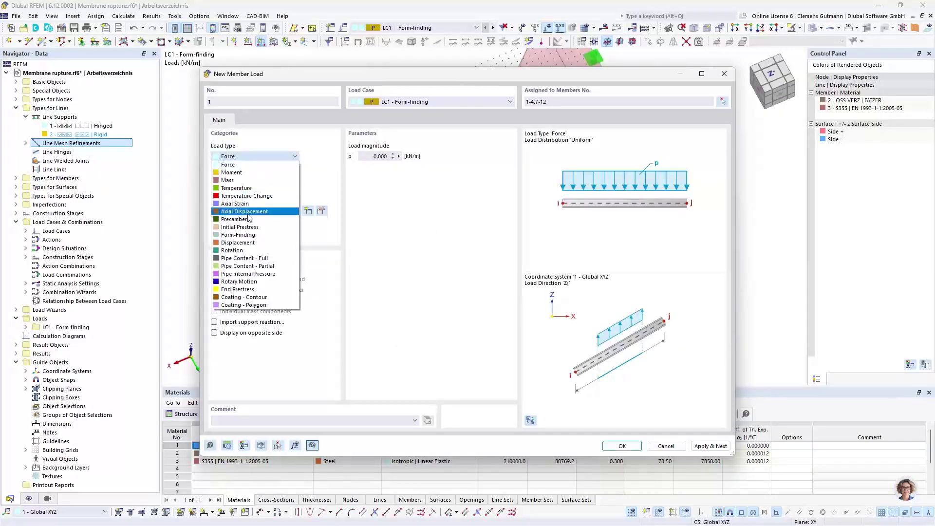
left_click(260, 235)
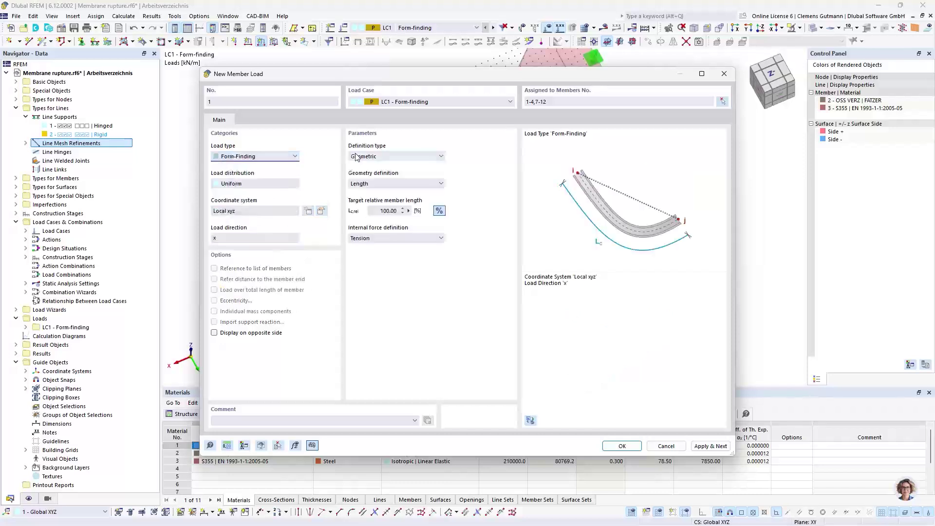
left_click(385, 184)
left_click(370, 199)
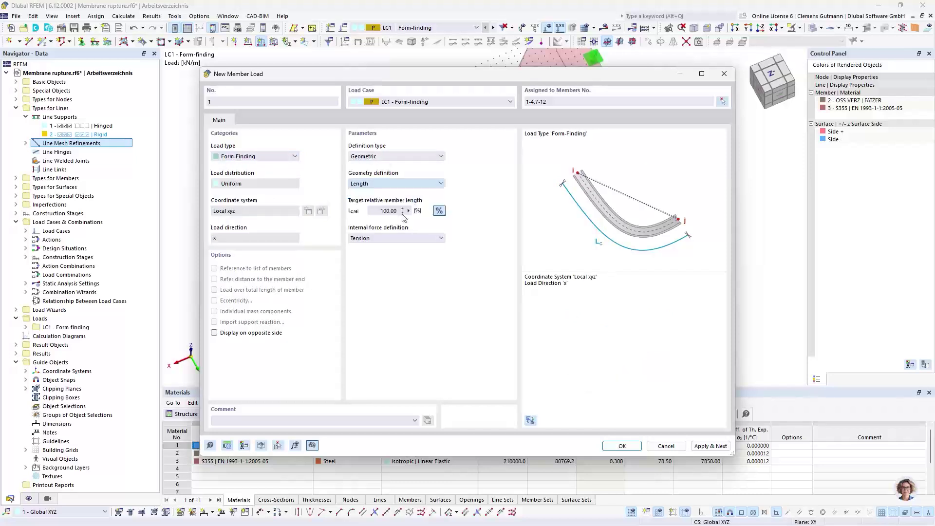
type("10")
key("Tab")
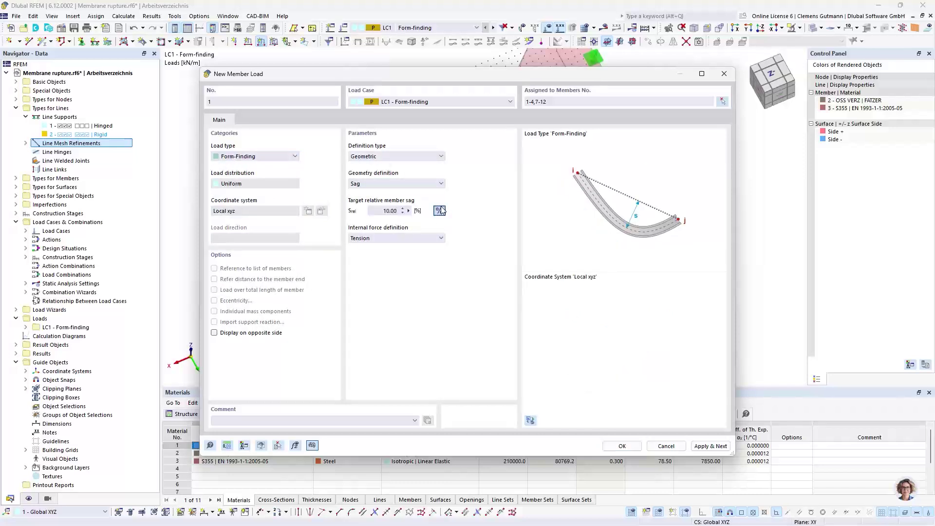
left_click(712, 446)
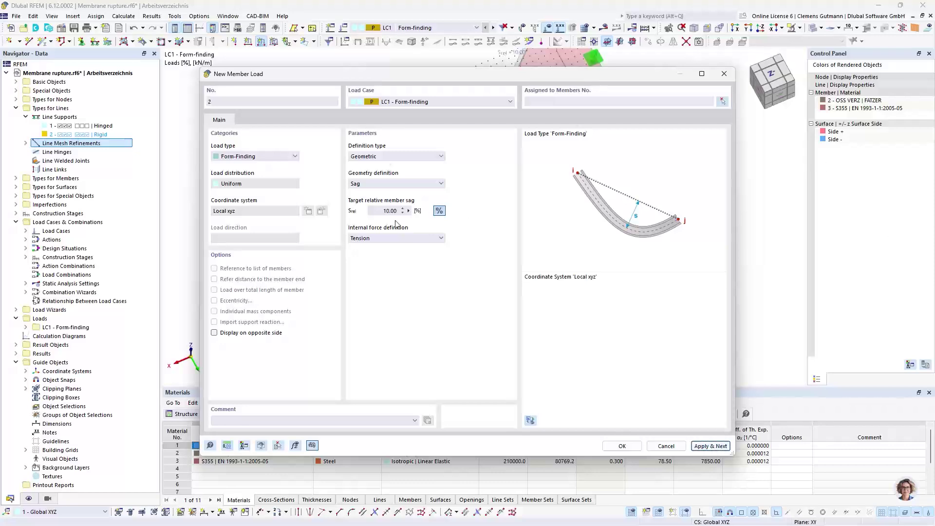
left_click(378, 210)
key("Tab")
left_click(723, 104)
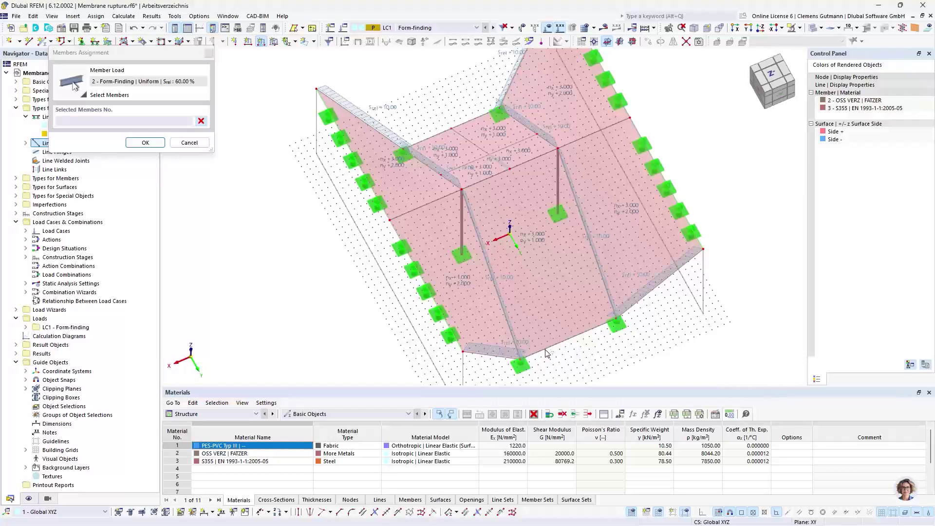
key("Escape")
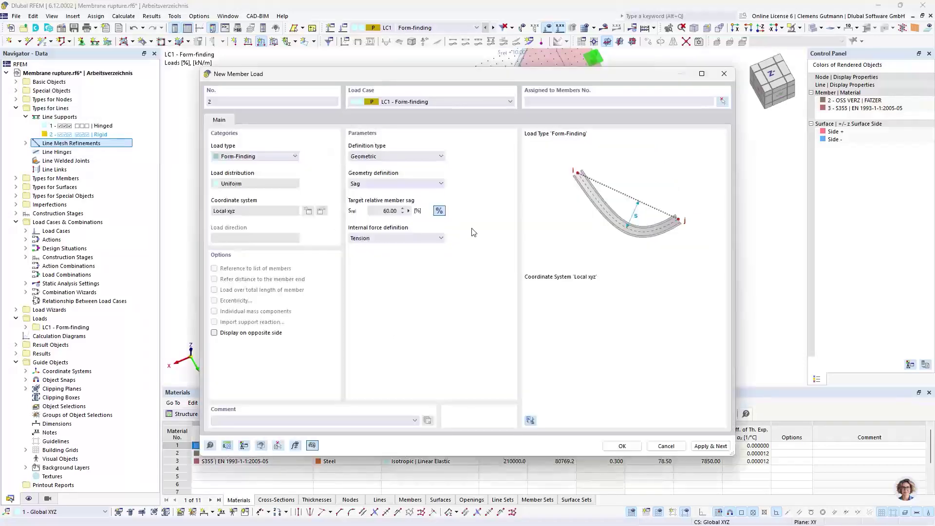
key("Escape")
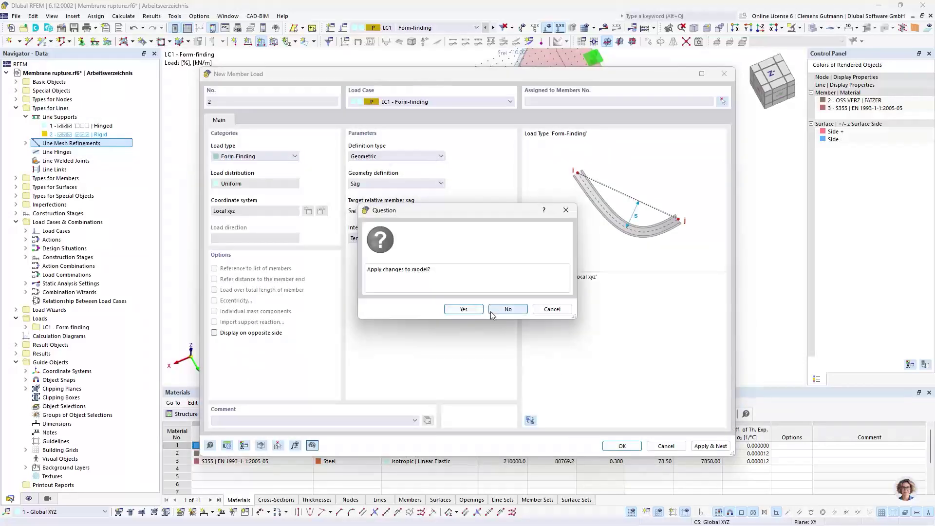
left_click(506, 310)
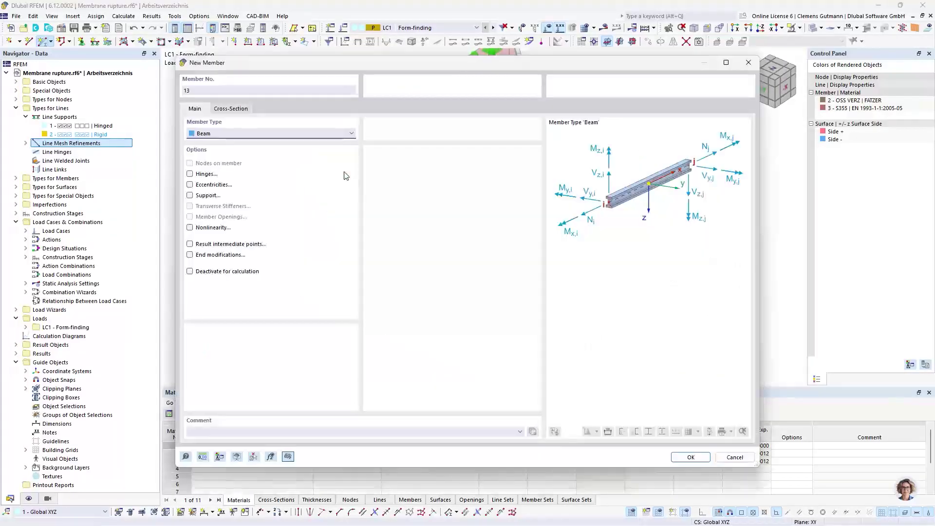
- Create two cable members between the supports of the membrane's end edge at Y = -20 m, meeting at the edge's middle node
left_click(223, 134)
left_click(226, 204)
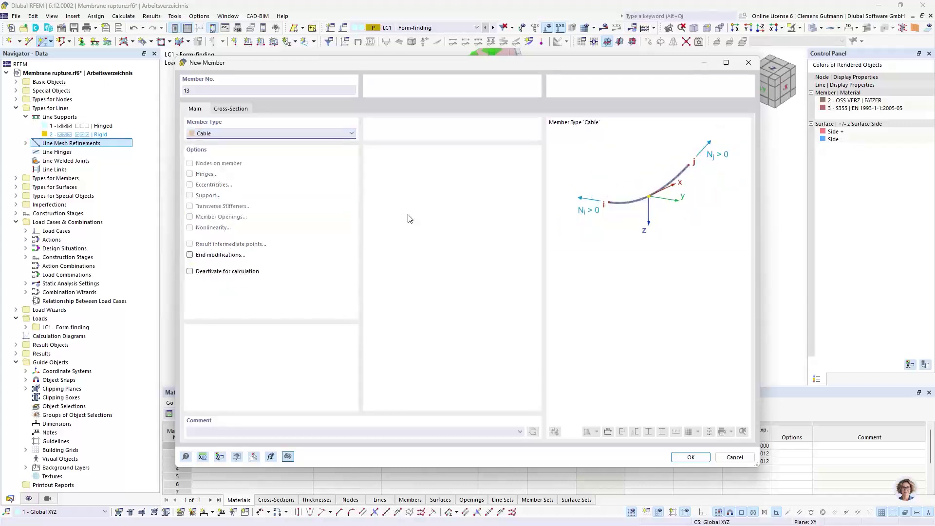
left_click(690, 458)
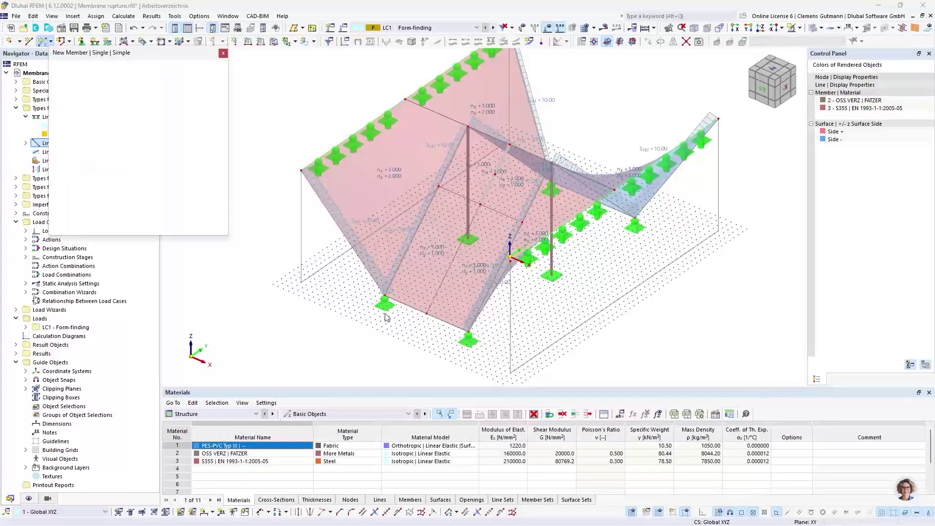
left_click(385, 296)
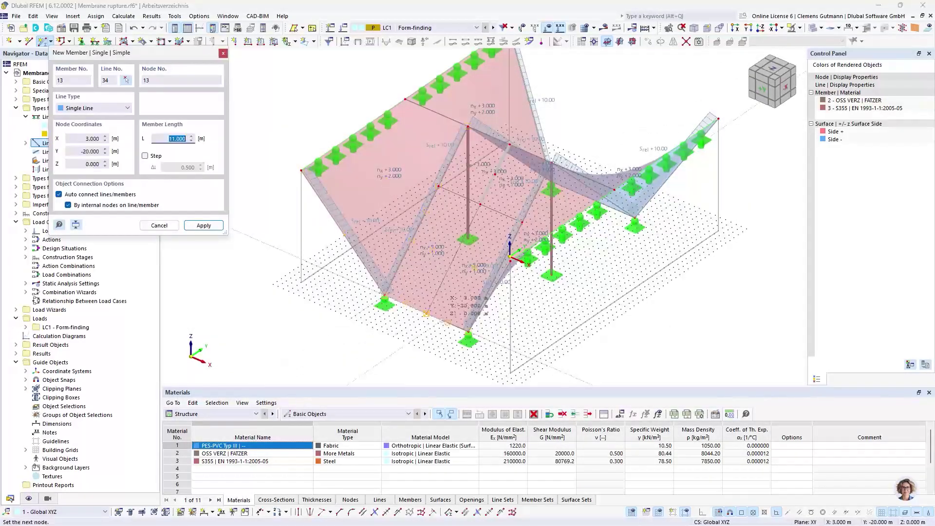
left_click(427, 314)
left_click(467, 331)
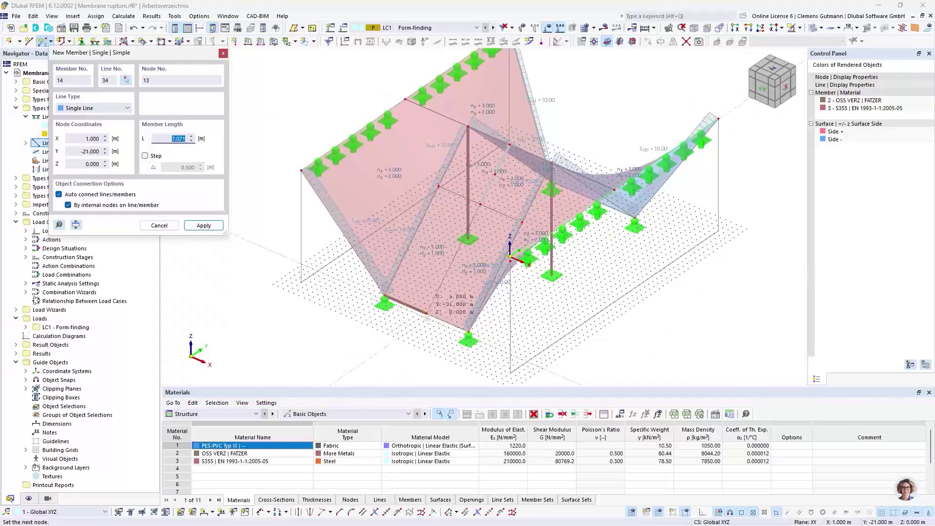
left_click(426, 314)
left_click(426, 314)
left_click(468, 332)
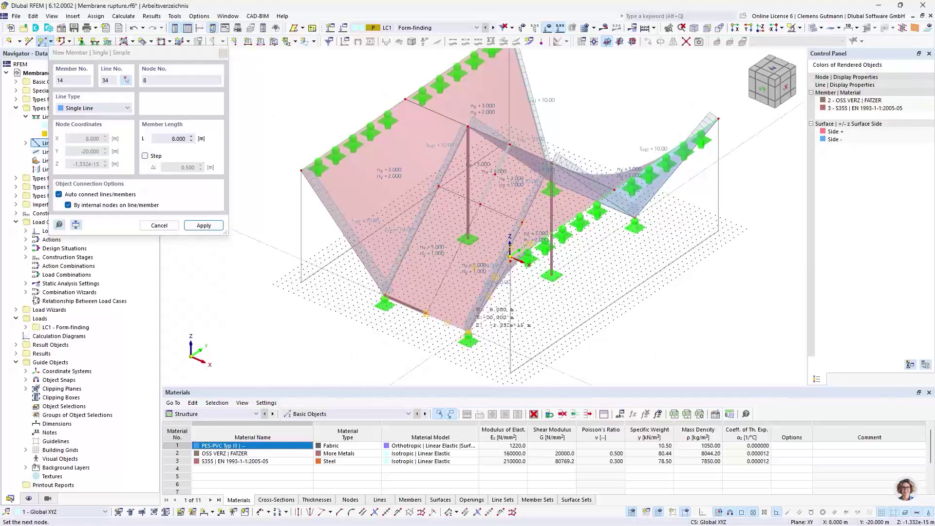
key("Escape")
- Create one cable member between the two supports of the opposite end edge at Y = 20 m
middle_click_drag(691, 288, 373, 202, "ctrl")
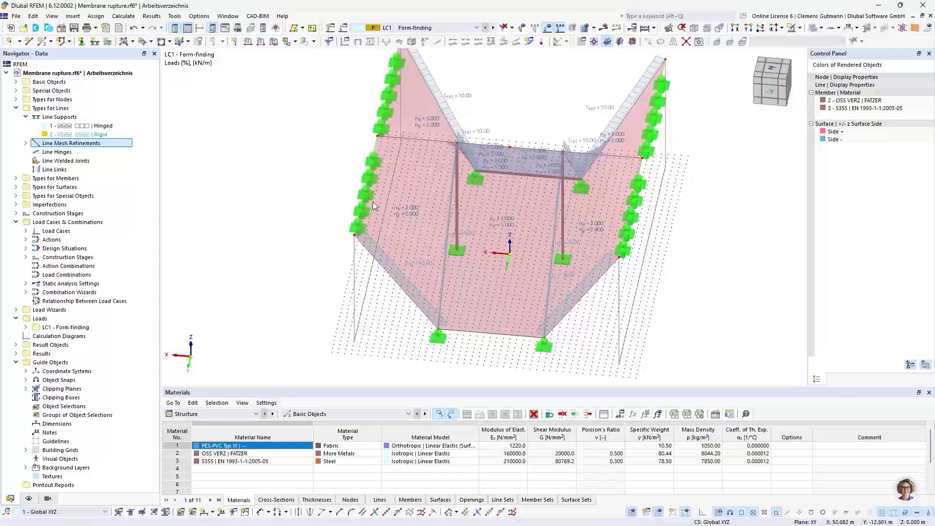
left_click(43, 42)
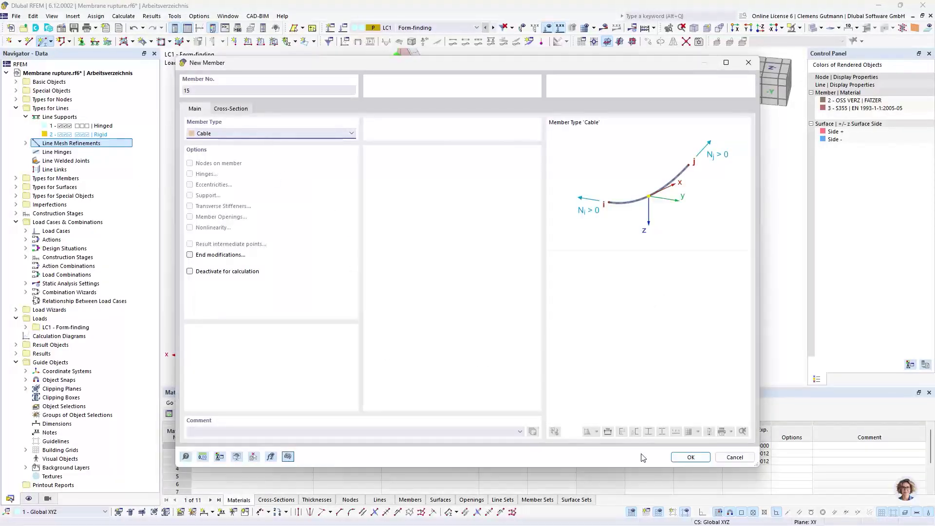
left_click(686, 457)
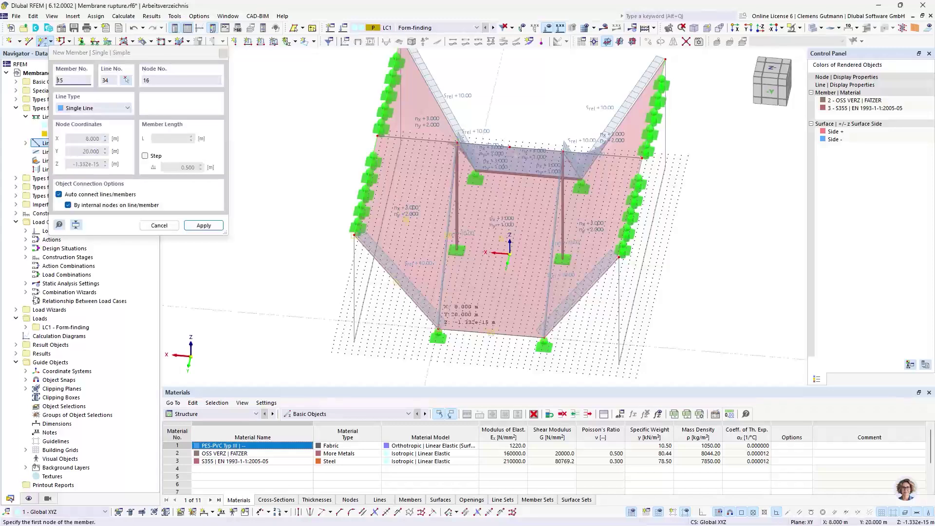
left_click(544, 337)
key("Escape")
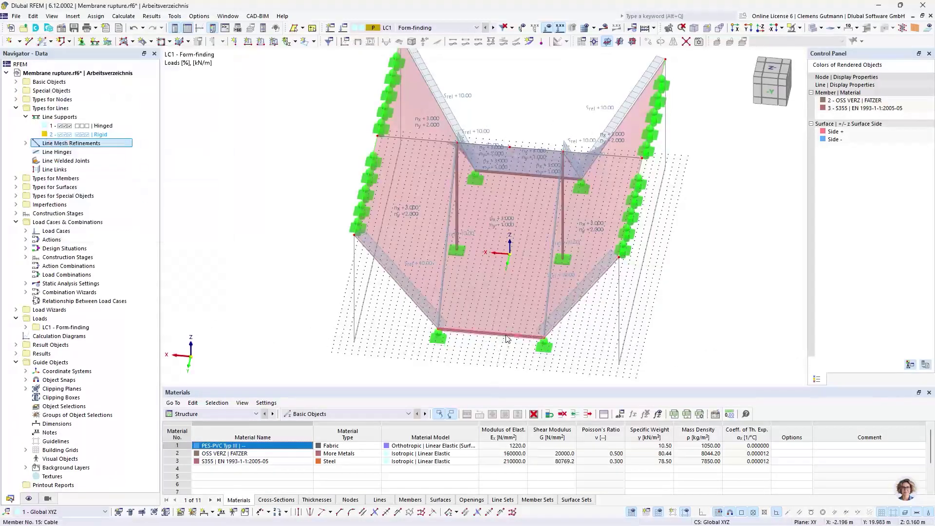
- Assign cross-section 1 - OSS VERZ 20 to the three end-edge cables, members 13-15
left_click(506, 335)
middle_click_drag(541, 176, 760, 186, "ctrl")
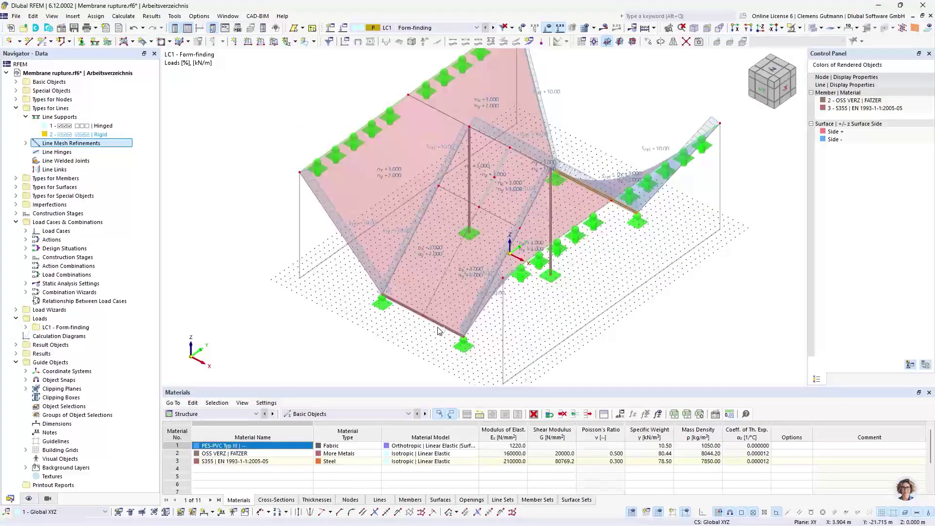
right_click(416, 315)
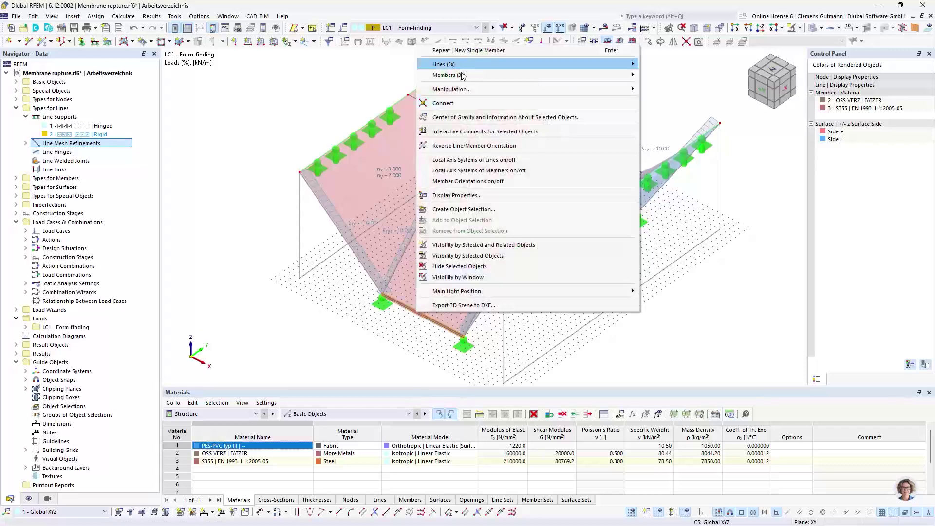
mouse_move(608, 75)
left_click(660, 75)
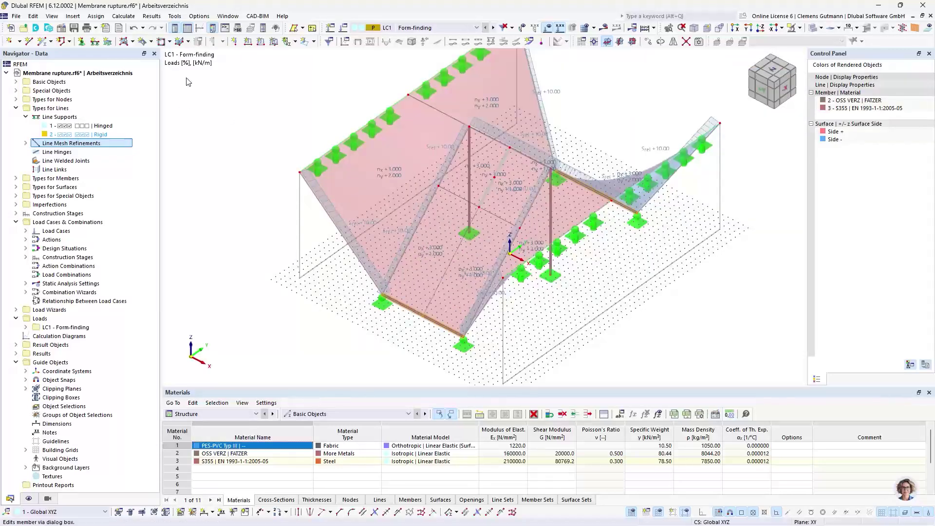
left_click(230, 108)
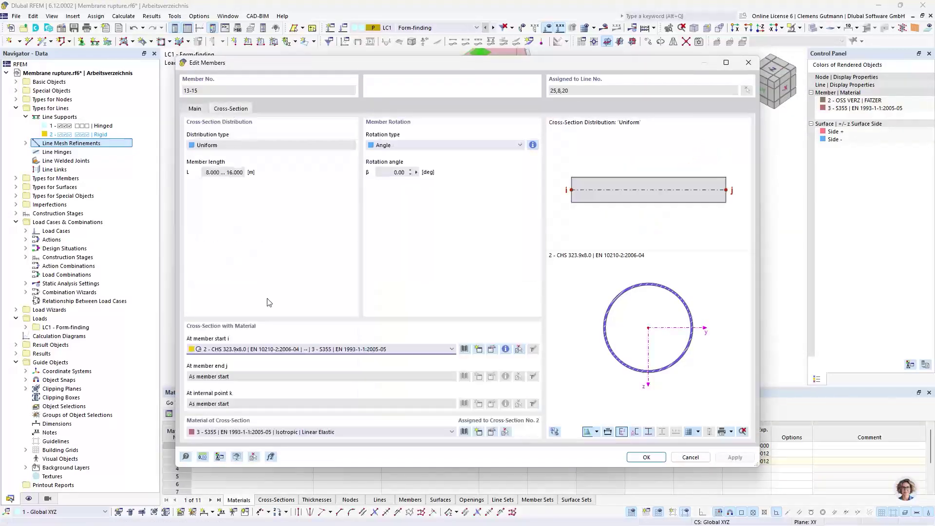
left_click(253, 350)
left_click(252, 371)
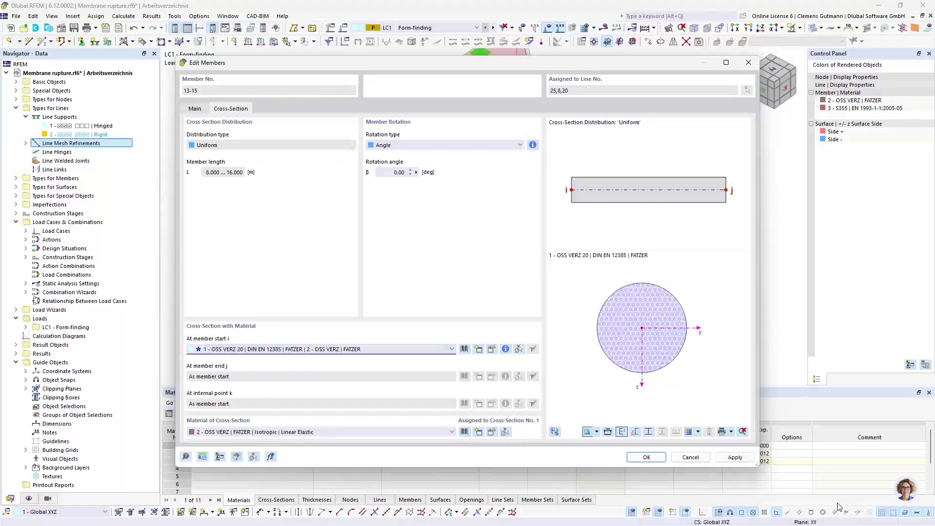
left_click(648, 458)
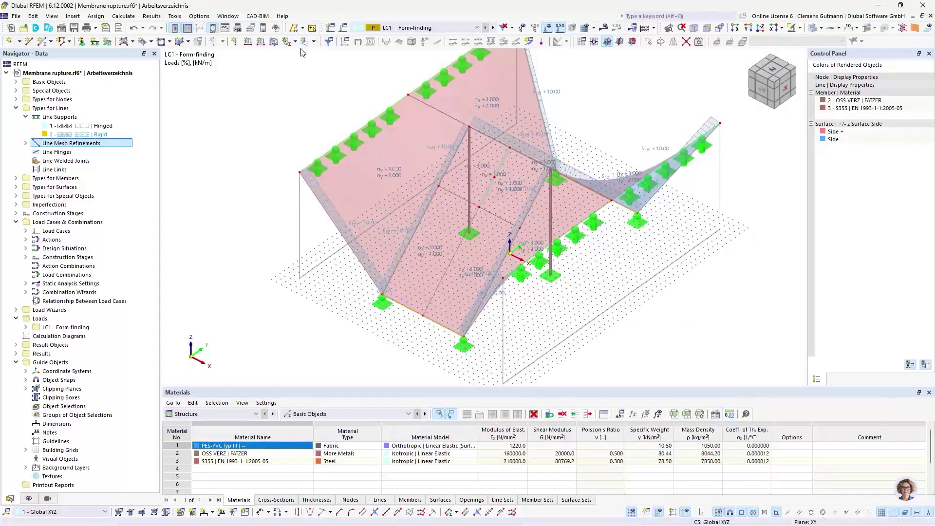
- Apply a geometric form-finding member load with a relative sag of 60 % to the end-edge cables, members 13-15
left_click(261, 42)
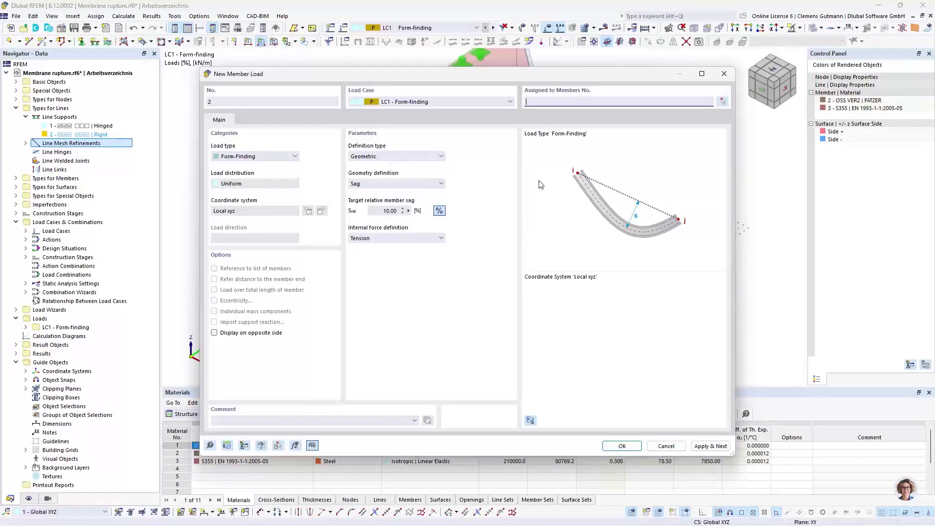
left_click(384, 210)
type("60")
key("Tab")
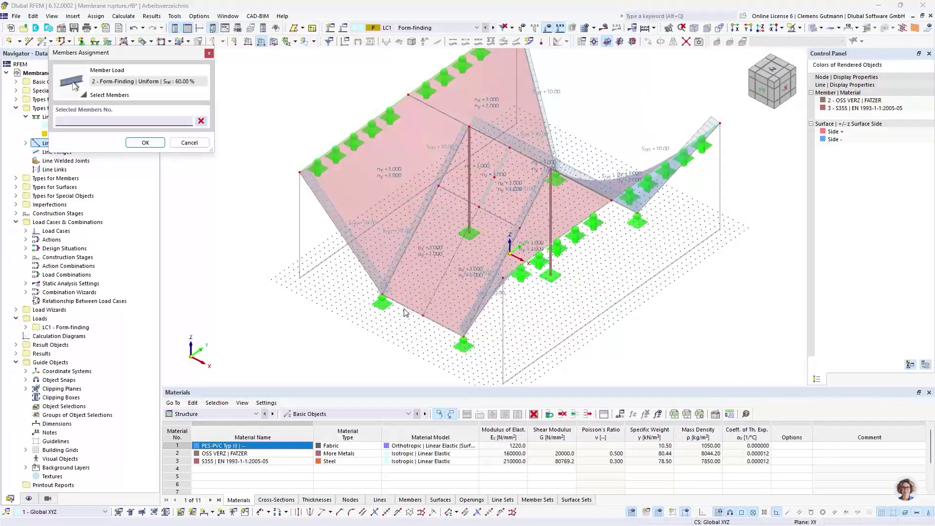
left_click(403, 307)
left_click(442, 326)
middle_click_drag(798, 266, 530, 279, "ctrl")
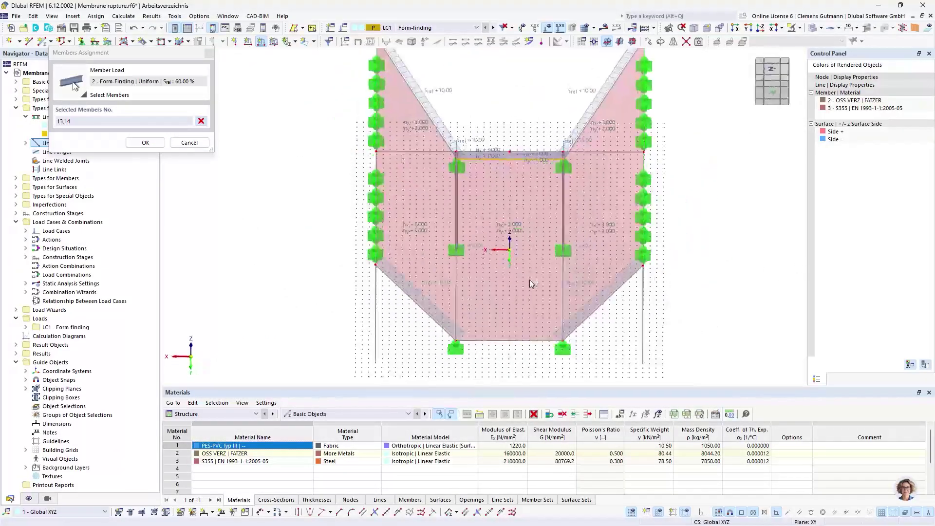
left_click(512, 340)
left_click(145, 142)
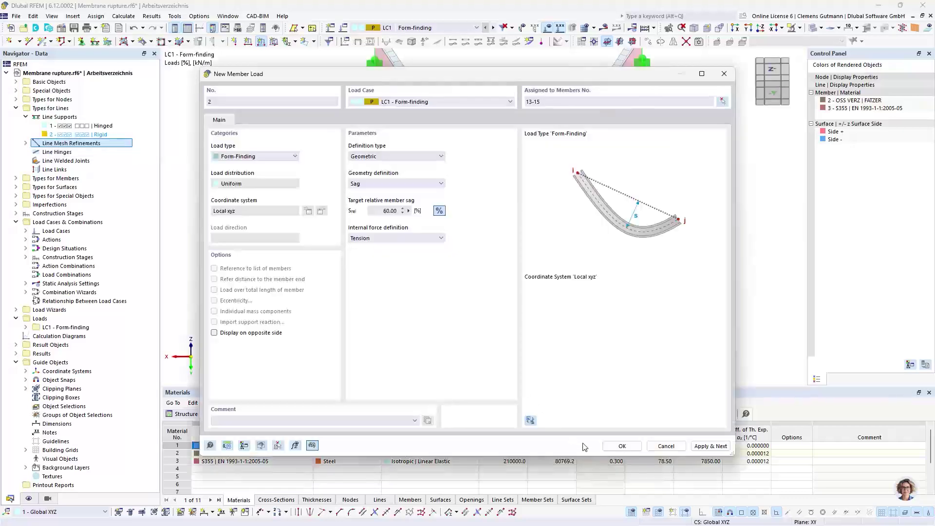
left_click(632, 449)
- Assign load case LC1 Form-finding to construction stage CS1 as a permanent load with factor 1.00
middle_click_drag(318, 271, 522, 219, "ctrl")
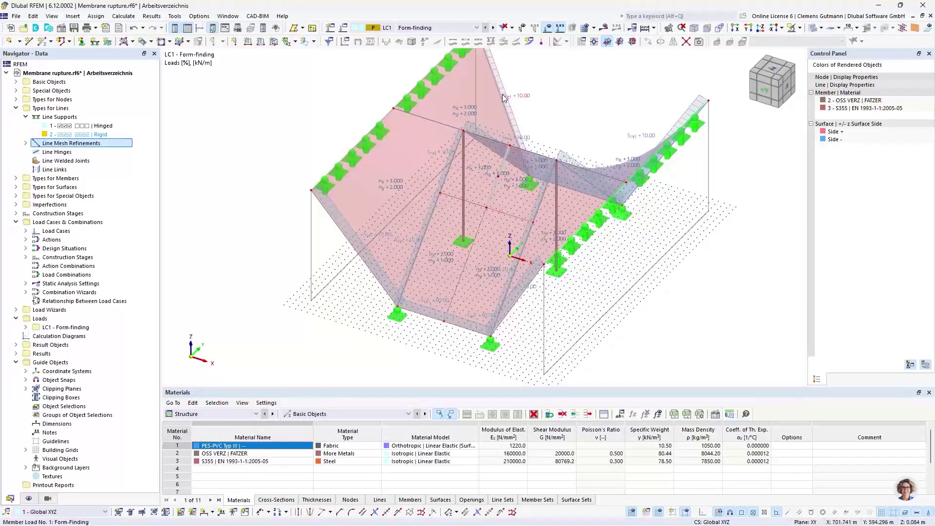
scroll(484, 209, "down", 2)
scroll(482, 179, "up", 4)
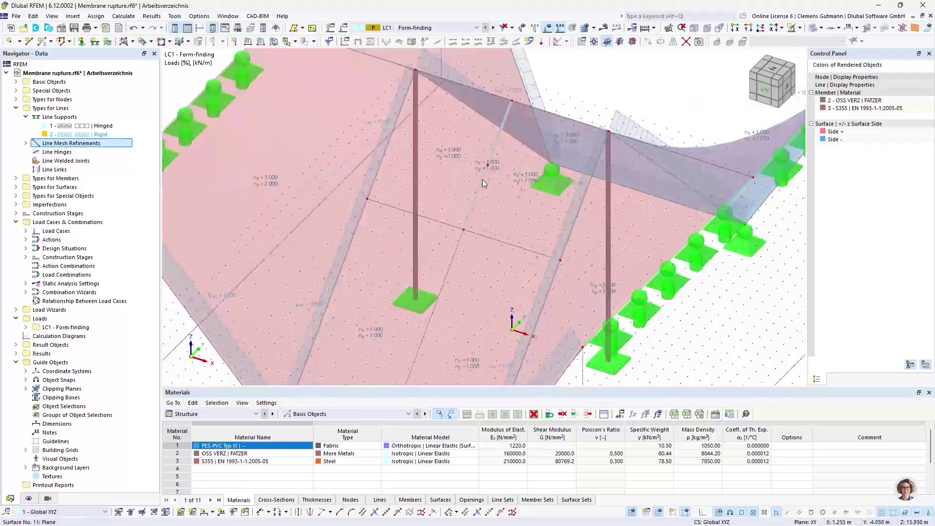
scroll(475, 191, "down", 4)
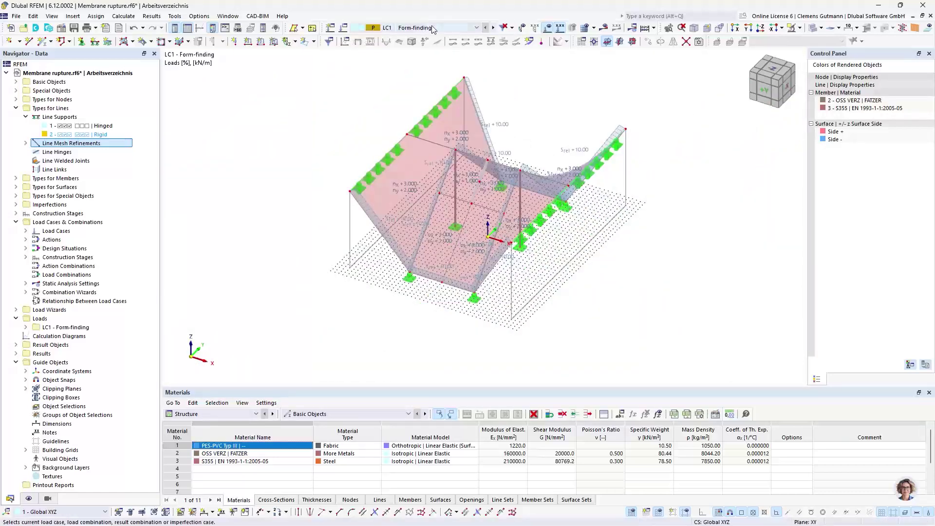
left_click(432, 29)
left_click(394, 30)
left_click(16, 213)
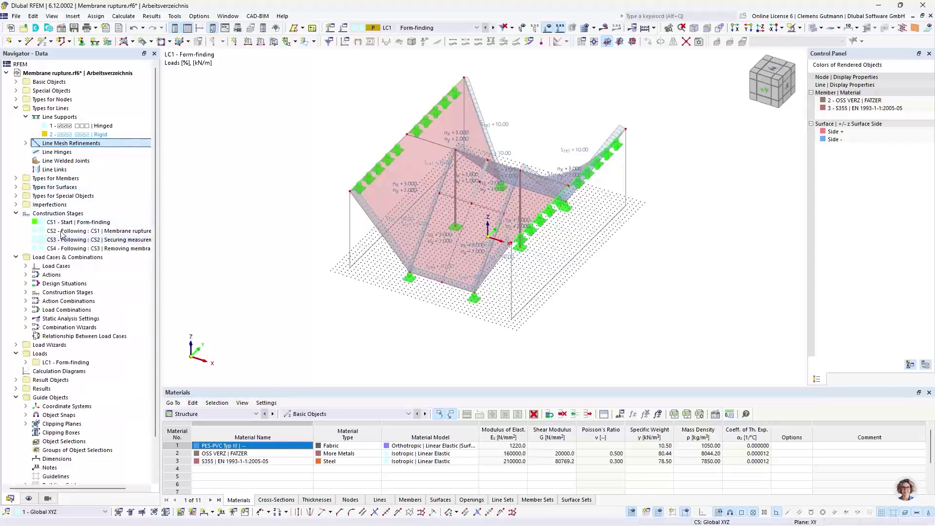
left_click(26, 293)
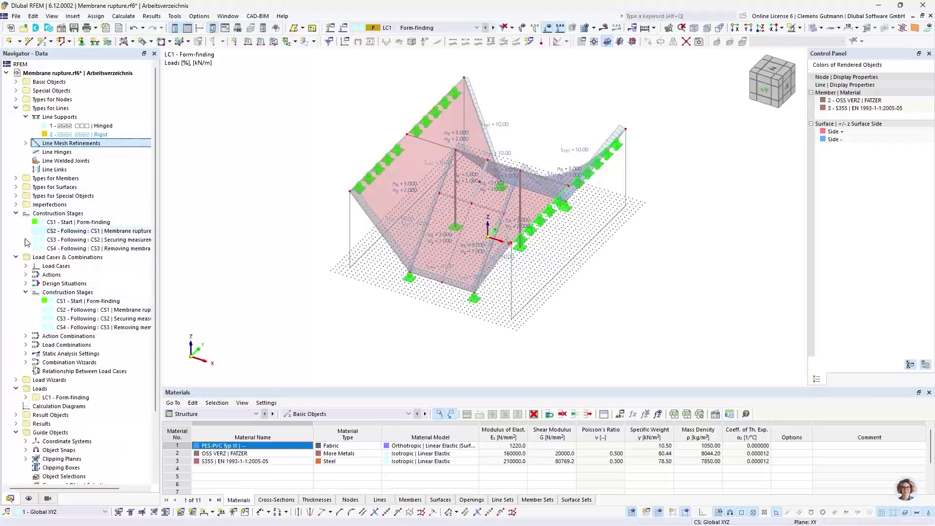
left_click(82, 302)
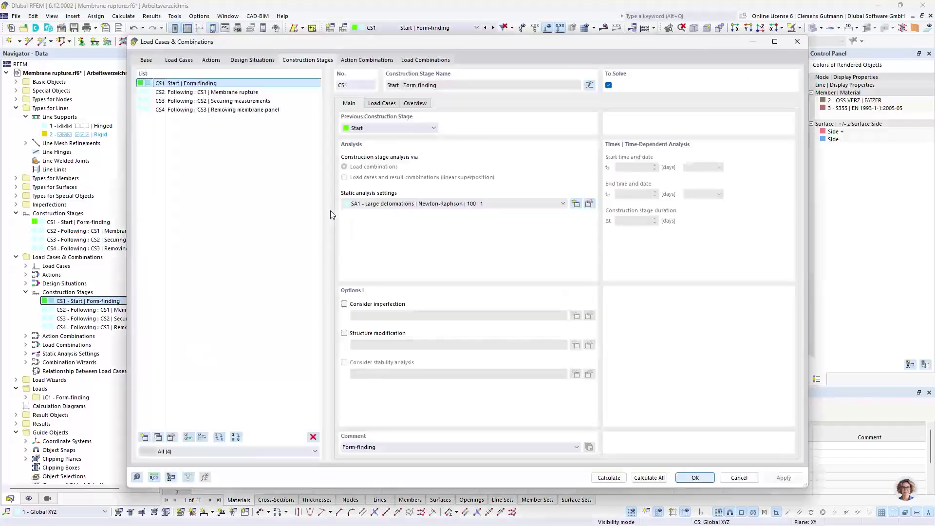
left_click(382, 105)
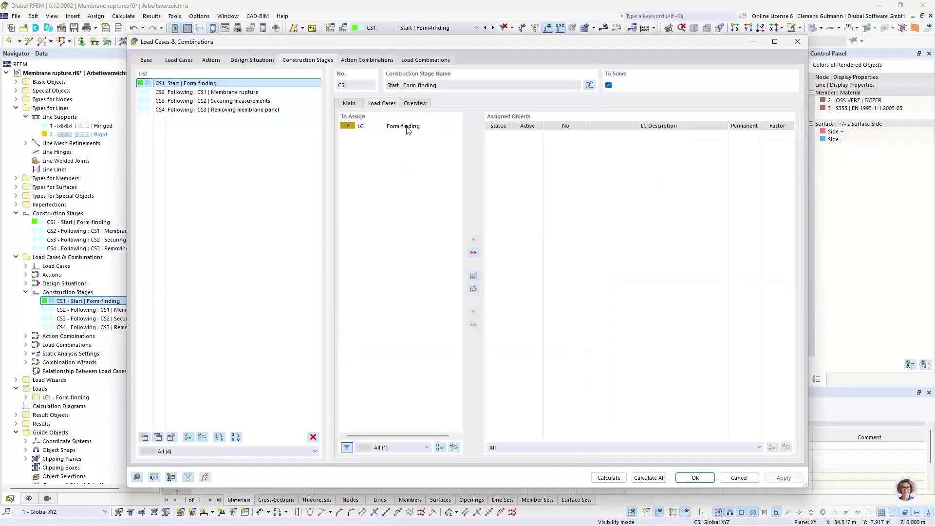
left_click(359, 125)
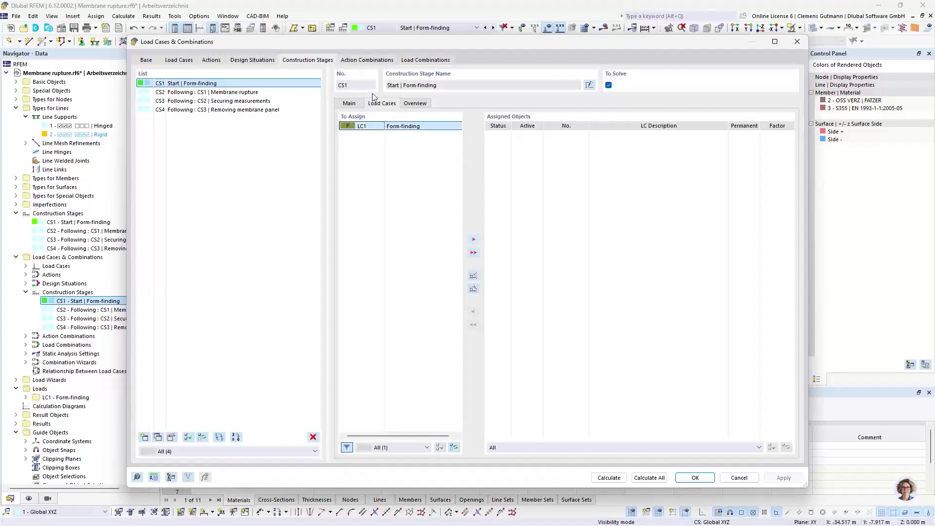
left_click(474, 241)
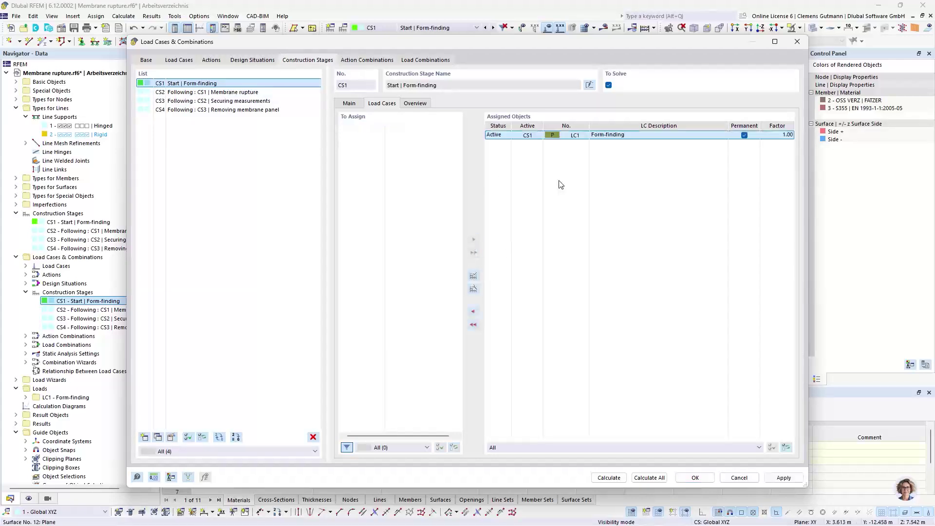
left_click(696, 478)
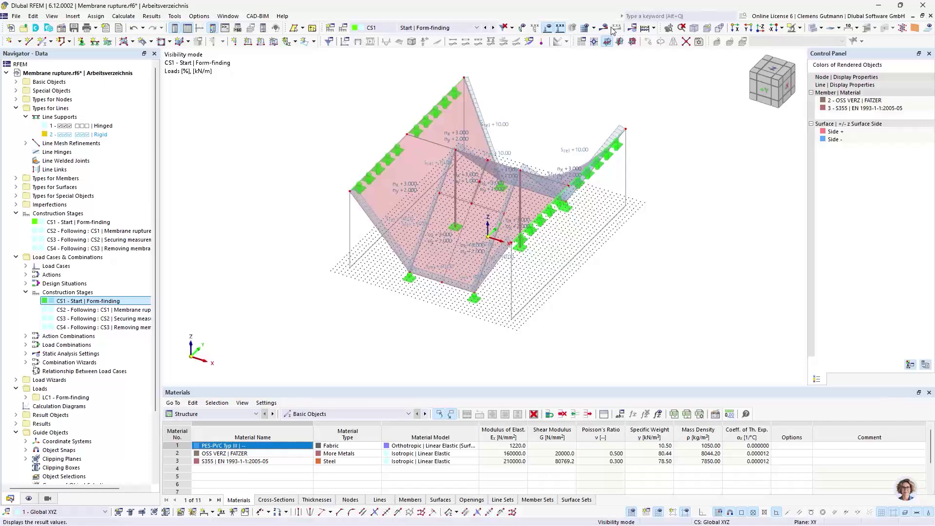
- Calculate construction stage CS1 and display its global deformations on the membrane
left_click(605, 28)
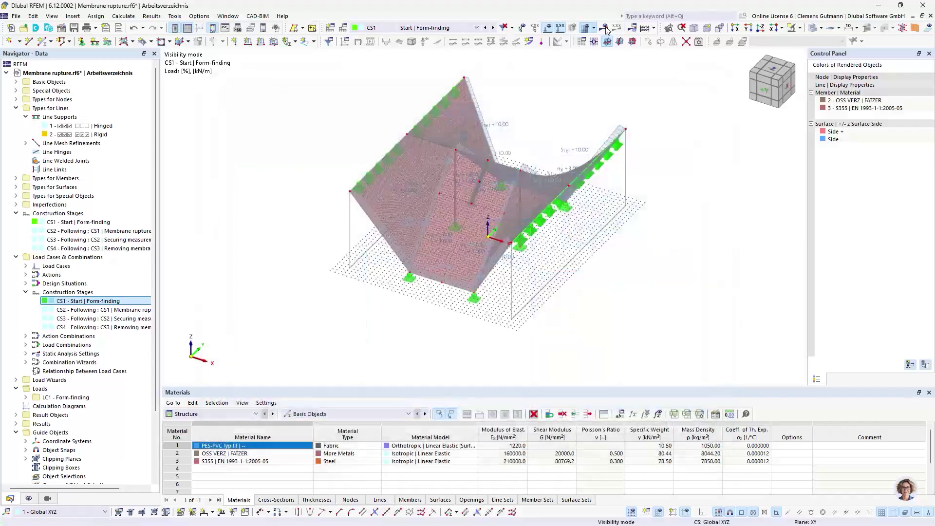
left_click(606, 29)
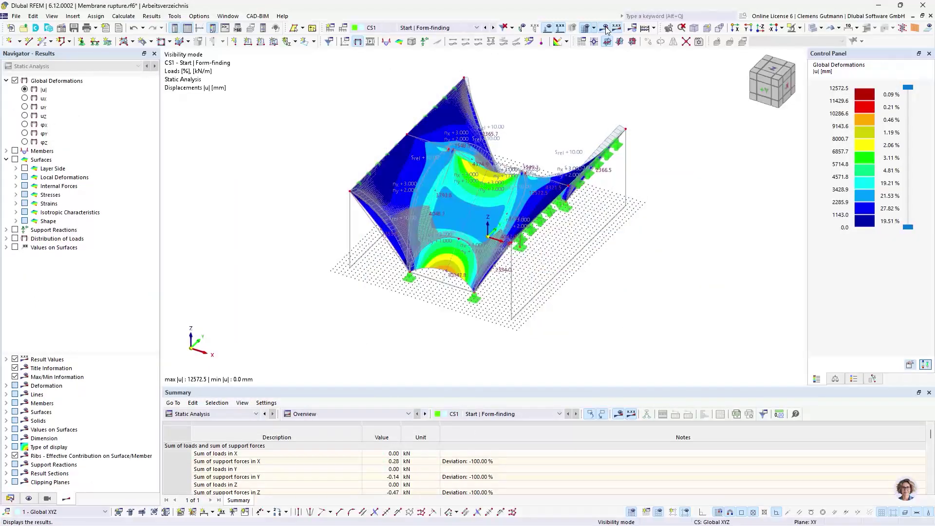
scroll(490, 180, "up", 3)
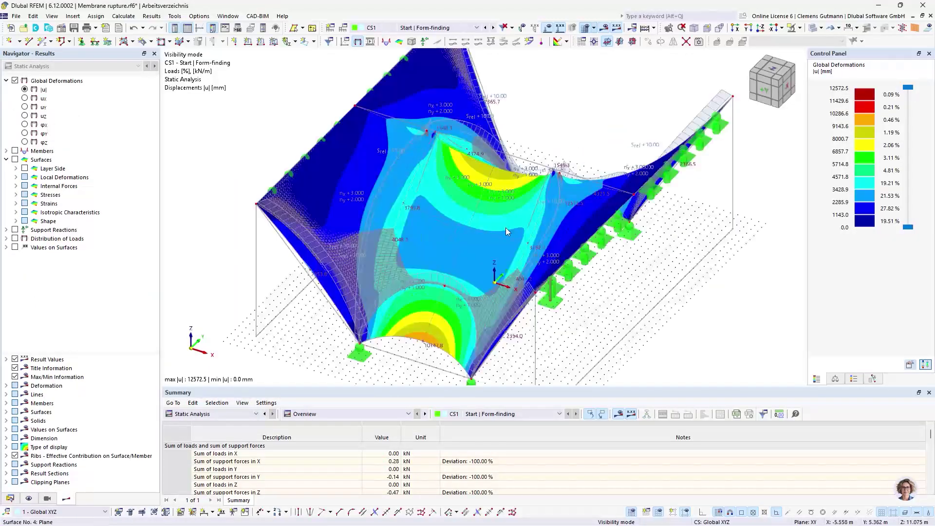
middle_click_drag(558, 352, 528, 337, "ctrl")
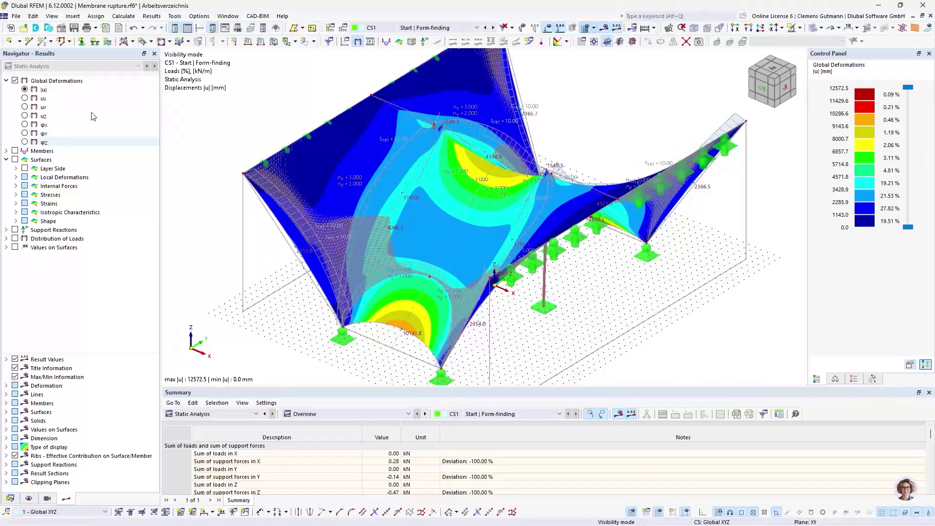
- Set the deformation display factor to 1 and examine the form-found membrane around the rupture slit
left_click(836, 381)
left_click(920, 93)
type("1")
key("Return")
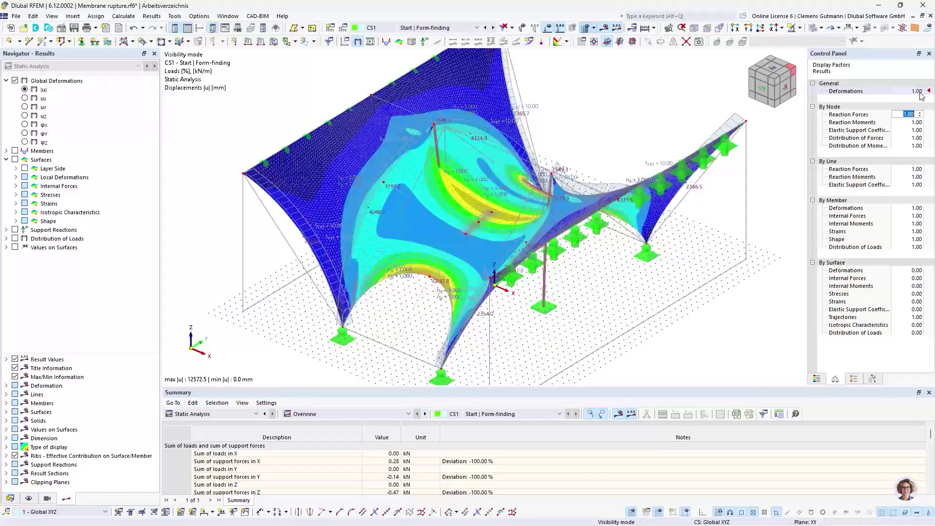
scroll(467, 217, "up", 3)
scroll(467, 217, "up", 1)
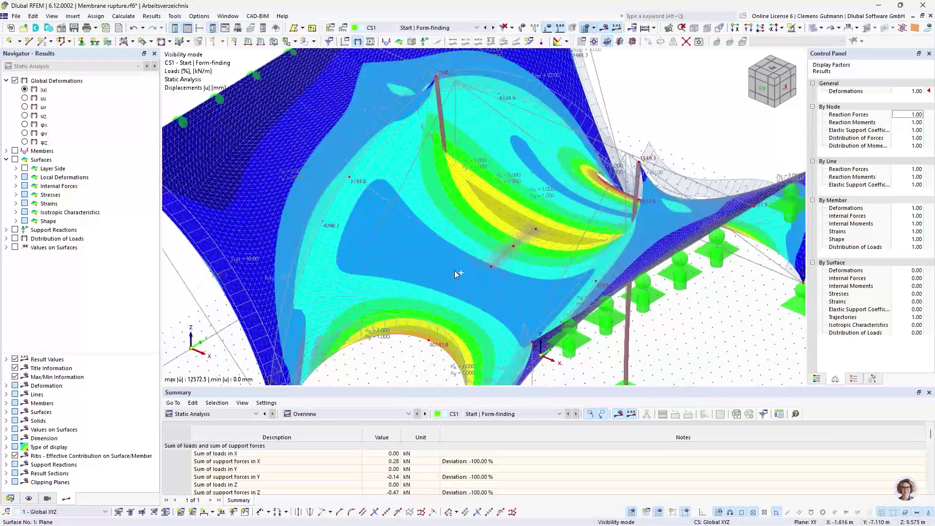
middle_click_drag(455, 270, 478, 297, "ctrl")
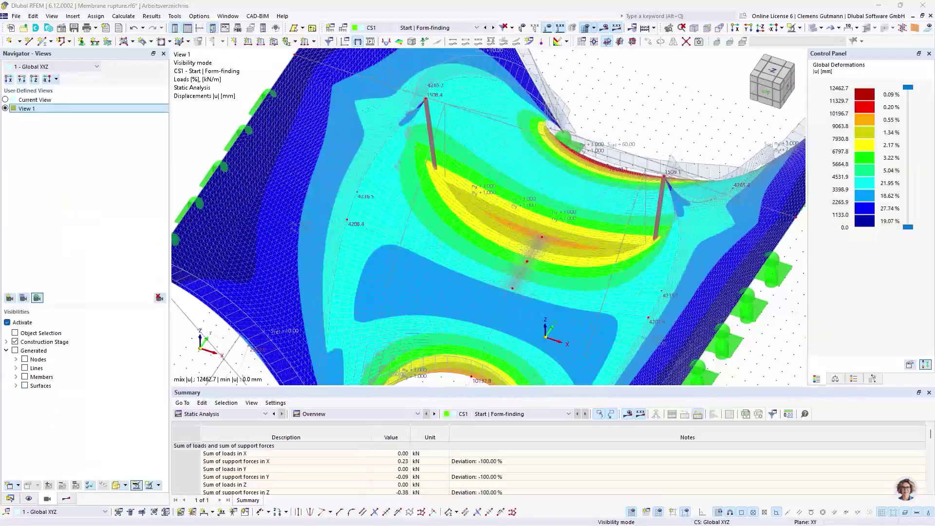
- In the LC1 surface loads, set the form-finding prestress of surfaces 2, 3, 5 and 6 to nx 2 kN/m and ny 3 kN/m
left_click(246, 414)
left_click(218, 453)
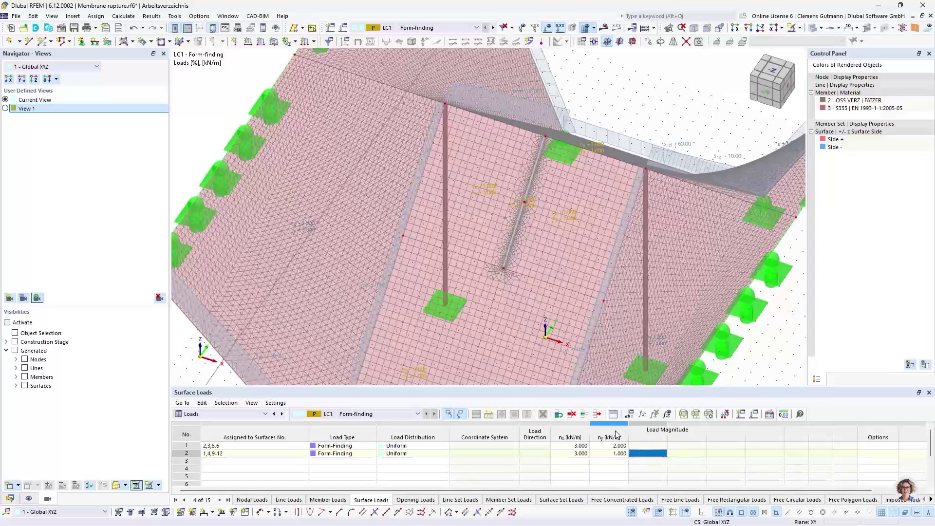
left_click(580, 447)
left_click(580, 447)
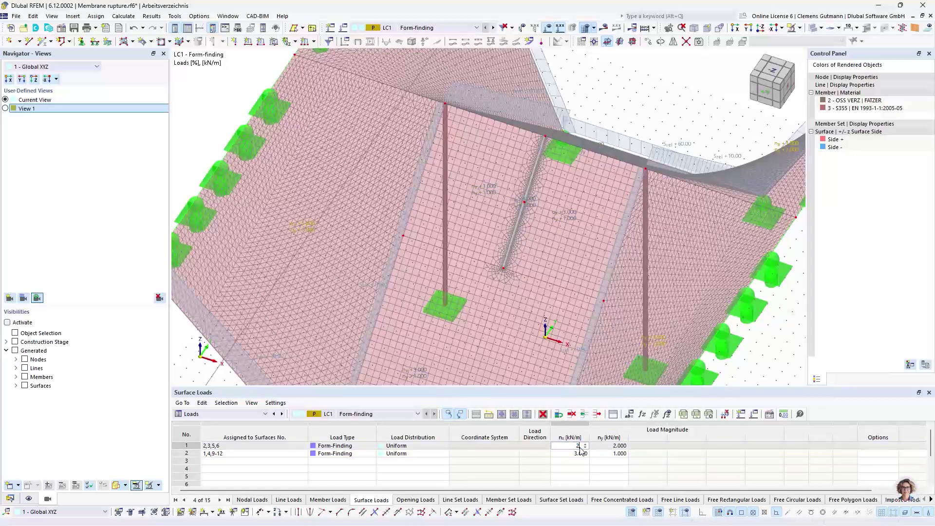
key("Tab")
type("3")
- Set the form-finding prestress of surfaces 1, 4 and 9-12 to nx 1 kN/m and ny 3 kN/m
left_click(576, 454)
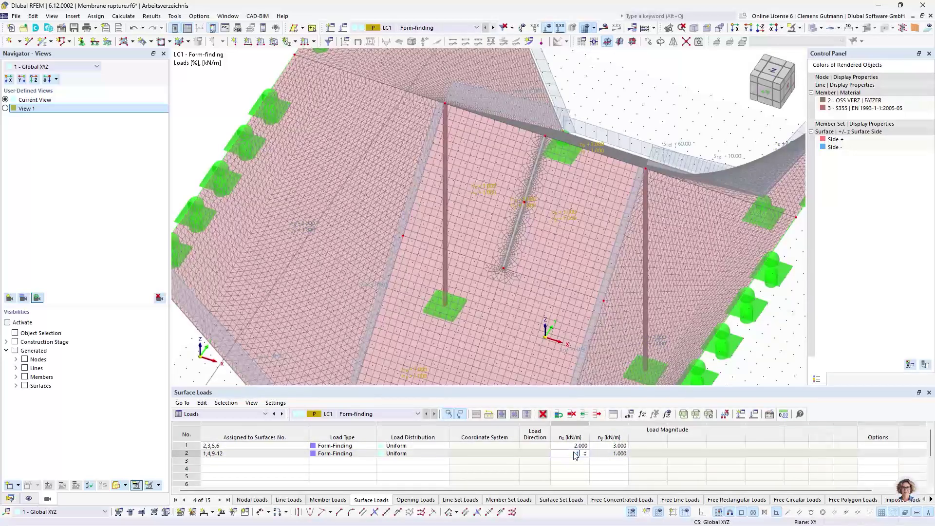
type("1")
key("Tab")
type("3")
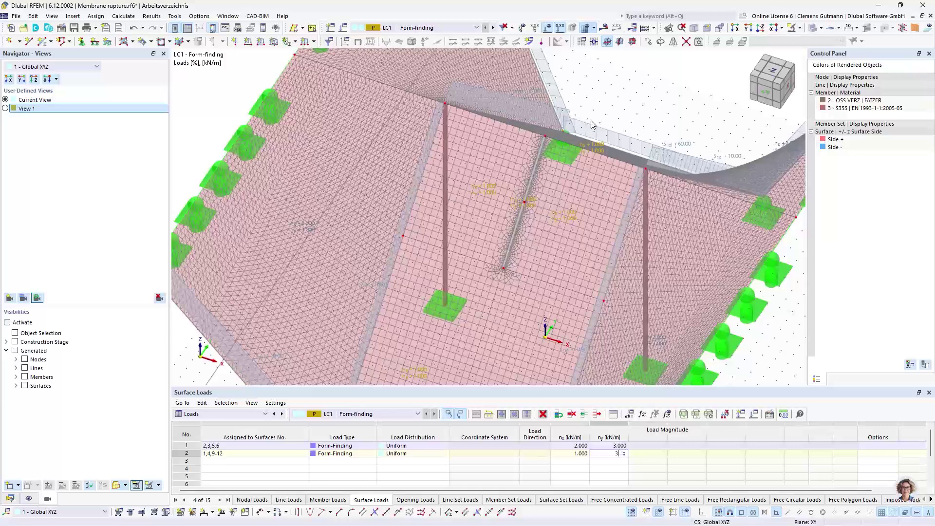
key("Tab")
- Recalculate construction stage CS1 with the changed surface prestress and display its results
left_click(441, 28)
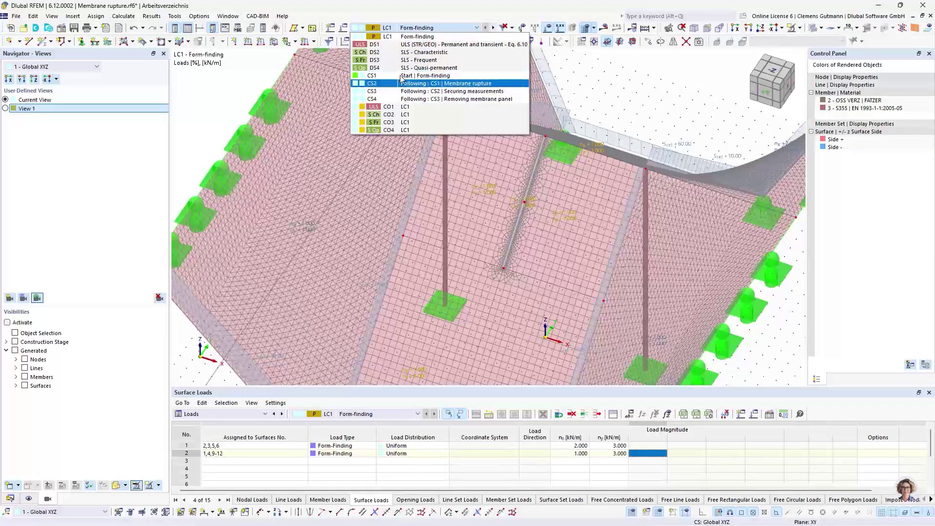
left_click(401, 76)
left_click(604, 28)
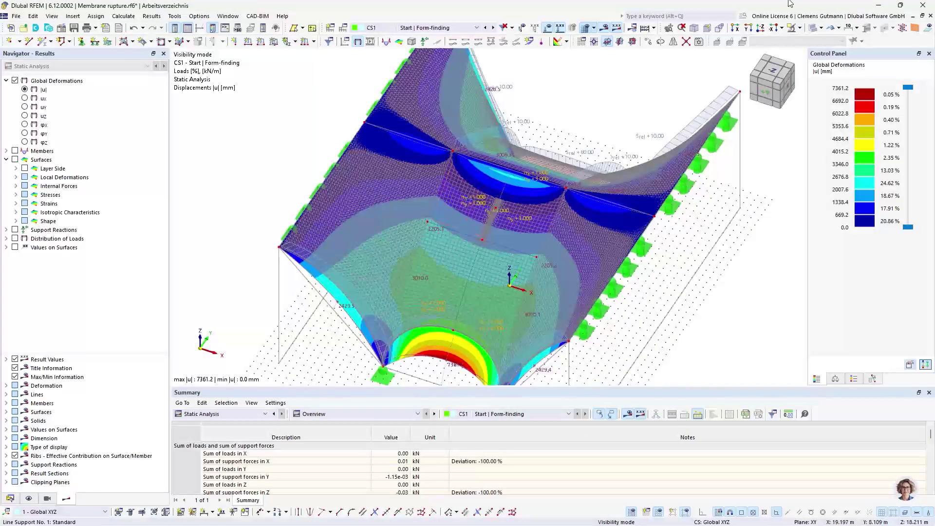
- Show the recalculated membrane shape with a deformation factor of 1 and inspect it from the side
left_click(836, 379)
left_click(907, 93)
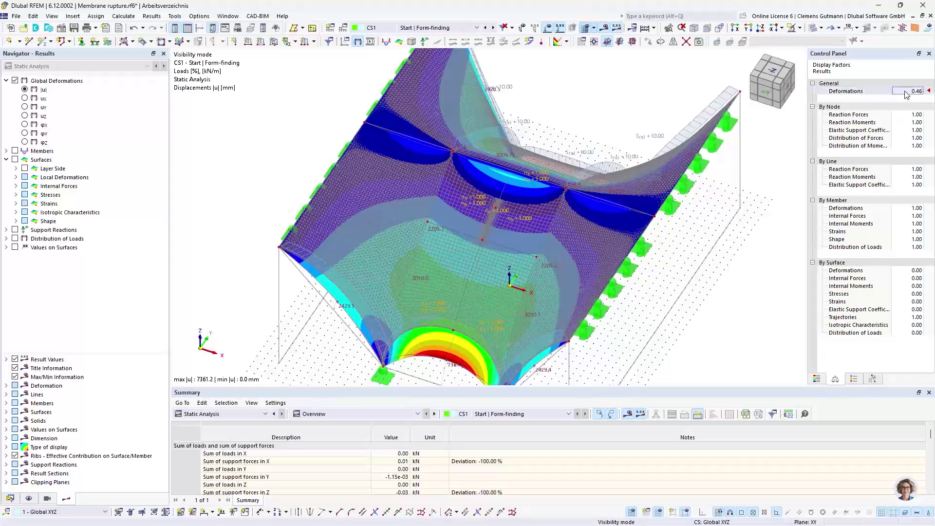
type("1")
key("Return")
middle_click_drag(696, 260, 651, 277, "ctrl")
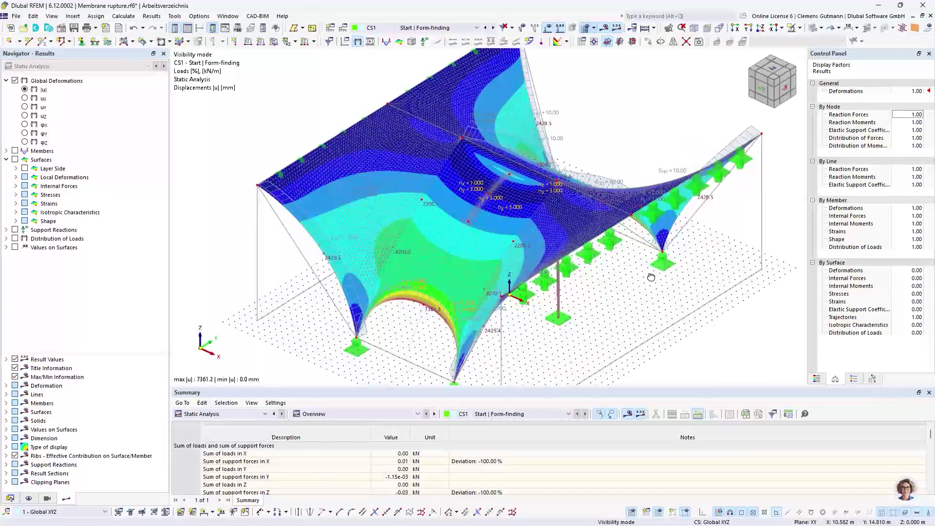
- Switch the model to construction stage CS3, Securing measurements, and frame the ruptured central membrane panel
middle_click_drag(450, 210, 457, 235, "ctrl")
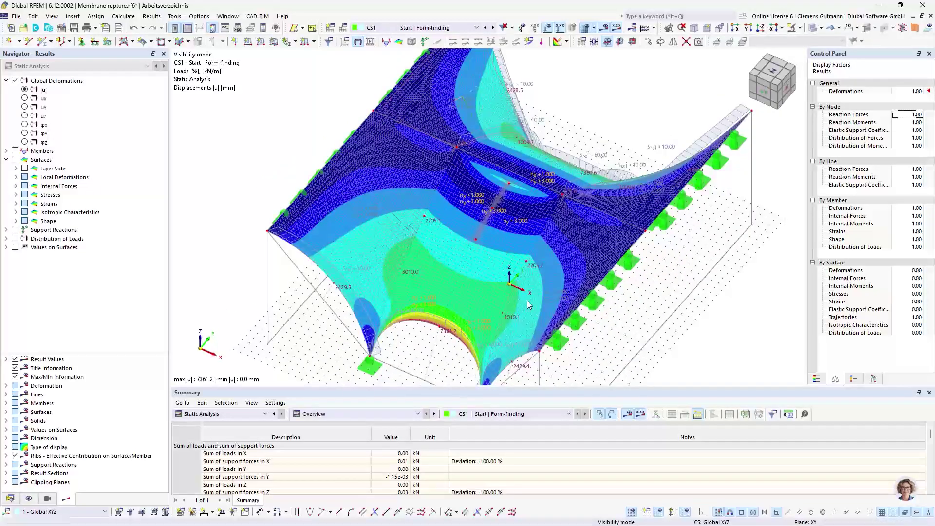
scroll(509, 205, "up", 2)
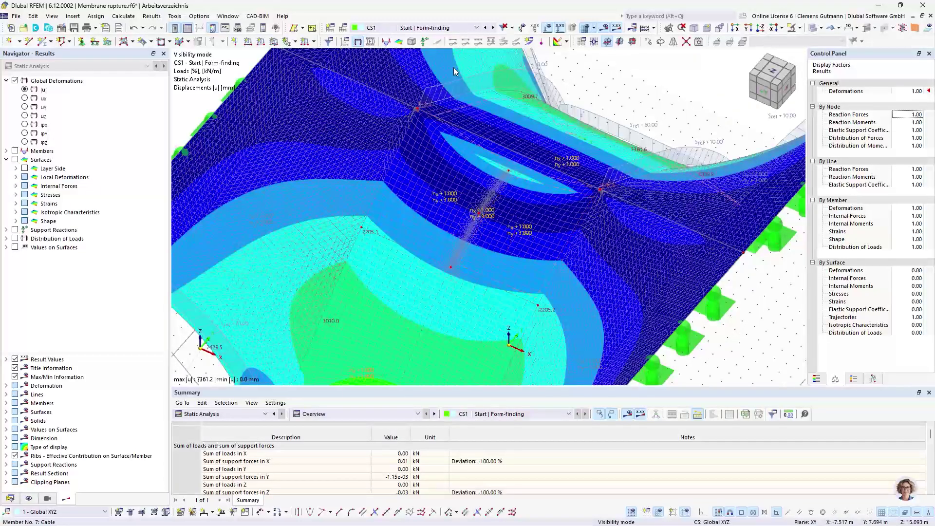
left_click(438, 28)
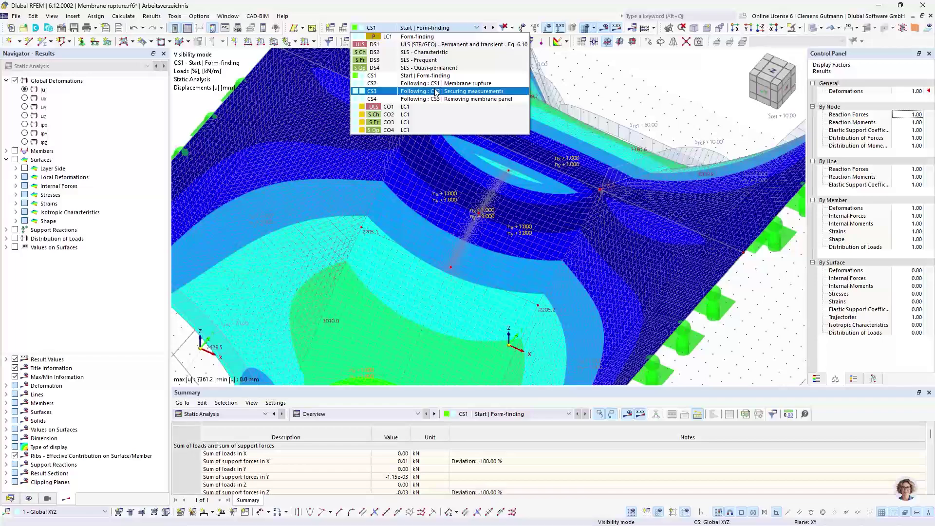
left_click(436, 92)
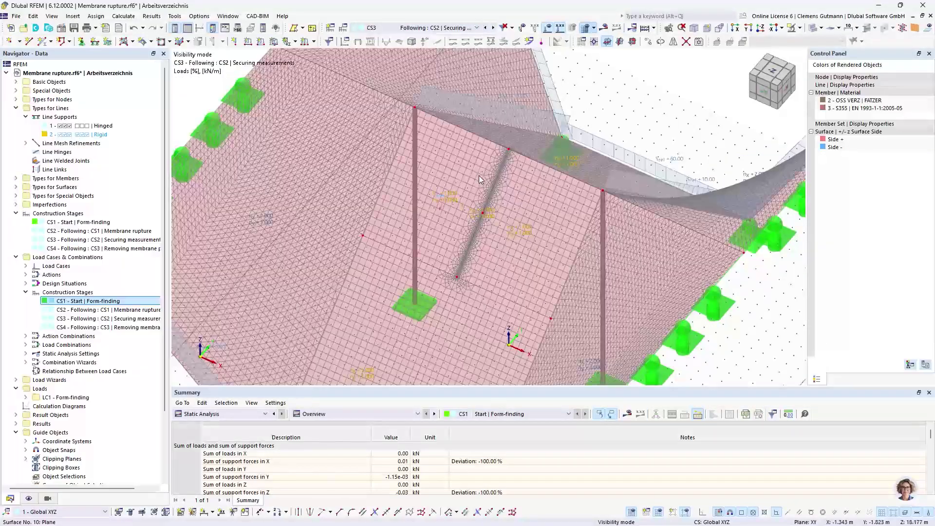
scroll(497, 207, "up", 5)
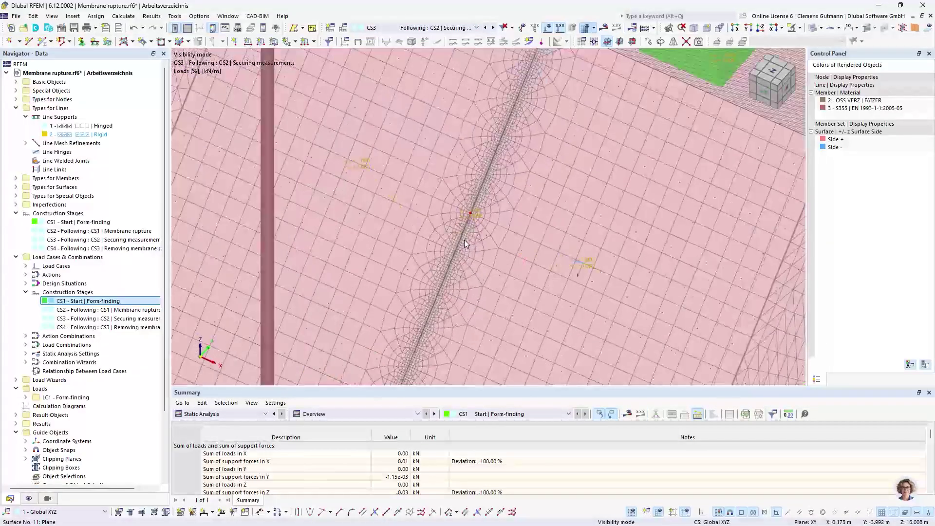
scroll(465, 229, "down", 2)
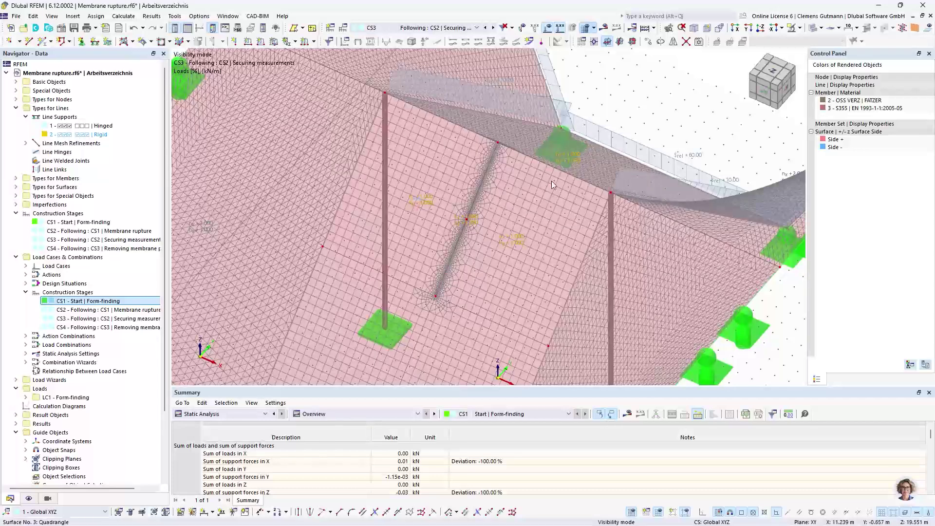
scroll(428, 146, "down", 1)
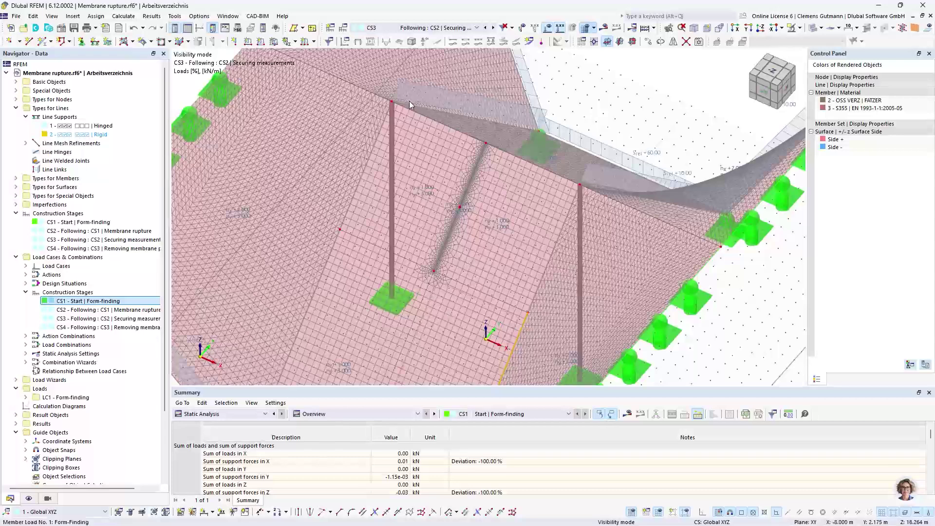
mouse_move(407, 97)
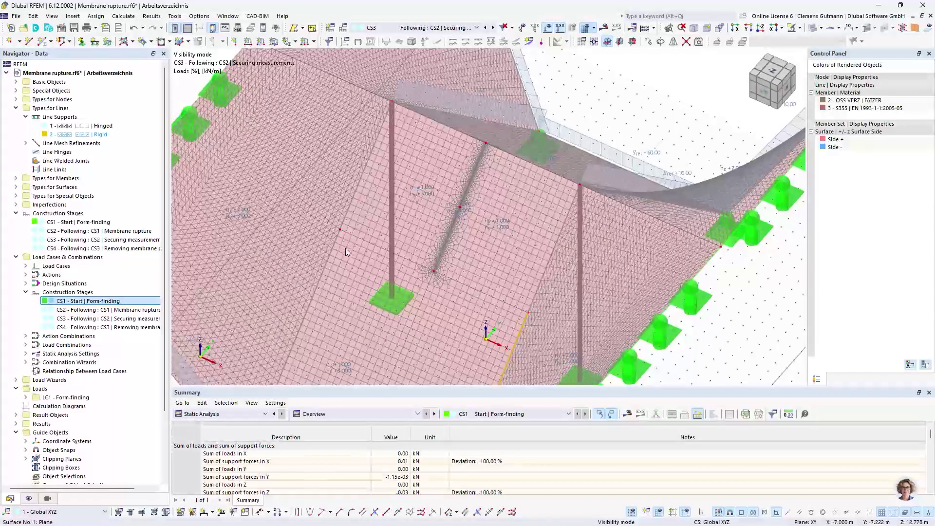
mouse_move(340, 231)
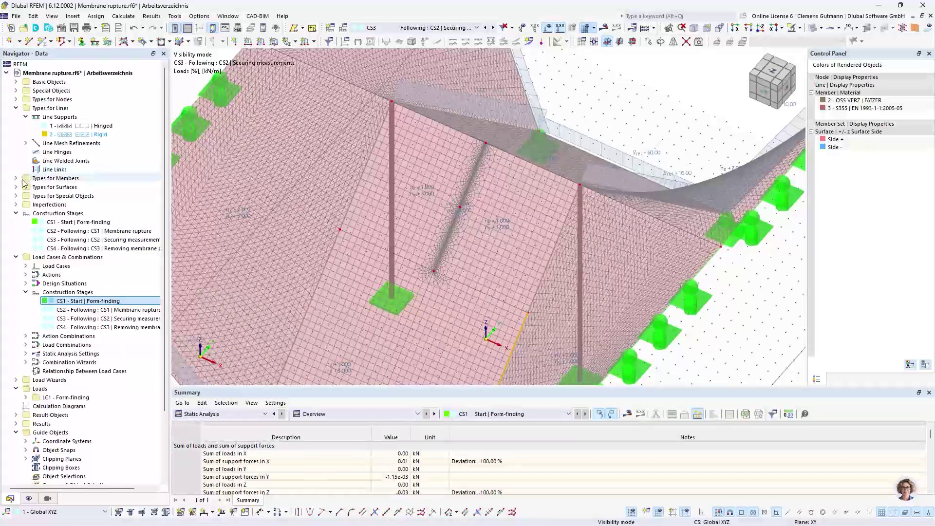
- Open nodal support 3 (Roller) for editing and clear its name
left_click(16, 99)
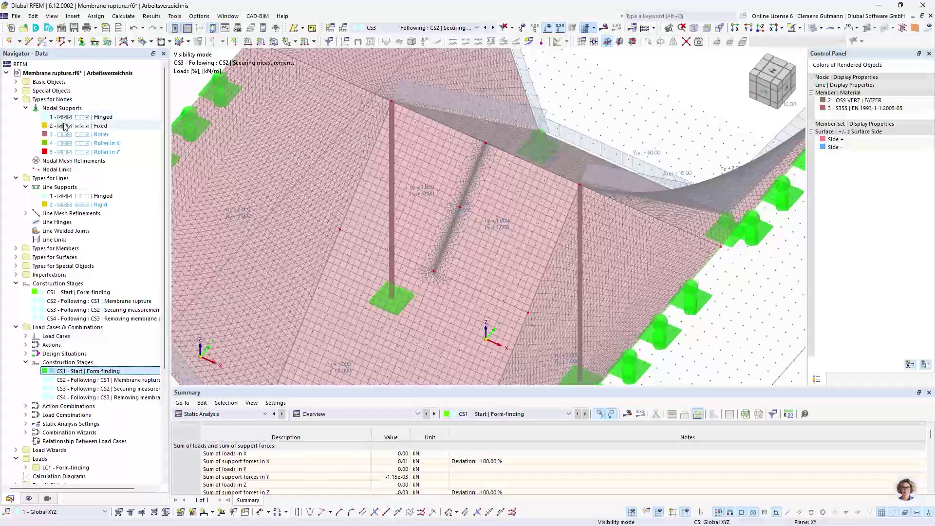
double_click(71, 136)
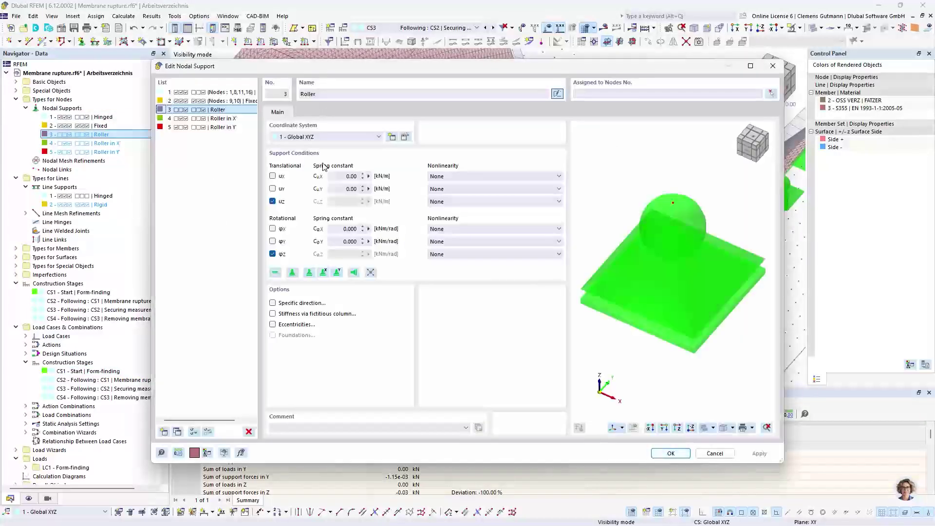
double_click(322, 92)
key("Delete")
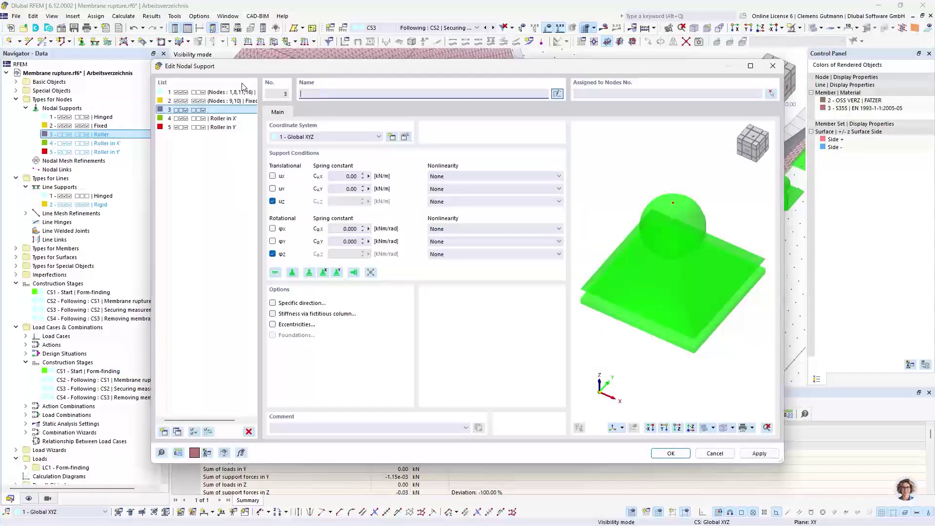
- Release the uZ and φZ restraints of nodal support 3, leaving uX and all other directions unfixed
left_click(273, 201)
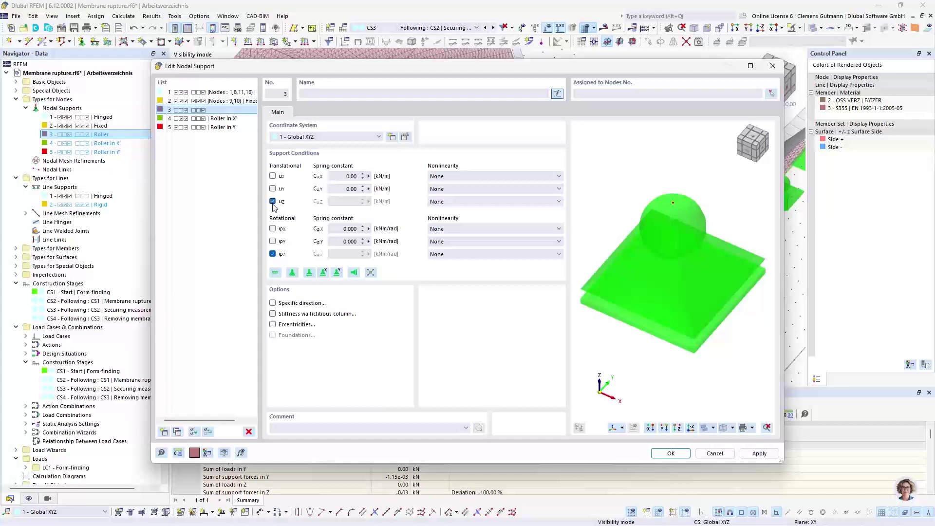
left_click(273, 176)
left_click(273, 253)
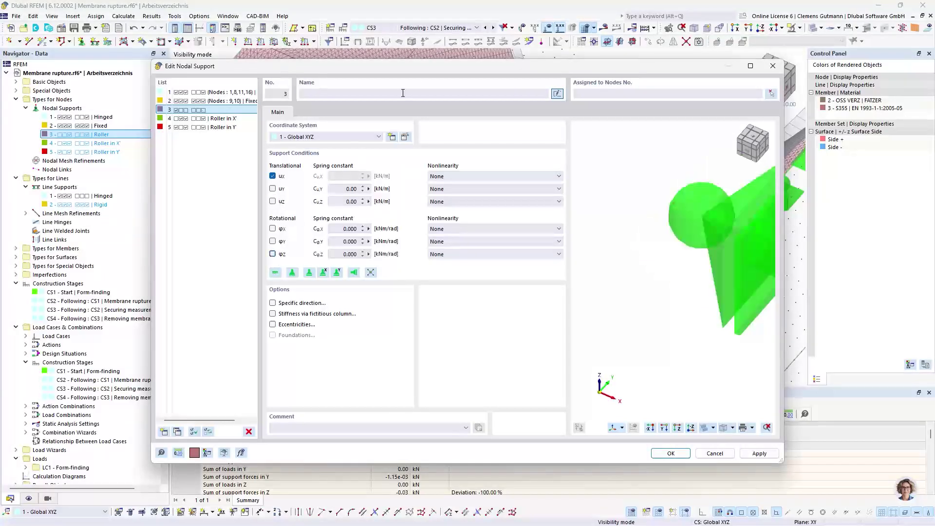
left_click_drag(421, 65, 391, 126)
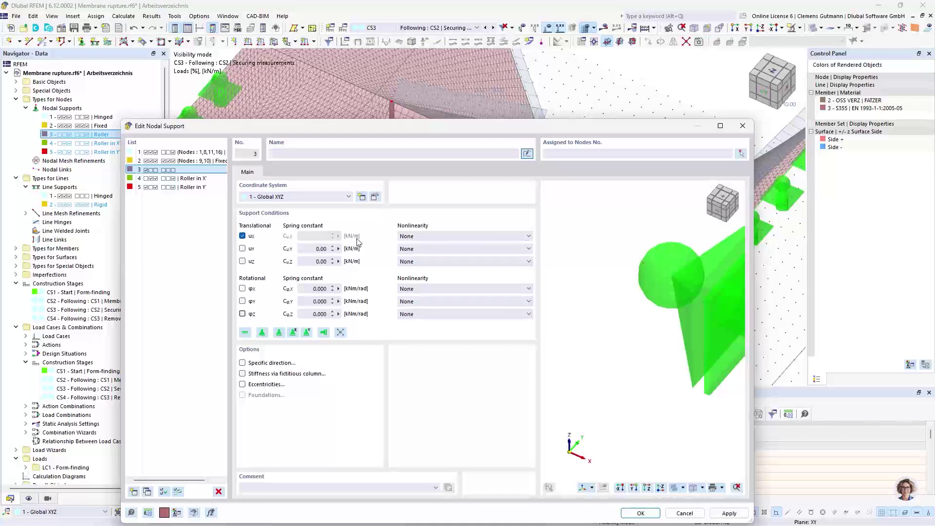
left_click(243, 235)
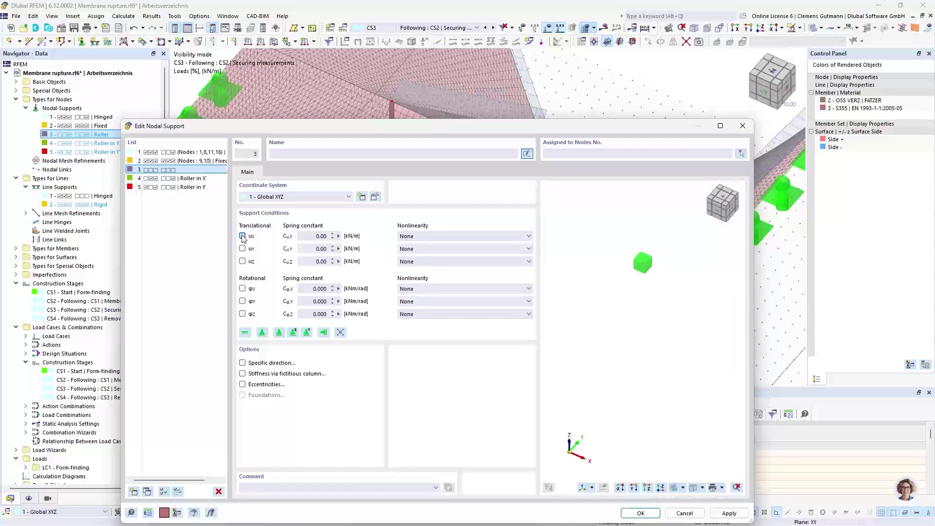
- Start a formula for the support's spring constant Cu,X with materials[2].elasticity_modulus_global
left_click(338, 236)
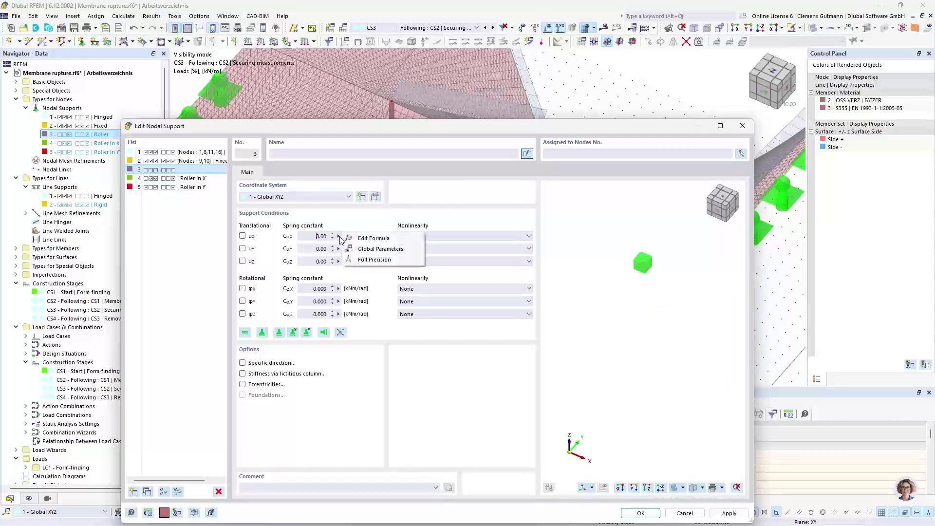
left_click(373, 238)
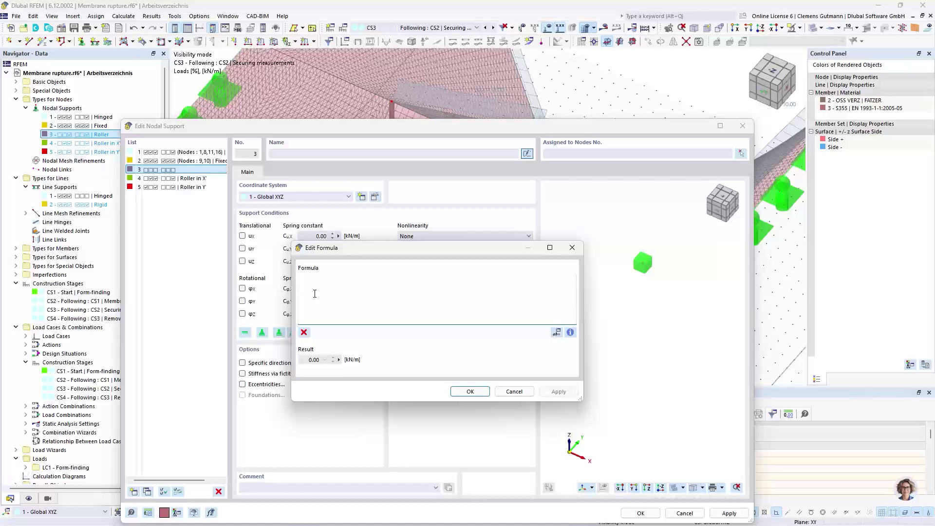
left_click(315, 294)
type("material")
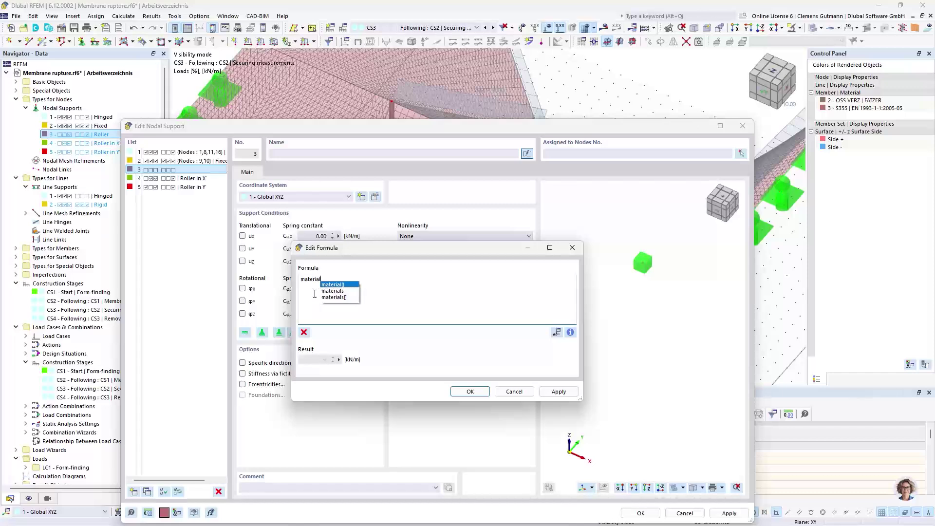
type("s[")
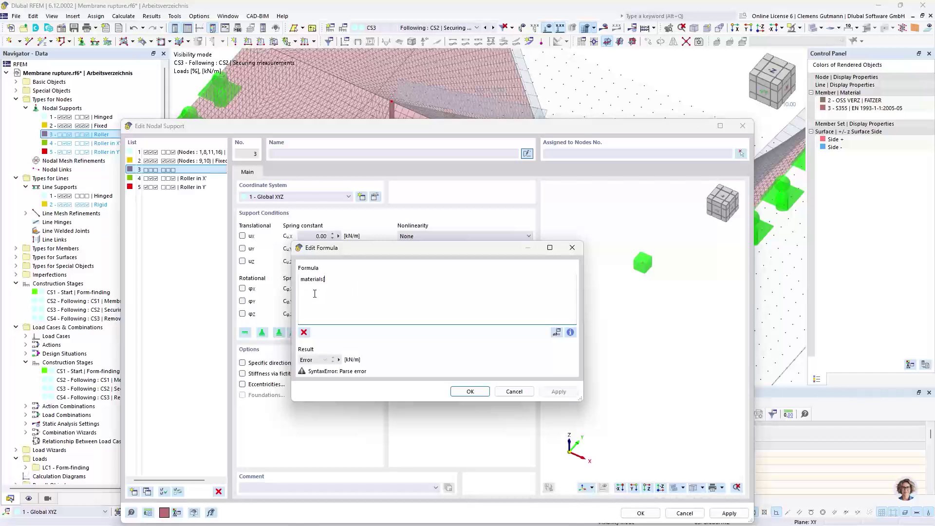
type("2].")
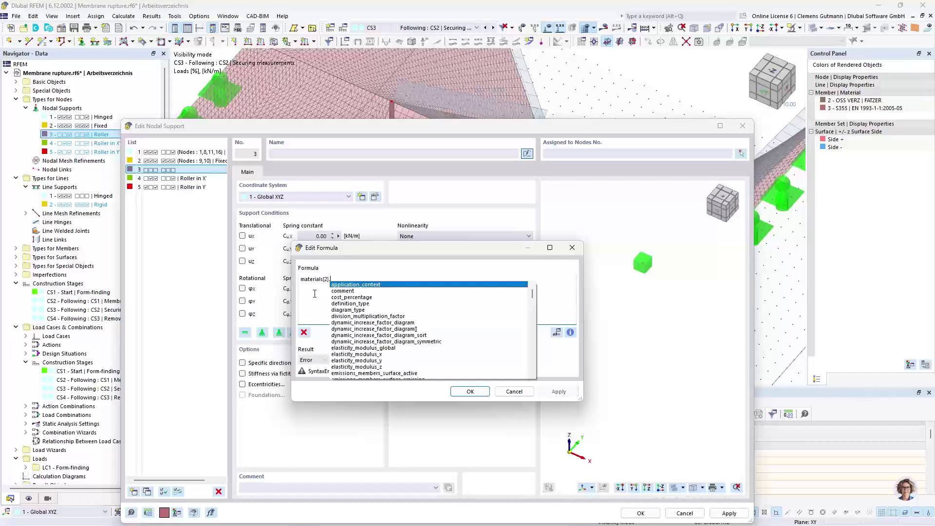
type("el")
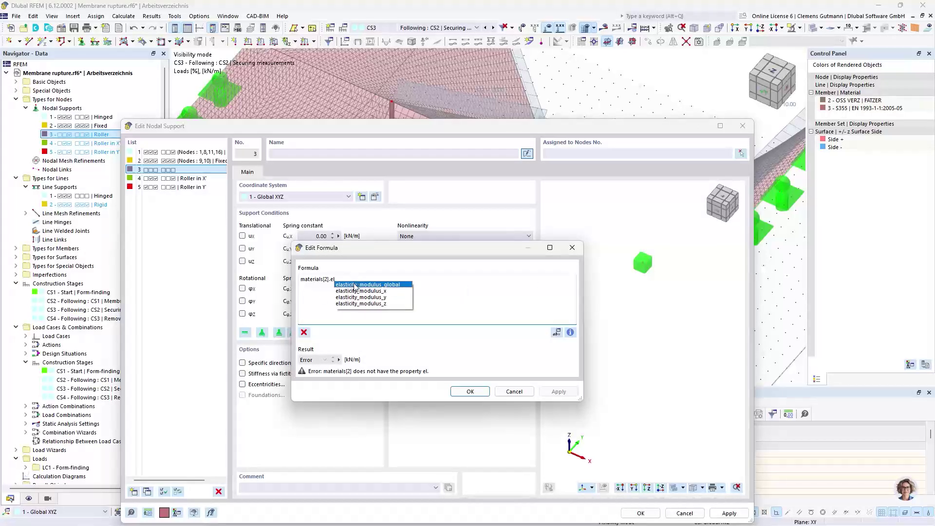
double_click(355, 284)
- Complete the Cu,X spring formula by multiplying with sections[1].A and dividing by 16, and accept it
type("*")
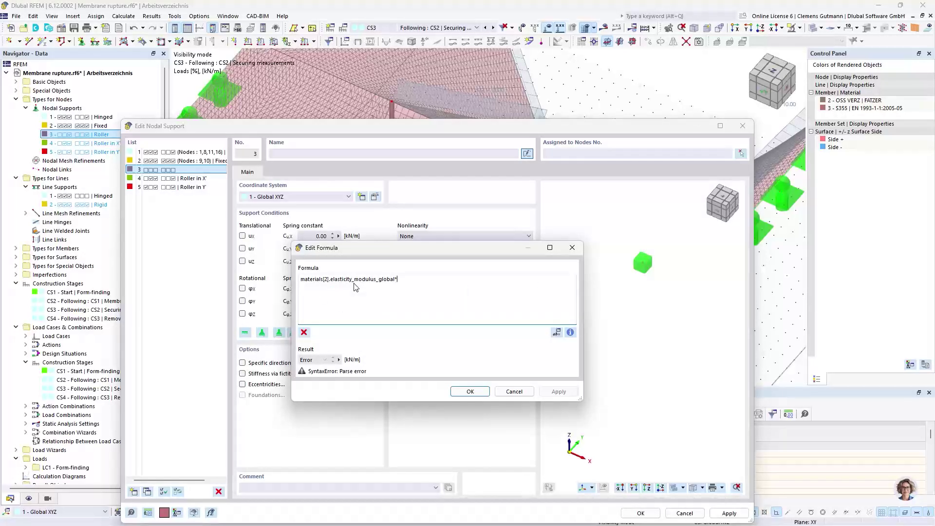
type("section")
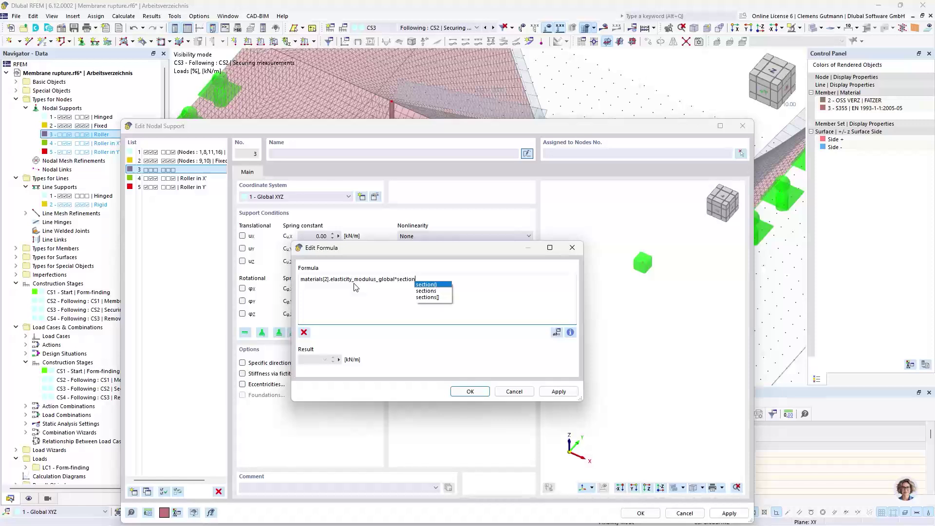
type("s[1]")
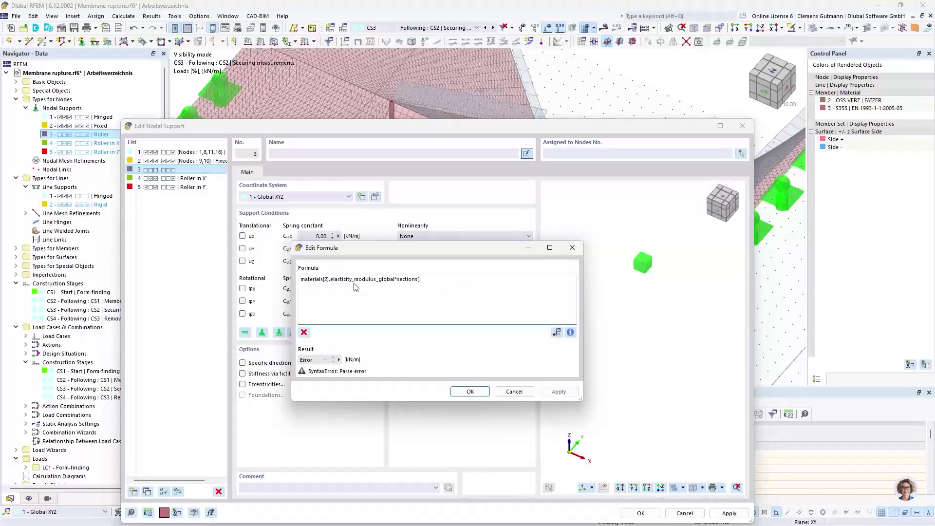
type(".A")
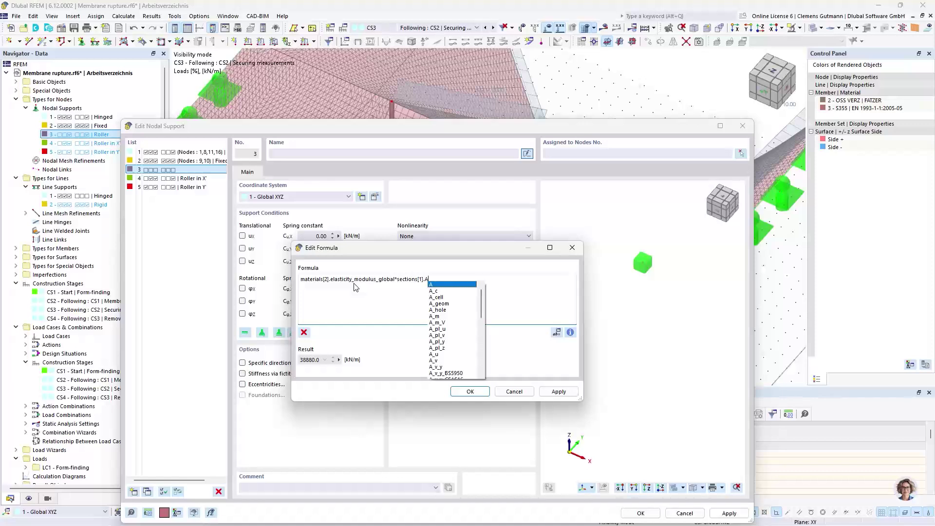
type("*")
key("BackSpace")
type("/")
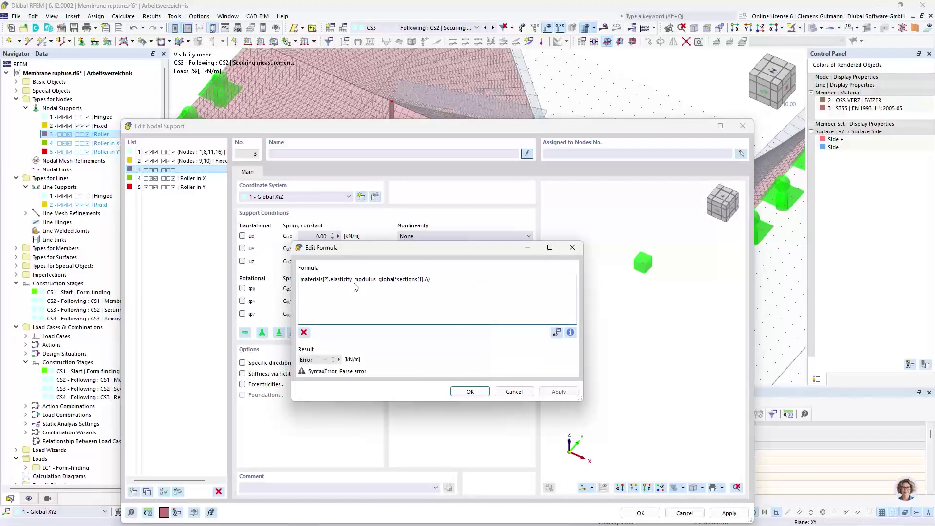
type("16")
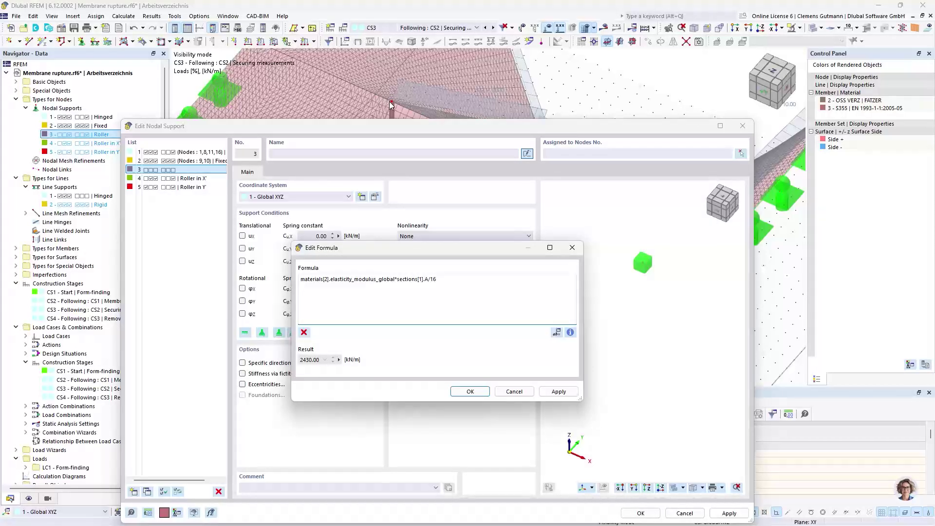
left_click(467, 394)
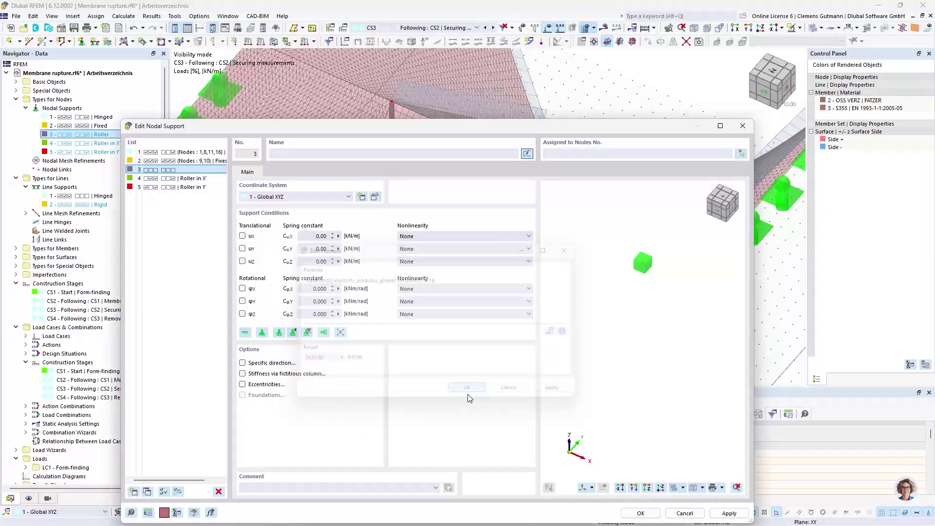
- Set the nonlinearity of the uX spring to Failure if negative PX
left_click(421, 238)
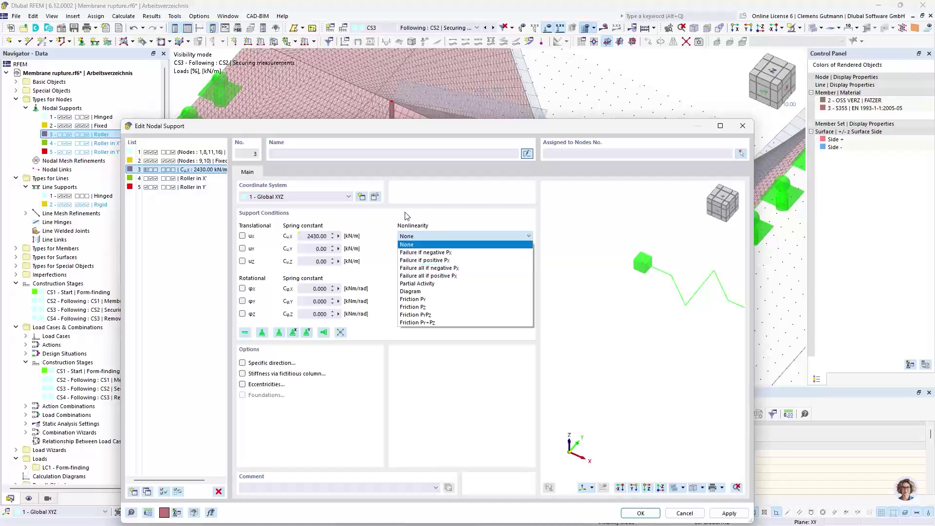
left_click(424, 216)
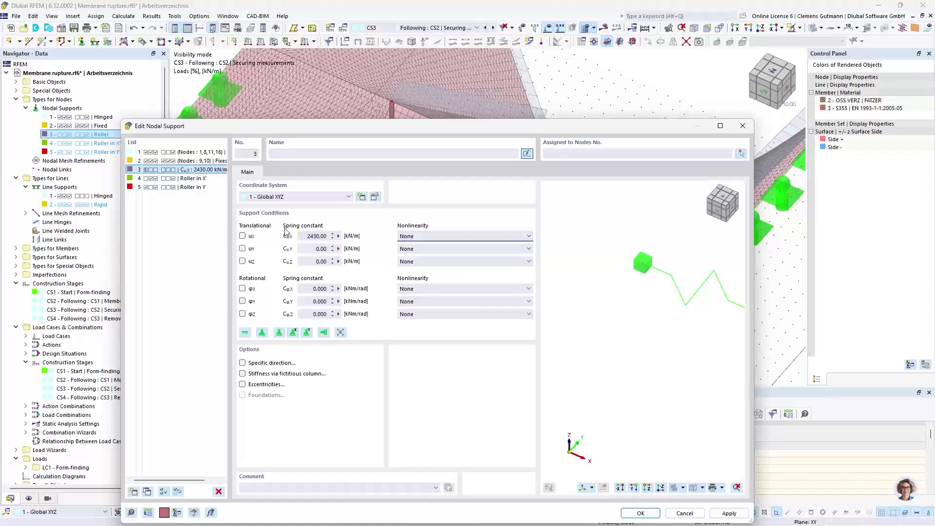
left_click(427, 239)
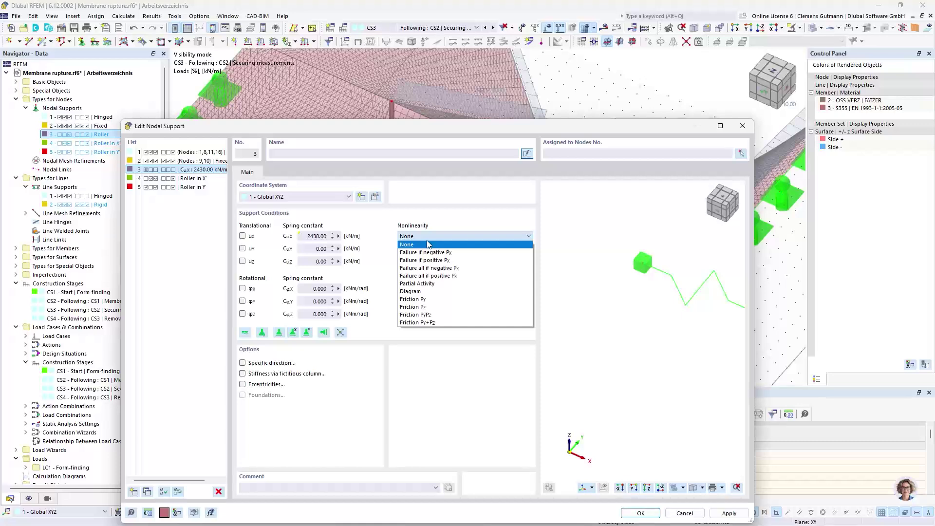
left_click(426, 252)
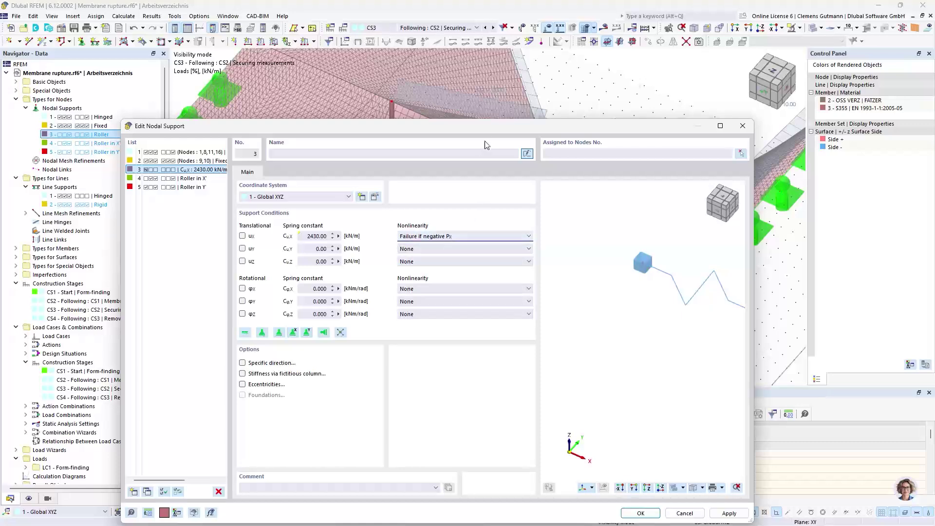
- Delete the unused nodal supports 4 (Roller in X') and 5 (Roller in Y')
mouse_move(486, 130)
left_mouse_down()
mouse_move(480, 338)
mouse_move(473, 142)
left_mouse_up()
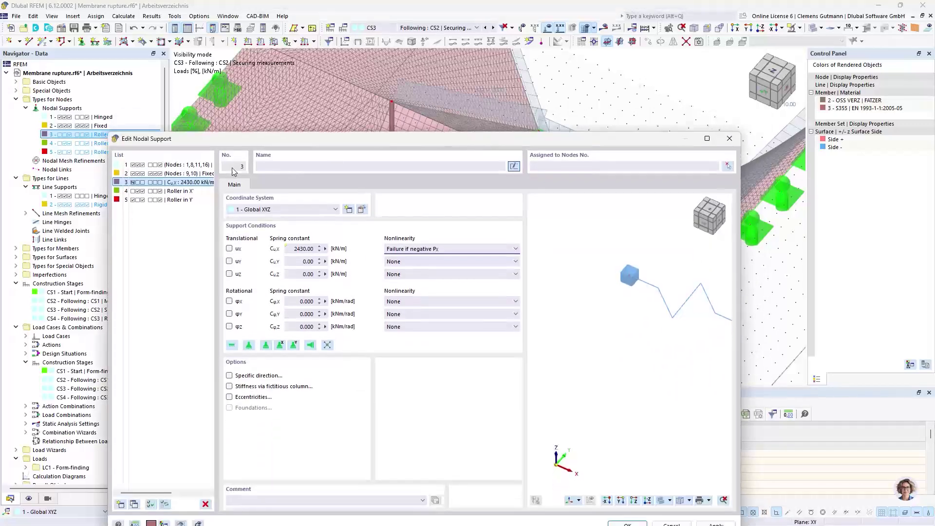
left_click(186, 191)
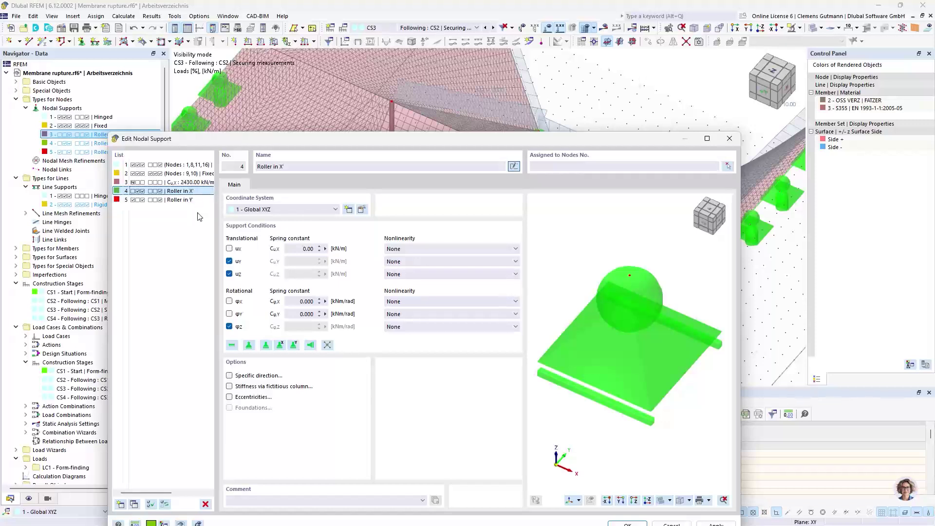
left_click_drag(293, 166, 230, 152)
key("BackSpace")
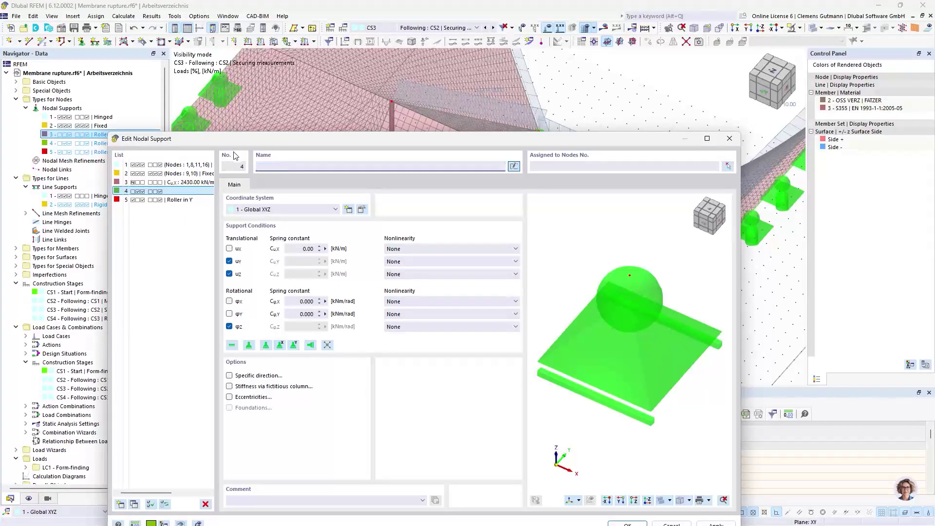
left_click(176, 200, "shift")
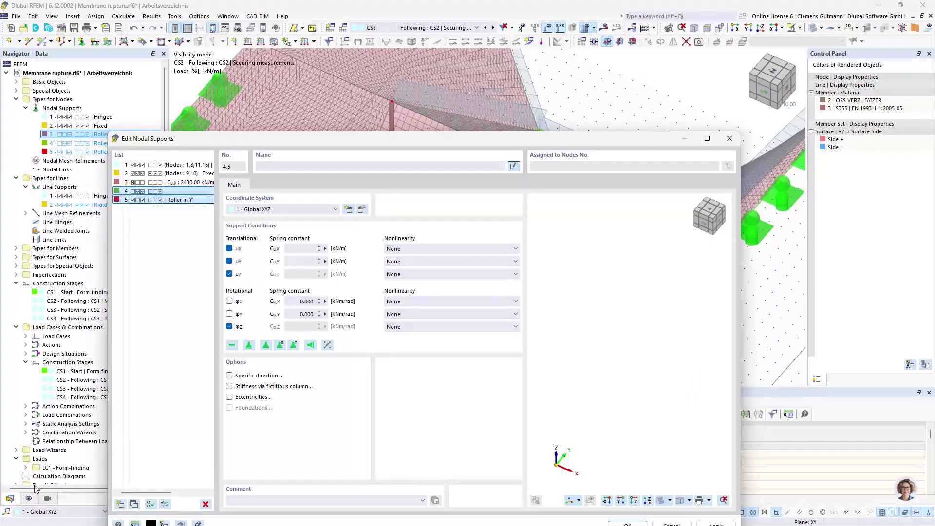
left_click(206, 504)
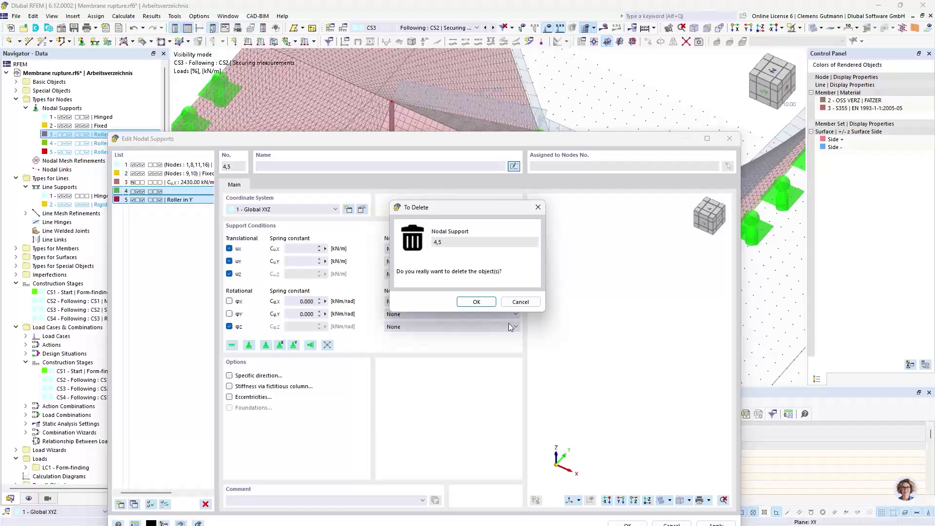
left_click(485, 302)
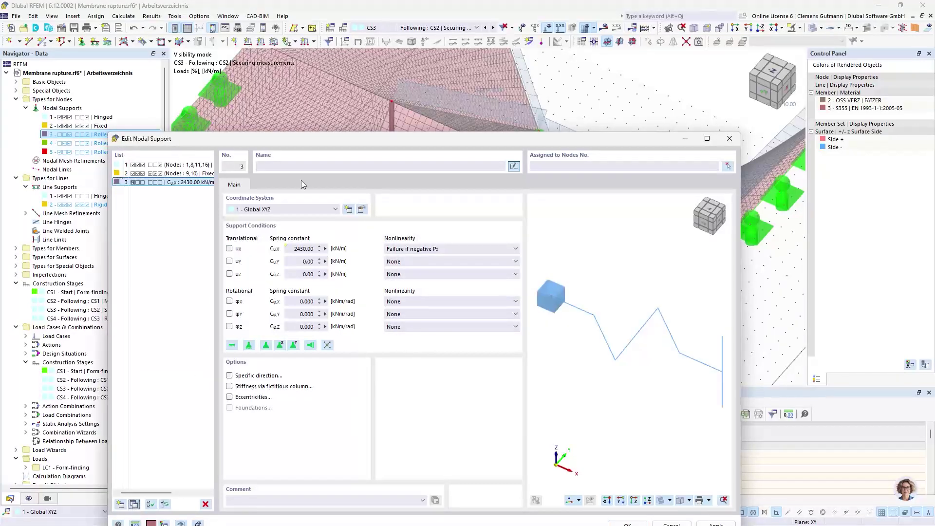
- Duplicate nodal support 3 and set the copy's uX nonlinearity to Failure if positive PX
left_click(134, 504)
left_click(415, 249)
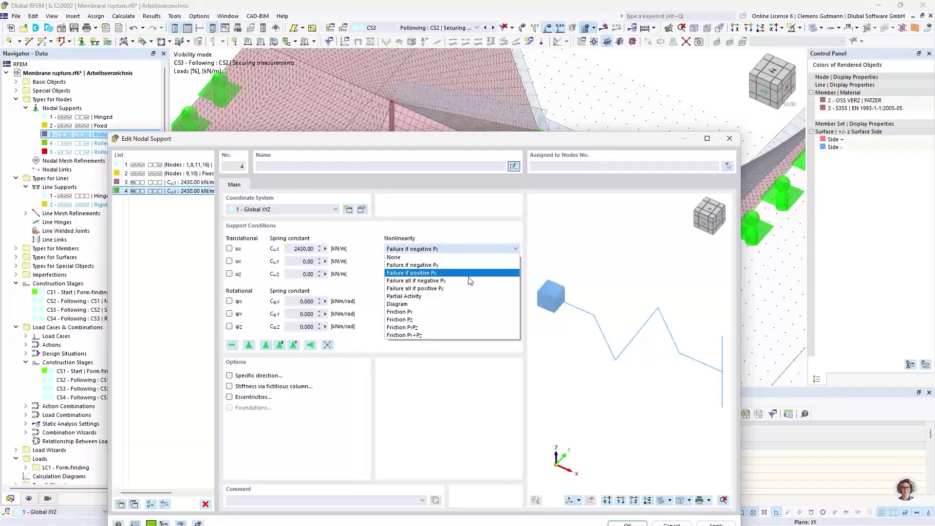
left_click(441, 273)
- Assign nodal support 3 to nodes 5 and 22, at the right mast's head and the membrane panel's right edge
left_click_drag(504, 141, 437, 244)
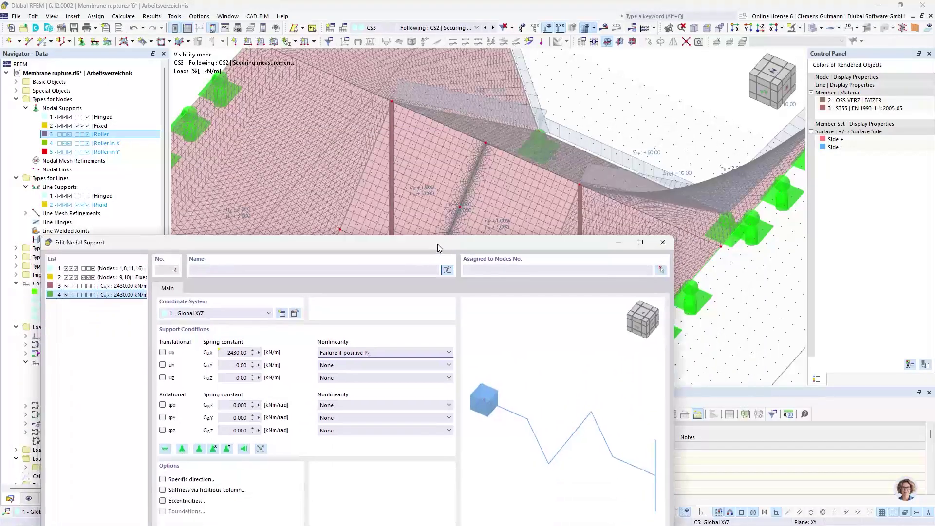
left_click(78, 286)
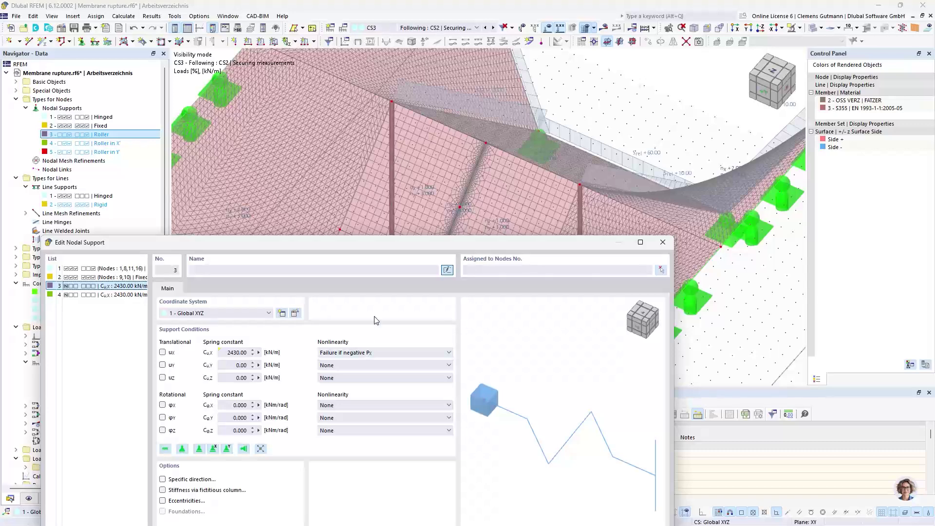
left_click_drag(397, 243, 425, 269)
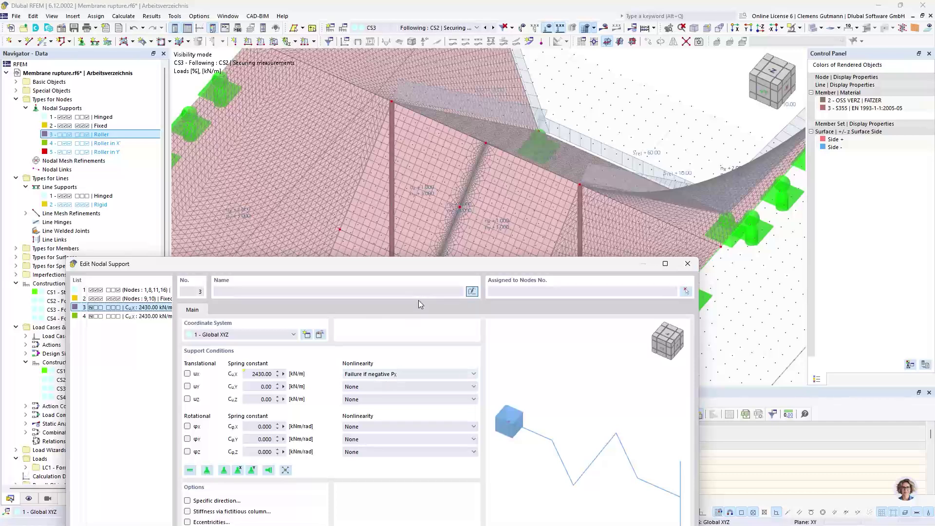
left_click_drag(434, 262, 432, 385)
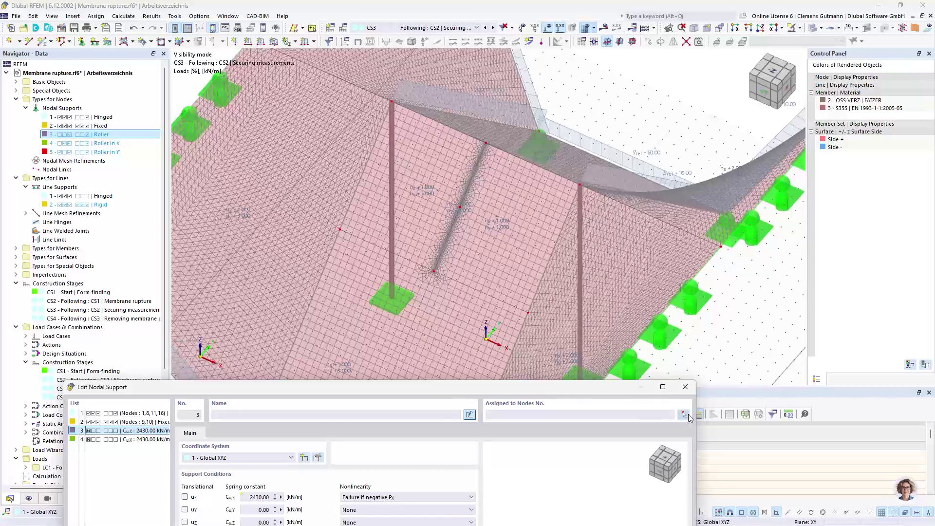
left_click(684, 414)
left_click(584, 190)
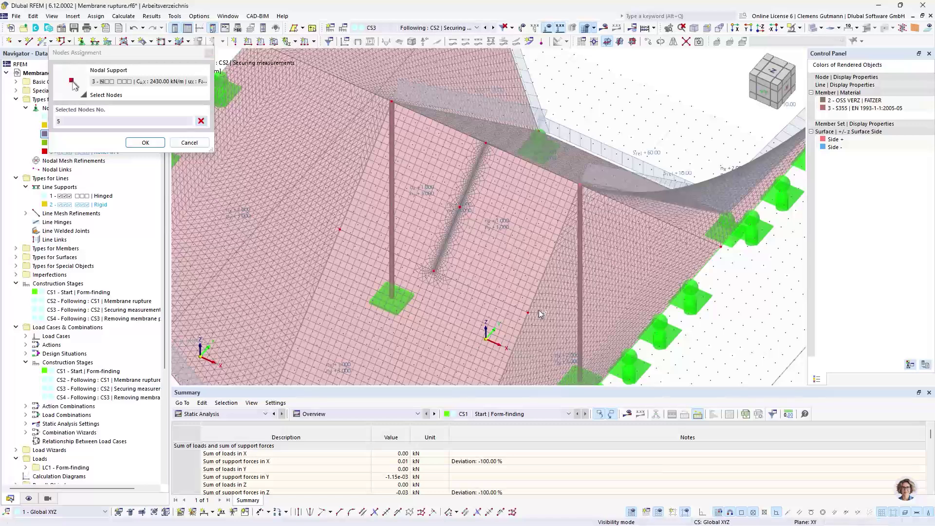
left_click(528, 313)
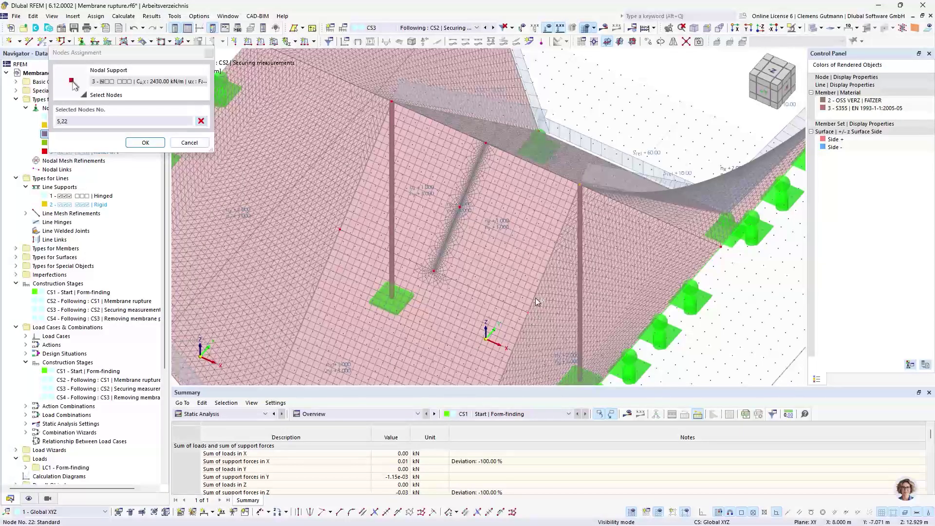
left_click(145, 142)
- Assign nodal support 4 to nodes 4 and 23 on the left mast side and accept the nodal support definitions
left_click_drag(262, 391, 270, 298)
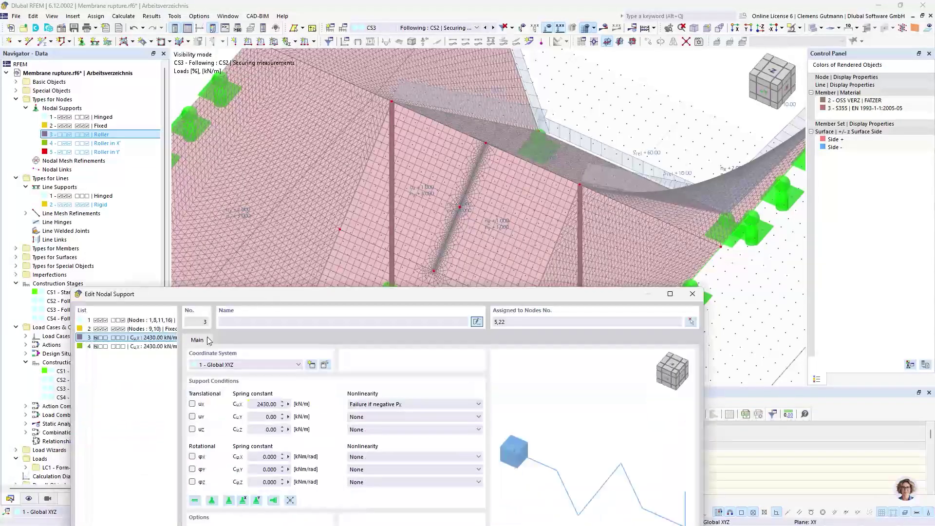
left_click(127, 346)
left_click(691, 321)
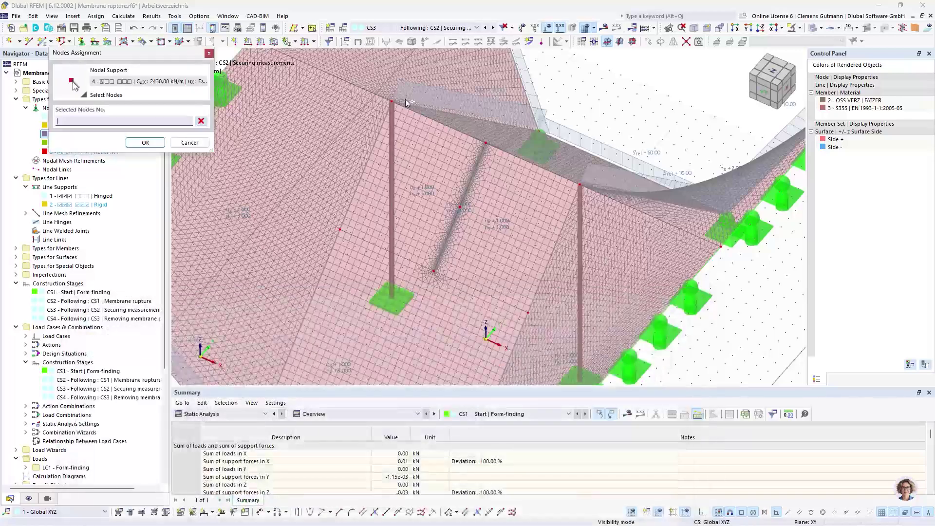
left_click(391, 101)
left_click(339, 229)
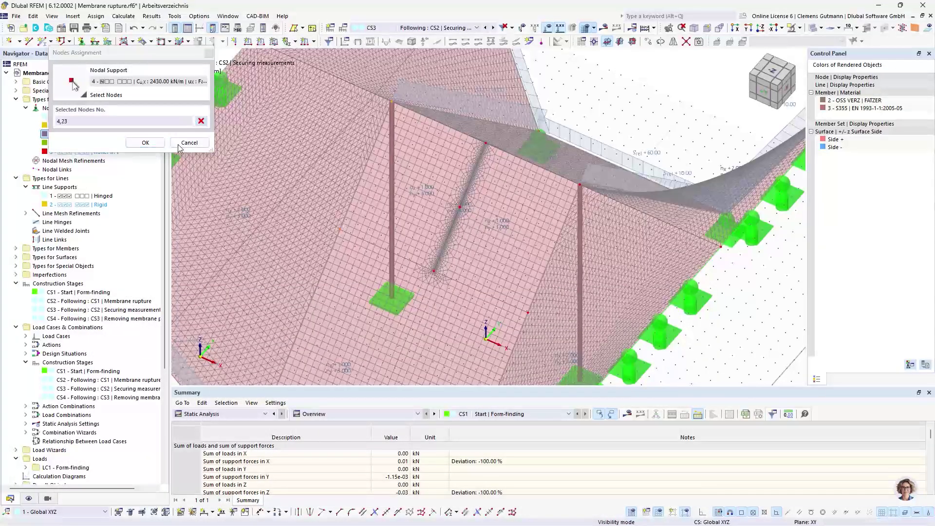
left_click(146, 142)
left_click_drag(574, 295, 611, 129)
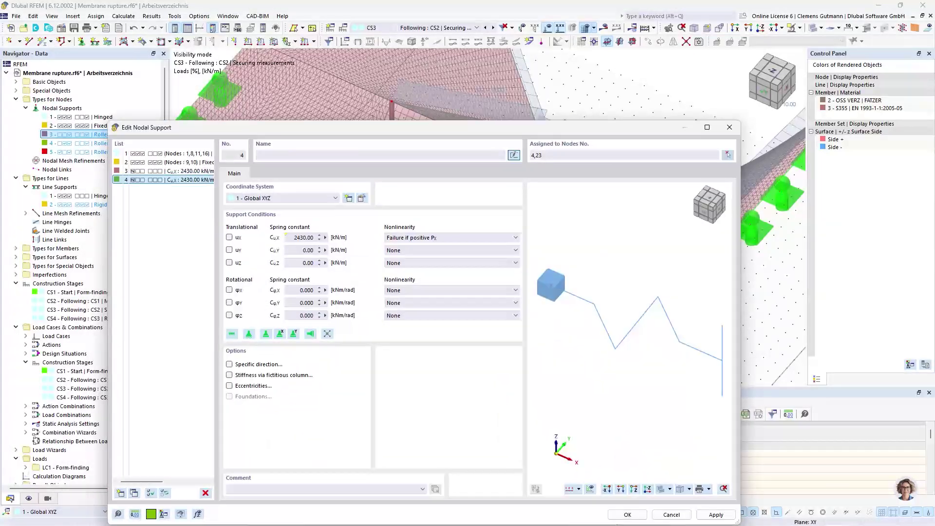
left_click(628, 515)
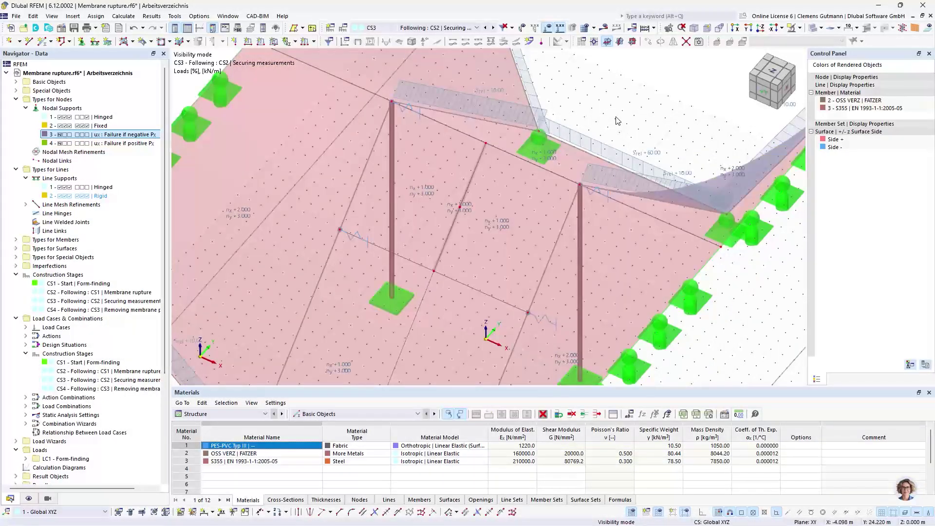
- Inspect the spring supports in the model, view construction stage CS4, and return to CS3
scroll(618, 120, "down", 2)
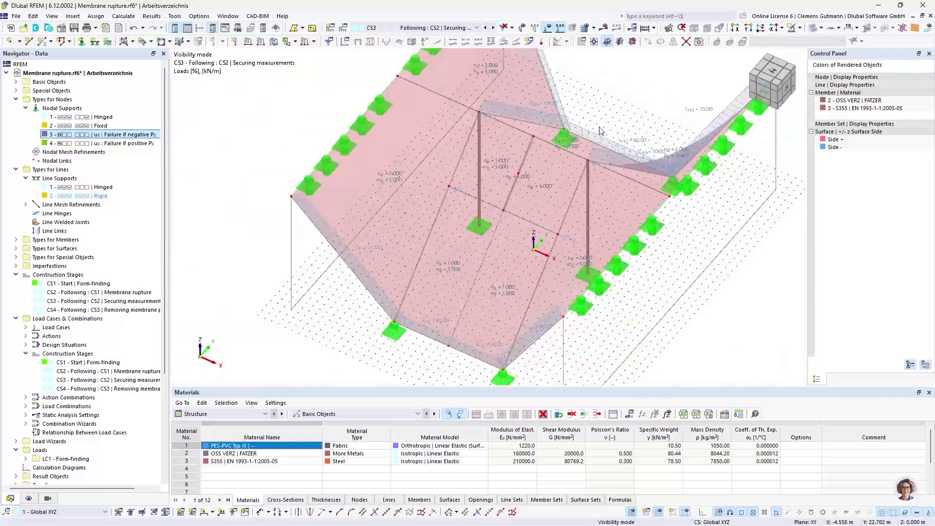
scroll(615, 119, "up", 2)
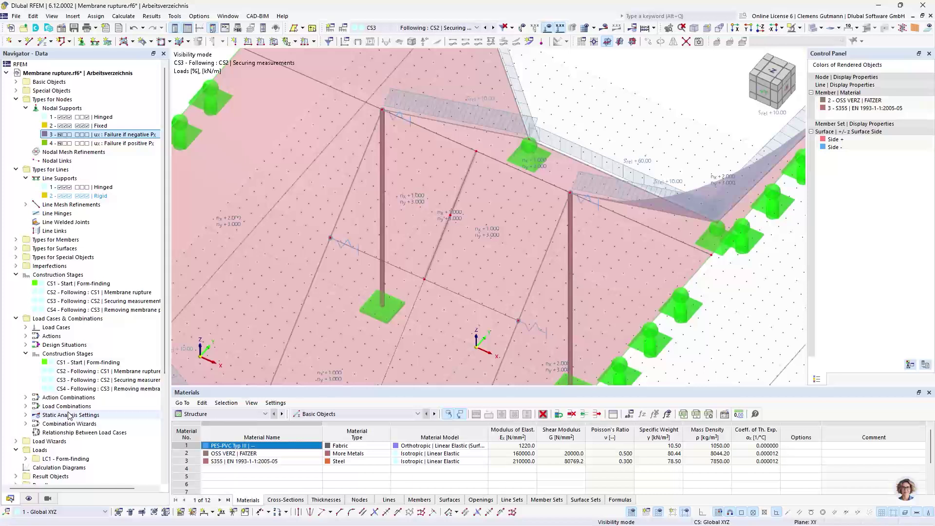
left_click(423, 28)
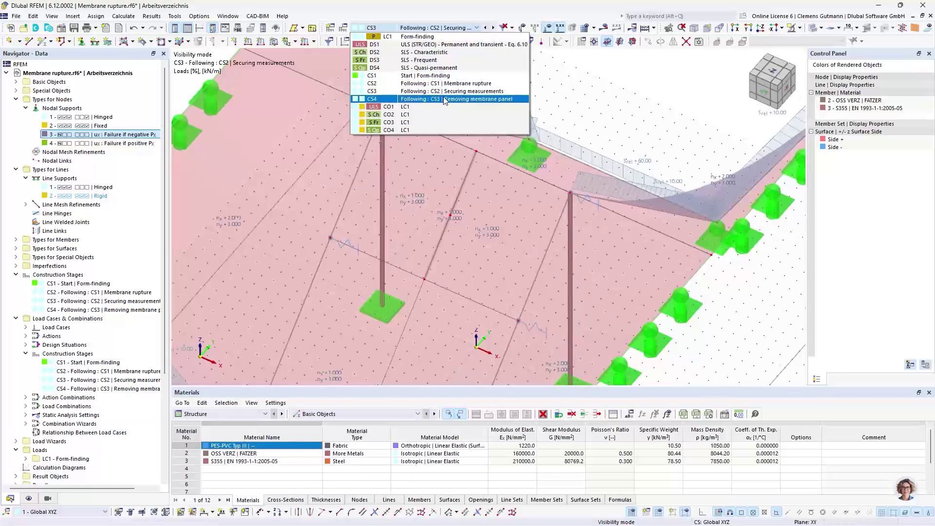
left_click(440, 99)
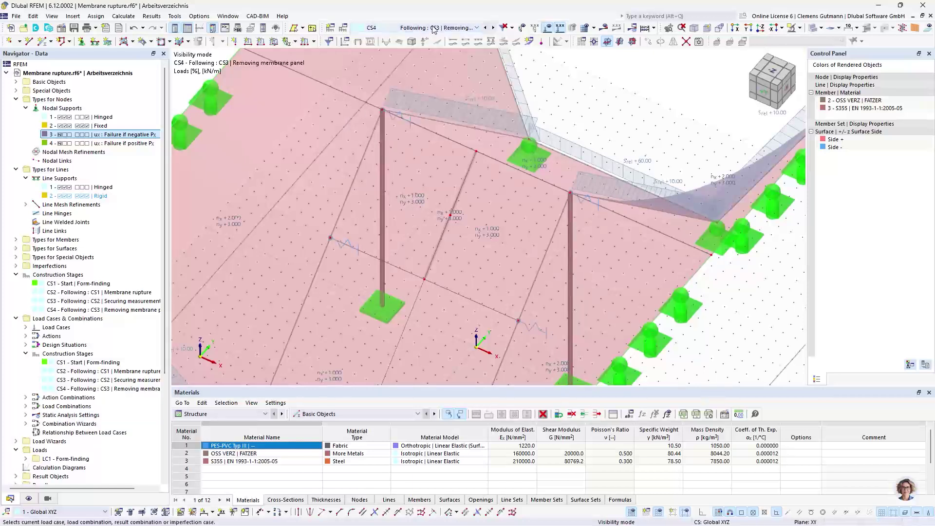
left_click(485, 28)
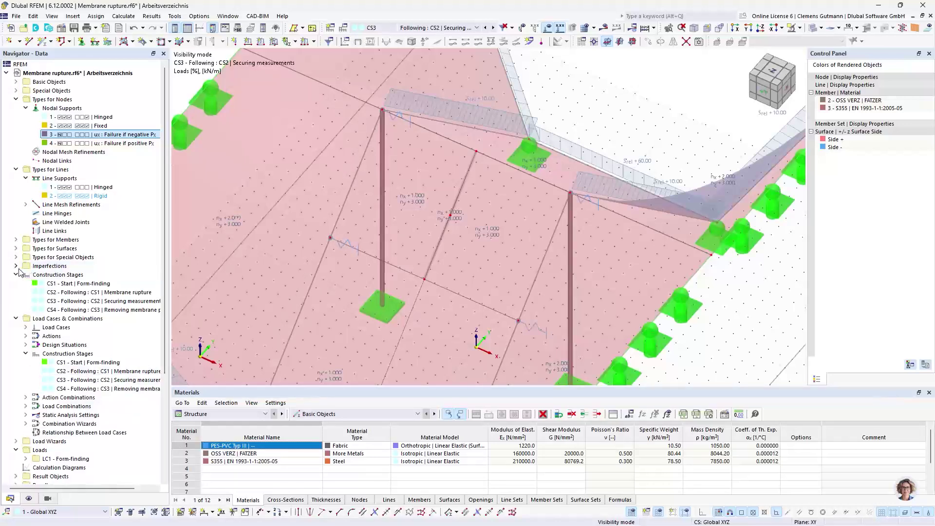
- Create a new load case with the action category Accidental actions
left_click(25, 327)
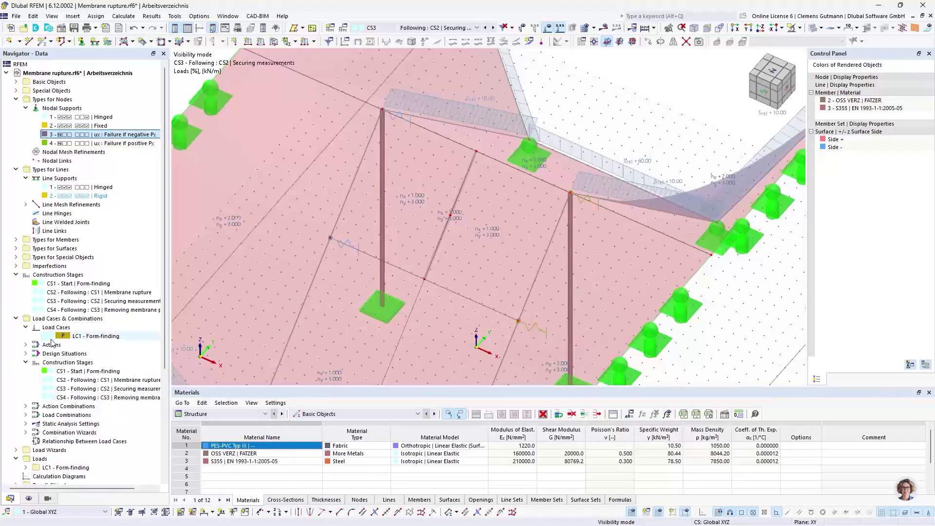
right_click(73, 327)
left_click(95, 332)
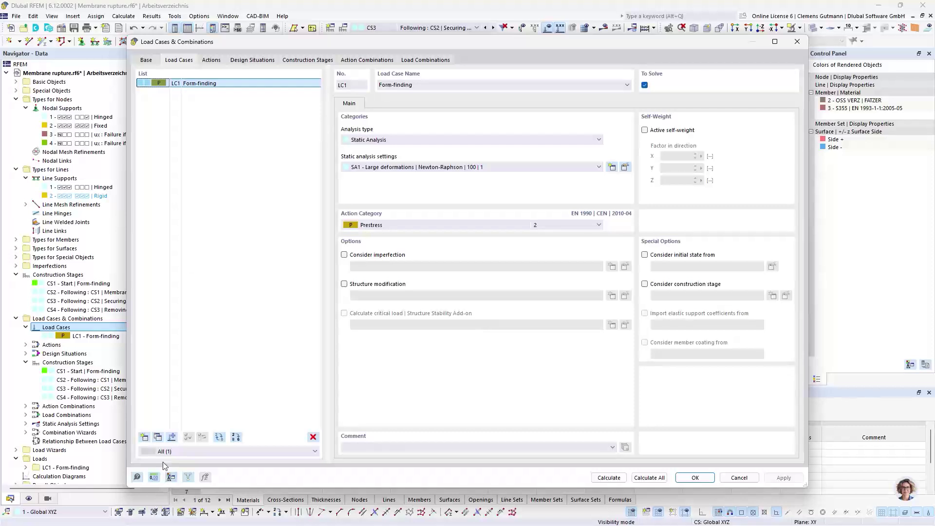
left_click(145, 437)
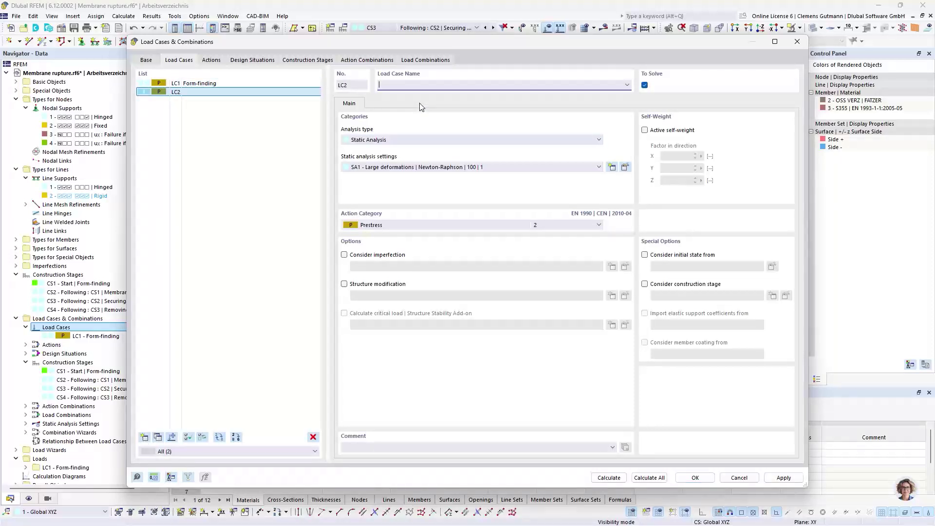
left_click(383, 227)
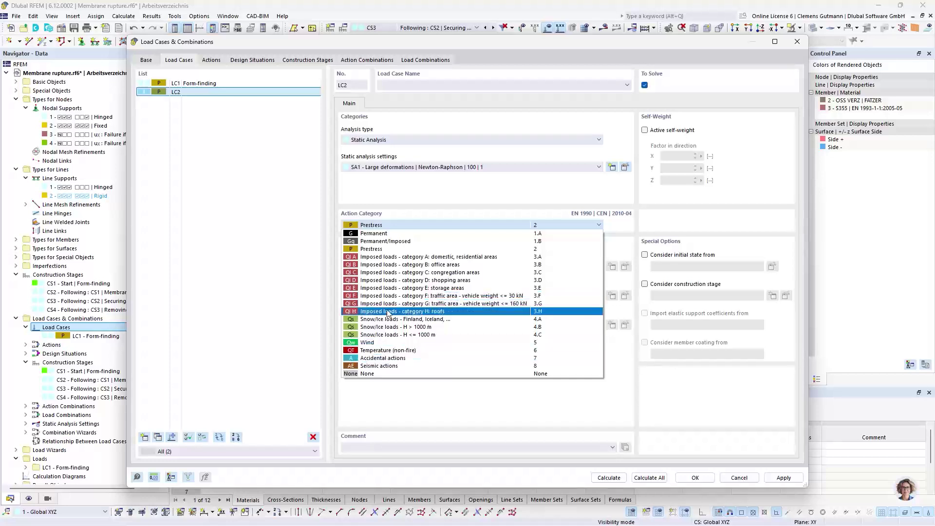
left_click(403, 359)
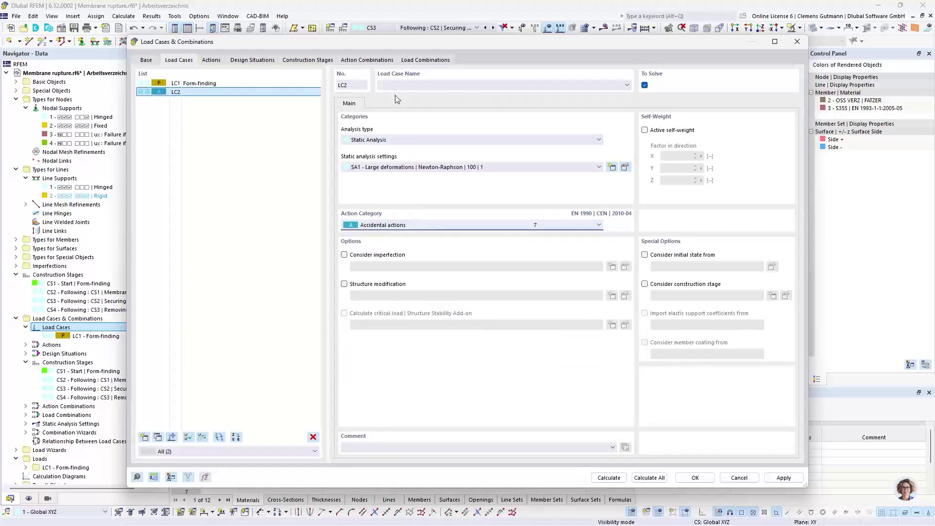
- Name the new load case Construction workers
left_click(402, 85)
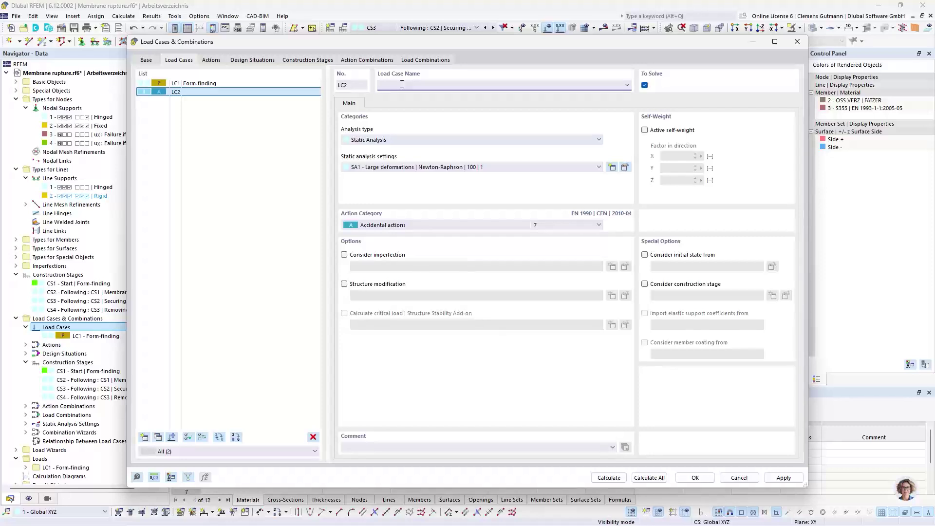
type("Construction workes")
key("Tab")
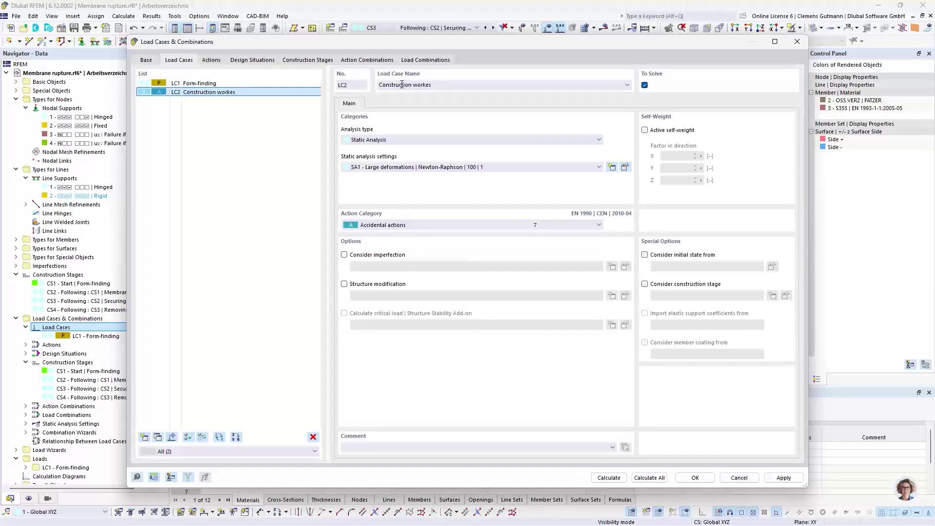
left_click(431, 85)
type("r")
key("Tab")
- Assign load case LC2 Construction workers to construction stage CS3, Securing measurements
left_click(307, 59)
left_click(380, 104)
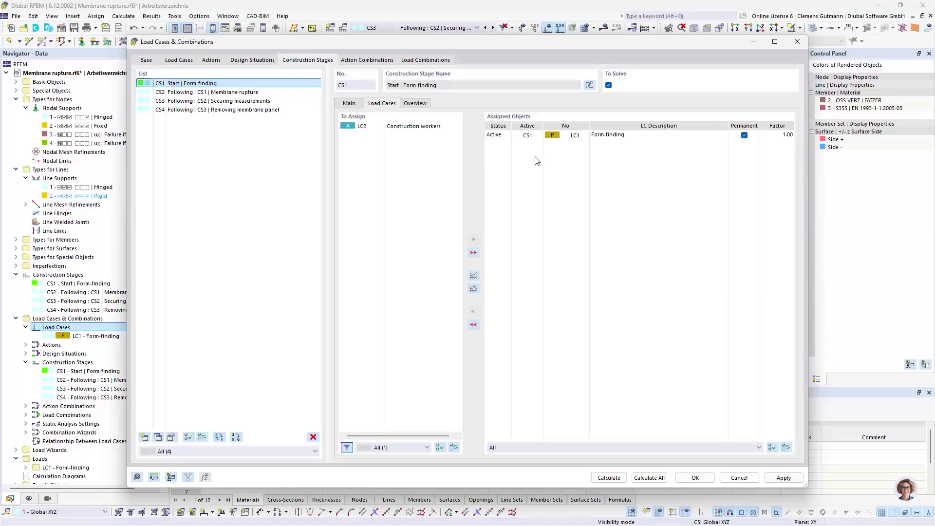
left_click(209, 92)
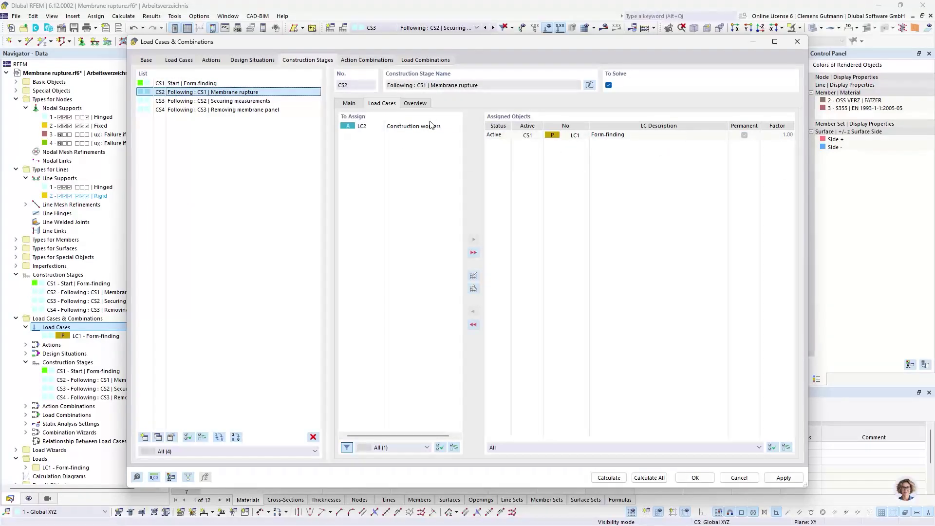
left_click(220, 101)
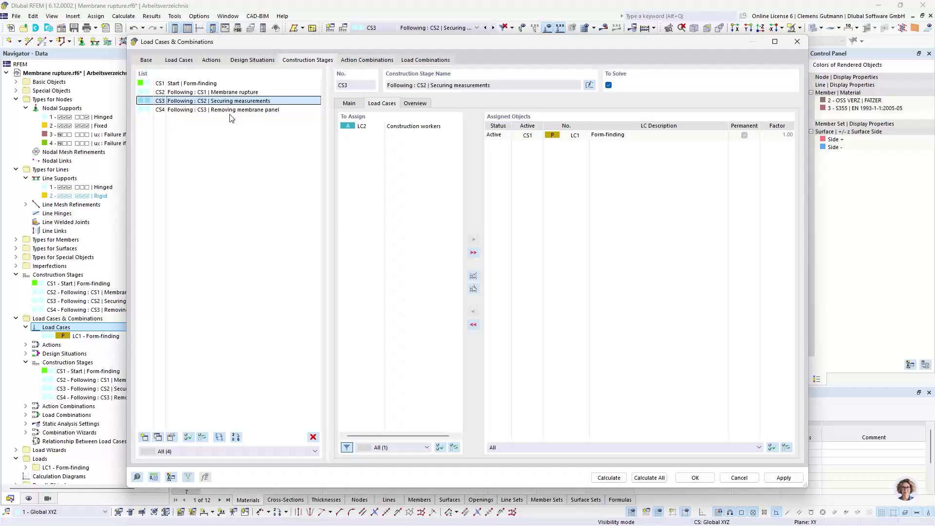
left_click(262, 110, "shift")
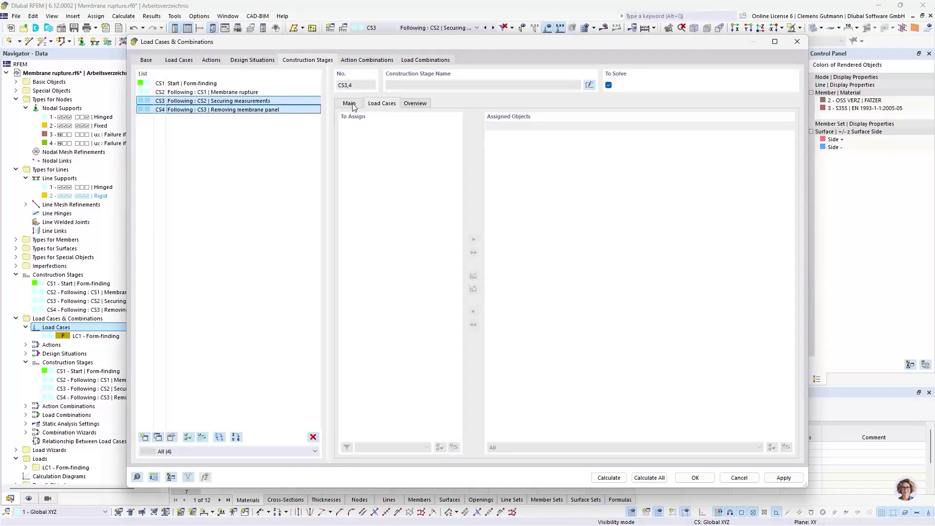
left_click(262, 101)
left_click(371, 126)
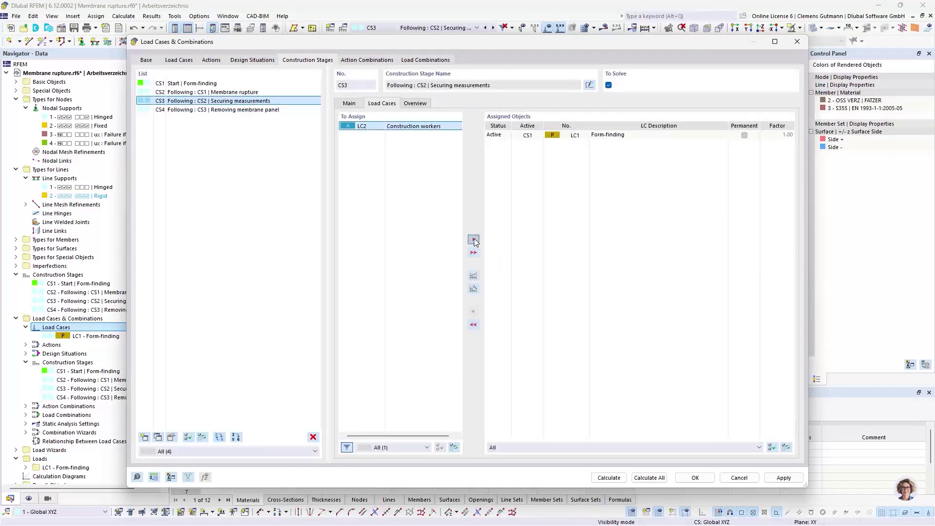
left_click(474, 239)
- Assign load case LC2 Construction workers to construction stage CS4, Removing membrane panel, as well and reselect CS3
left_click(292, 110)
left_click(370, 126)
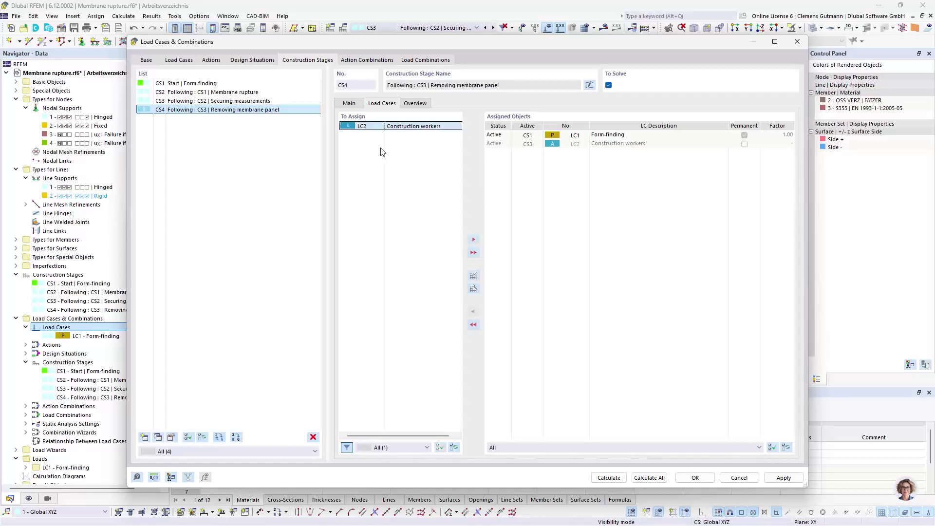
left_click(474, 239)
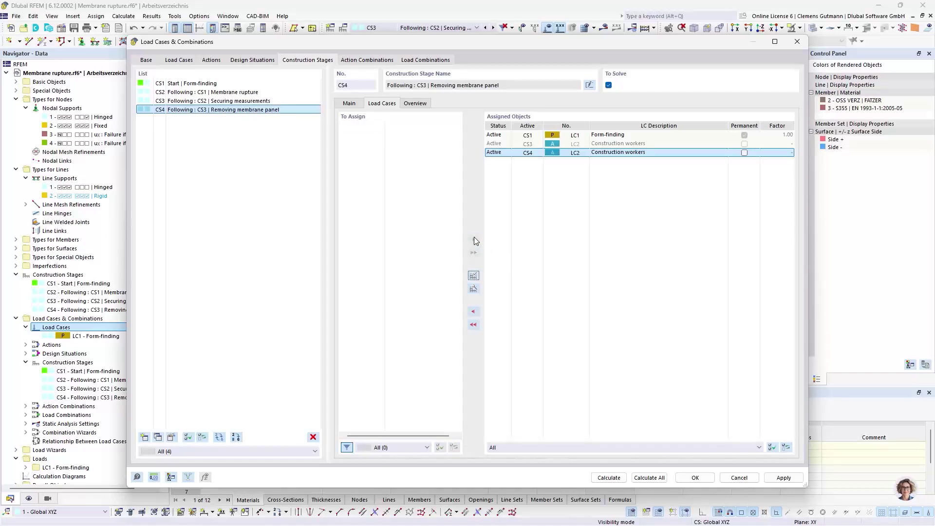
left_click(274, 101)
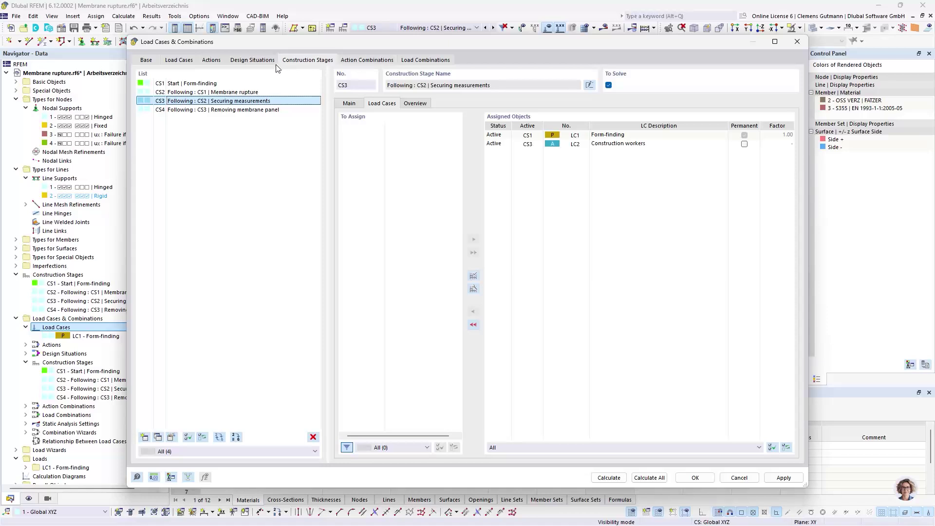
- Delete all existing design situations, DS1 to DS4, from the load cases and combinations settings
left_click(253, 60)
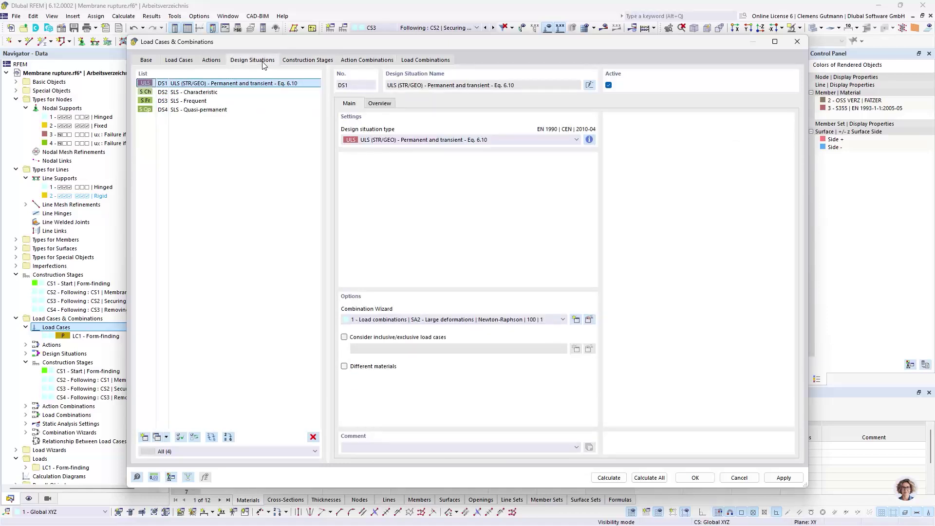
left_click(224, 92)
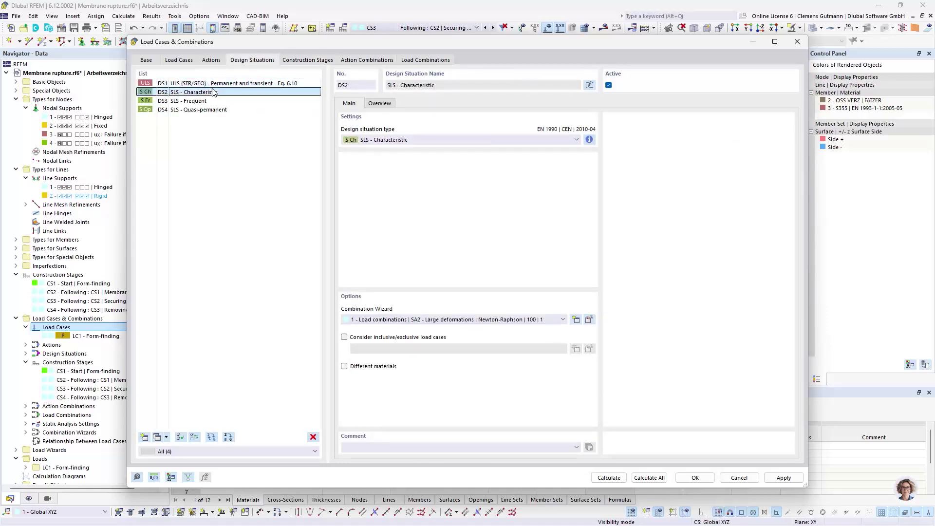
left_click(225, 111, "shift")
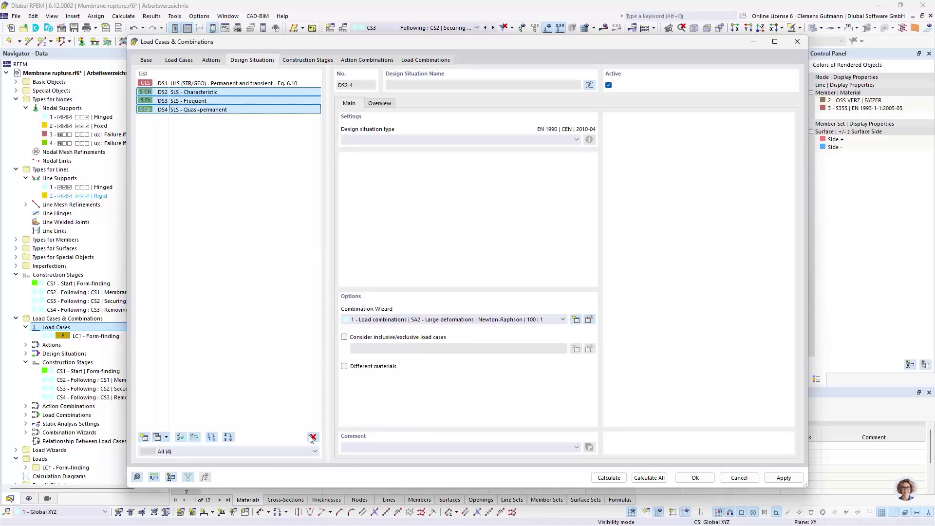
left_click(191, 85)
left_click(191, 110, "shift")
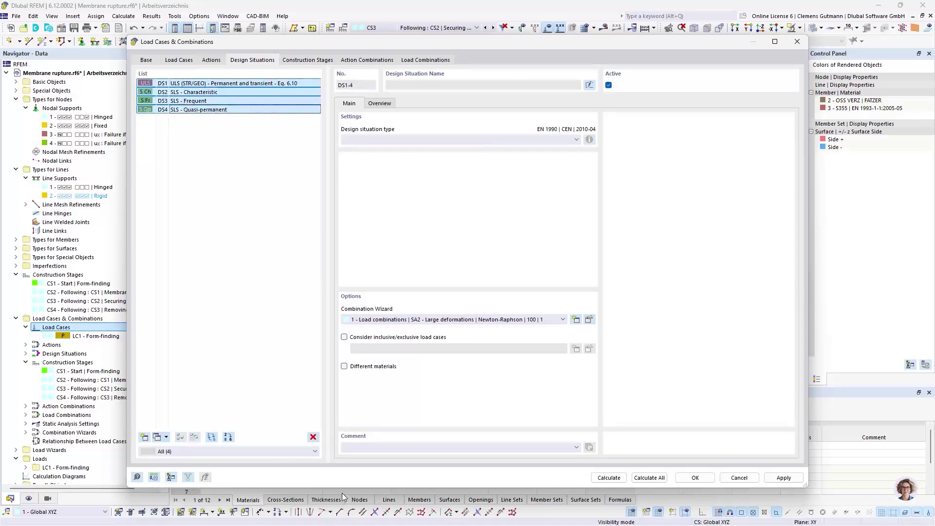
left_click(313, 438)
left_click(428, 300)
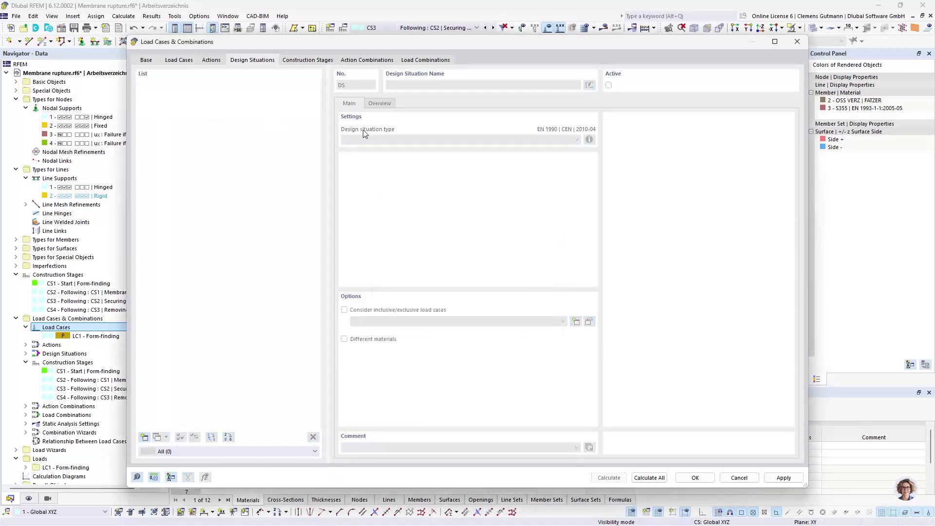
- Create a new design situation of the type ULS (STR/GEO) - Accidental - psi-2,1
left_click(144, 437)
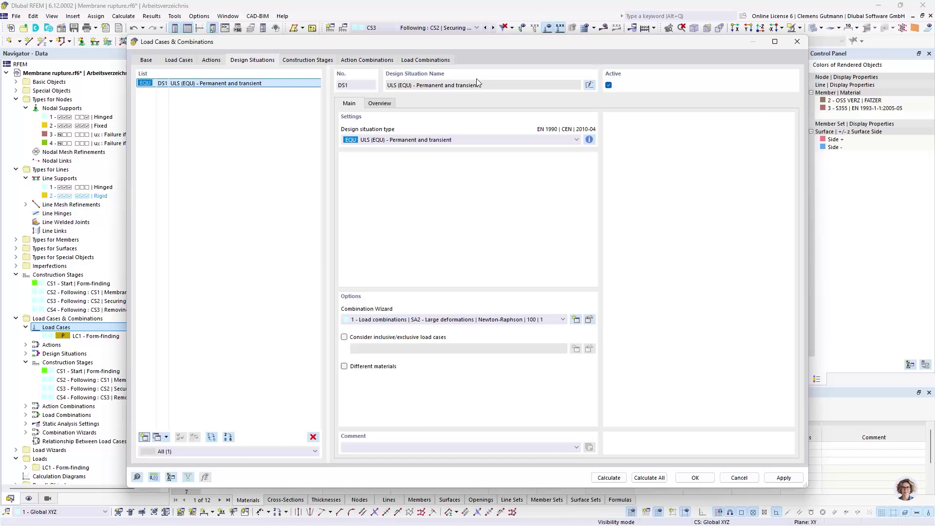
left_click(428, 140)
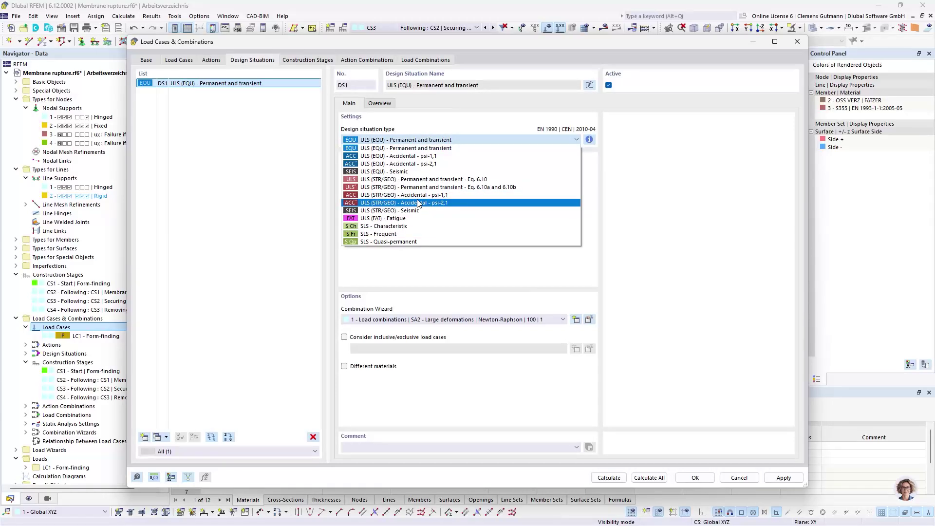
left_click(419, 197)
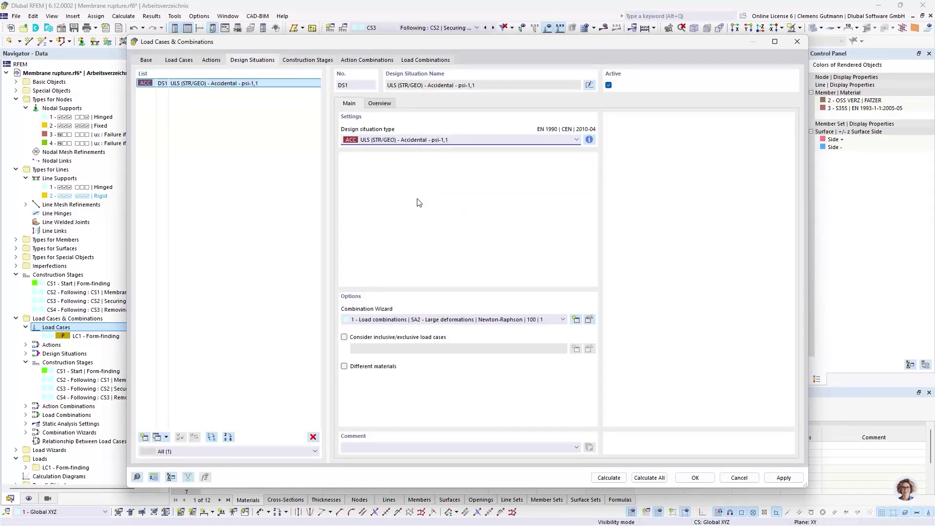
left_click(399, 140)
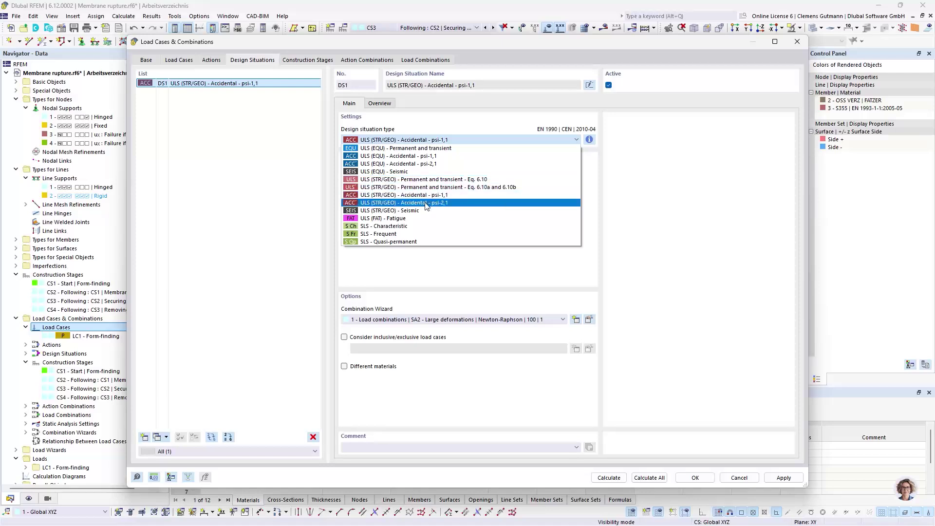
left_click(426, 202)
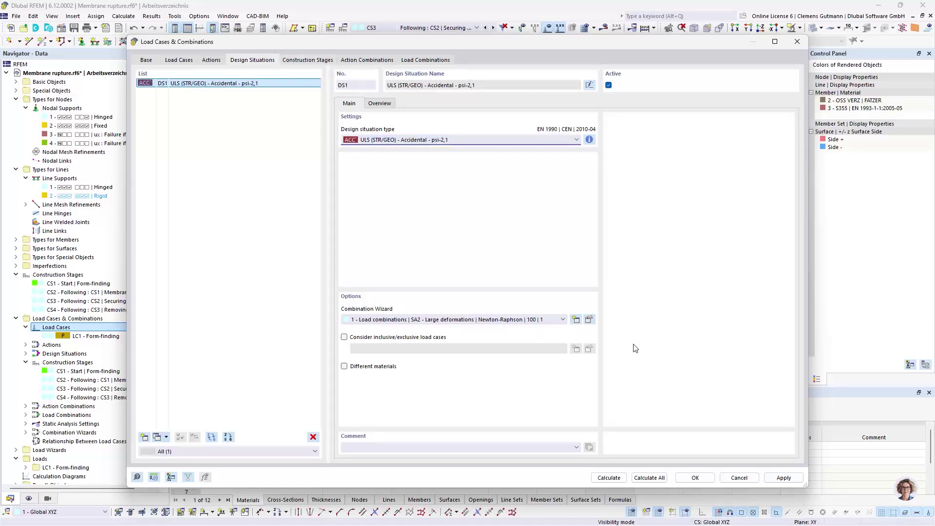
- Edit the design situation's combination wizard to consider the initial state, assigning construction stages CS1 to CS4 with Final State
left_click(586, 320)
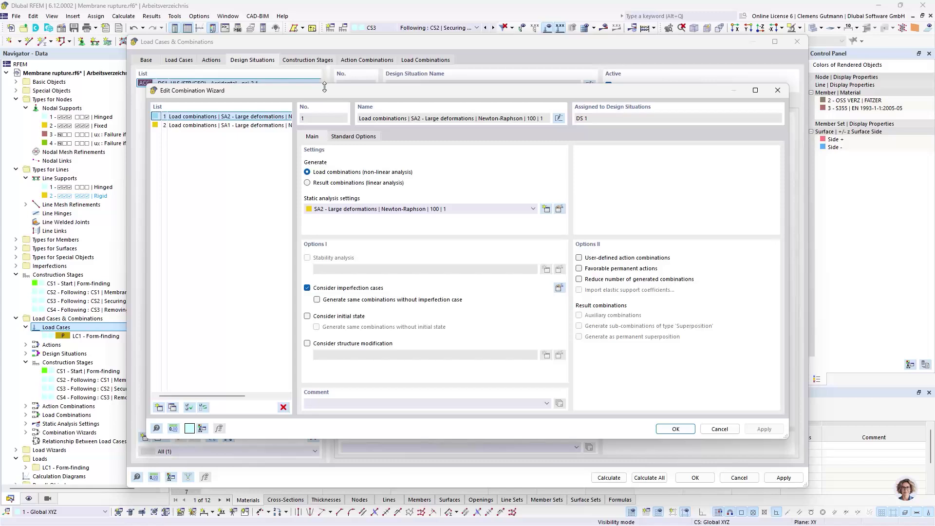
left_click(339, 316)
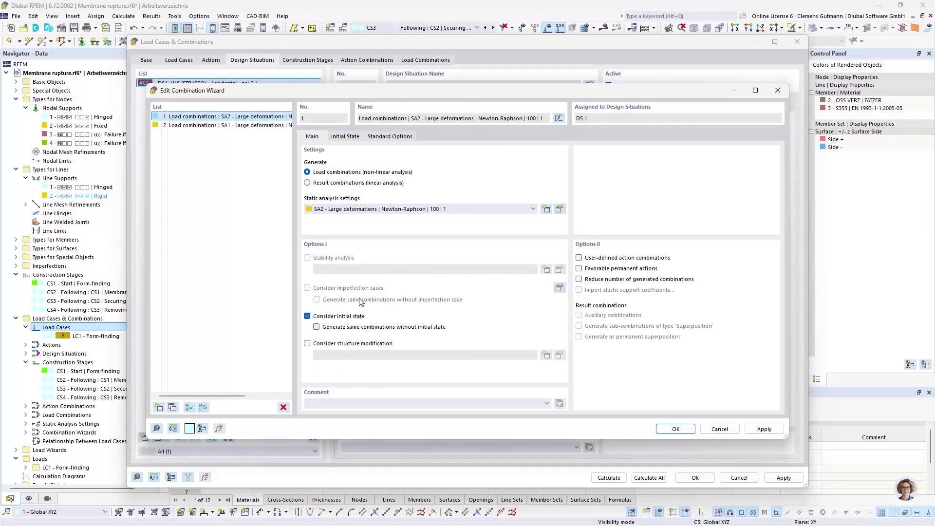
left_click(334, 138)
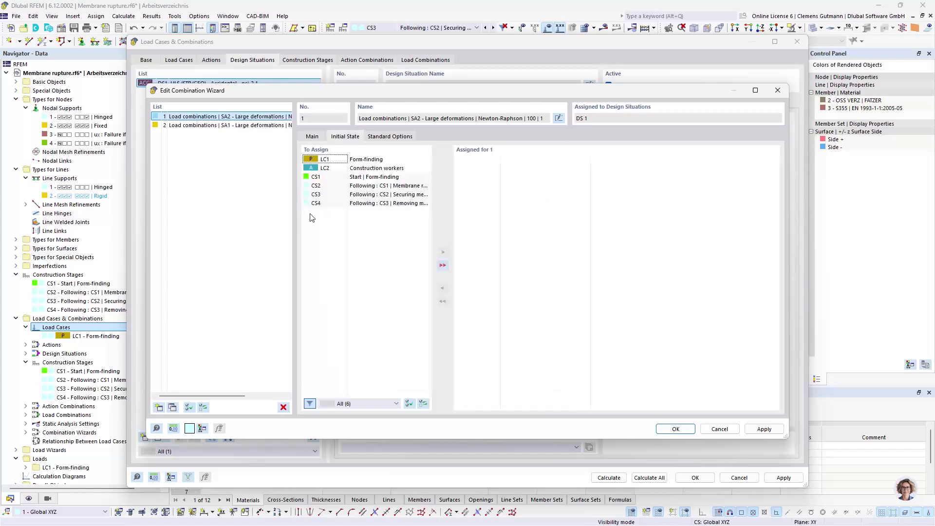
left_click(316, 177)
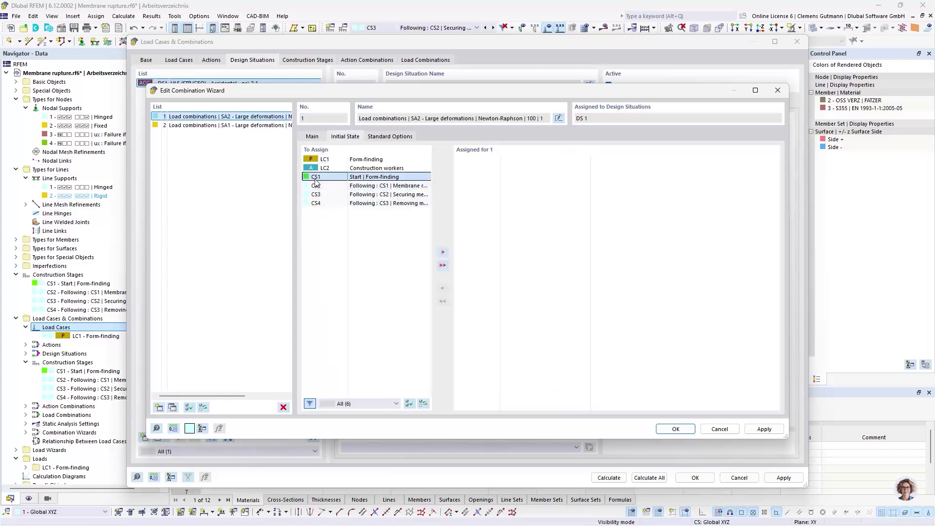
left_click(343, 203, "shift")
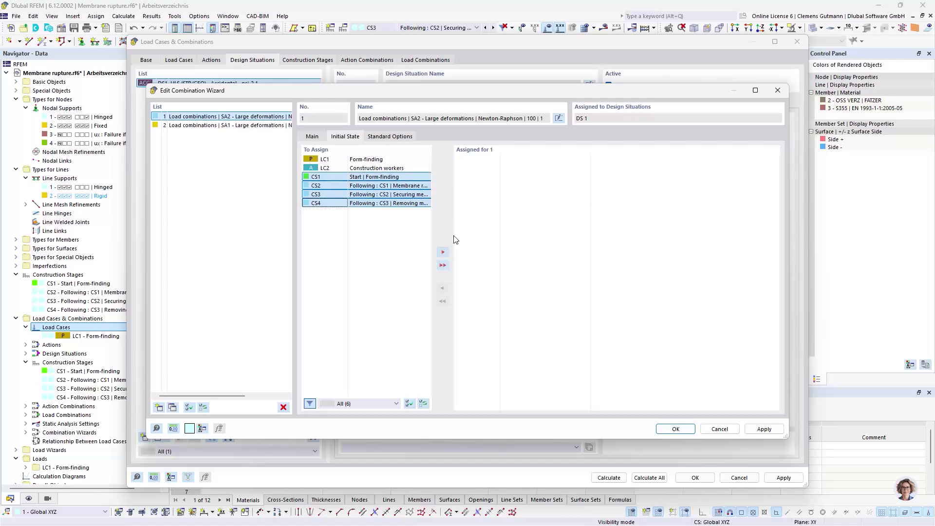
left_click(442, 252)
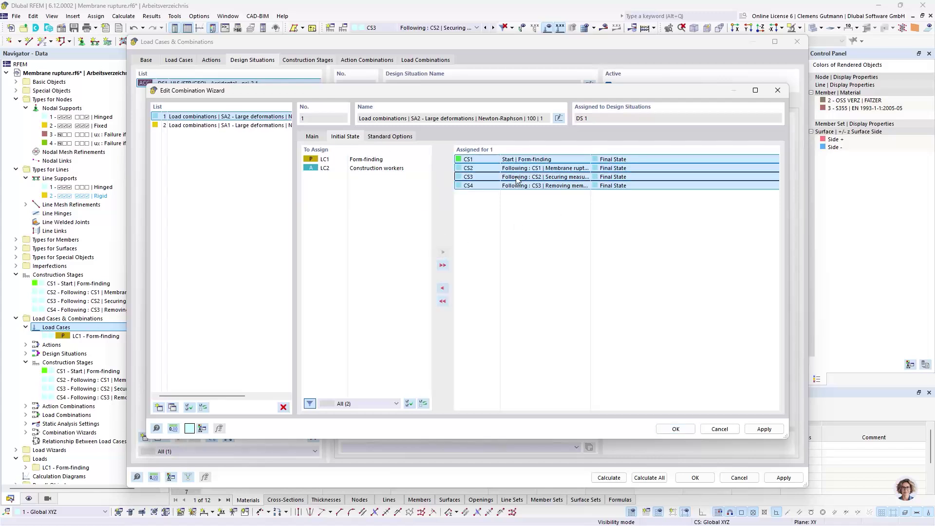
left_click(523, 177)
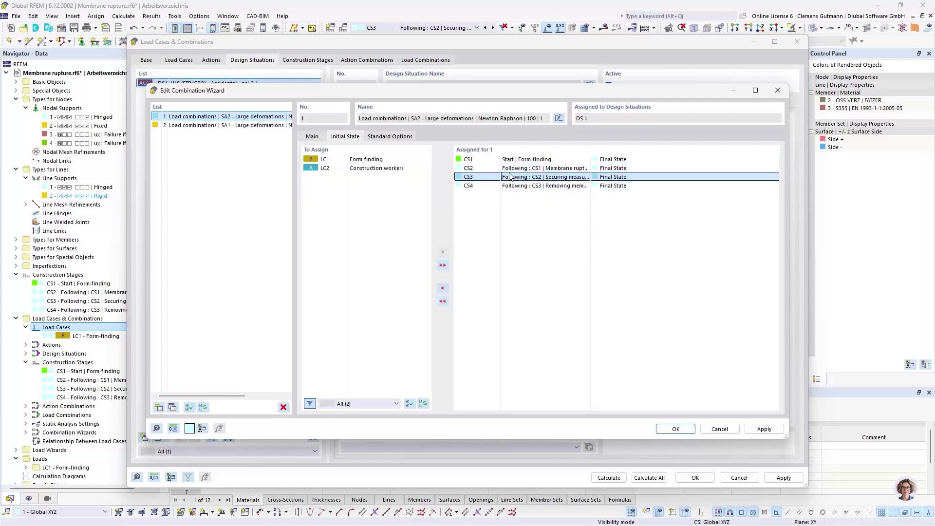
left_click(665, 429)
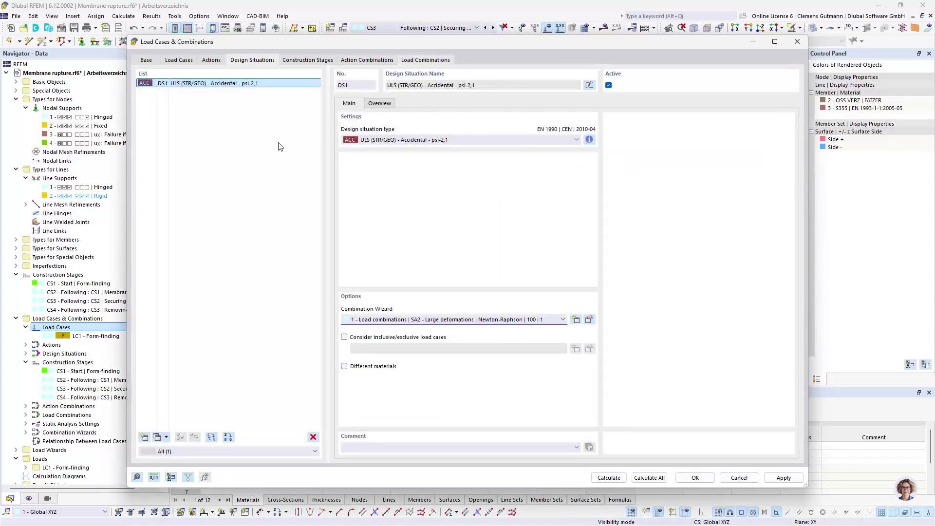
- Review load combinations CO1 to CO4, comparing their initial states and assigned load cases with the construction stages
left_click(425, 60)
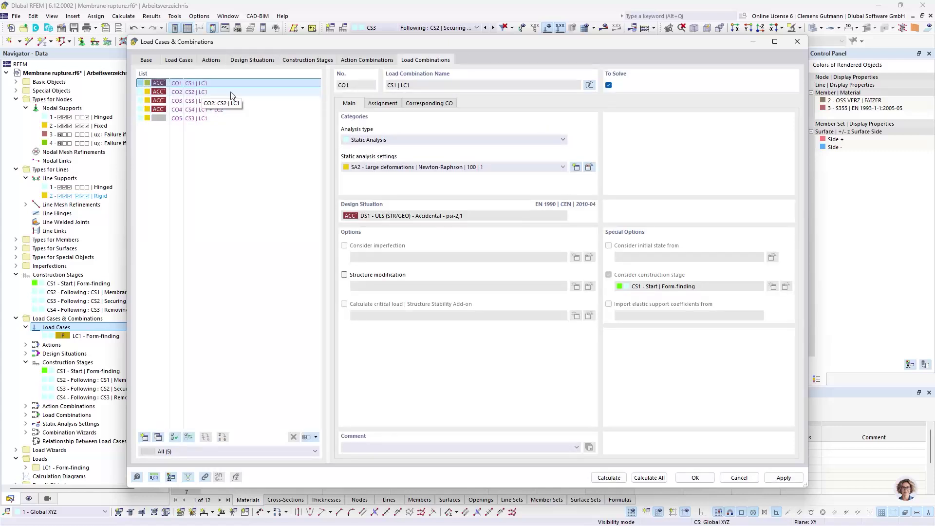
left_click(197, 92)
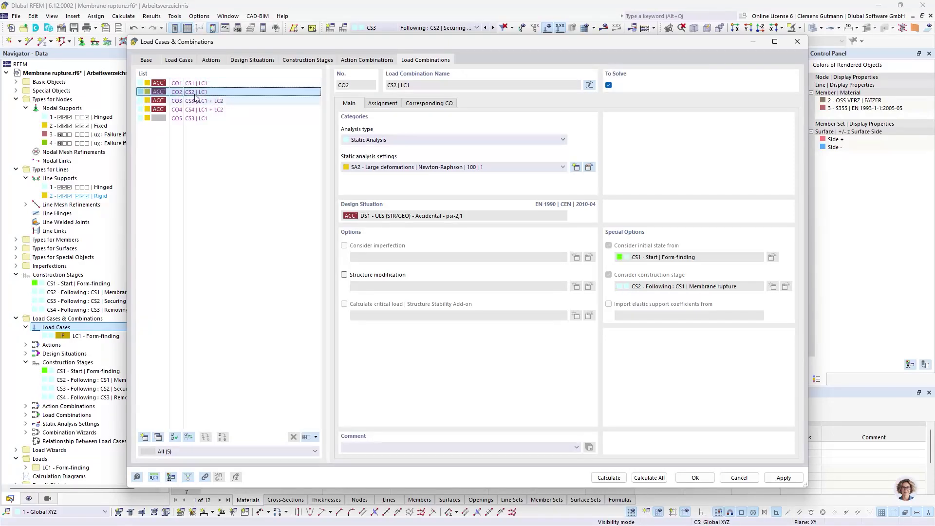
left_click(194, 101)
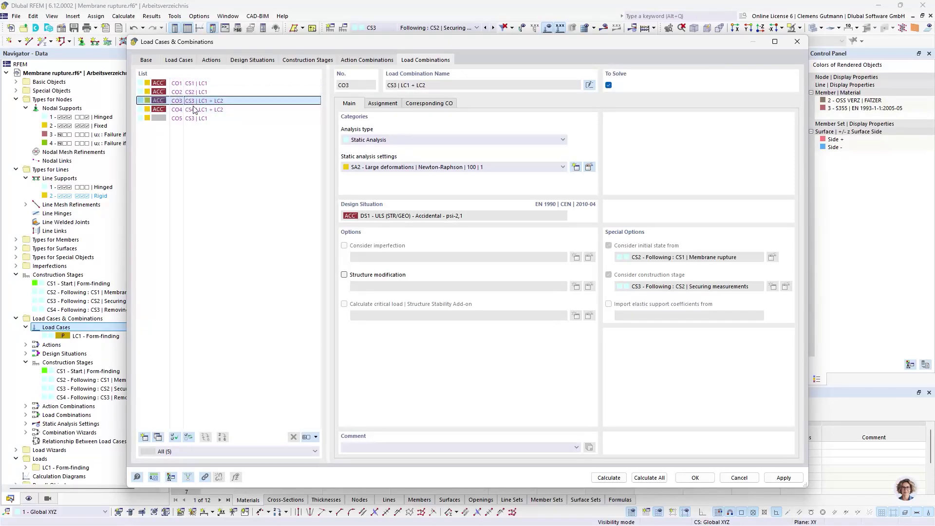
left_click(292, 61)
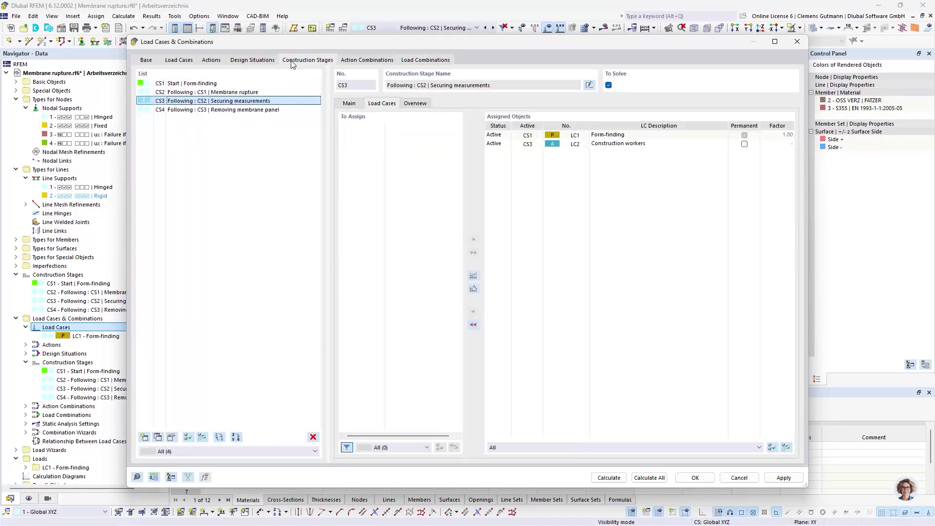
left_click(266, 109)
left_click(415, 60)
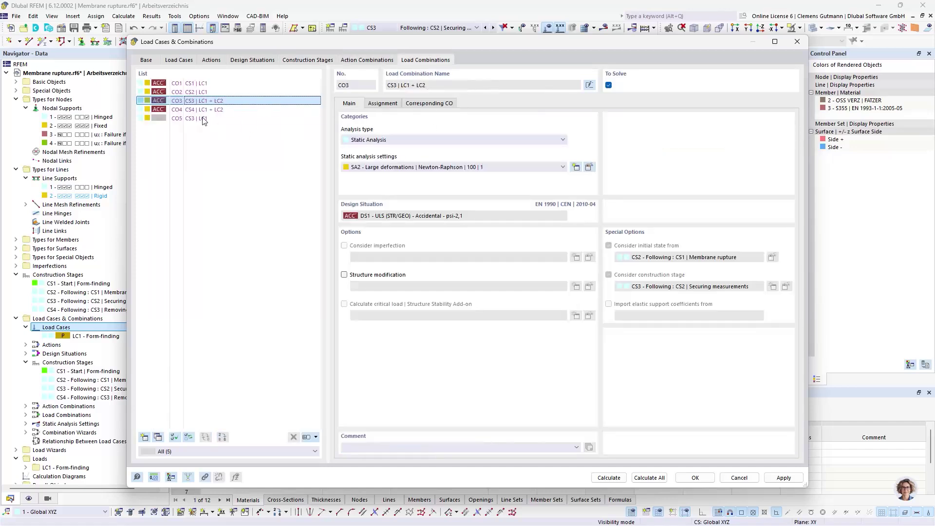
left_click(204, 110)
left_click(383, 103)
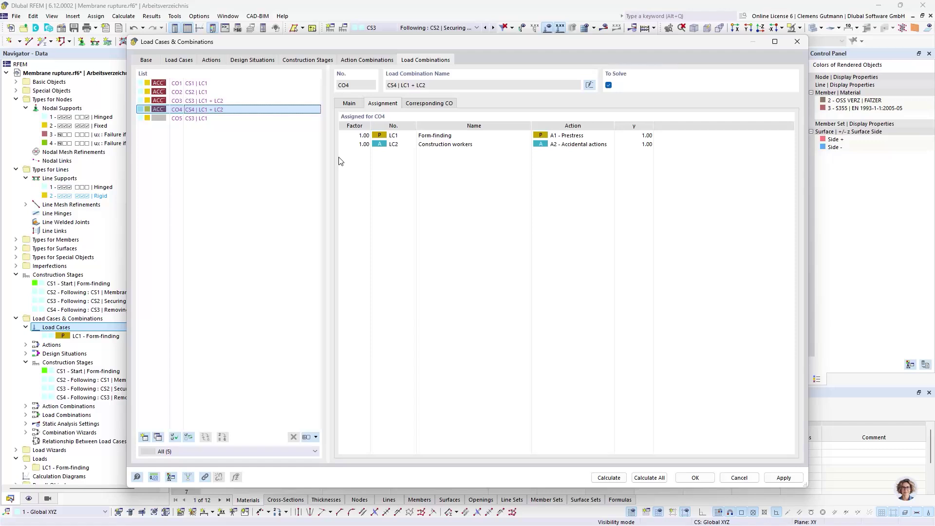
- Return to the construction stages and accept the load case and combination settings to show the whole model
left_click(314, 61)
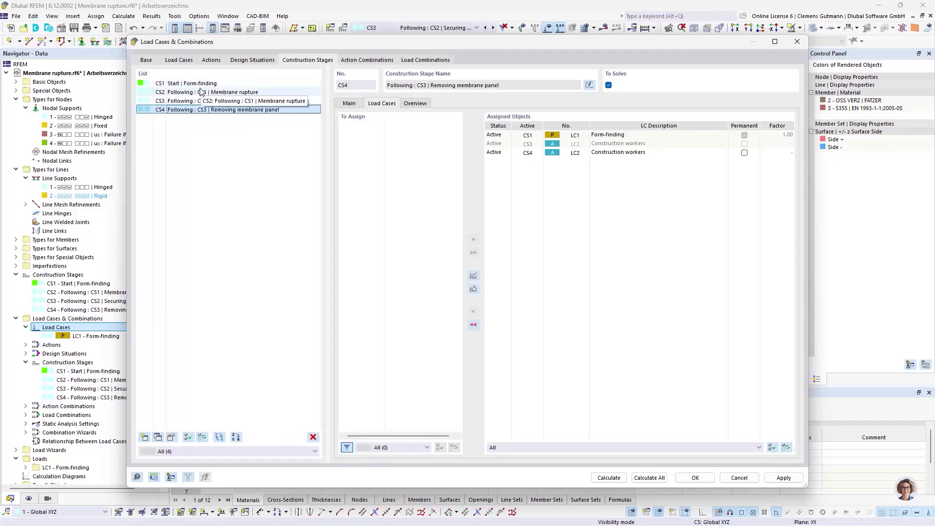
left_click(696, 478)
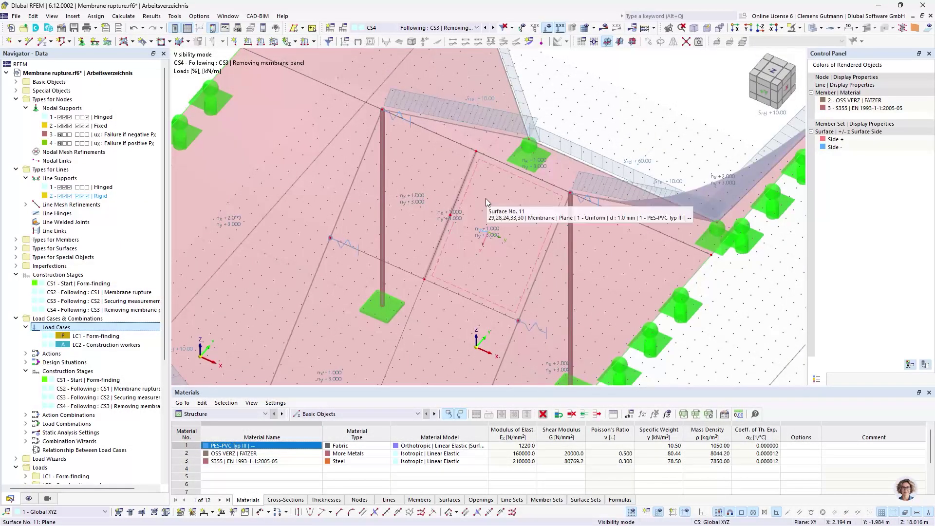
scroll(487, 198, "down", 5)
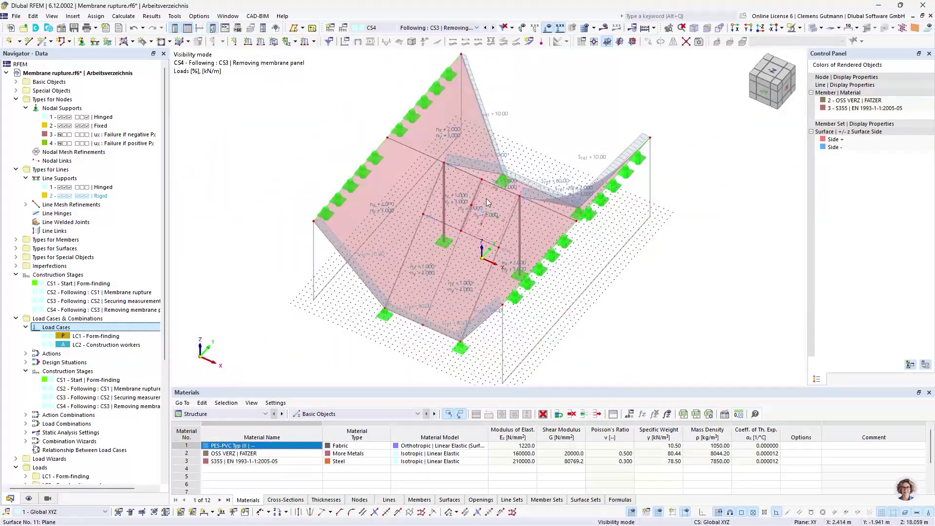
- Open construction stage CS1 for editing and check its member and surface assignments
left_click(41, 274)
double_click(68, 283)
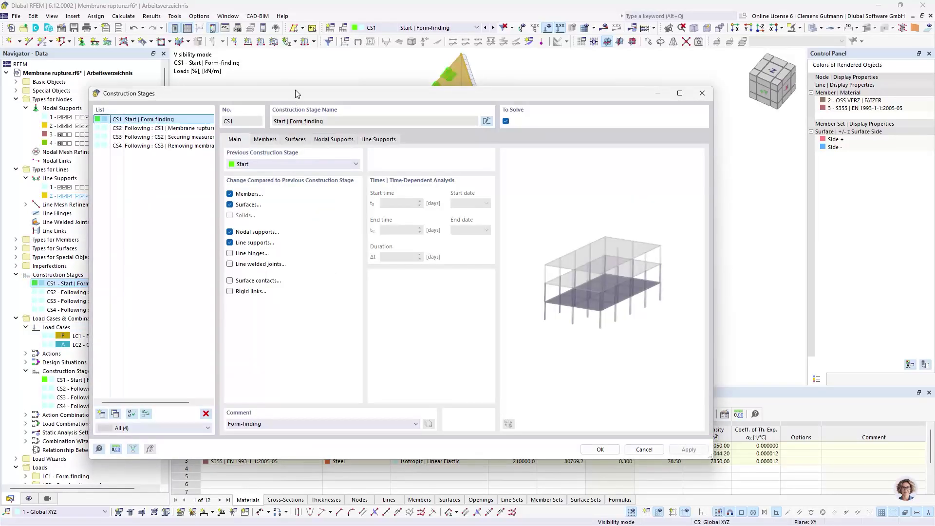
left_click_drag(297, 93, 307, 212)
left_click(286, 261)
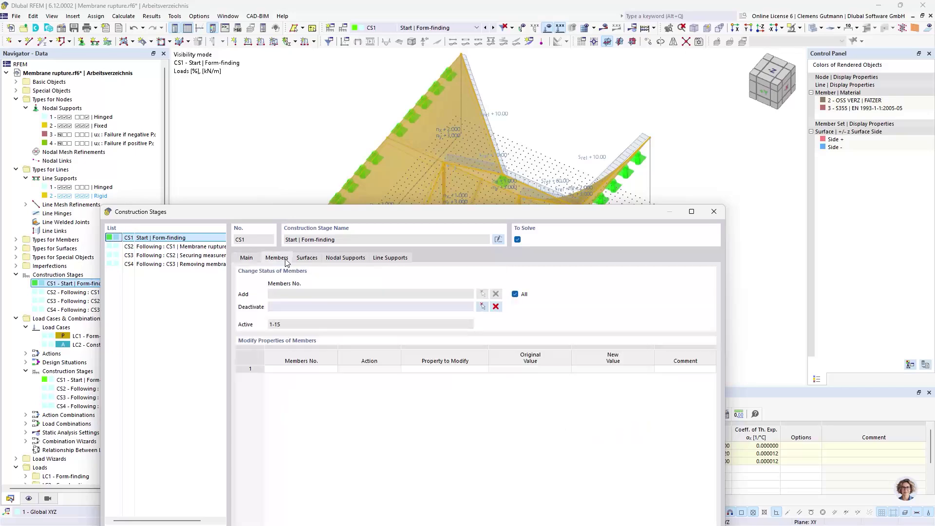
left_click_drag(399, 212, 397, 235)
left_click(314, 278)
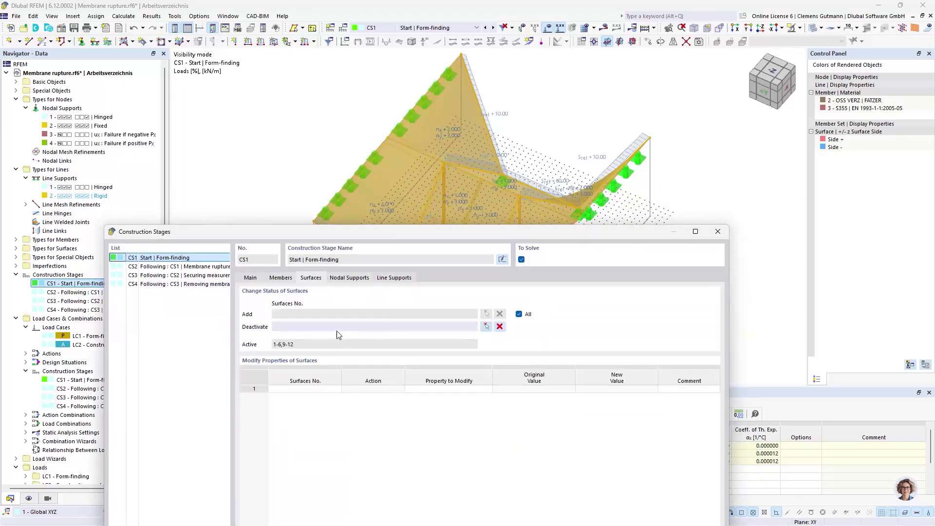
- In CS1, replace the all-nodes setting for nodal supports with only nodes 1, 8, 10, 11 and 16
left_click(366, 278)
left_click(520, 314)
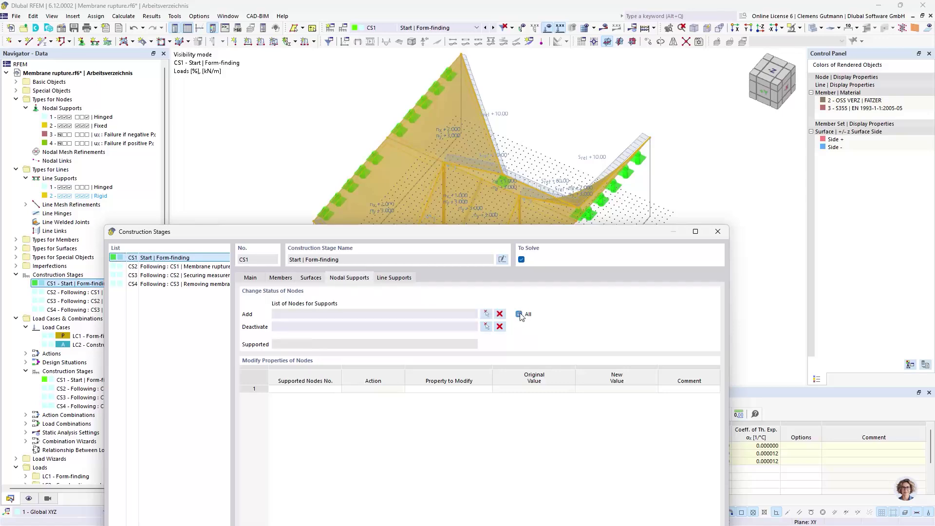
left_click(519, 315)
left_click(486, 314)
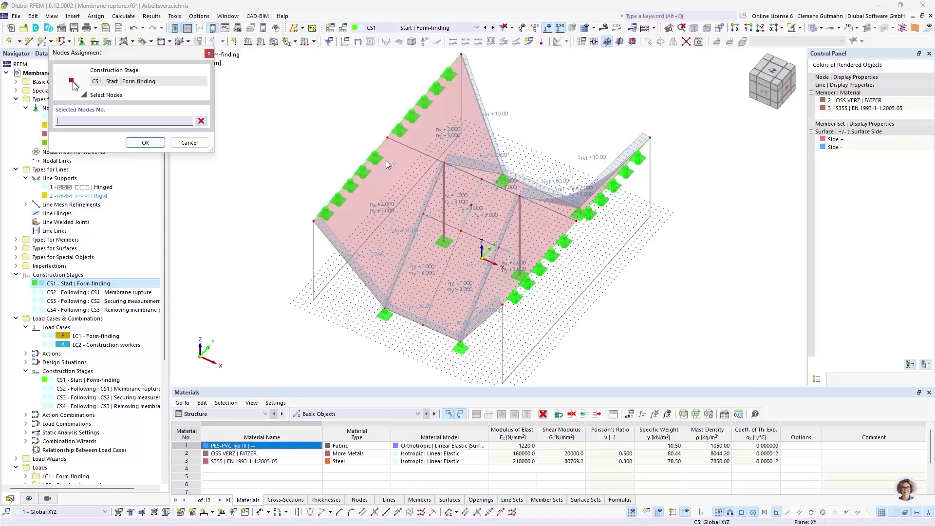
left_click(444, 241)
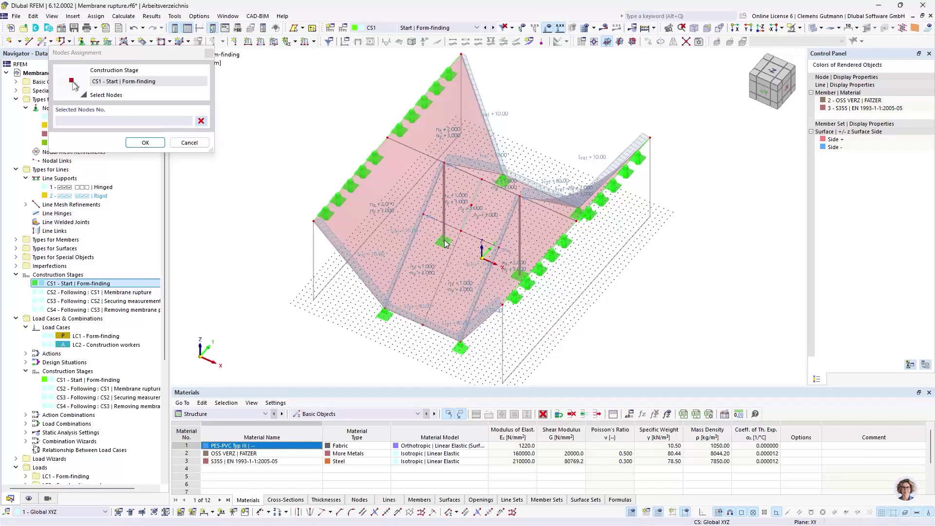
left_click(385, 311)
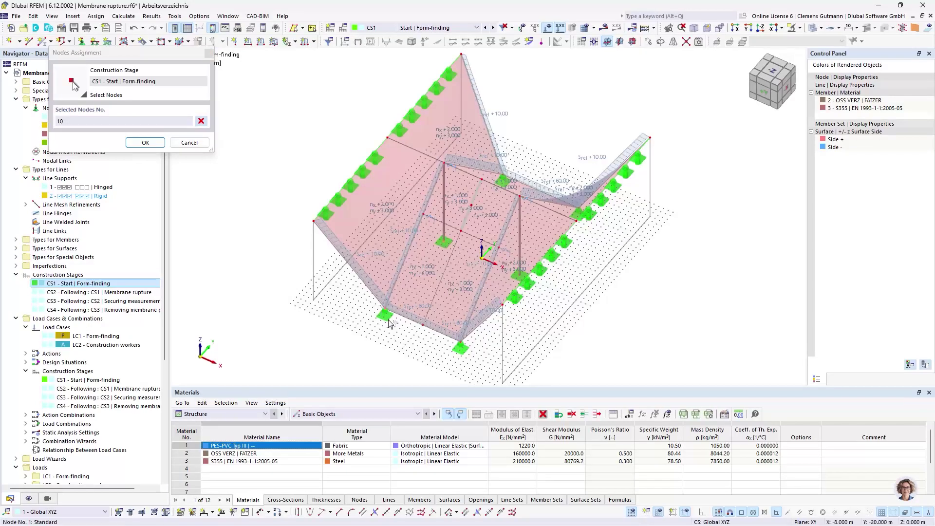
left_click(460, 344)
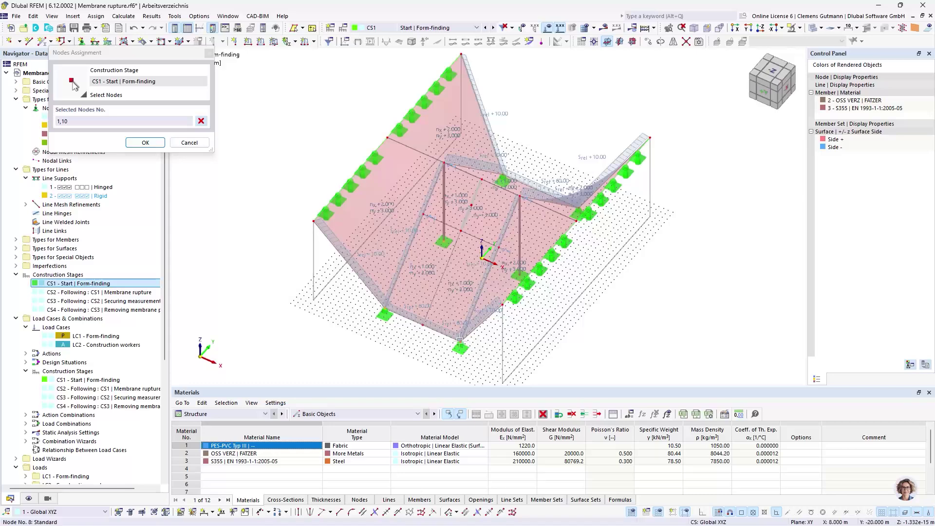
left_click(578, 205)
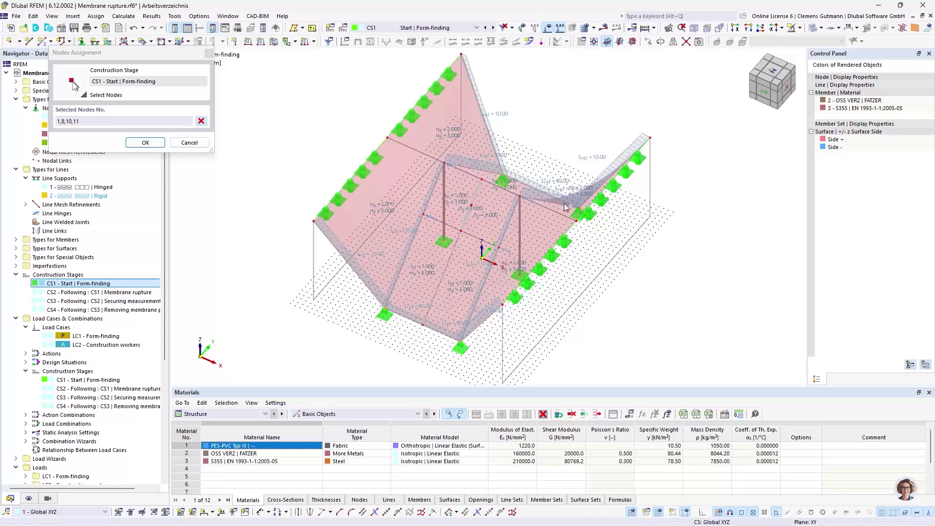
left_click(580, 209)
left_click(145, 142)
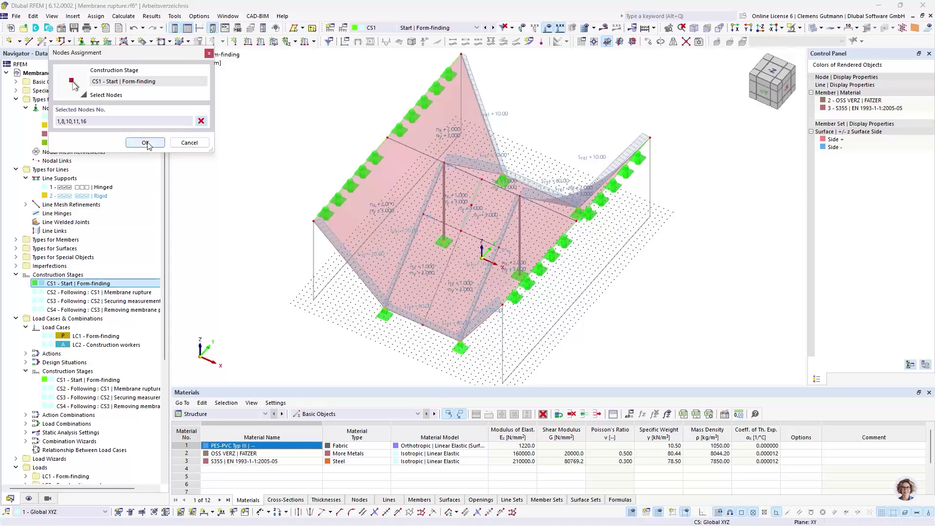
- Enable surface changes in CS2 and deactivate surface 9, the narrow rupture strip in the membrane
left_click(173, 267)
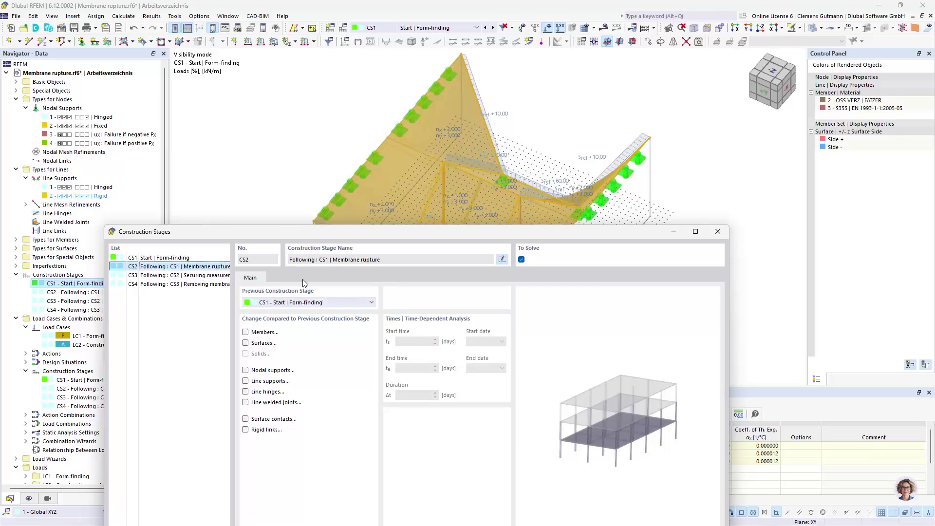
left_click(246, 343)
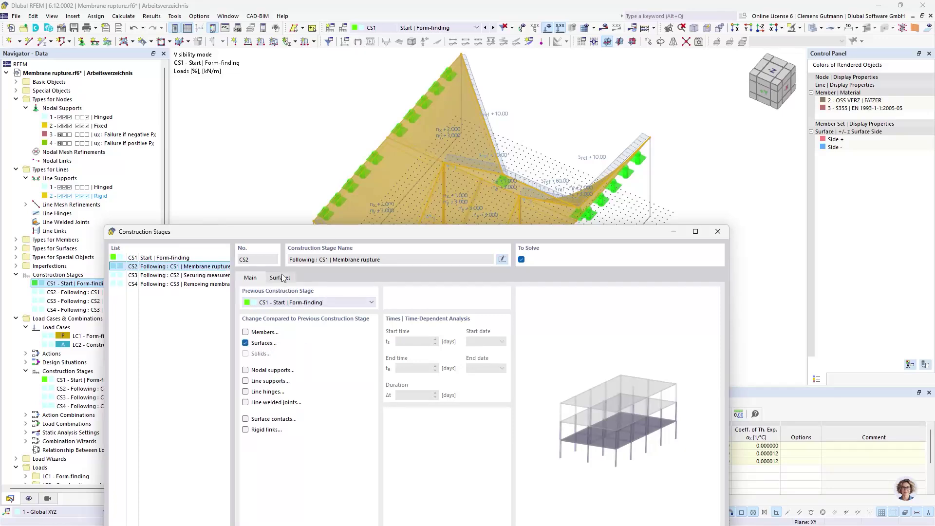
left_click(281, 278)
left_click(322, 327)
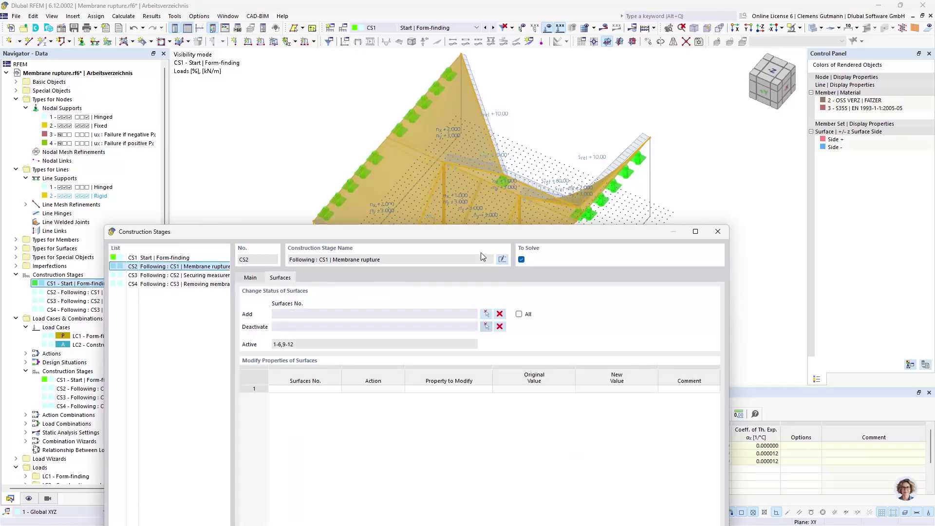
left_click(486, 327)
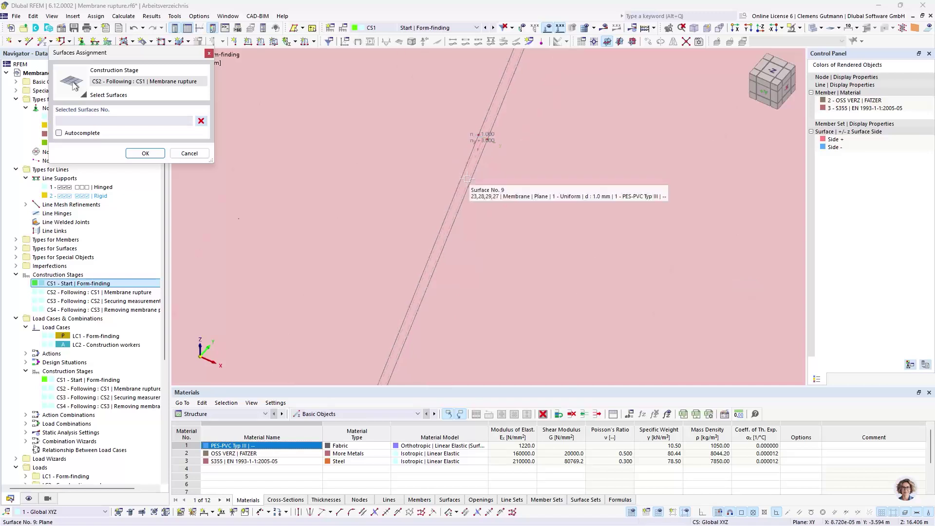
left_click(485, 123)
left_click(146, 154)
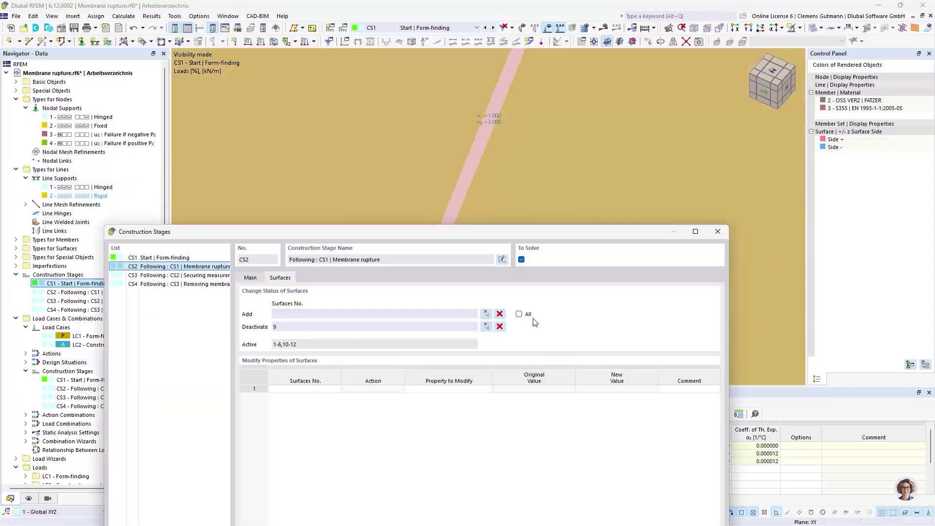
- Enable nodal support changes in CS3 and add the spring-supported nodes around the ruptured membrane panel
left_click(166, 275)
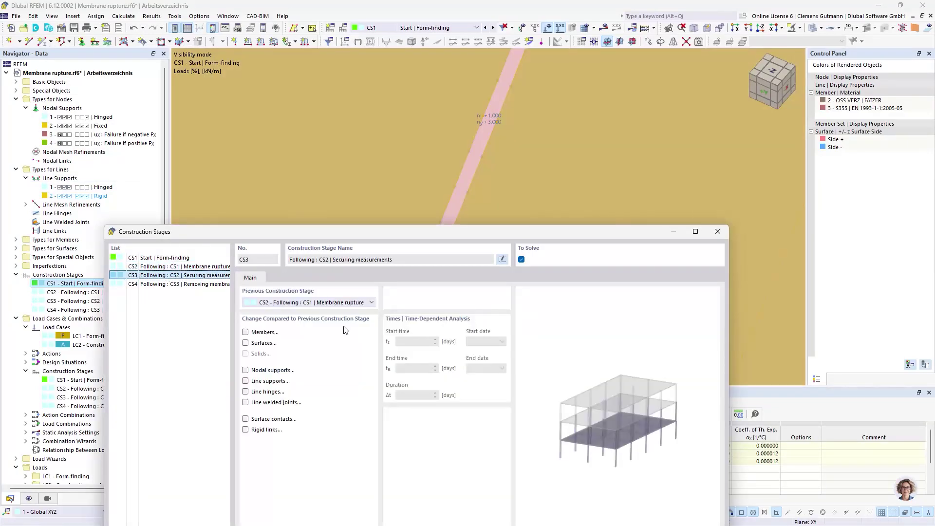
left_click(269, 371)
left_click(297, 278)
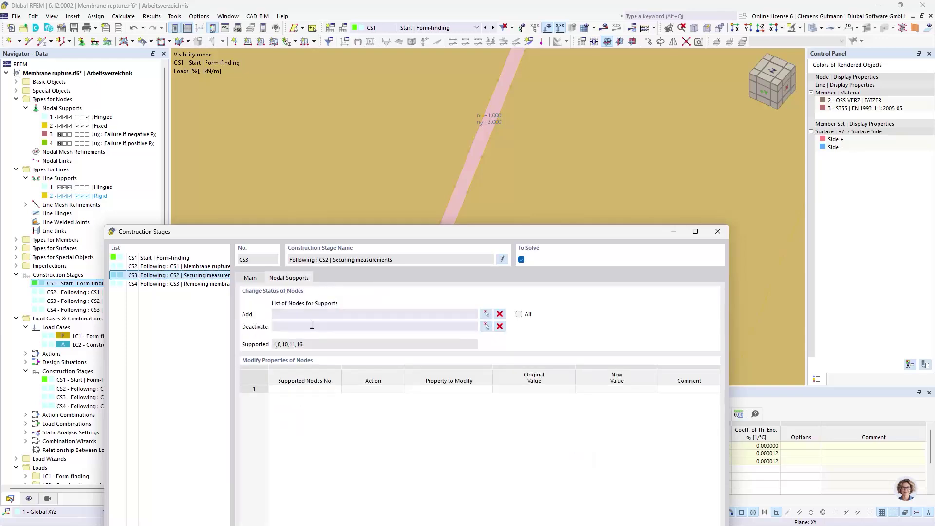
left_click(485, 313)
scroll(402, 252, "down", 10)
left_click_drag(316, 160, 568, 357)
left_click(145, 142)
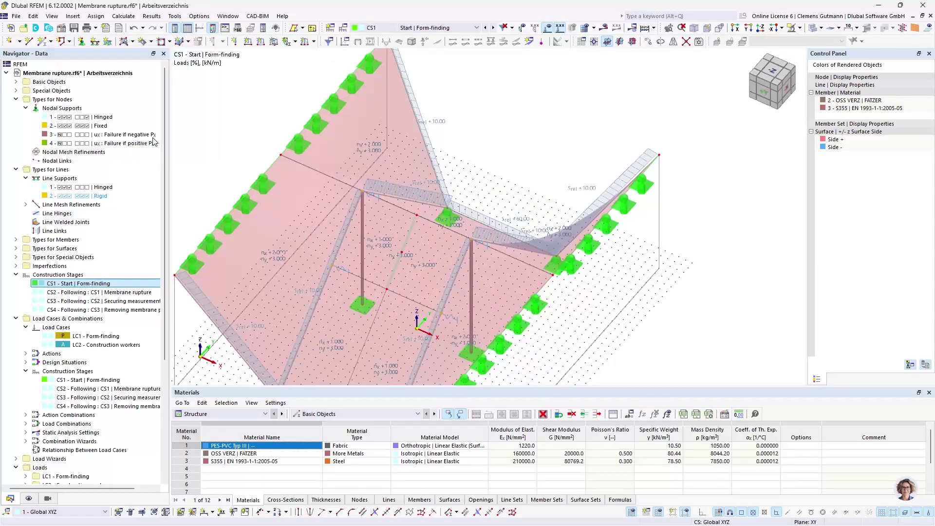
- Enable surface changes in CS4, deactivate surfaces 10 and 11, and accept the construction stage definitions
left_click(143, 284)
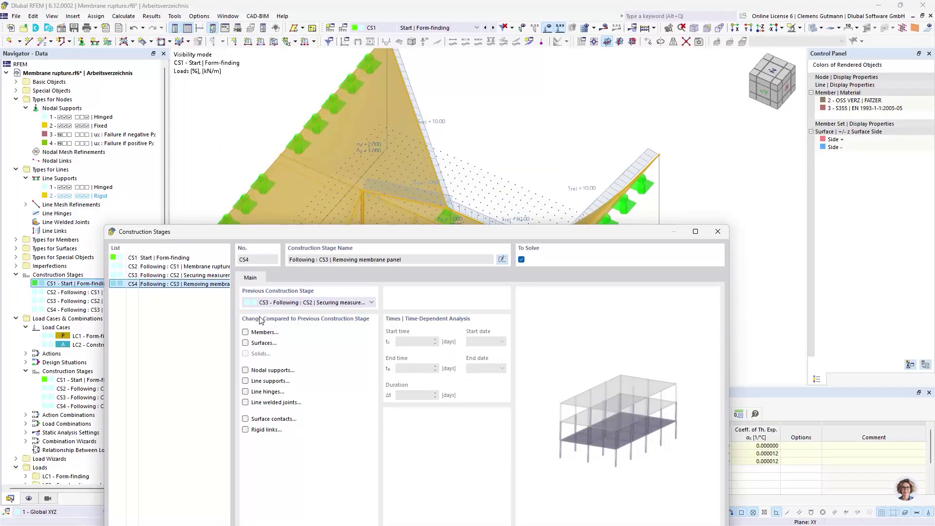
left_click(259, 344)
left_click(281, 279)
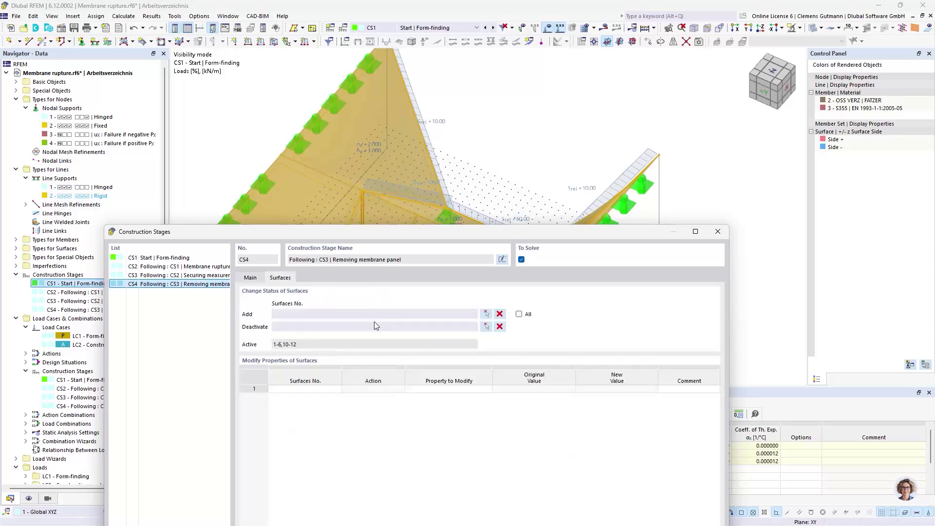
left_click(487, 313)
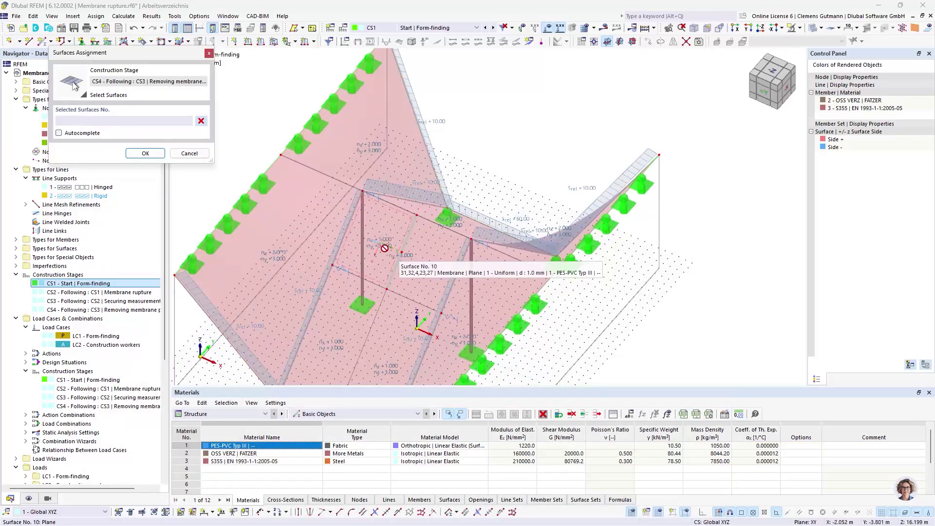
left_click(202, 152)
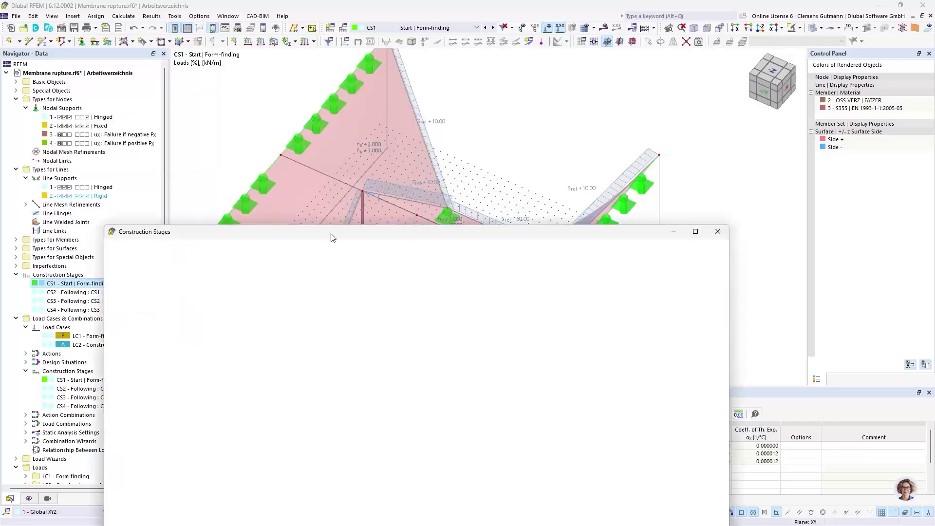
left_click(372, 247)
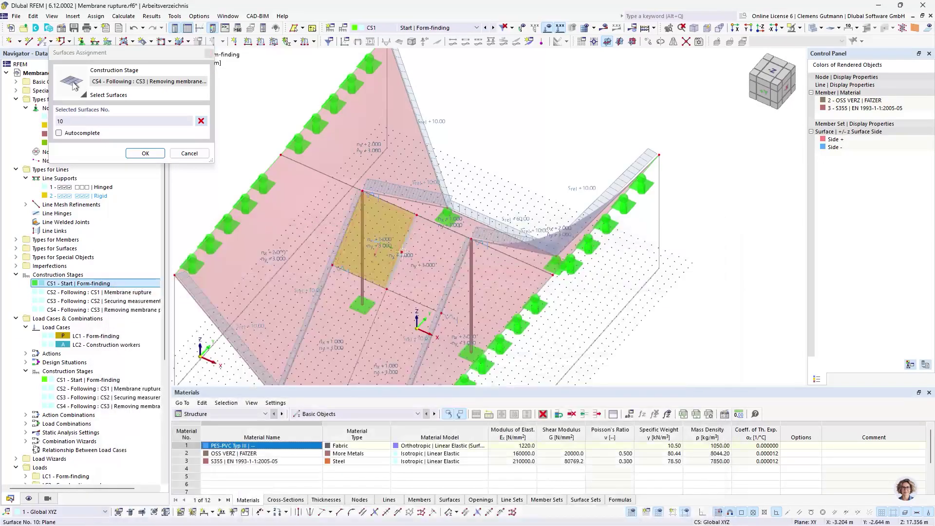
left_click(146, 153)
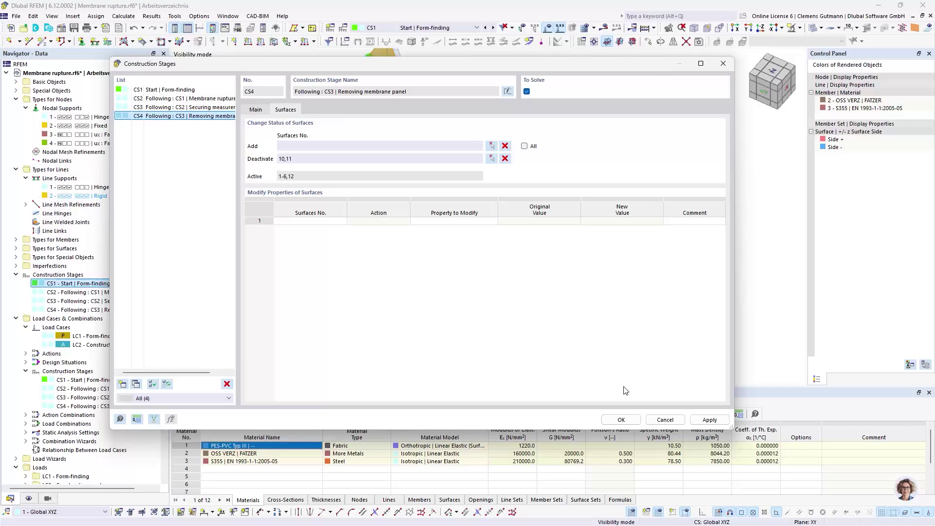
left_click(621, 420)
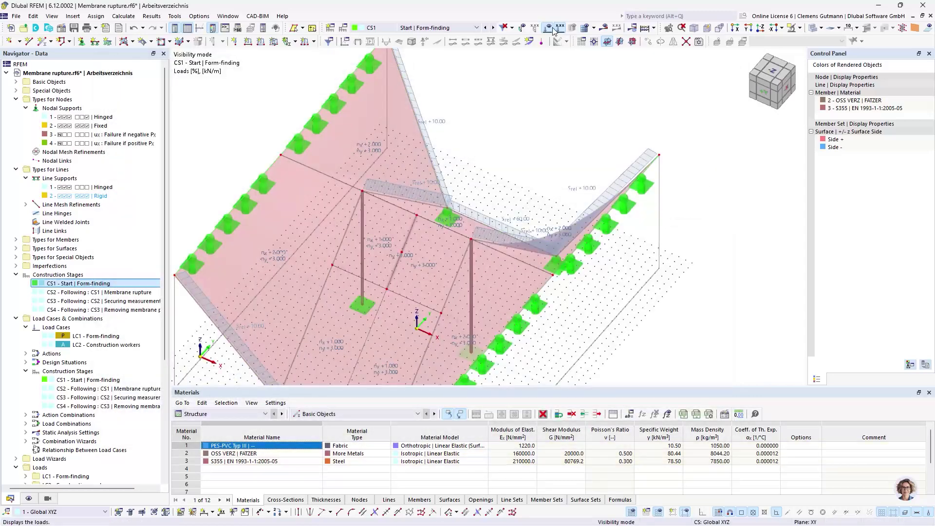
- Hide the loads and examine the model through stages CS1 to CS4, checking the rupture gap, spring supports and removed panel
left_click(548, 28)
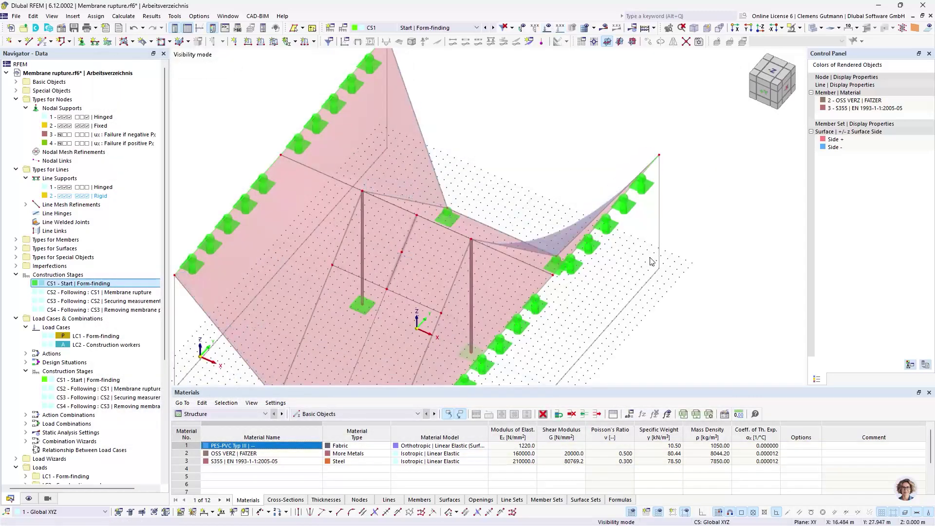
scroll(544, 247, "up", 3)
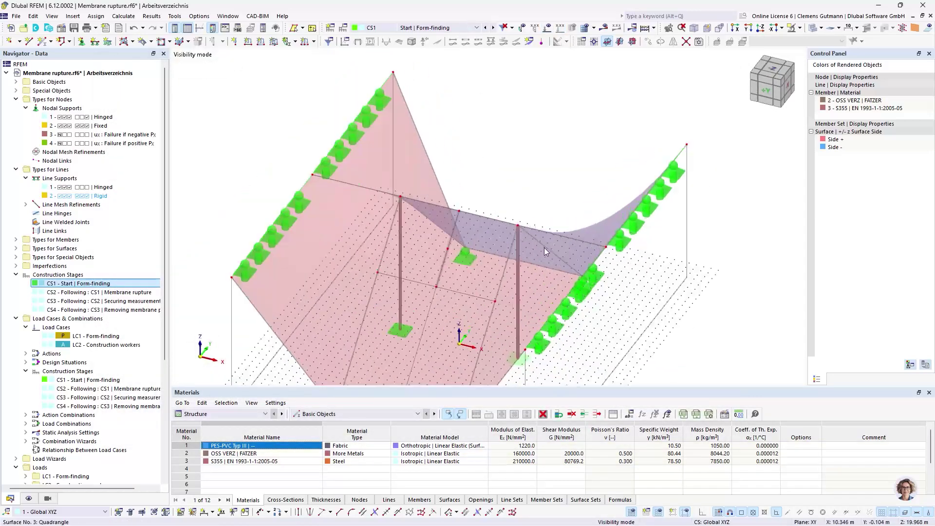
middle_click_drag(545, 248, 539, 292, "ctrl")
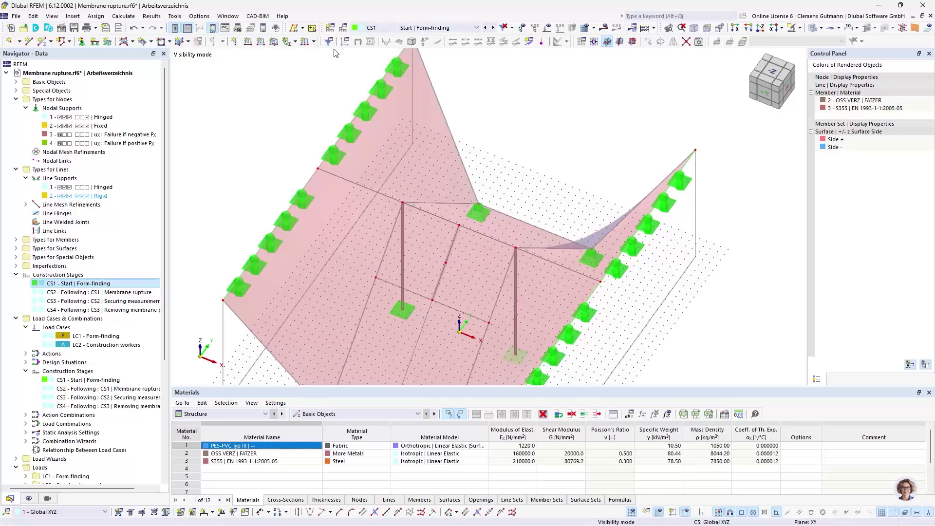
left_click(493, 28)
scroll(455, 288, "up", 5)
scroll(418, 262, "up", 5)
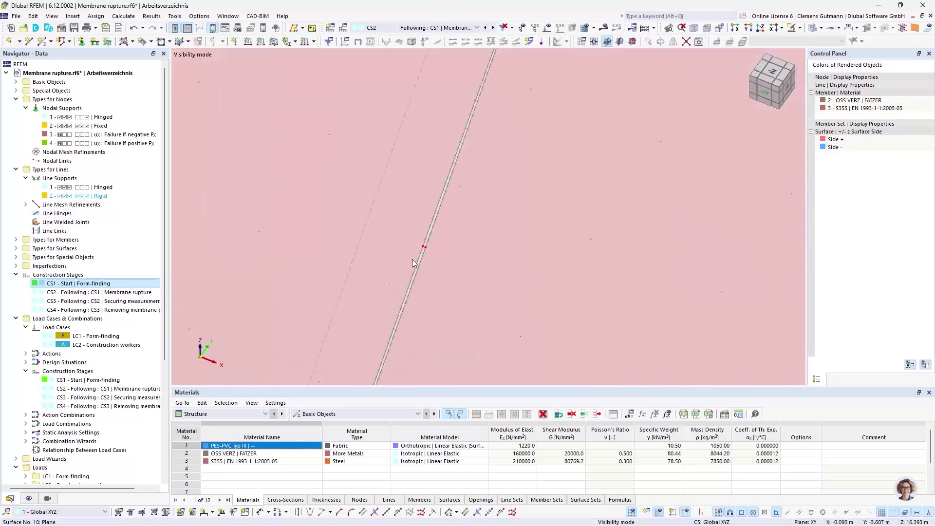
left_click(493, 27)
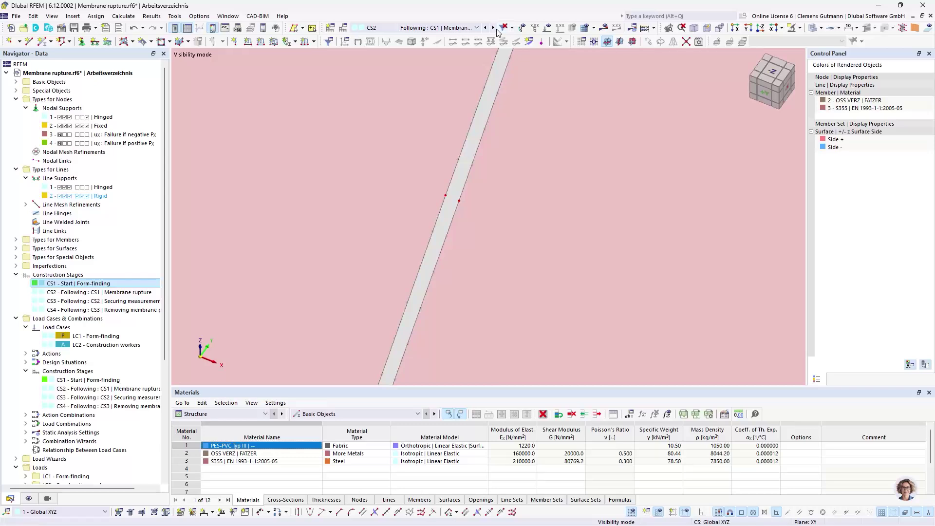
scroll(466, 196, "down", 10)
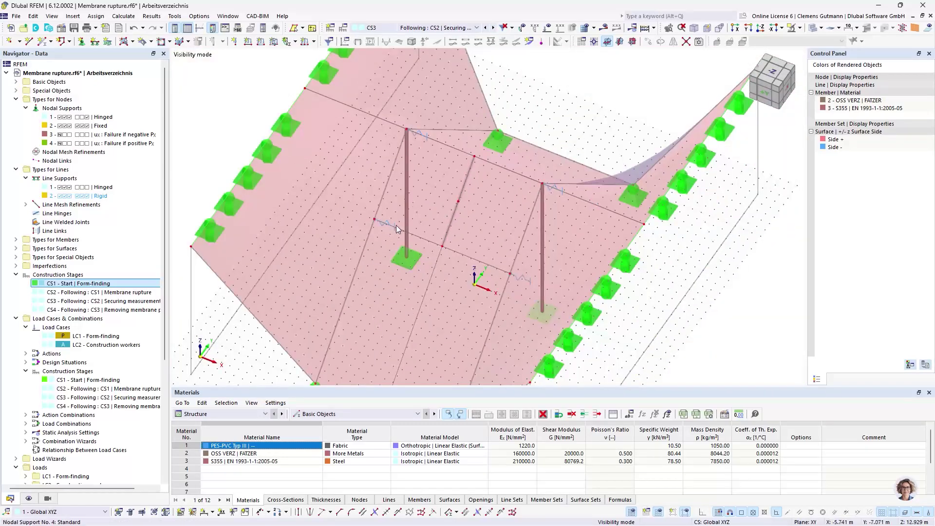
left_click(493, 28)
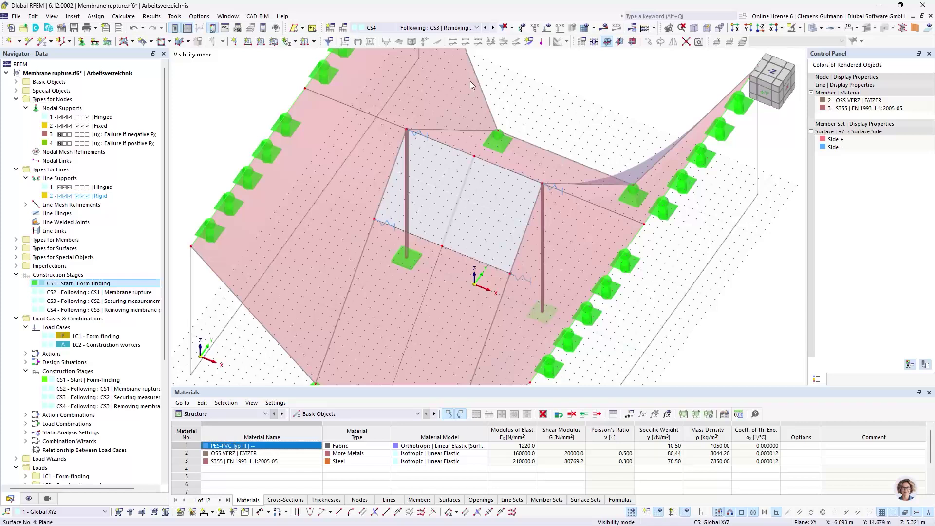
- Calculate the complete model with all construction stages and bring up the table of errors and warnings
left_click(461, 29)
left_click(461, 30)
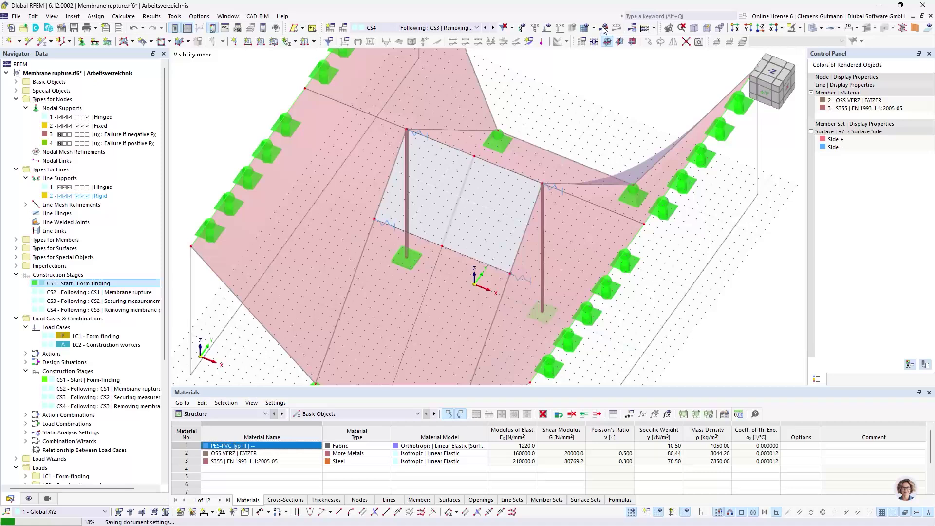
left_click(604, 28)
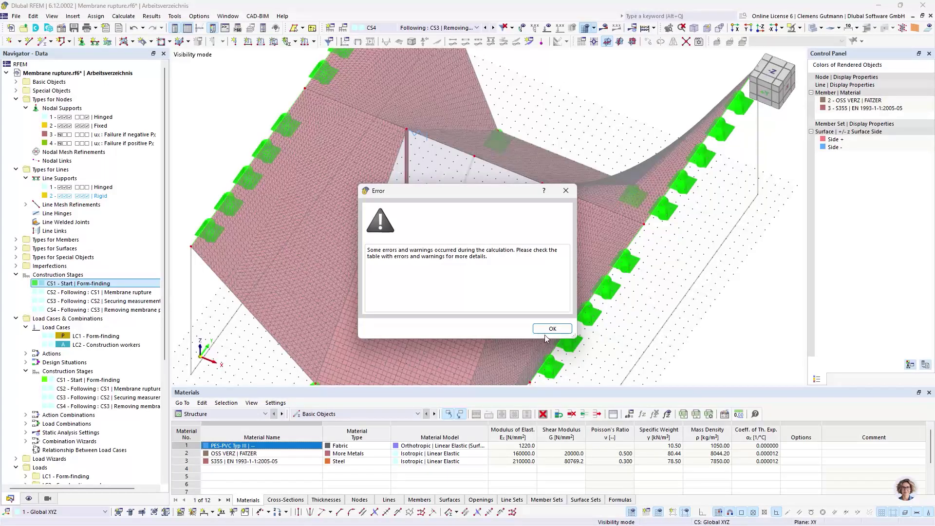
left_click(544, 332)
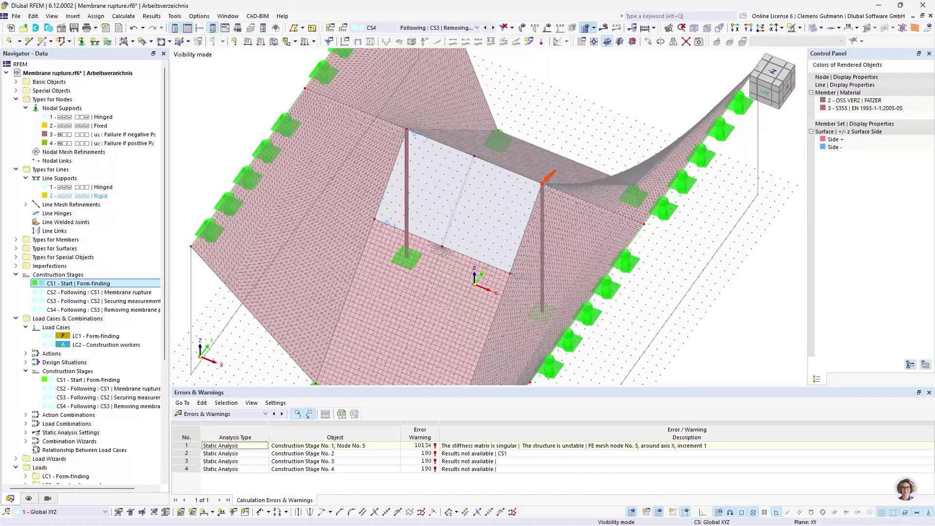
- Add node 9 at the unsupported column base to the nodal supports of construction stage CS1 and accept the change
left_click(336, 445)
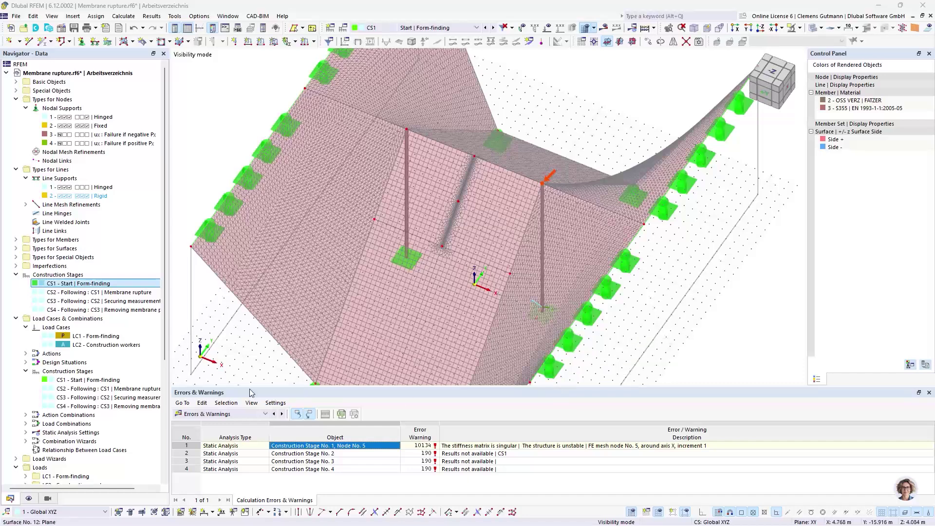
double_click(98, 284)
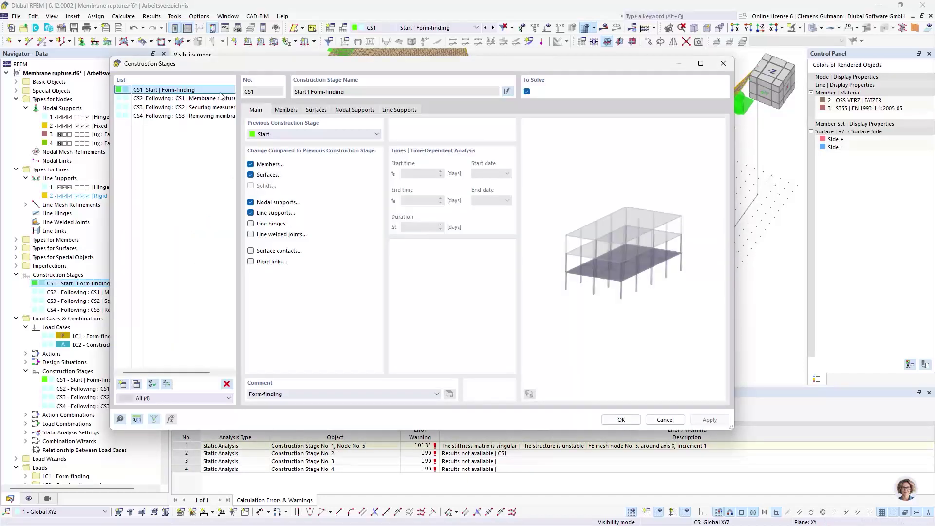
left_click(363, 109)
left_click(492, 146)
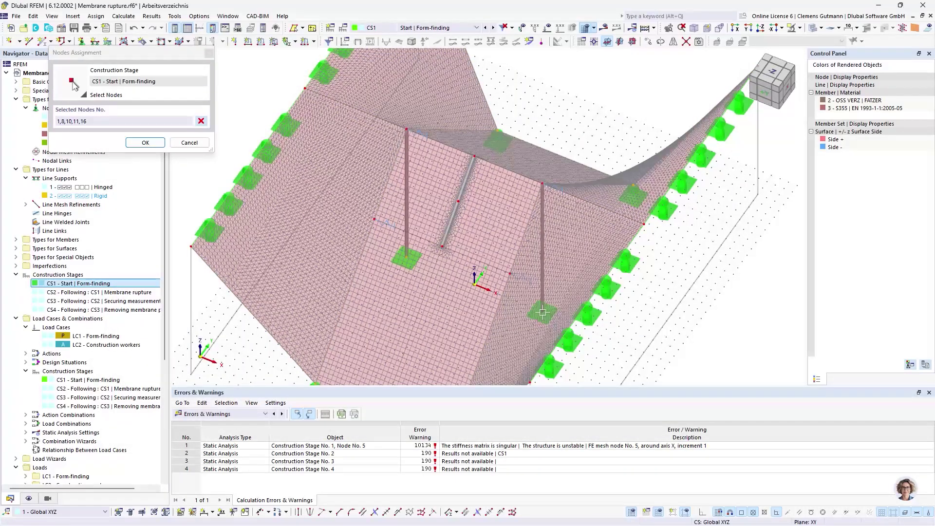
left_click(542, 313)
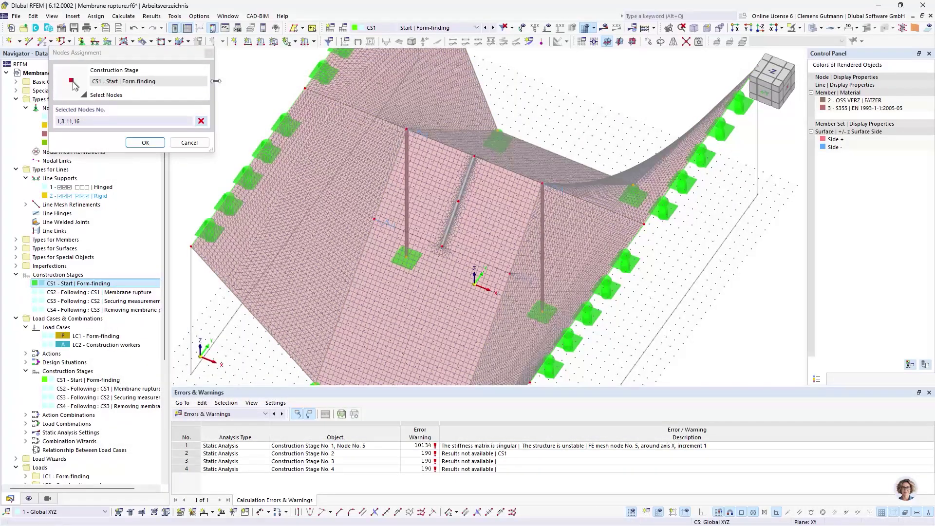
left_click(145, 143)
left_click(620, 420)
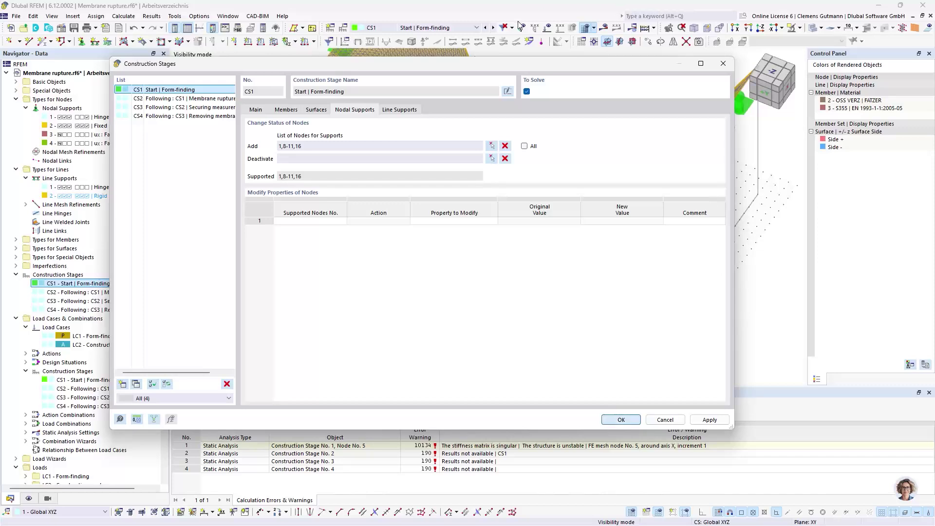
- Activate construction stage CS4 and display its calculated global deformations
left_click(428, 28)
left_click(428, 84)
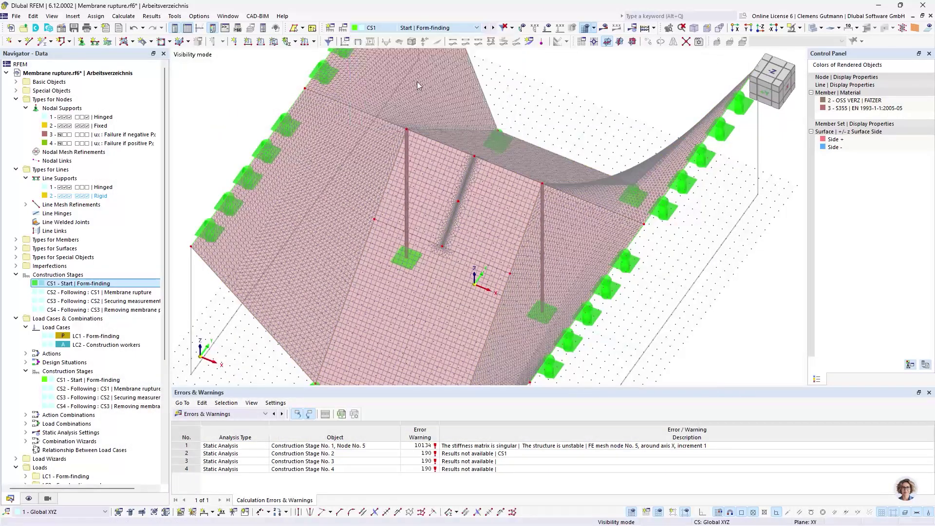
left_click(605, 27)
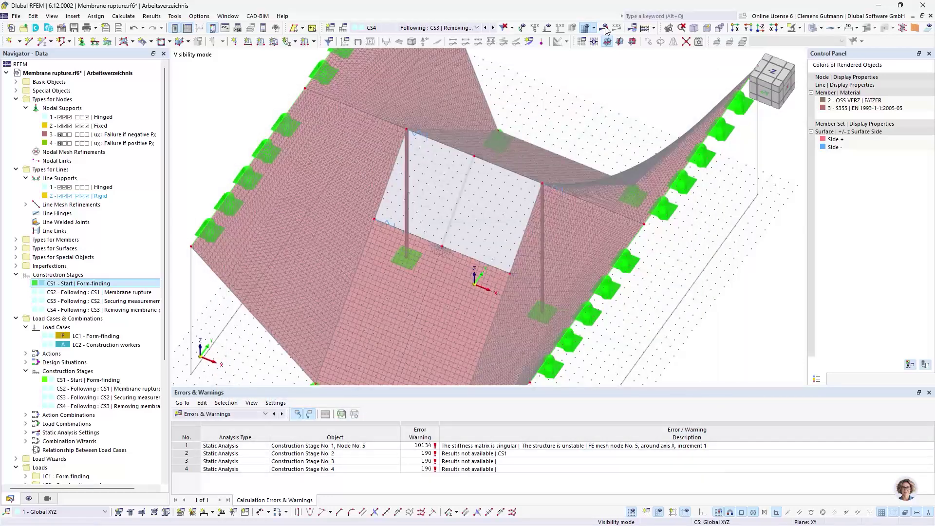
left_click(605, 28)
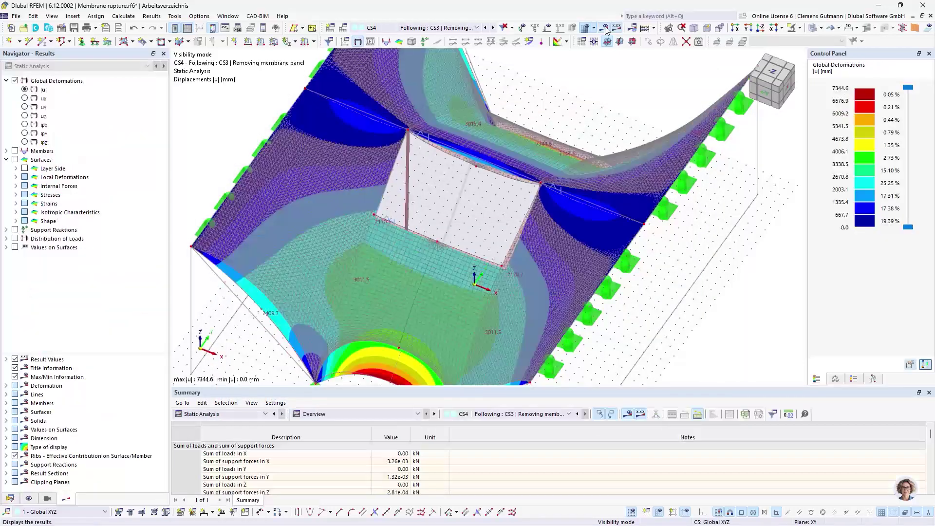
- Compare the global displacements of CS1 and CS2 around the rupture line in the membrane panel
left_click(435, 28)
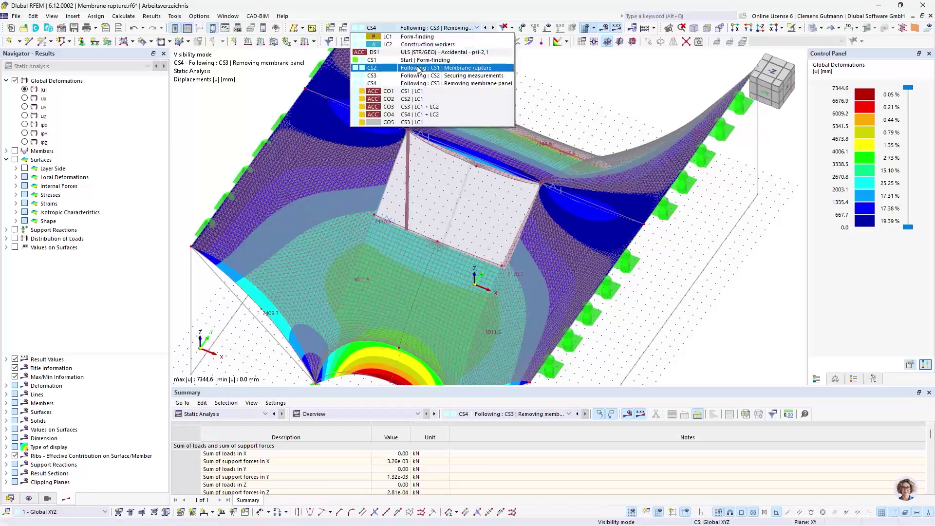
left_click(417, 60)
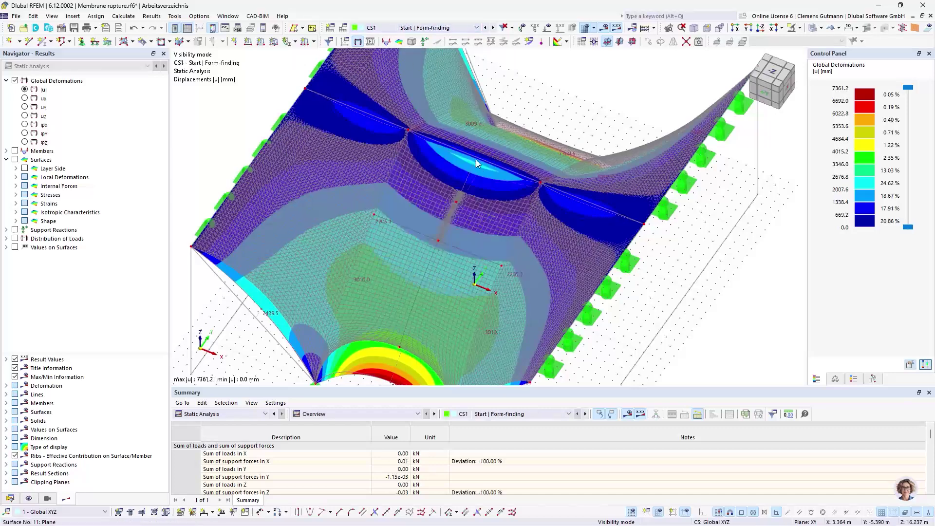
scroll(454, 206, "down", 2)
scroll(494, 214, "up", 2)
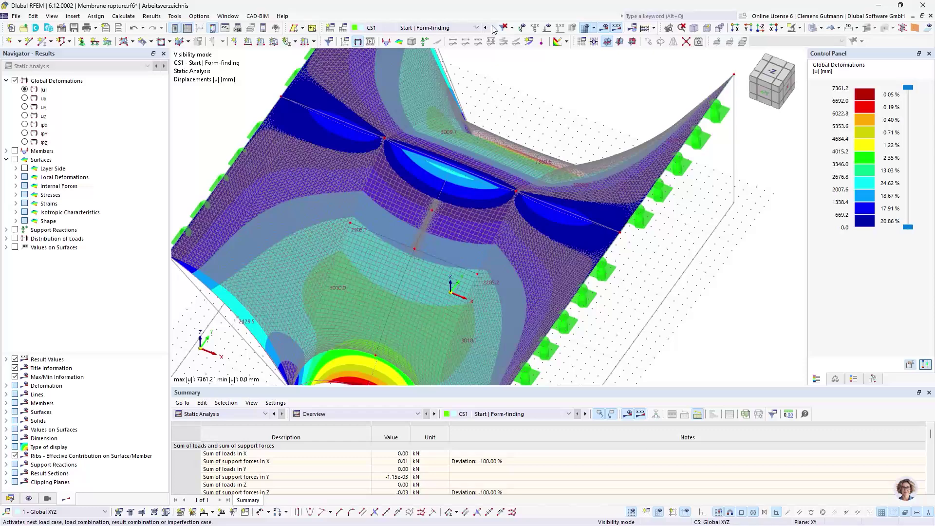
scroll(437, 214, "up", 5)
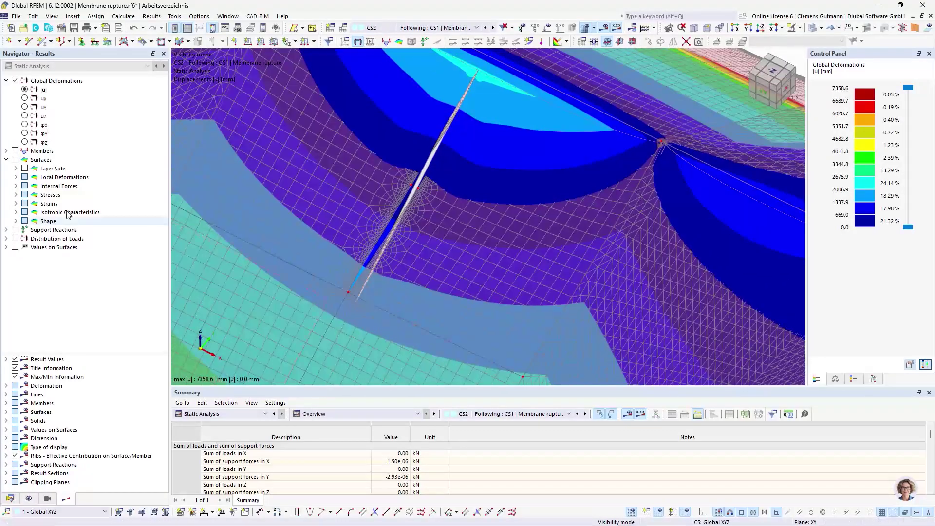
- Display the surfaces' basic internal force ny in CS2 and inspect its distribution at the ends of the rupture gap
left_click(15, 195)
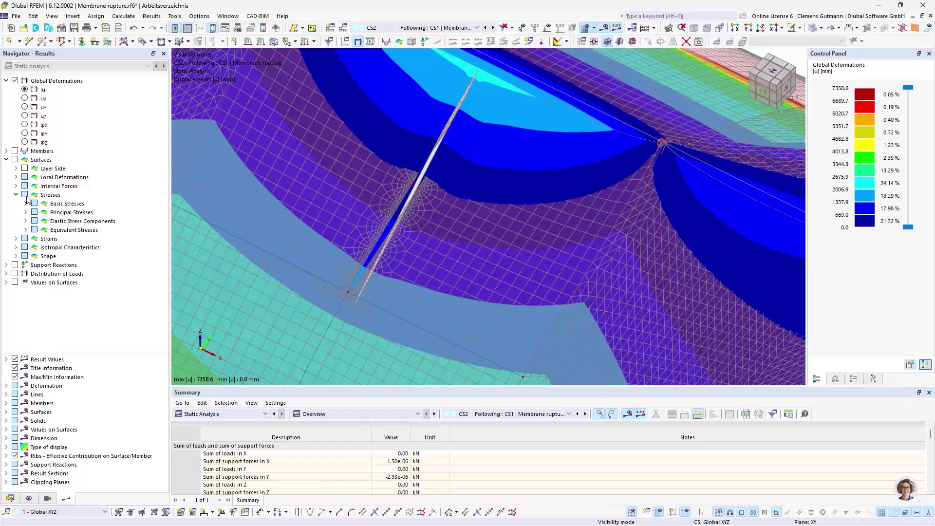
left_click(16, 186)
left_click(44, 256)
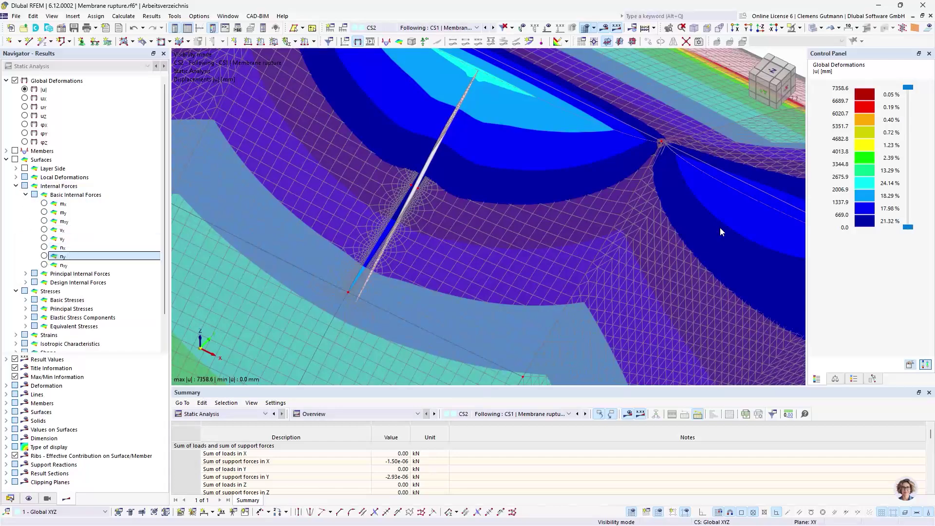
scroll(349, 303, "up", 3)
scroll(350, 303, "up", 2)
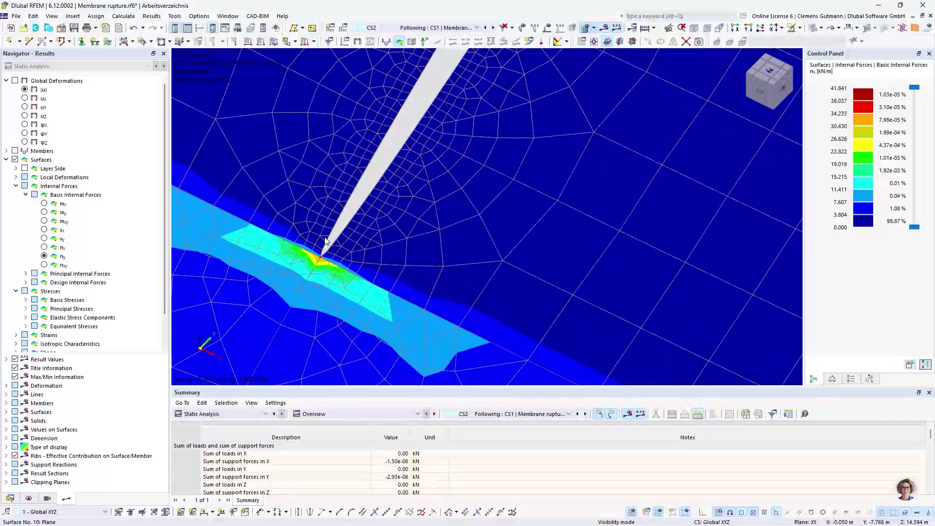
scroll(282, 292, "down", 5)
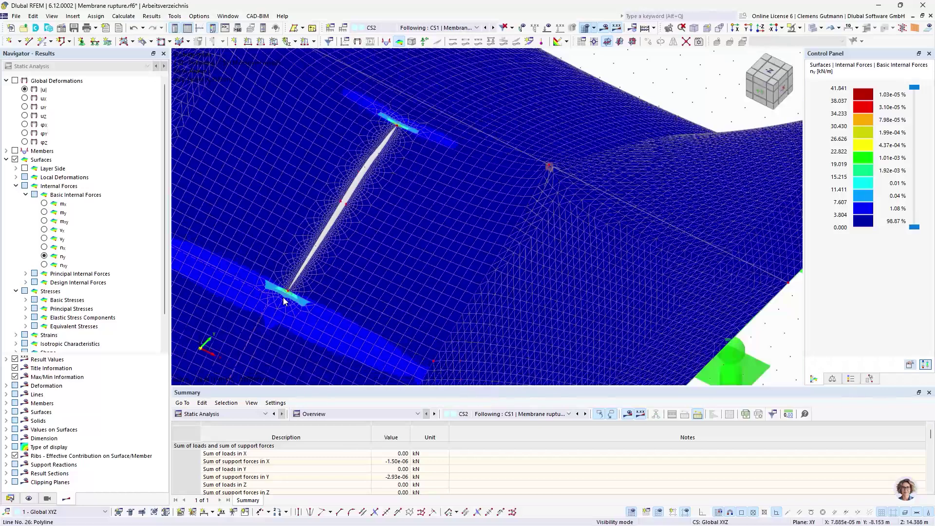
scroll(315, 267, "up", 5)
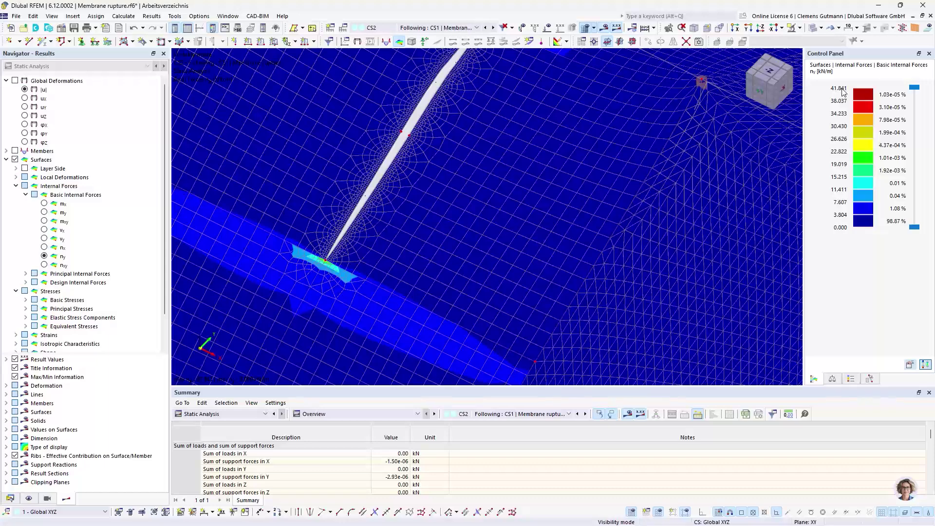
- Examine the ny force concentration and the refined mesh around the lower tip of the rupture gap in CS2
left_click(485, 28)
scroll(314, 256, "up", 4)
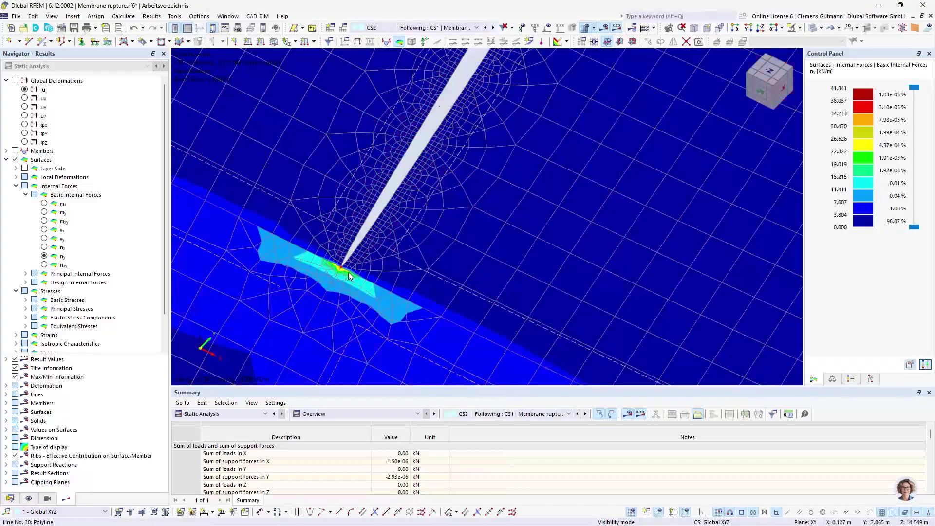
scroll(349, 272, "down", 3)
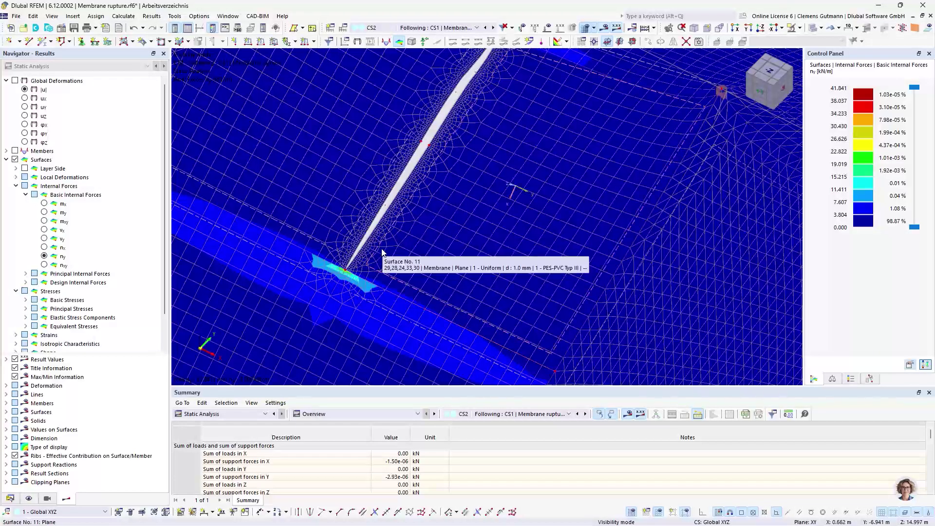
scroll(381, 253, "down", 3)
scroll(372, 263, "up", 4)
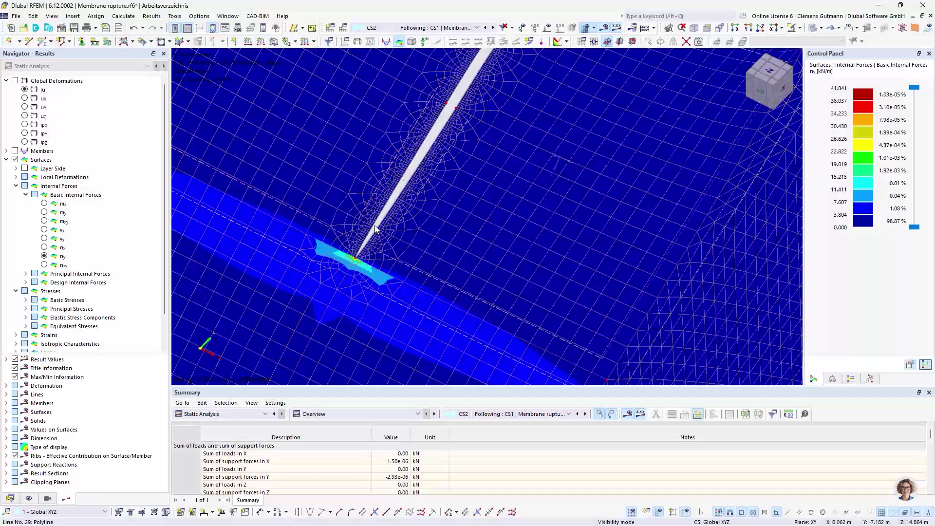
scroll(361, 256, "up", 2)
scroll(359, 252, "up", 1)
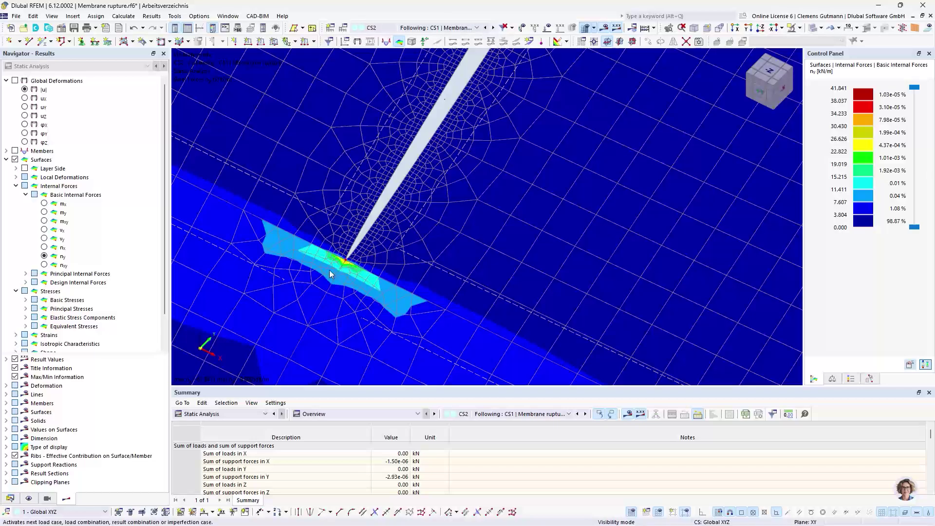
- Inspect the ny forces in CS3 and CS4 around the secured panel and the opening left by the removed panel
scroll(331, 272, "down", 6)
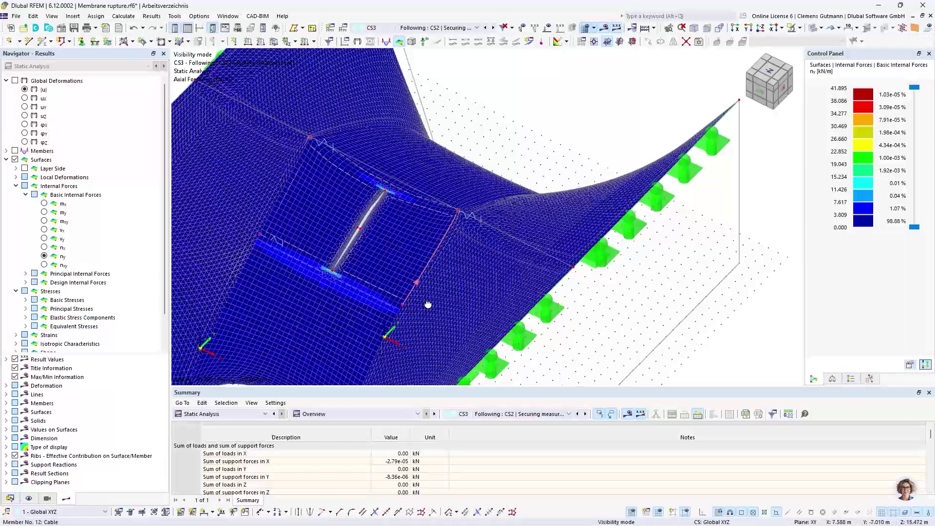
middle_click_drag(428, 303, 431, 4, "ctrl")
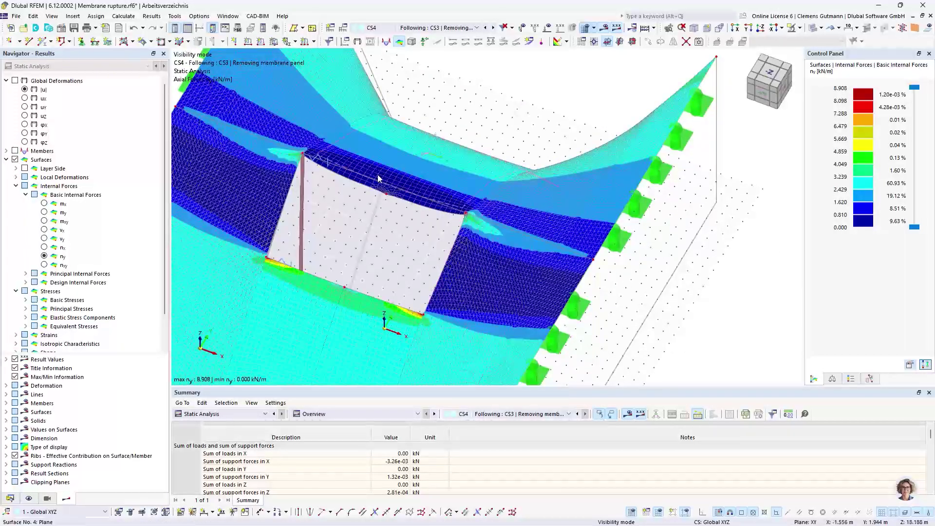
scroll(406, 235, "down", 2)
middle_click_drag(409, 311, 390, 289, "ctrl")
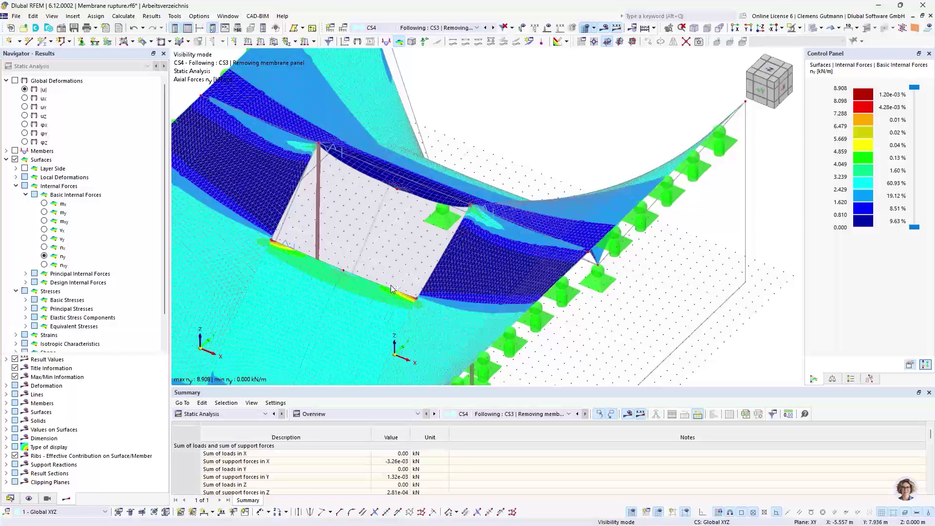
key("alt+Tab")
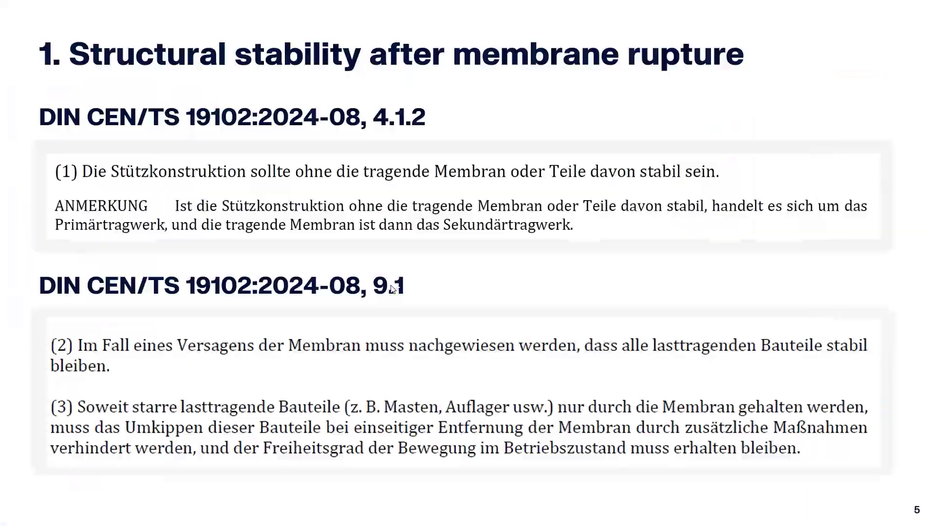
left_click(342, 209)
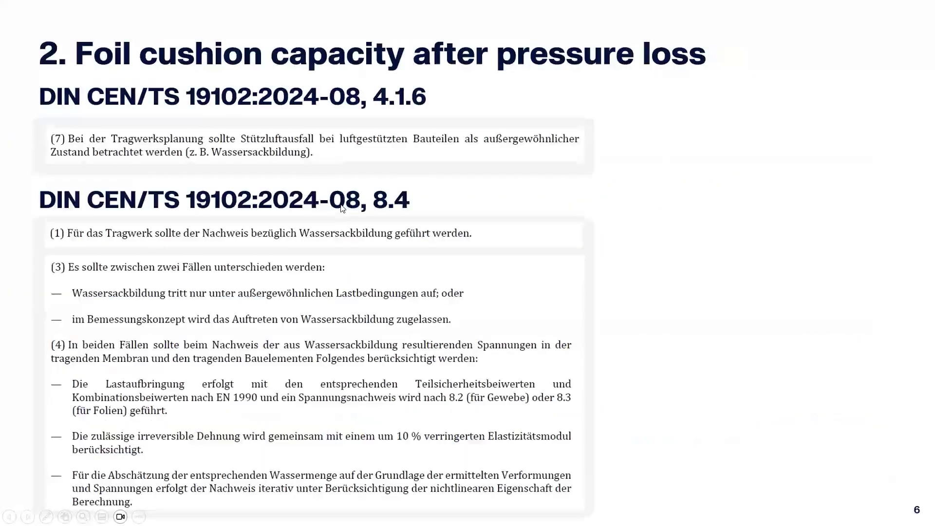
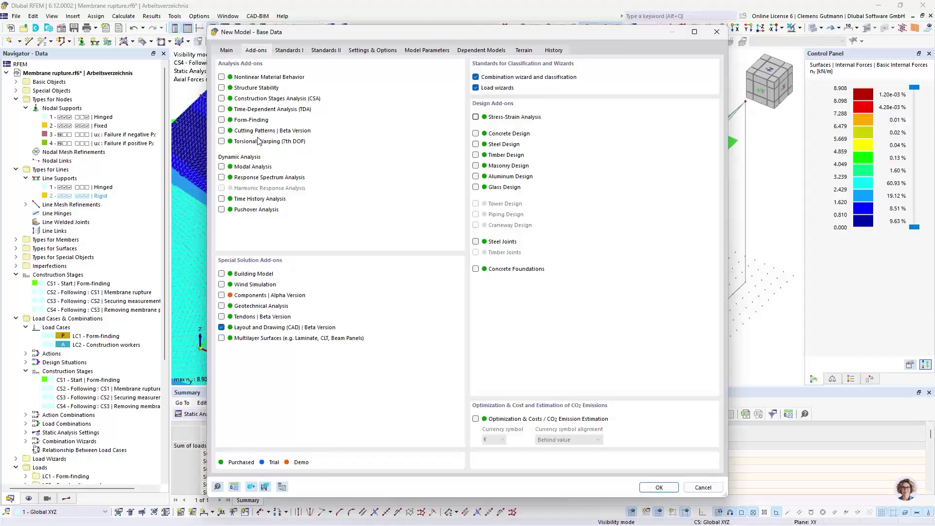
- Create the model Foil cushion pressure loss with the Construction Stages Analysis and Form-Finding add-ons and the global Z axis pointing downward
left_click(253, 100)
left_click(253, 120)
left_click(372, 50)
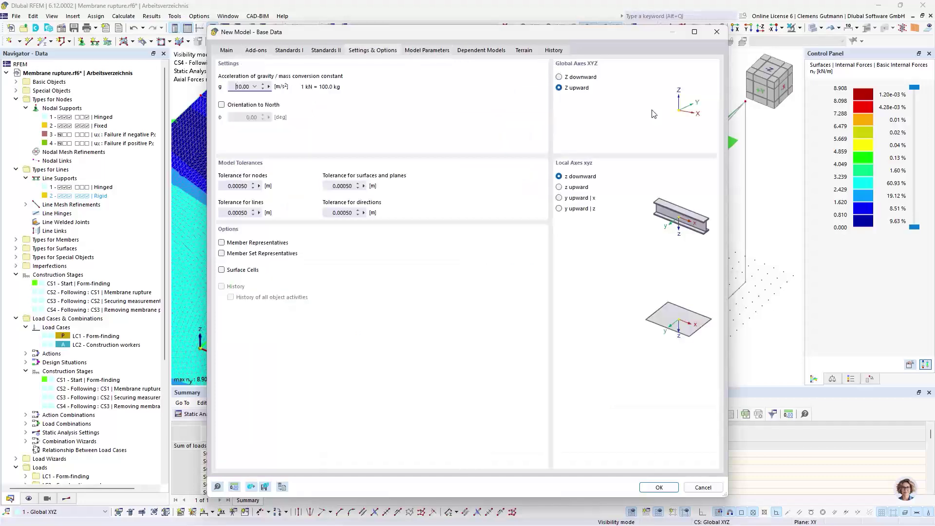
left_click(658, 487)
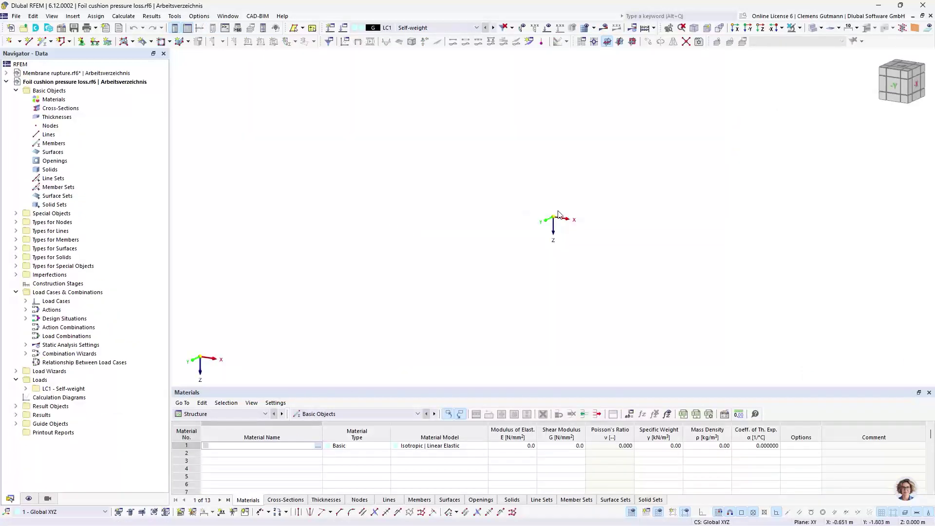
- Start a new surface with a new thickness and define the foil material ETFE for it
middle_click_drag(562, 216, 562, 330)
middle_click_drag(563, 331, 415, 322)
scroll(377, 294, "up", 10)
middle_click_drag(306, 318, 362, 244, "ctrl")
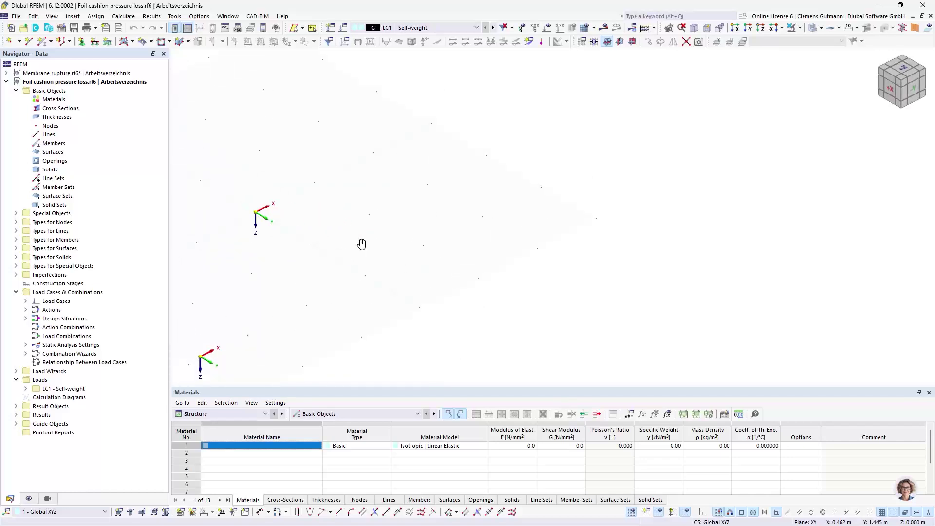
middle_click_drag(261, 257, 316, 266)
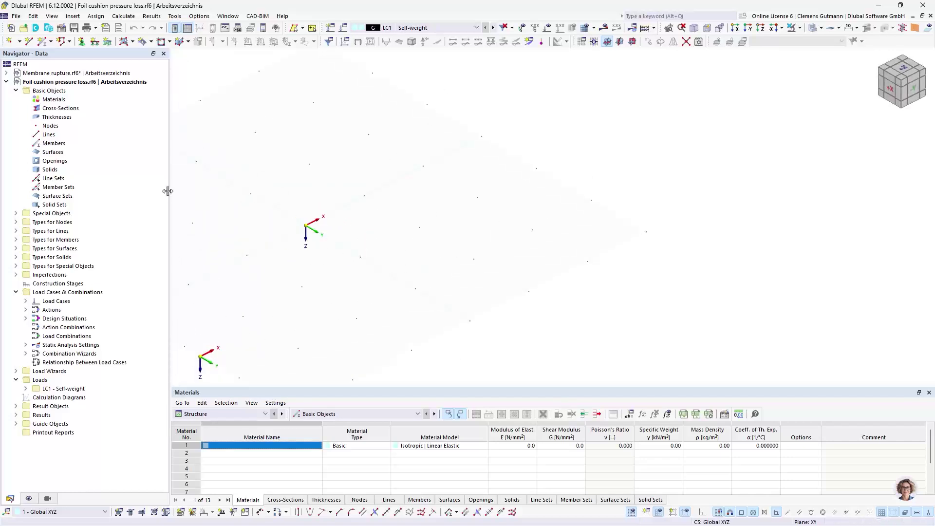
left_click(125, 40)
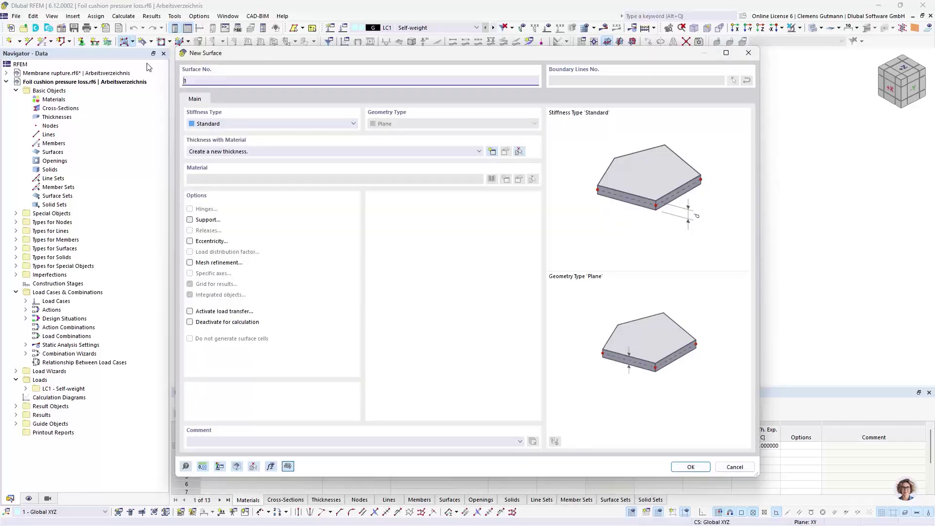
left_click(494, 152)
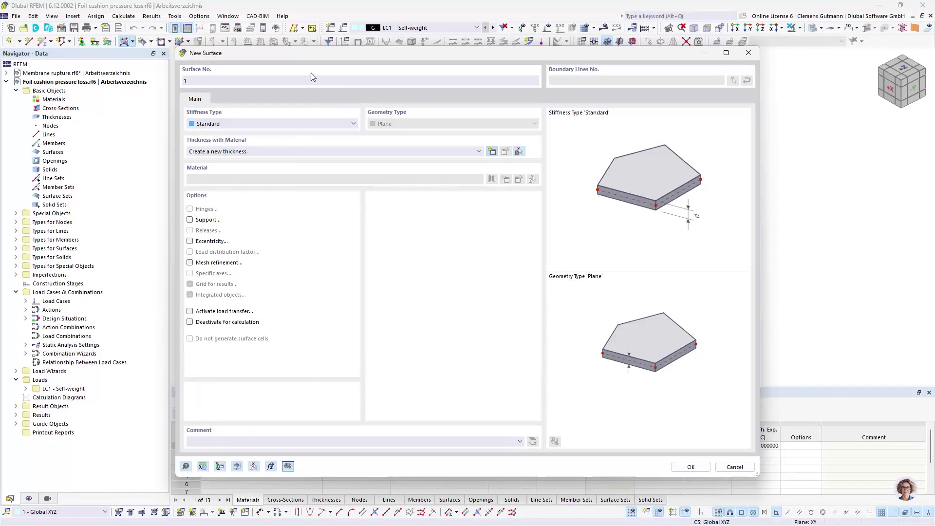
left_click(492, 150)
left_click(530, 145)
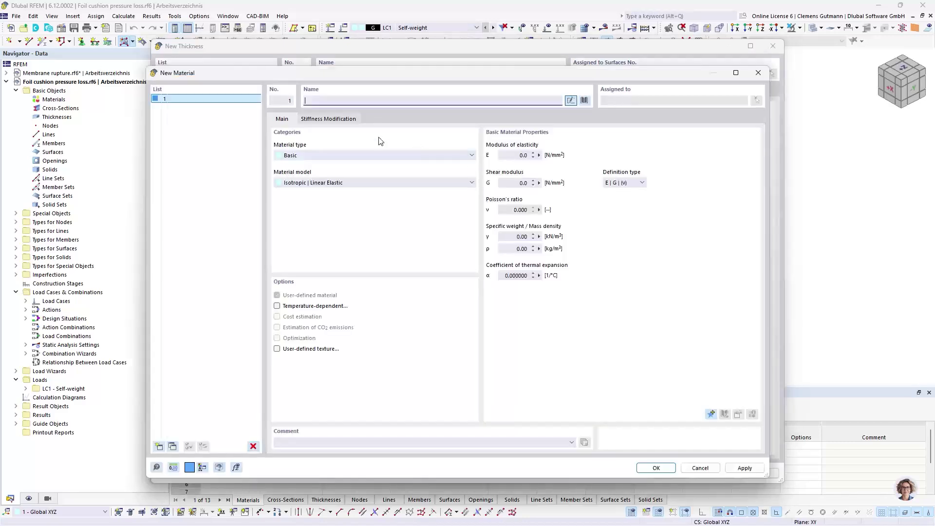
type("ETFE")
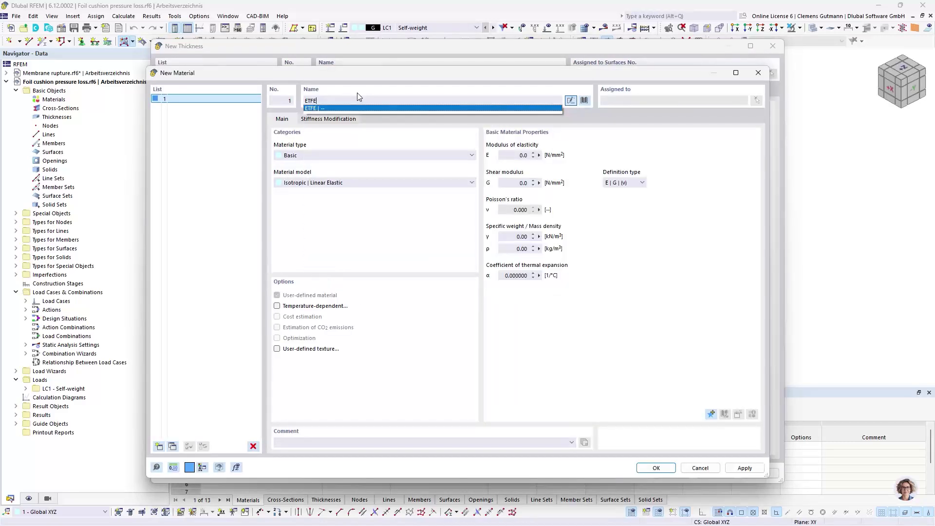
key("Return")
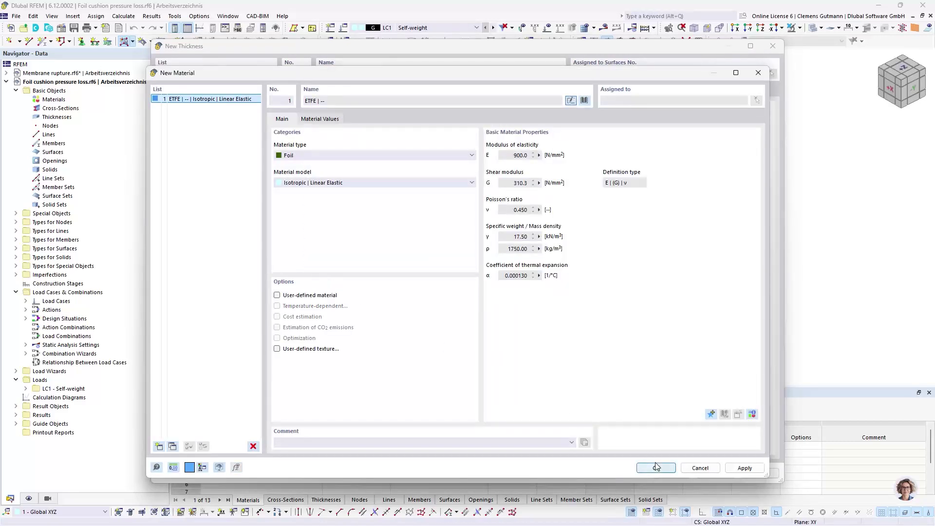
- Add the gas Dry air as a second material and accept both materials
left_click(159, 446)
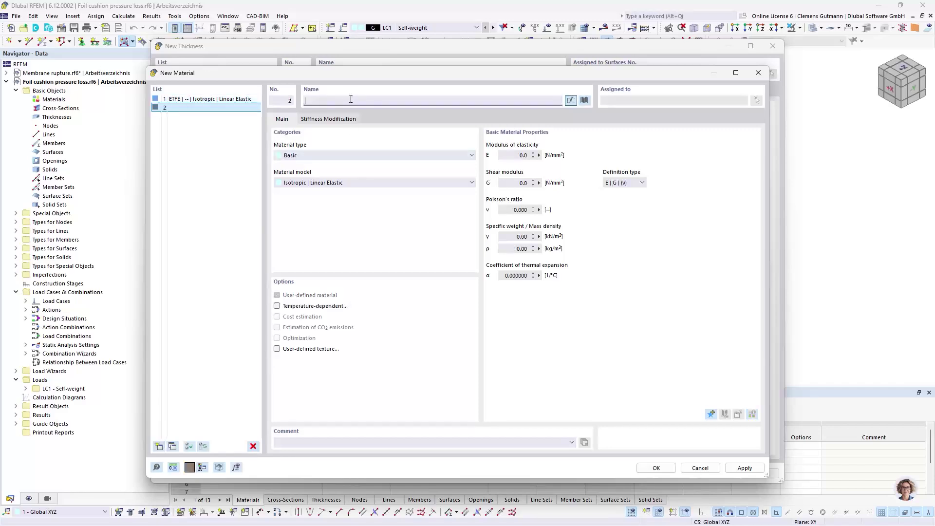
type("dry")
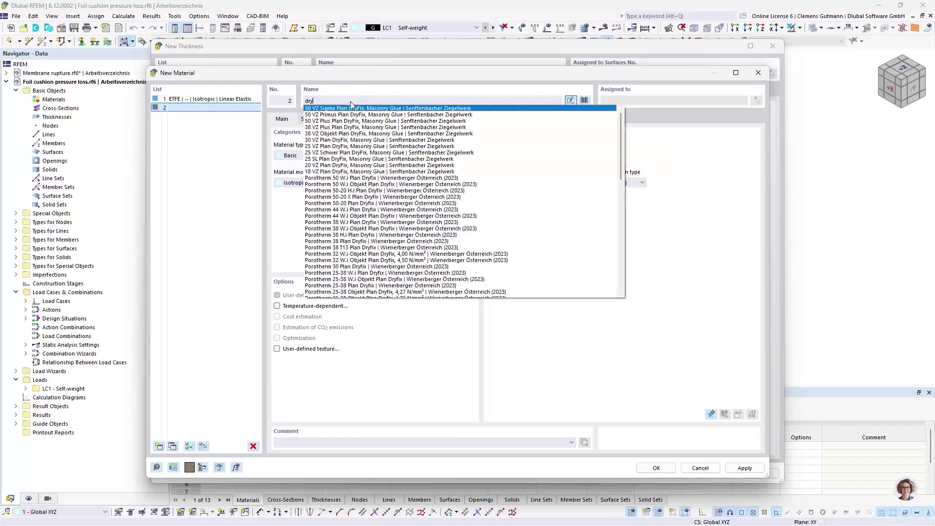
type(" air")
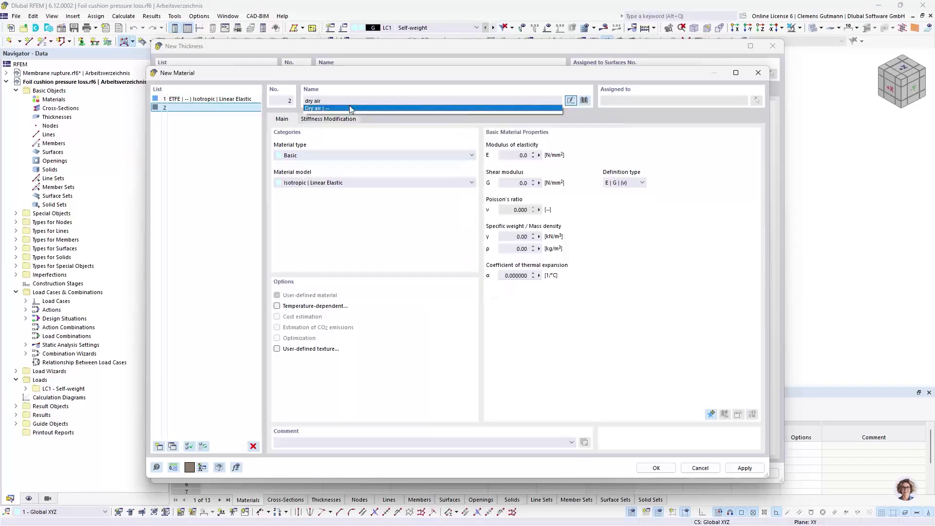
left_click(349, 106)
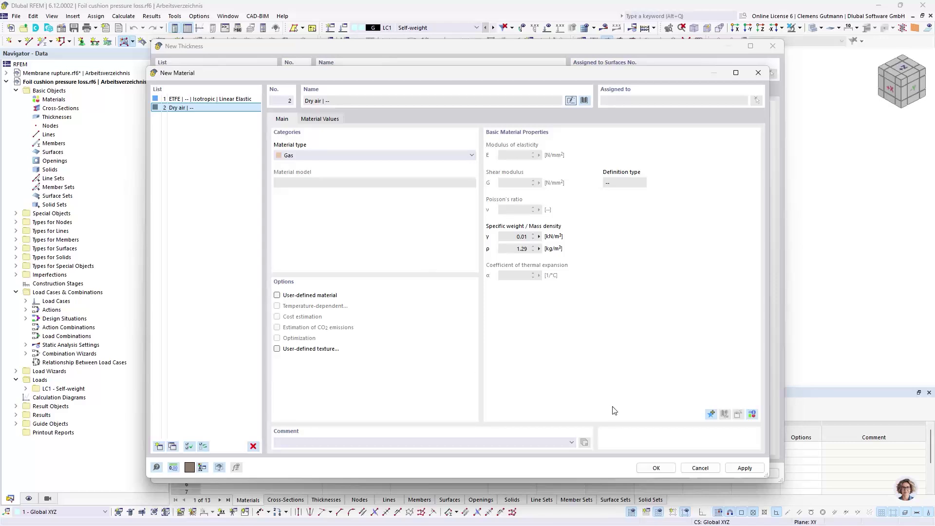
left_click(665, 468)
- Define a uniform surface thickness of 0.2 mm with the ETFE material
left_click(363, 145)
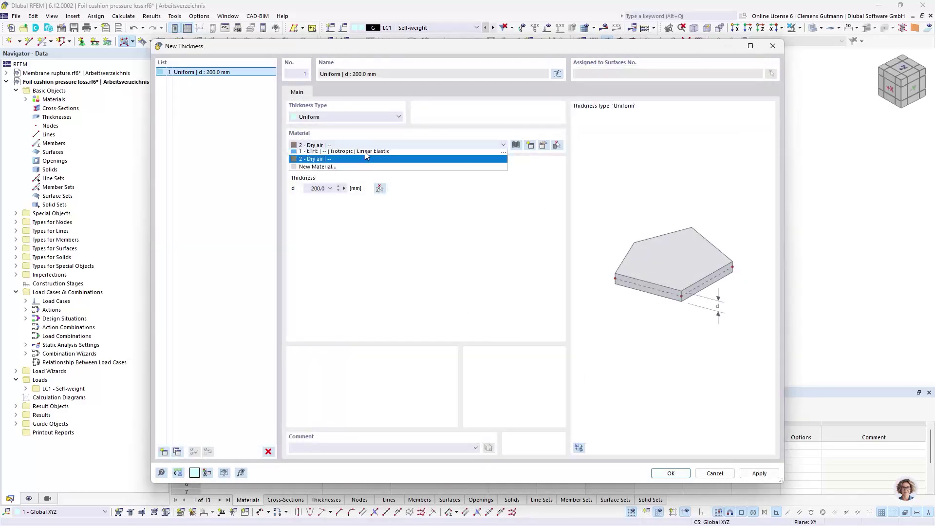
left_click(367, 153)
left_click(324, 190)
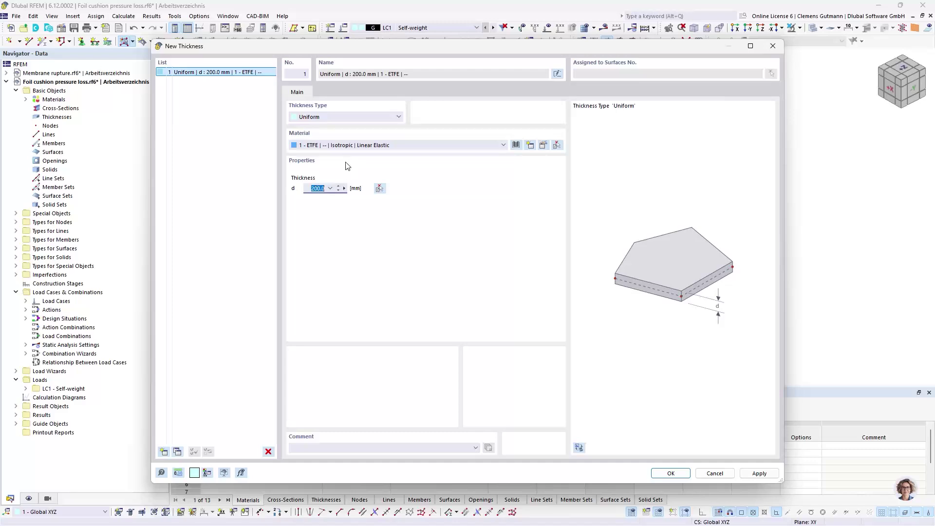
key("Tab")
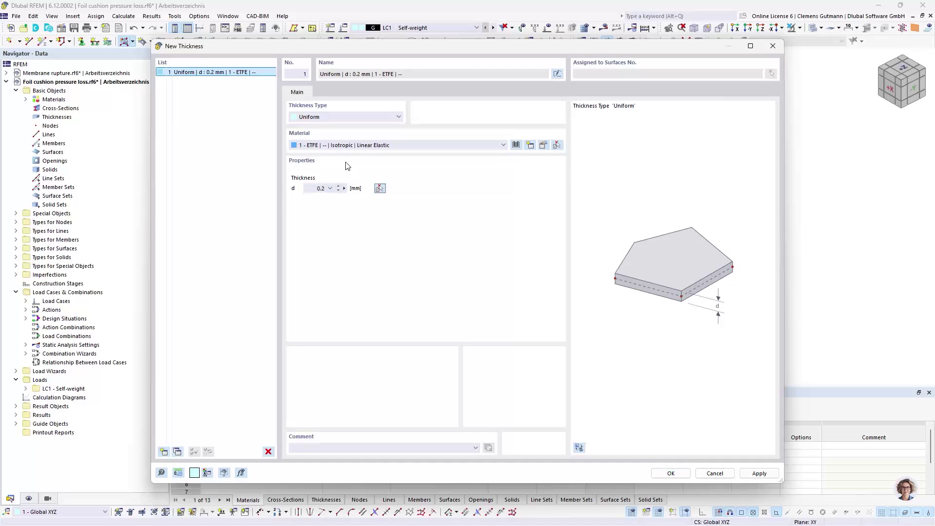
left_click(670, 473)
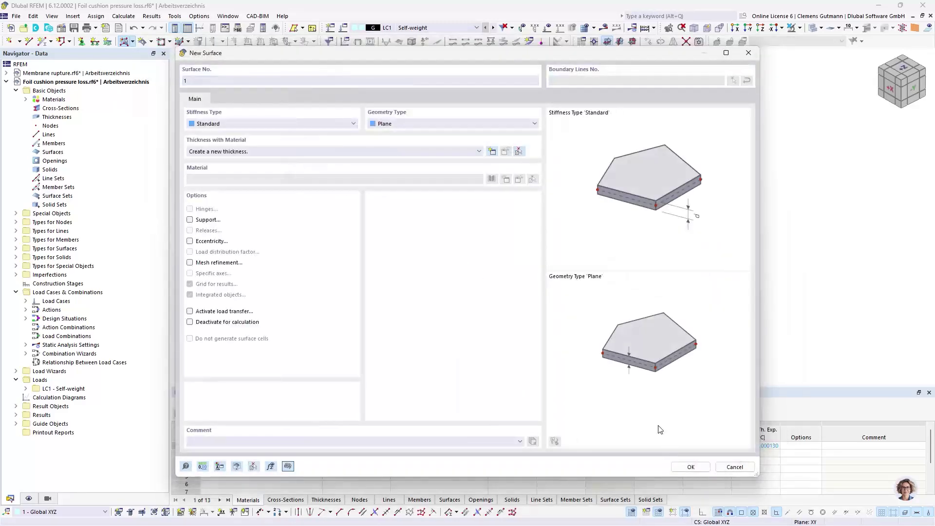
- Set the new surface's geometry type to Quadrangle and its stiffness type to Membrane
left_click(445, 125)
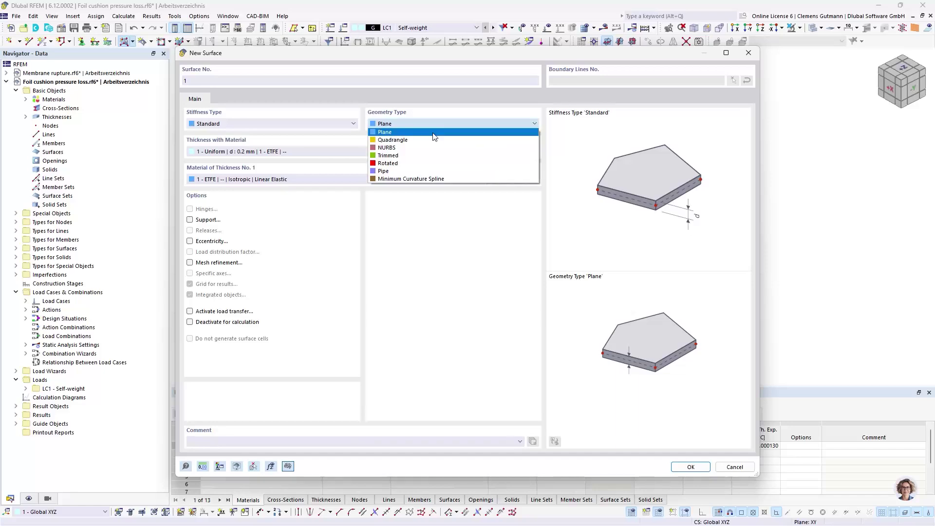
left_click(433, 137)
left_click(223, 123)
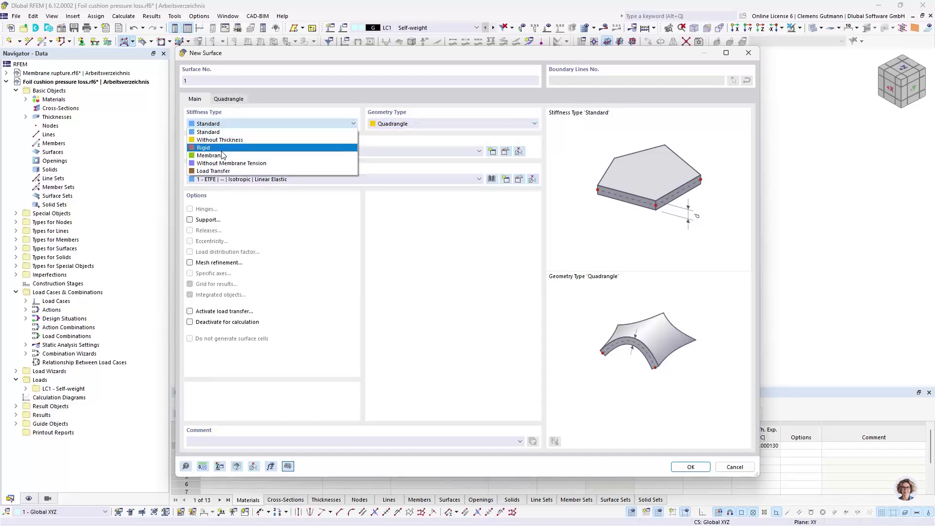
left_click(221, 151)
left_click(677, 467)
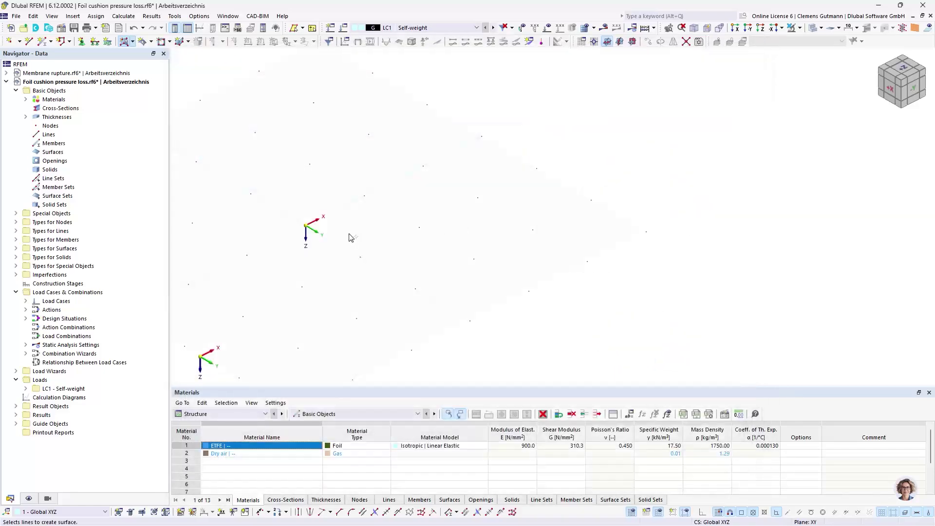
middle_click_drag(340, 250, 366, 208, "ctrl")
- Draw a 1 m by 1 m rectangular ETFE membrane surface from the origin in the XY plane
left_click(145, 39)
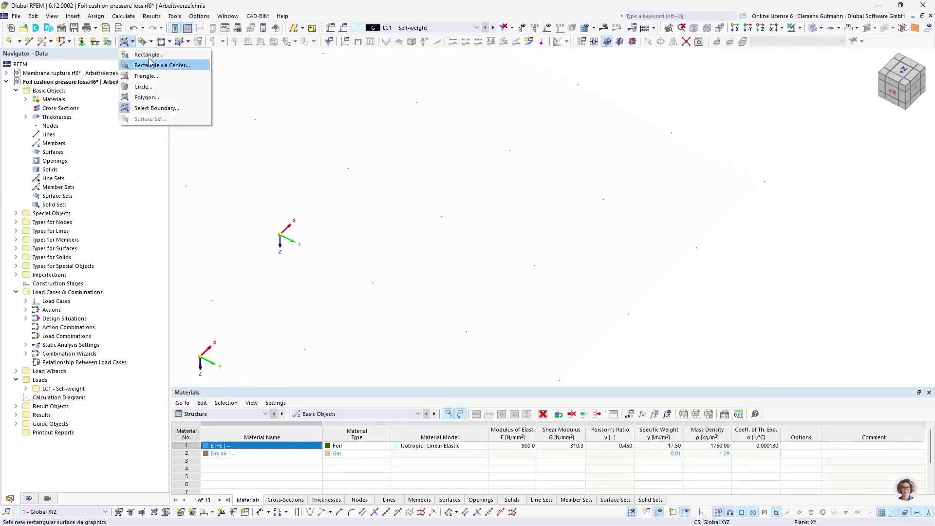
left_click(146, 54)
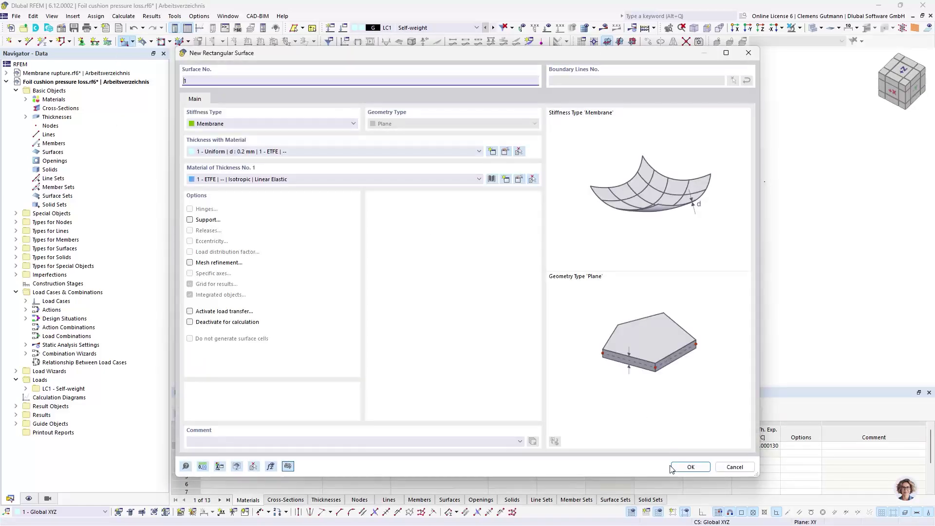
left_click(673, 467)
left_click(281, 235)
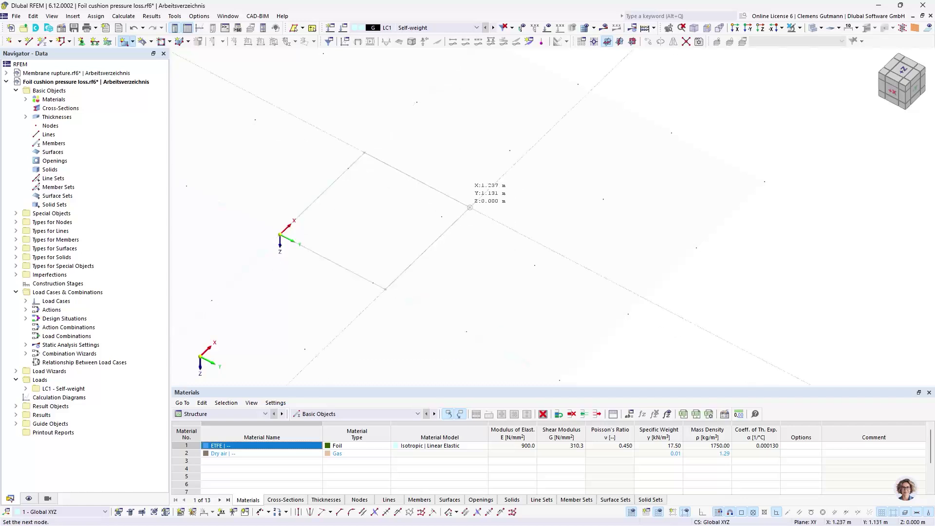
left_click(441, 216)
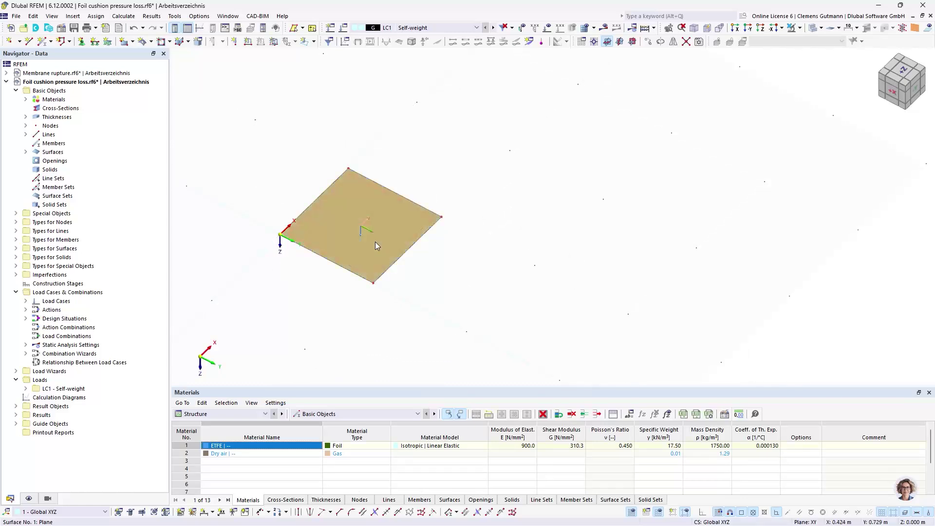
- Change the geometry type of the rectangular membrane surface to Quadrangle
double_click(375, 243)
left_click(384, 123)
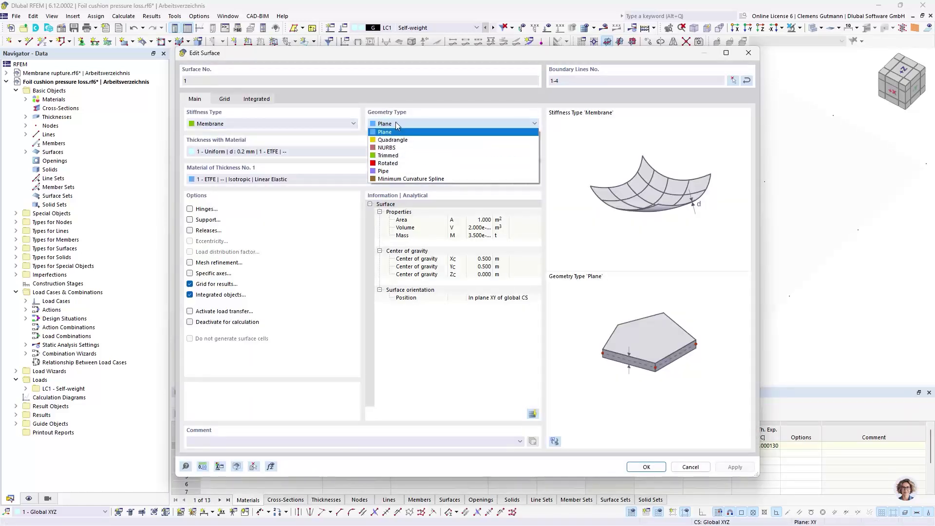
left_click(398, 128)
left_click(399, 126)
left_click(400, 140)
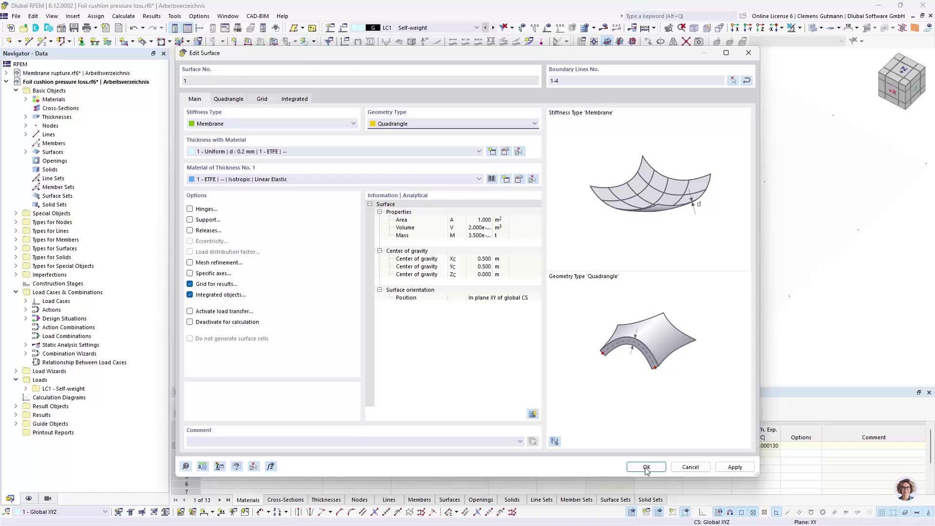
left_click(647, 468)
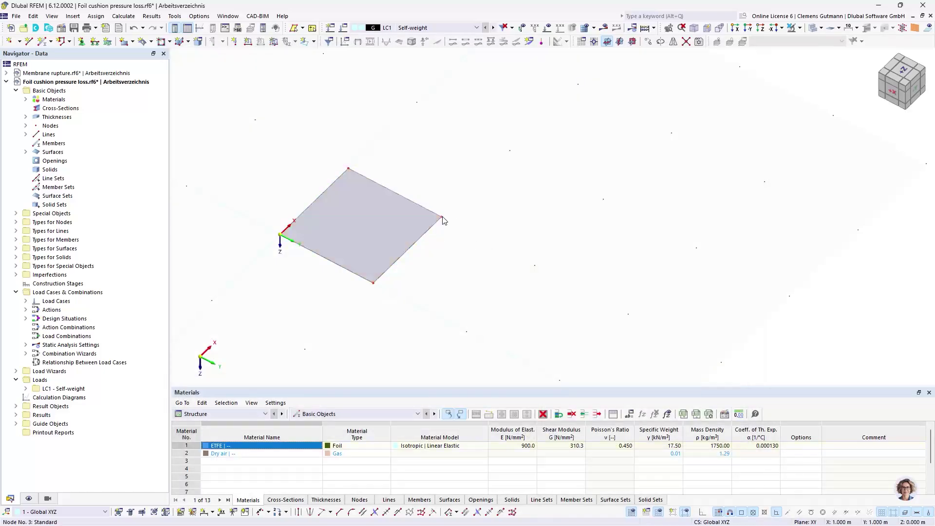
- Set the Z coordinate of the surface's corner node opposite the origin to 0.1 m
double_click(442, 217)
double_click(397, 257)
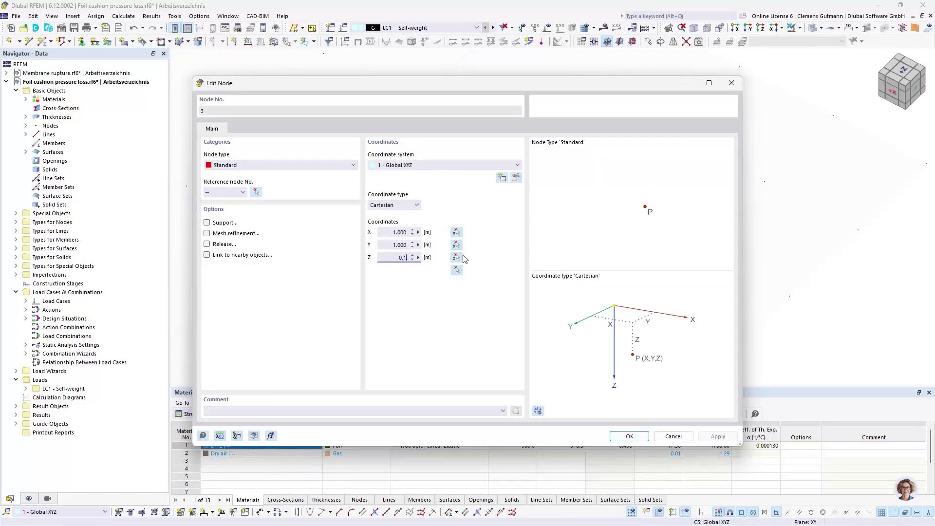
key("Tab")
left_click(629, 436)
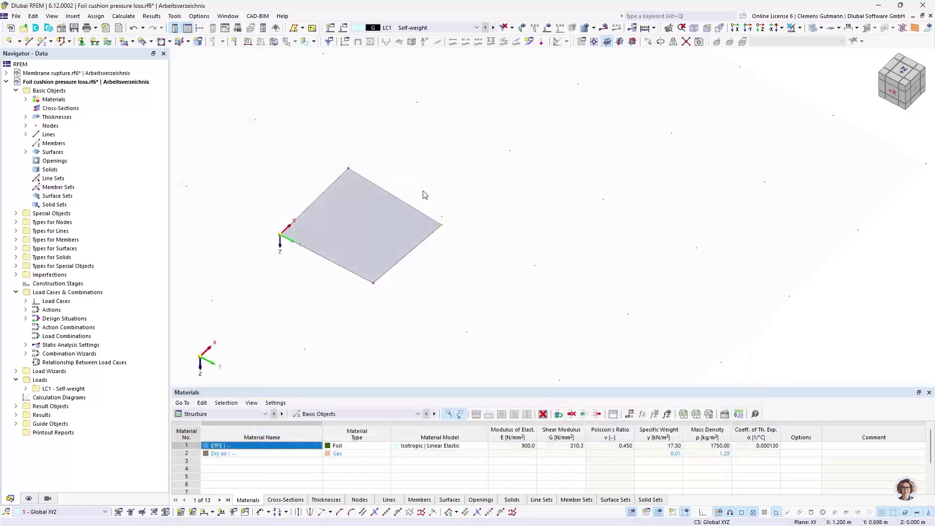
- Rotate the surface with three copies at 90° about the Z axis through its lowered corner node at 1.000, 1.000, 0.100 m
right_click(379, 236)
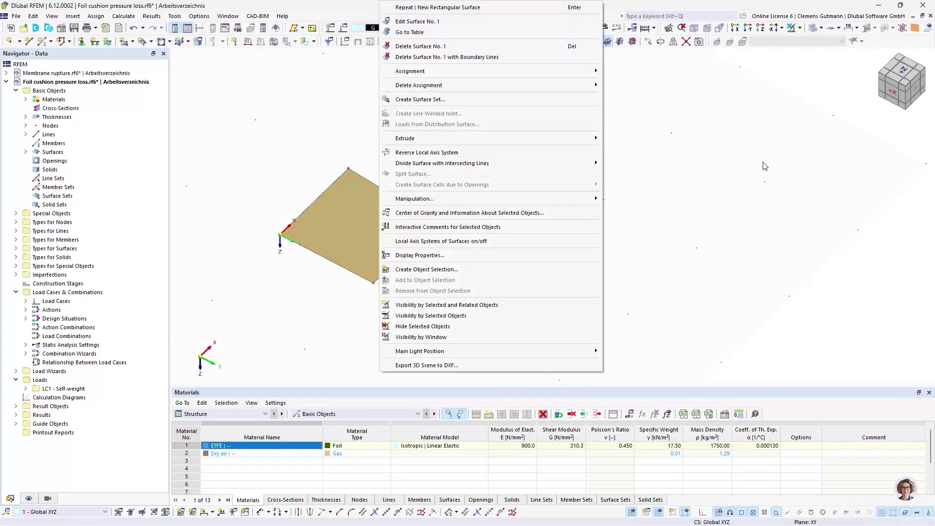
left_click(661, 43)
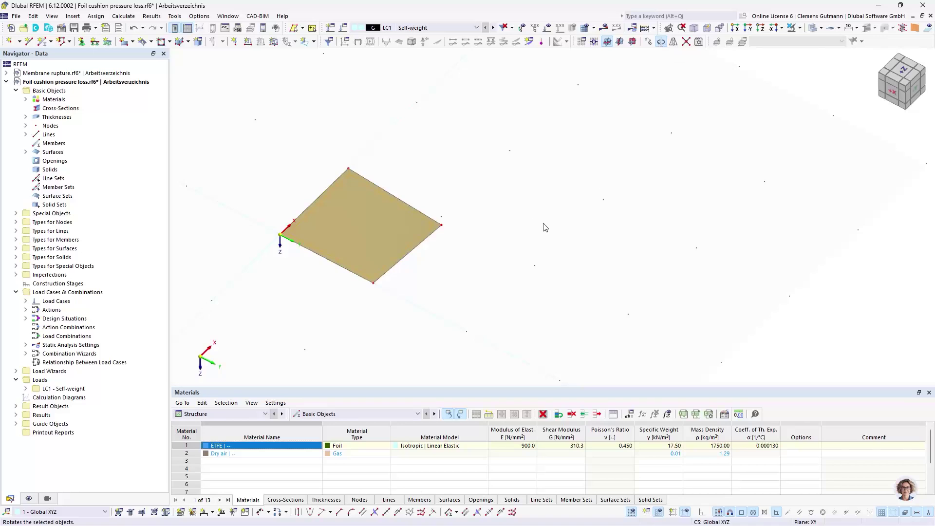
left_click(346, 179)
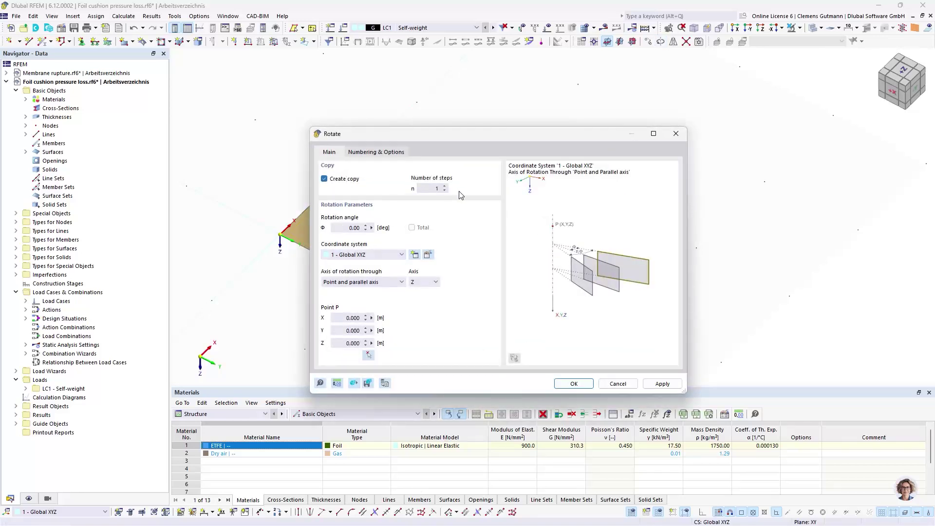
left_click(445, 186)
key("Tab")
key("Tab")
left_click(368, 358)
left_click(412, 203)
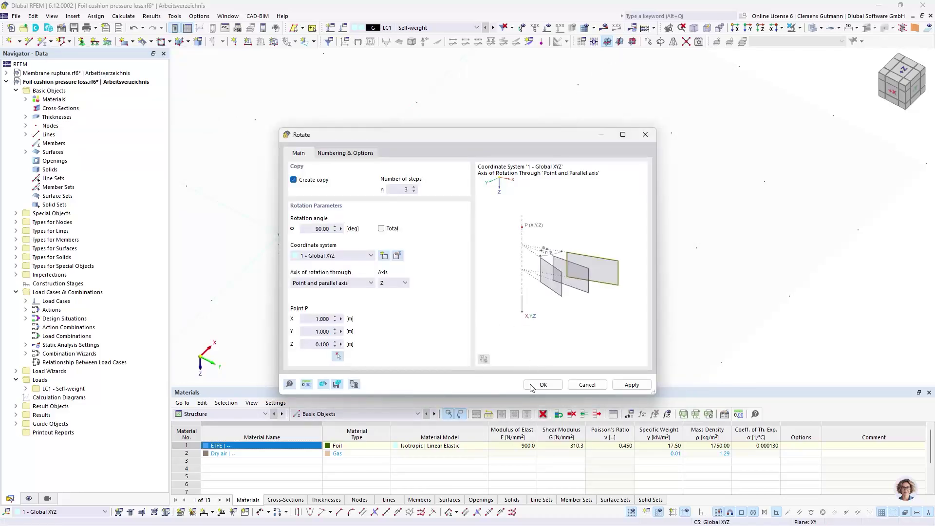
left_click(554, 388)
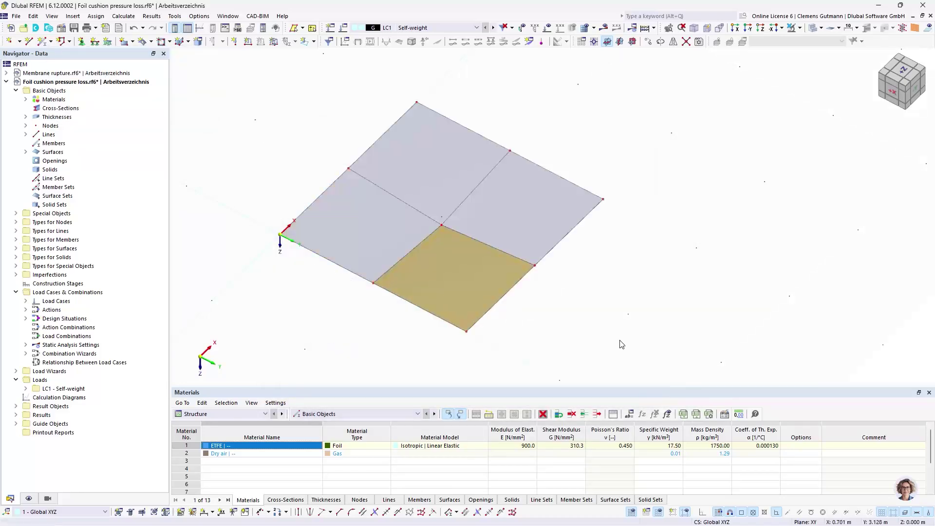
- Mirror all four surfaces as a copy about the XY plane through the origin to form the cushion's opposite layer
mouse_move(646, 319)
middle_mouse_down("ctrl")
mouse_move(633, 309)
mouse_move(638, 319)
middle_mouse_up("ctrl")
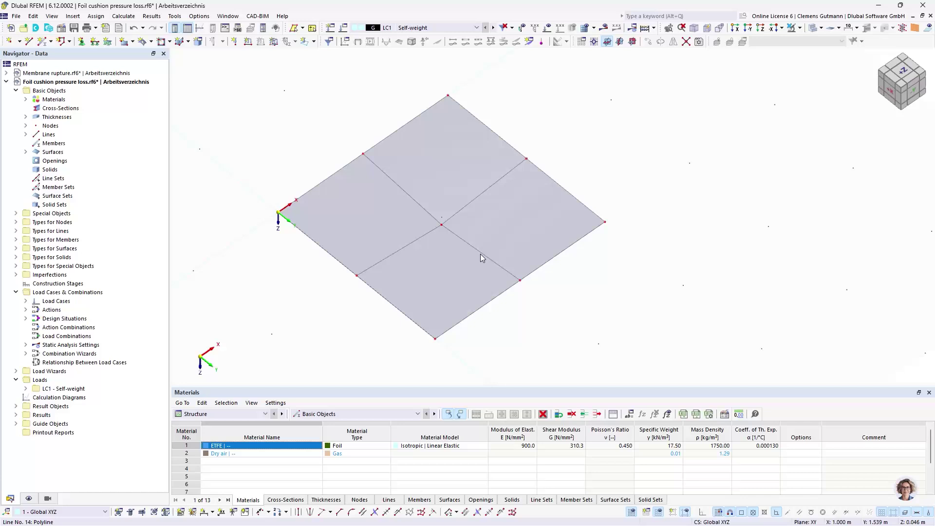
left_click(382, 244, "ctrl")
left_click(449, 266, "ctrl")
left_click(541, 218, "ctrl")
left_click(453, 161, "ctrl")
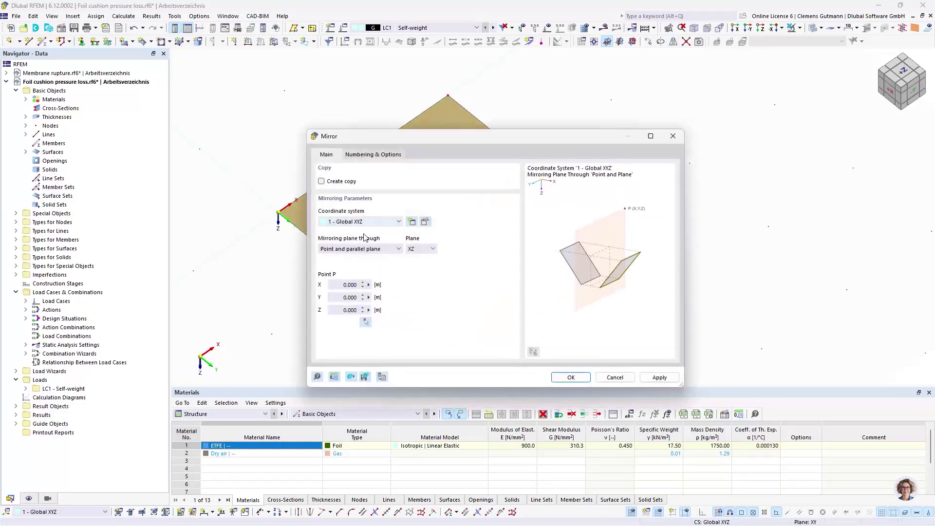
left_click(347, 181)
left_click(416, 250)
left_click(417, 264)
left_click(420, 251)
left_click(420, 258)
left_click(571, 378)
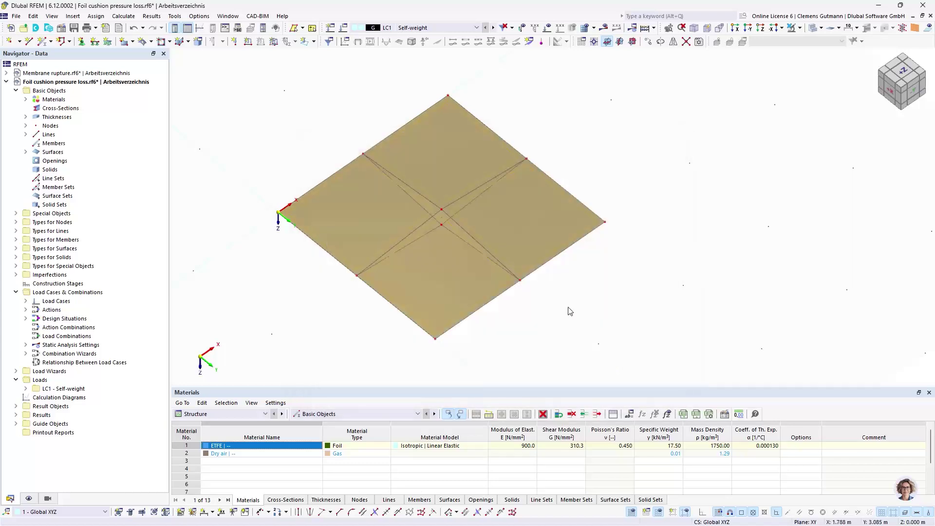
- Give all eight membrane surfaces specific input axes of category "Axis parallel to coordinate system", using 1 - Global XYZ
middle_click_drag(394, 285, 397, 290, "ctrl")
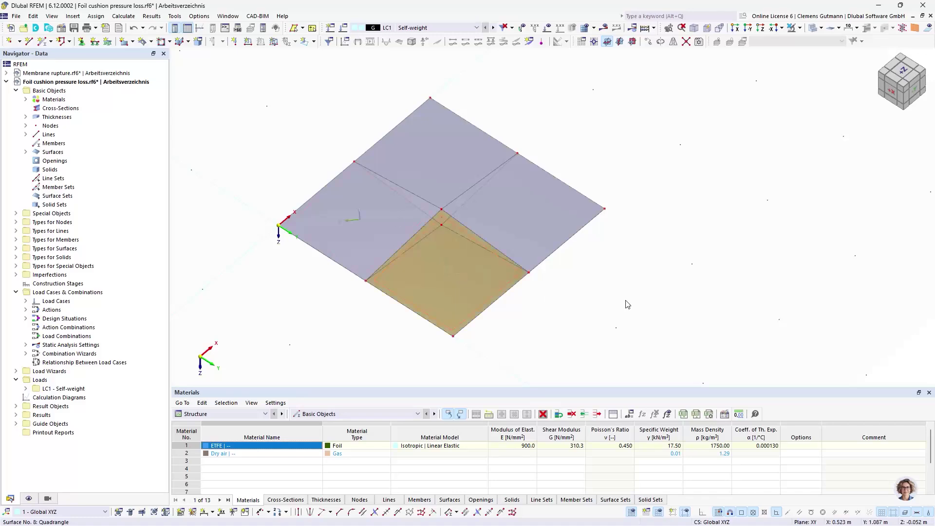
left_click_drag(583, 322, 348, 136)
right_click(375, 218)
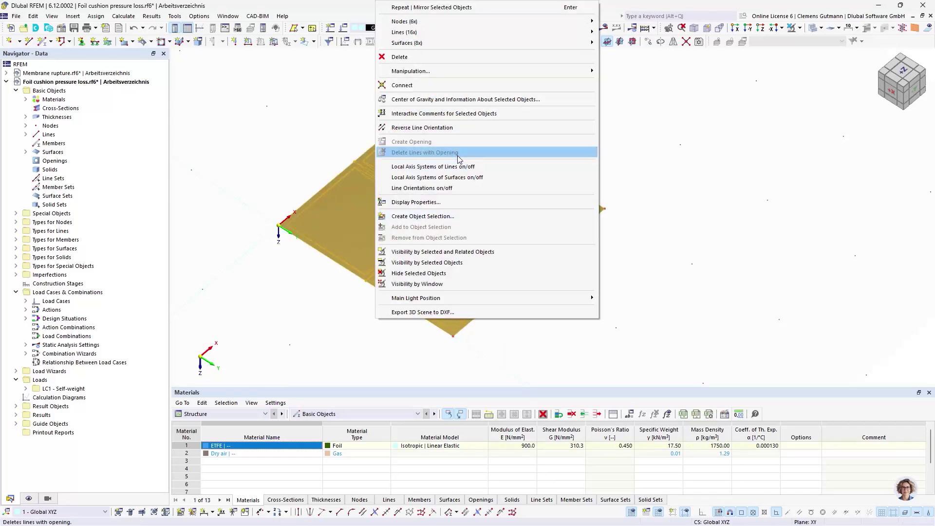
mouse_move(531, 42)
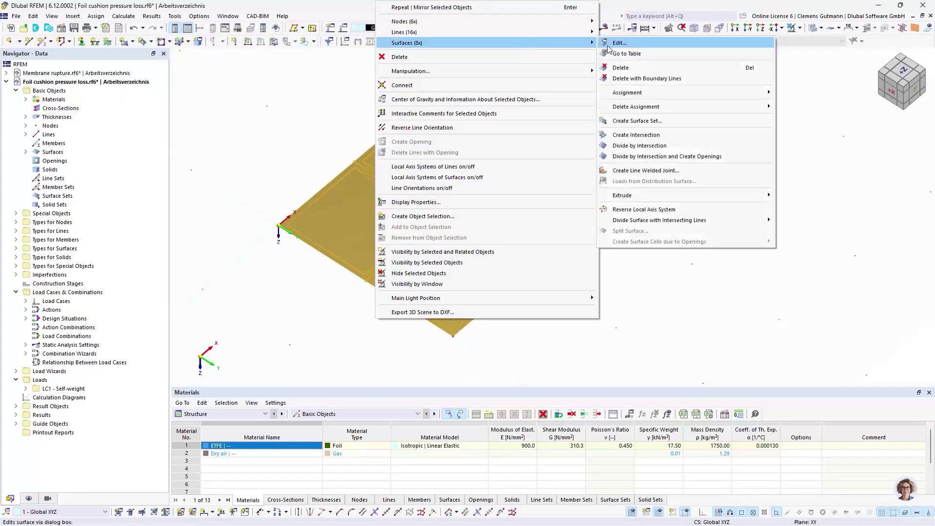
left_click(618, 47)
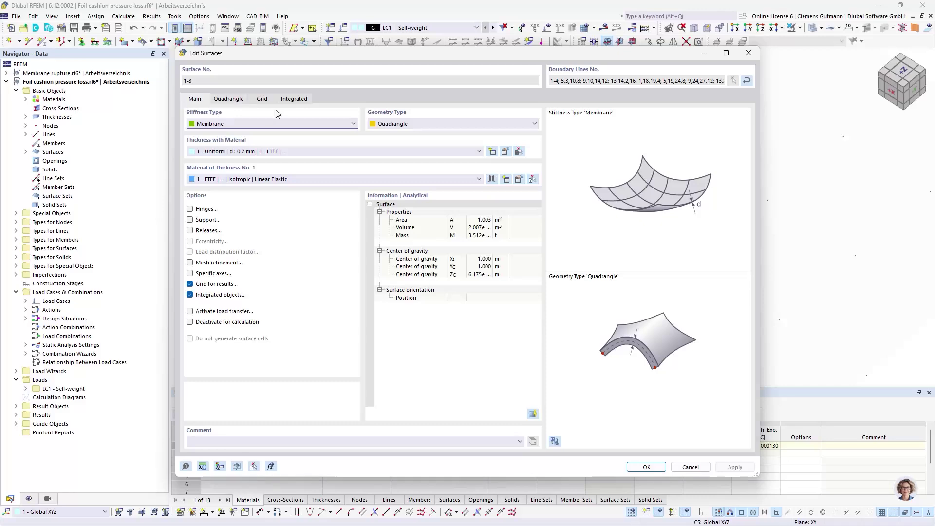
left_click(222, 274)
left_click(263, 99)
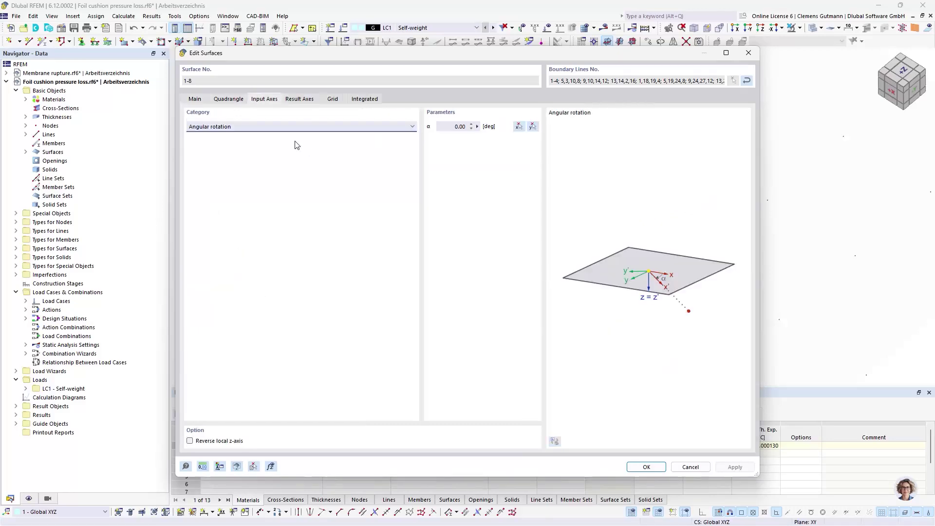
left_click(302, 128)
left_click(249, 158)
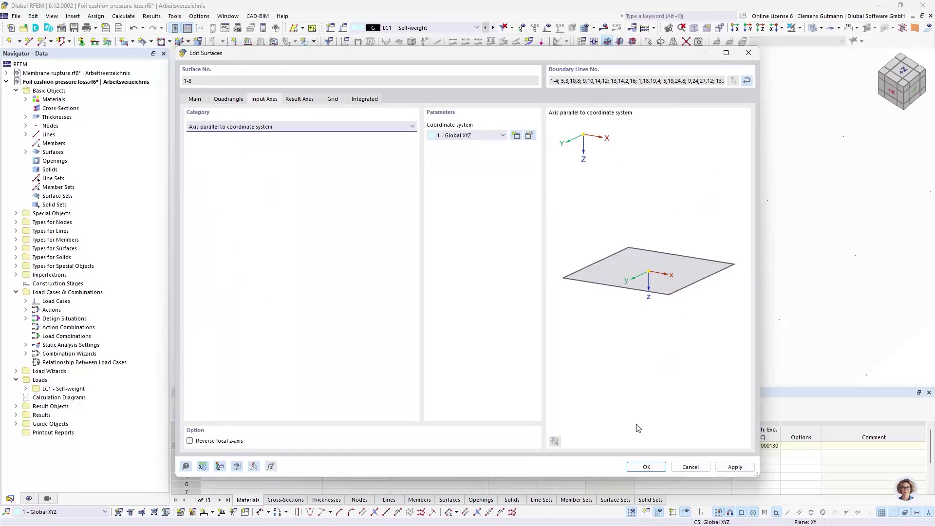
left_click(651, 470)
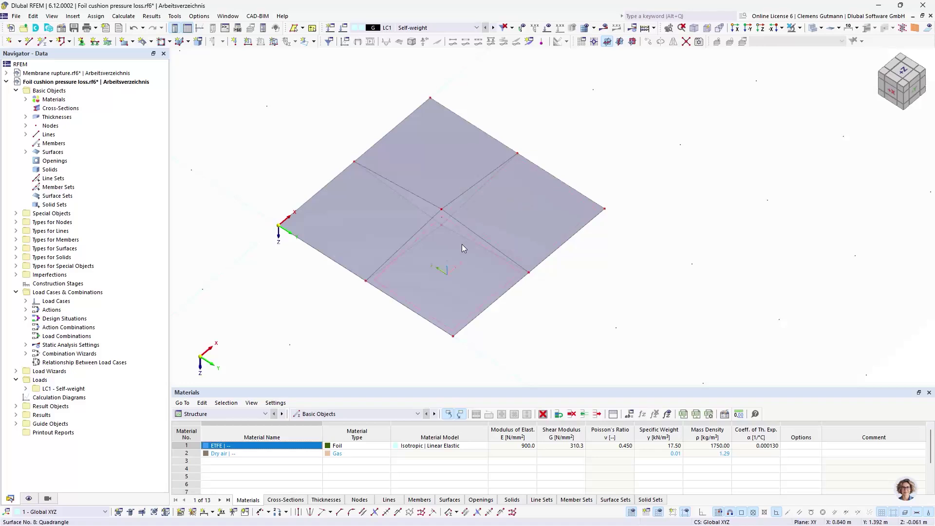
- Colour the rendered surfaces by their +/- z surface side to check the orientation of both cushion layers
middle_click_drag(487, 352, 498, 230, "ctrl")
middle_click_drag(491, 304, 537, 293, "ctrl")
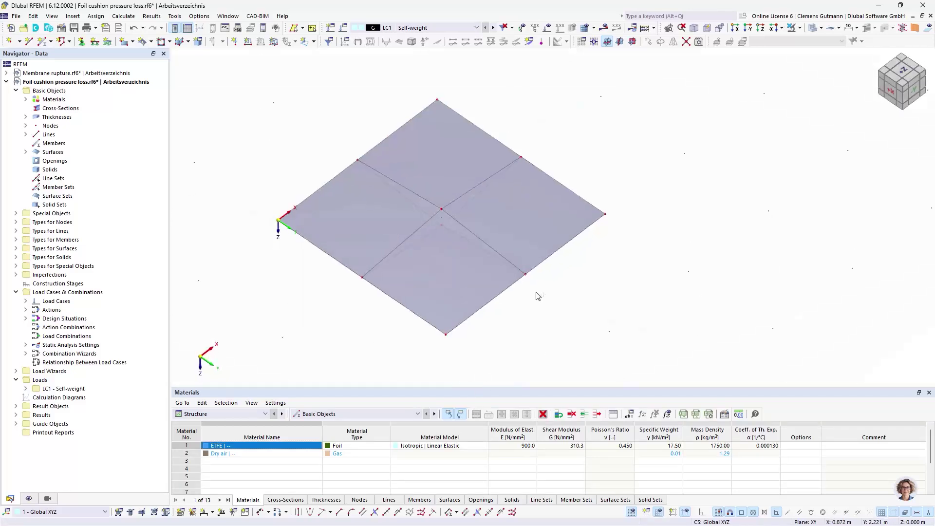
left_click(28, 497)
left_click(76, 363)
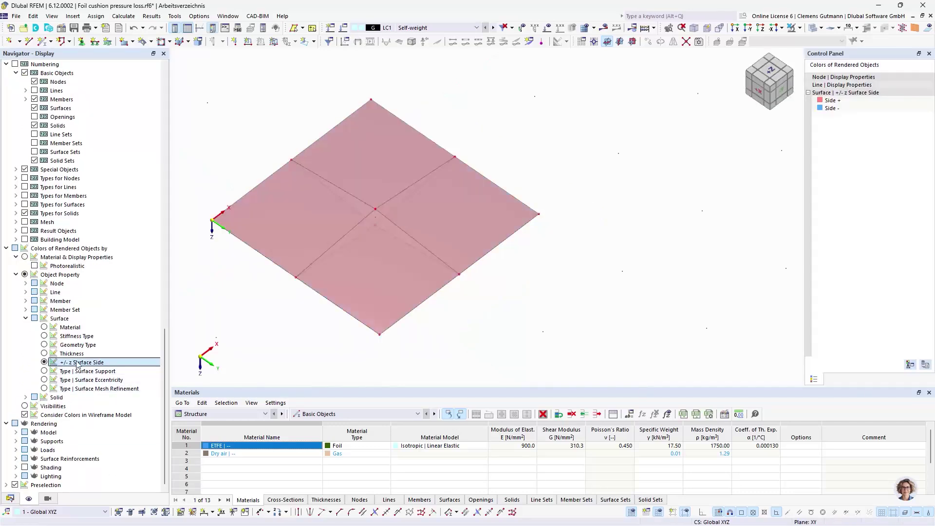
middle_click_drag(463, 136, 457, 344, "ctrl")
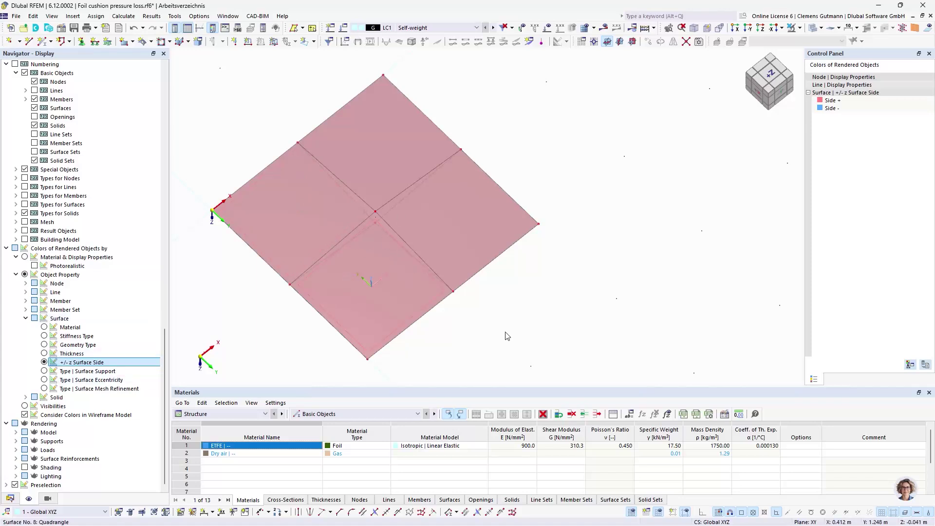
left_click_drag(508, 361, 331, 211)
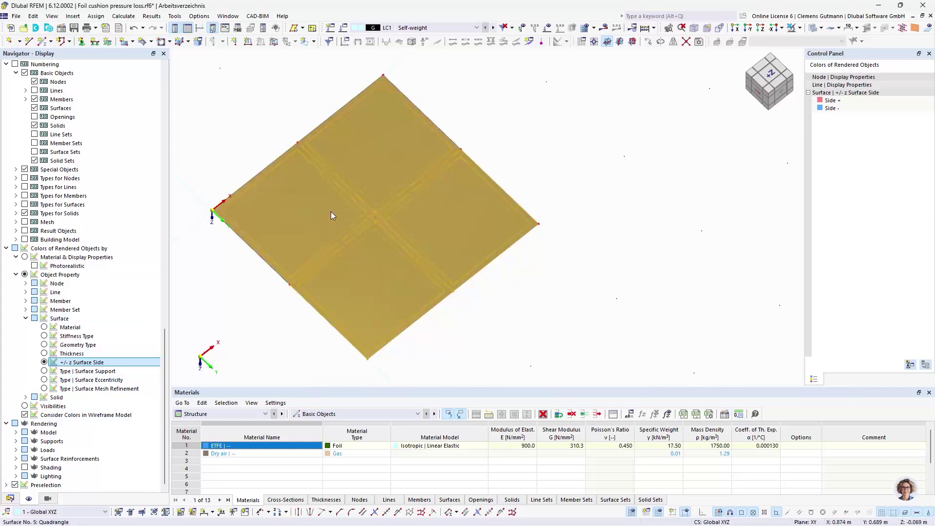
right_click(333, 231)
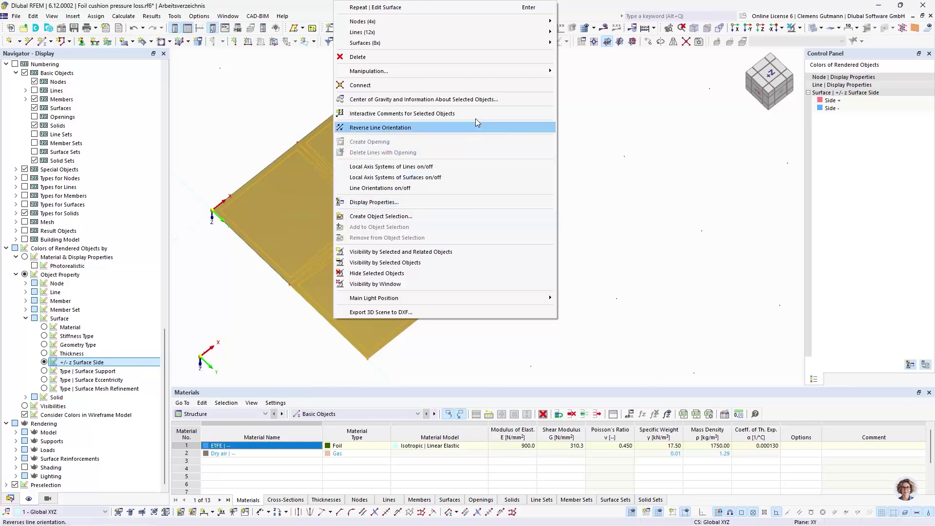
mouse_move(482, 42)
left_click(569, 42)
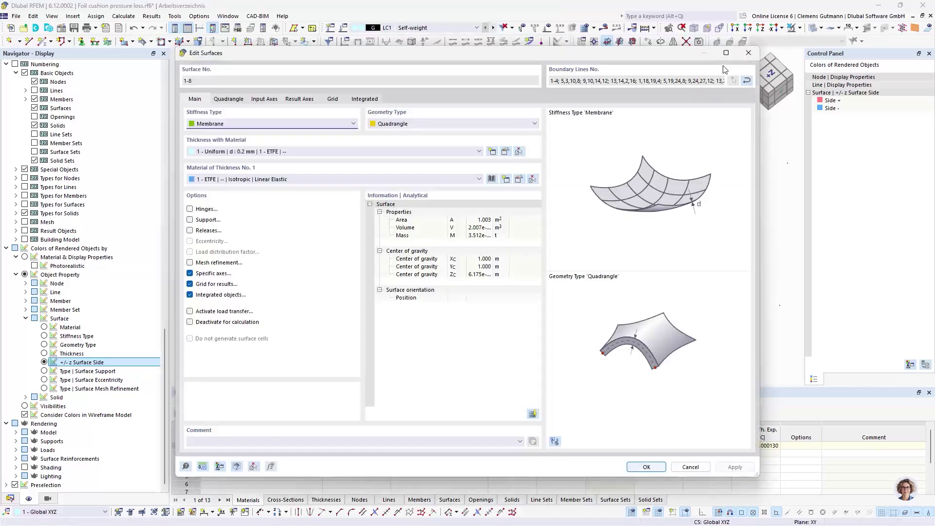
left_click(690, 466)
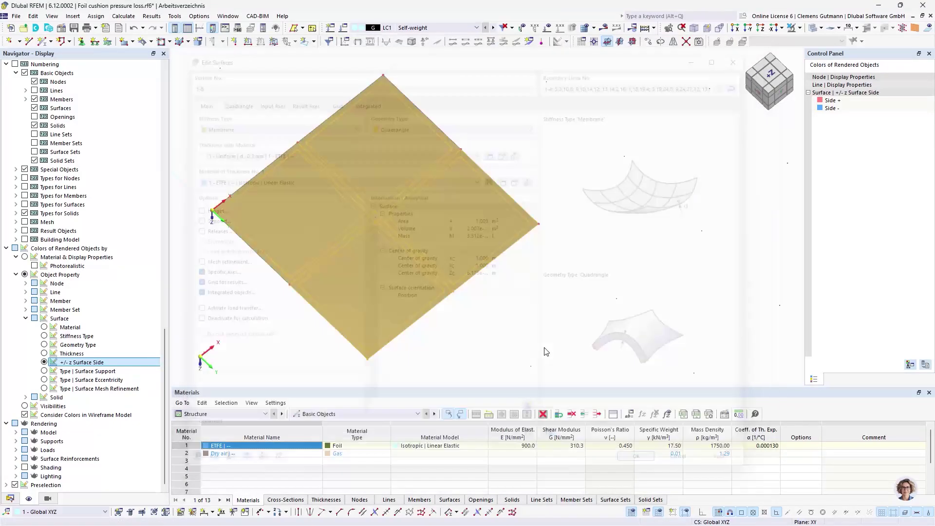
left_click(486, 307)
- Reverse the local axis system of all eight cushion surfaces together
middle_click_drag(358, 276, 369, 240, "ctrl")
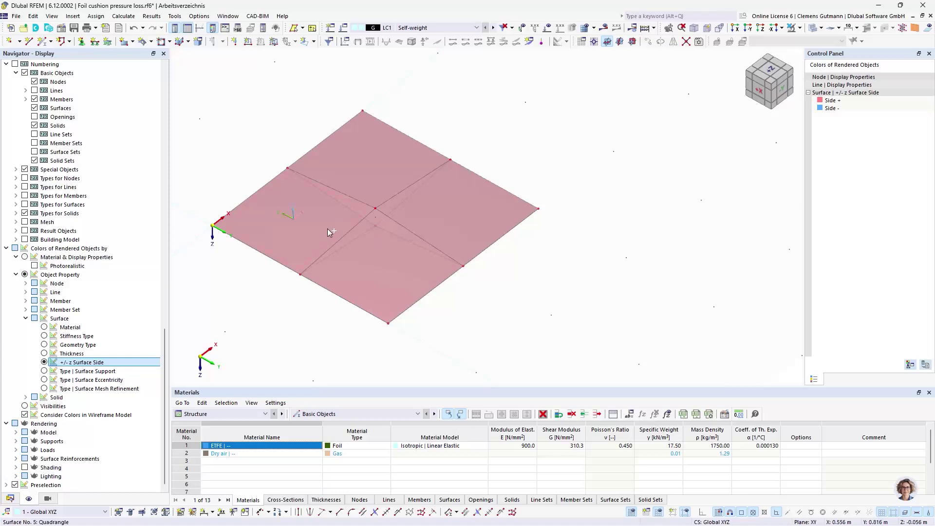
left_click_drag(525, 297, 418, 298)
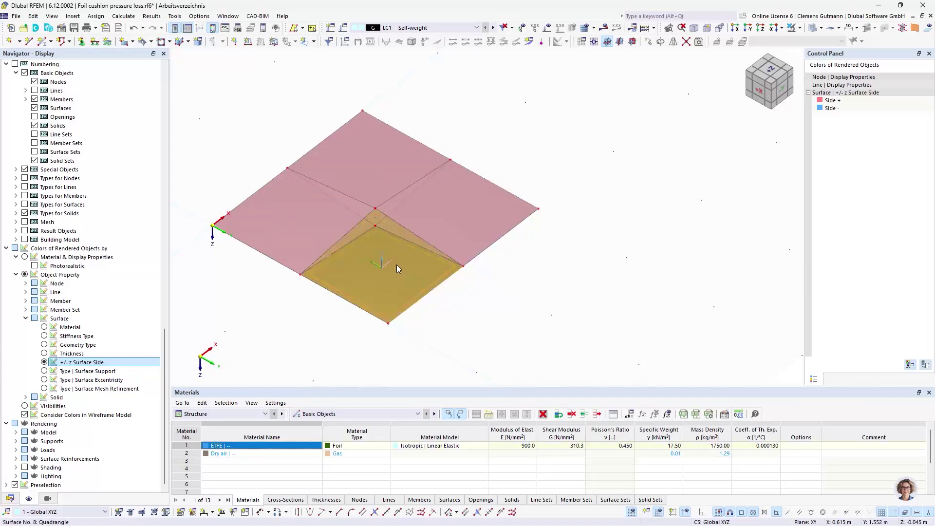
key("ctrl+a")
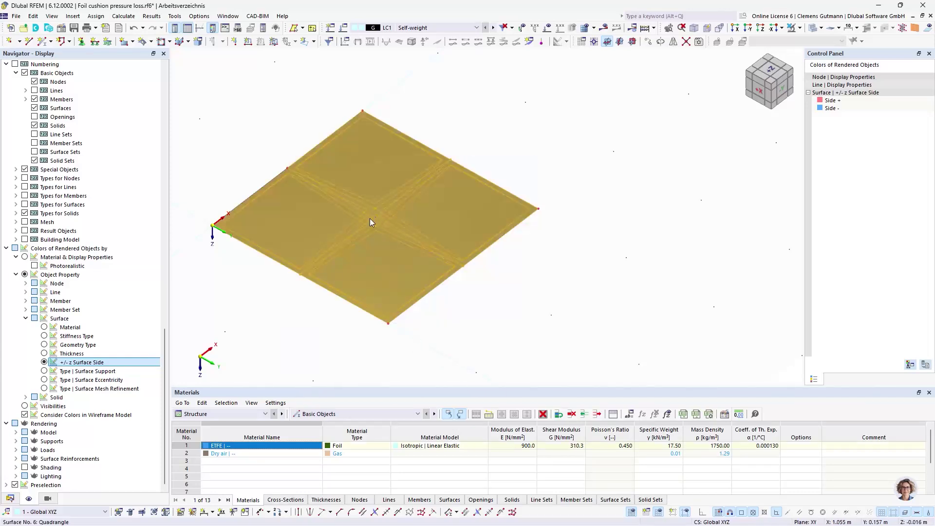
right_click(325, 168)
mouse_move(489, 209)
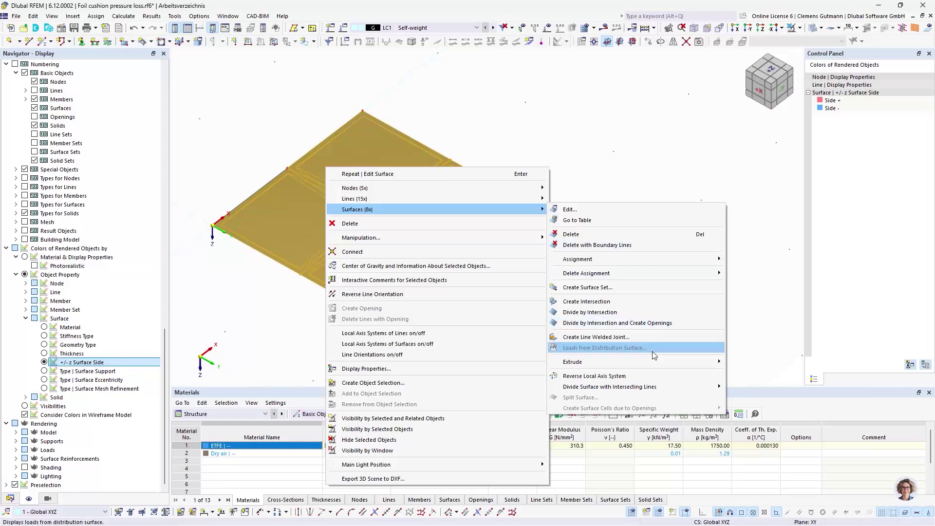
left_click(593, 376)
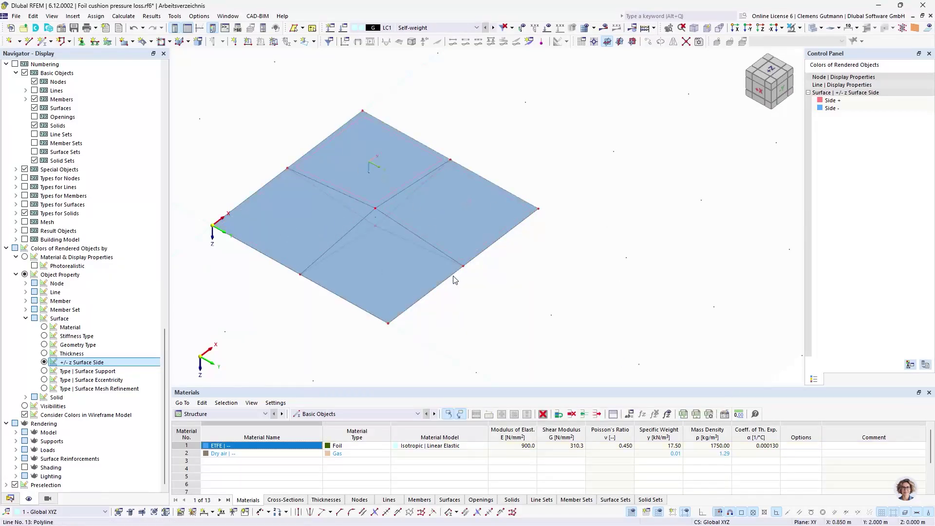
middle_click_drag(489, 278, 487, 280, "ctrl")
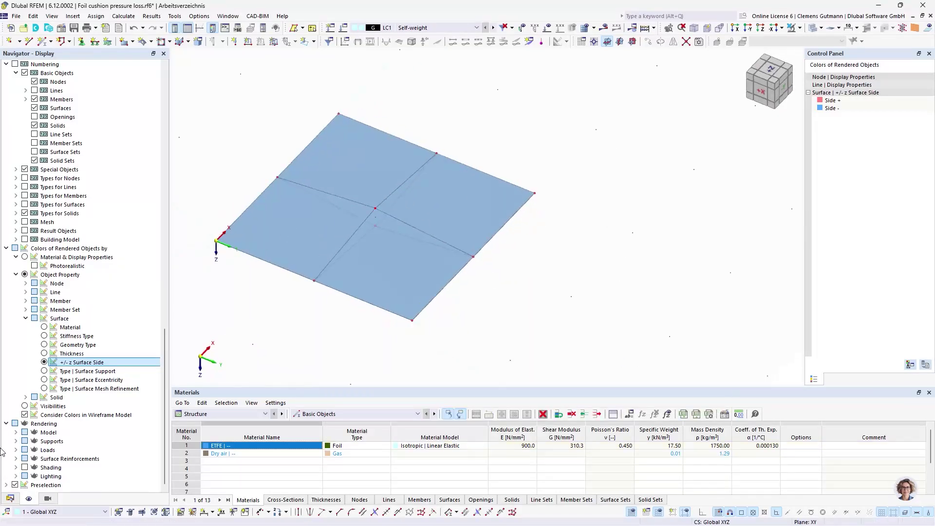
- Assign the Hinged line support to all eight outer edge lines of the cushion
left_click(10, 498)
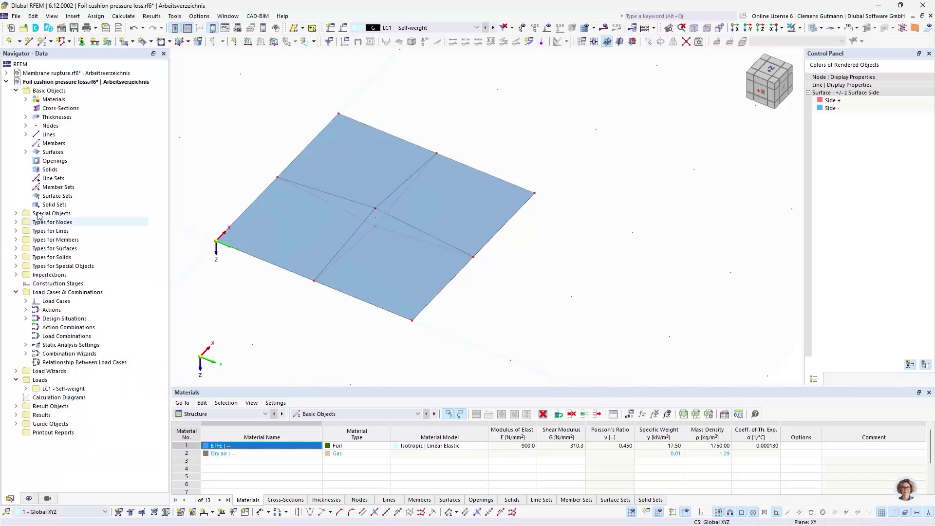
left_click(16, 231)
left_click(26, 240)
left_click(85, 248)
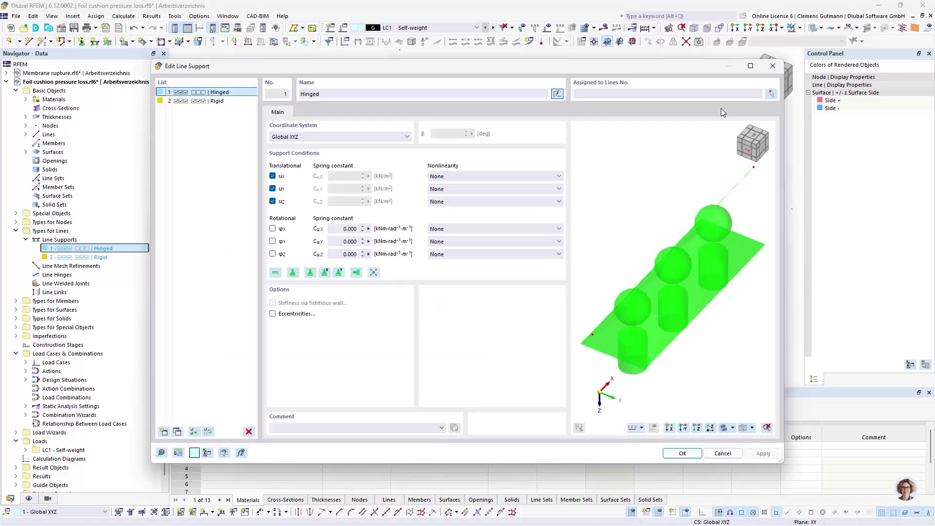
left_click(773, 94)
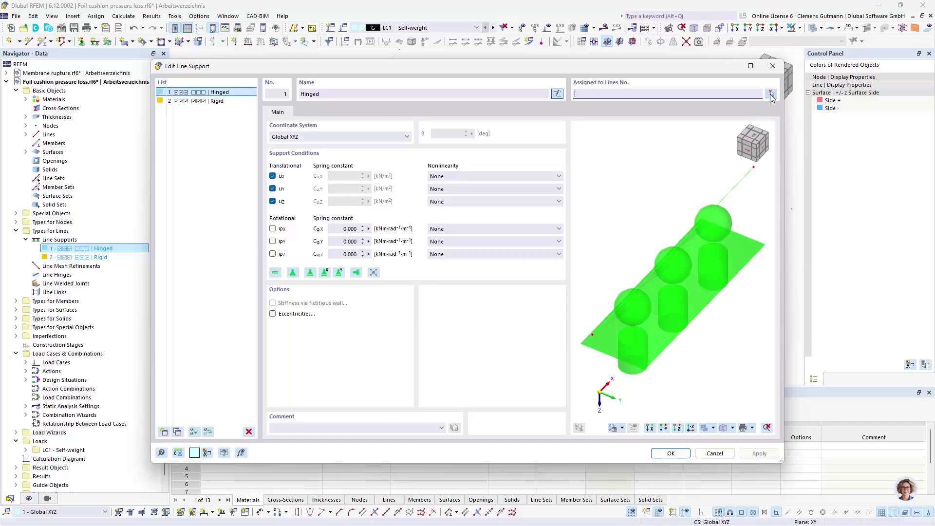
left_click(772, 93)
left_click_drag(257, 293, 206, 194)
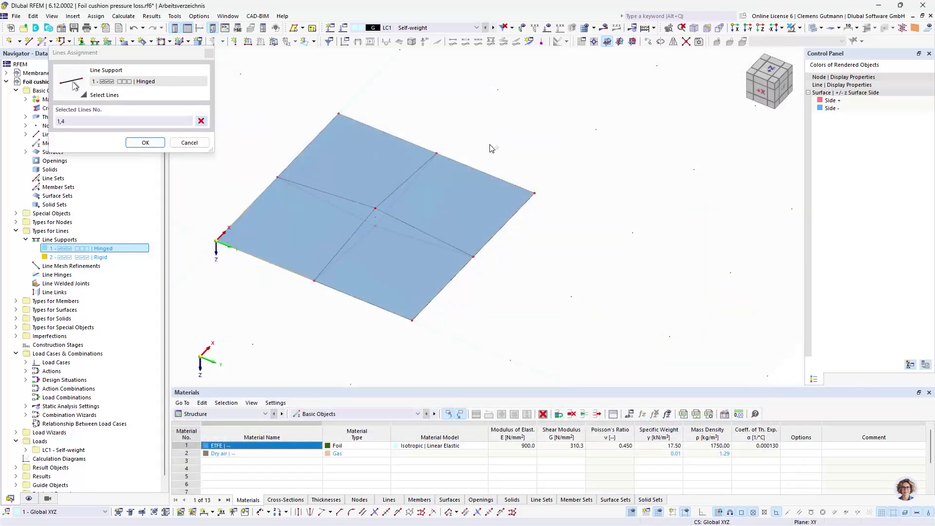
left_click_drag(552, 263, 487, 155)
left_click_drag(470, 346, 388, 291)
left_click(146, 142)
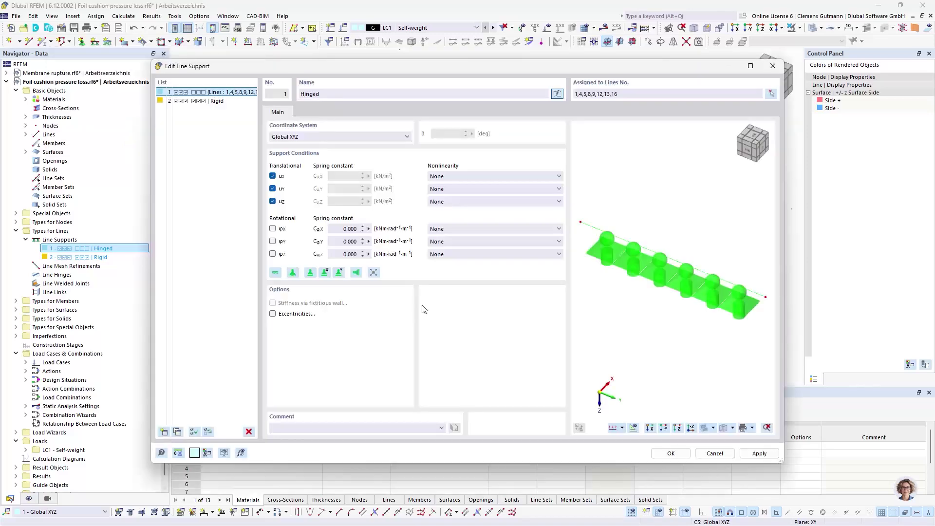
left_click(663, 455)
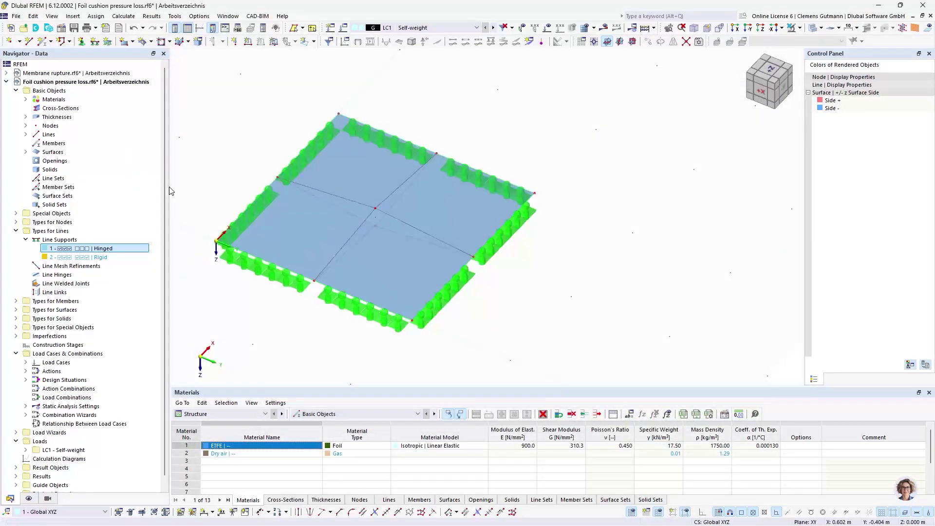
- Start a new solid of type Gas with 2 - Dry air as its material
right_click(51, 204)
left_click(58, 171)
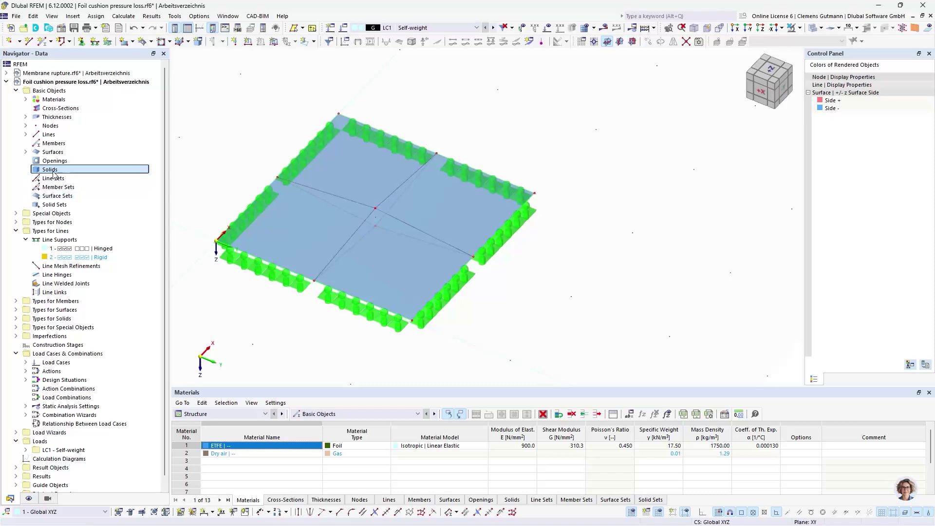
right_click(53, 172)
left_click(79, 189)
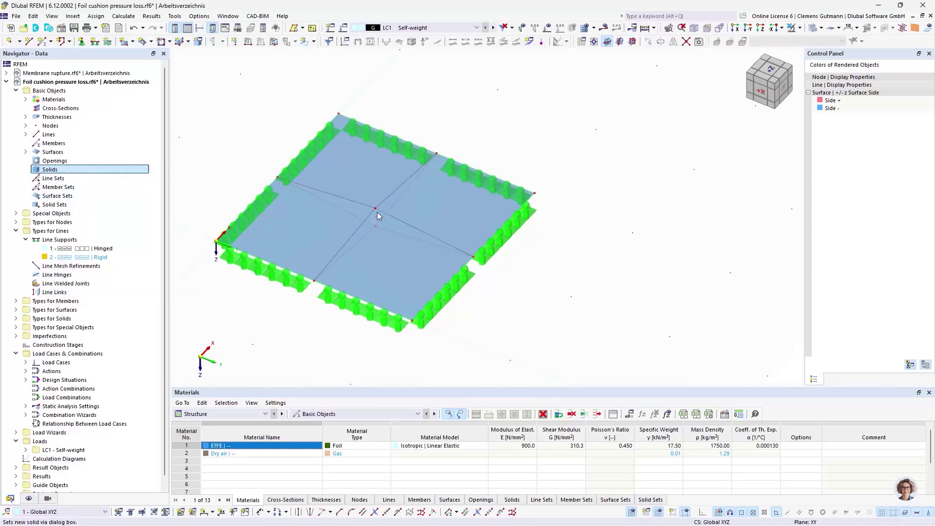
left_click(238, 136)
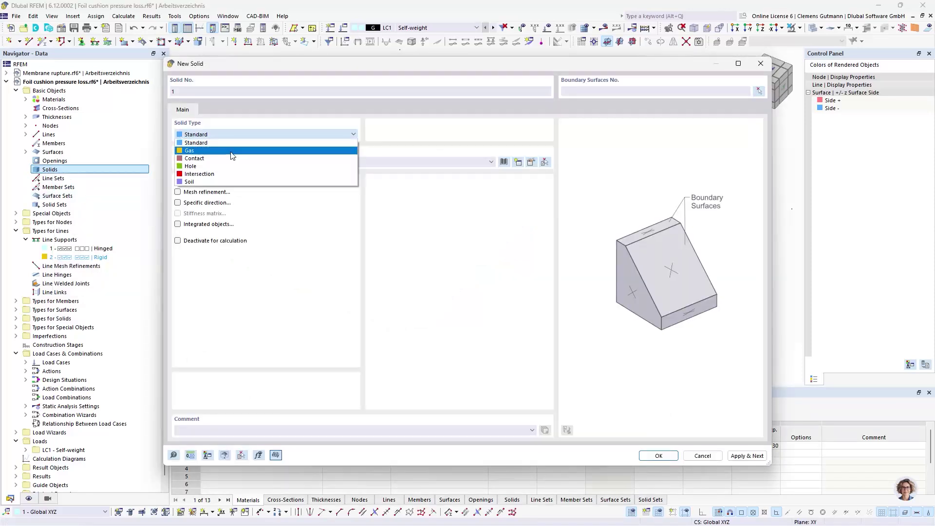
left_click(238, 147)
left_click(260, 165)
left_click(238, 178)
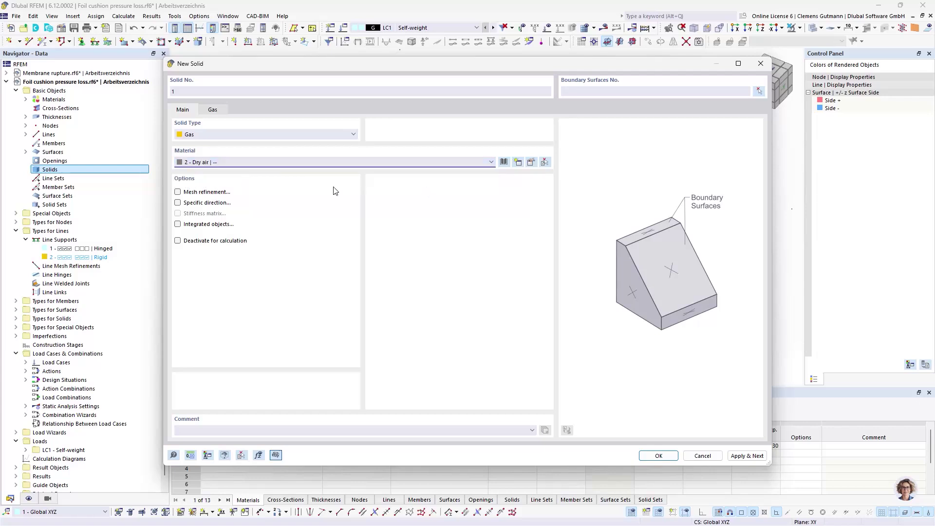
- Create a gas definition for the solid with a pressure of 1.00 bar and a temperature of 20 °C
left_click(222, 110)
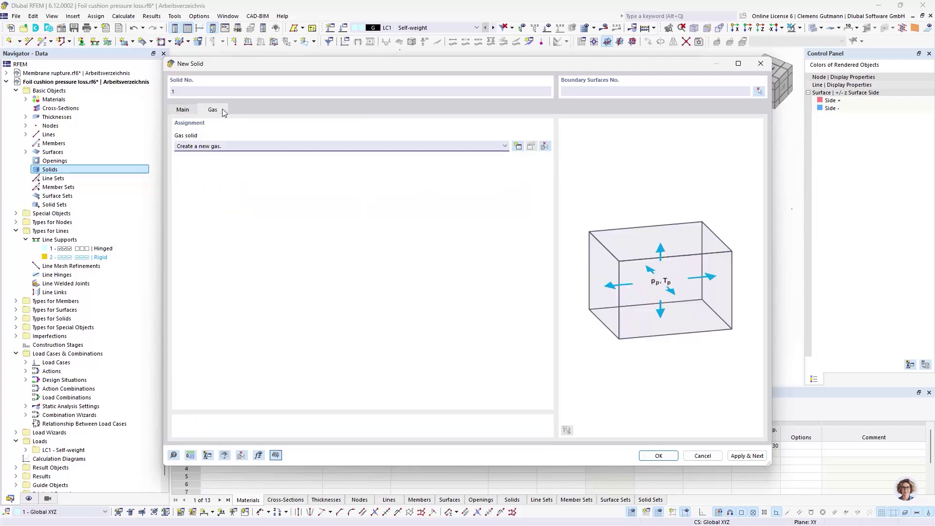
left_click(518, 146)
left_click(373, 186)
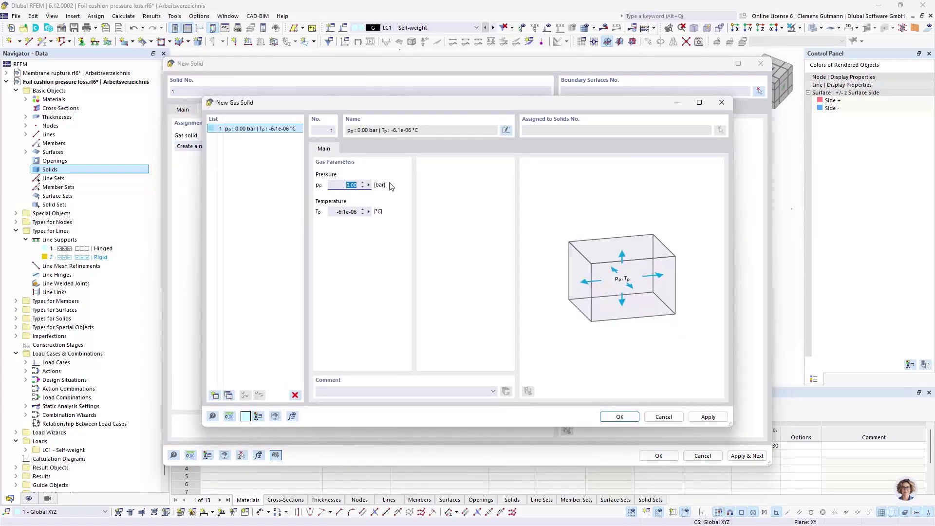
key("Tab")
type("20")
key("Tab")
left_click(606, 418)
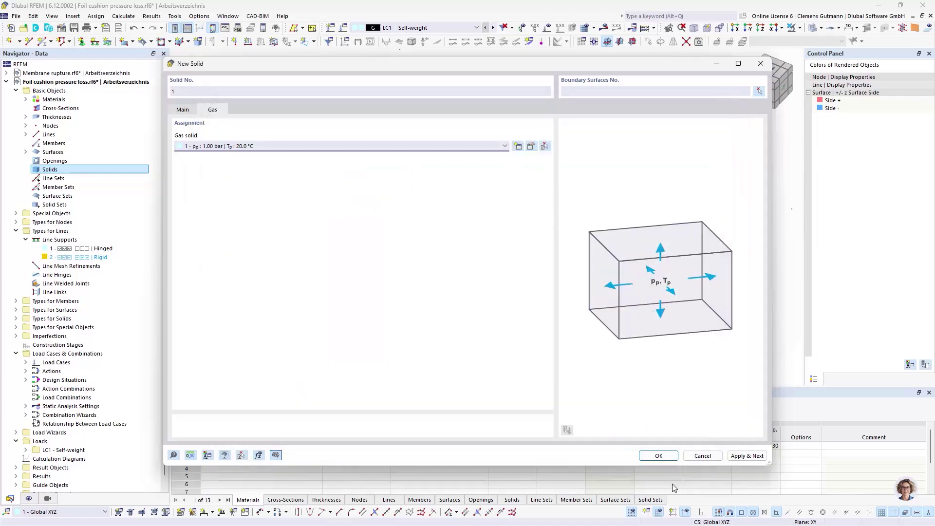
- Assign all eight cushion surfaces as the boundary surfaces of the gas solid and create it
left_click(658, 456)
left_click(552, 321)
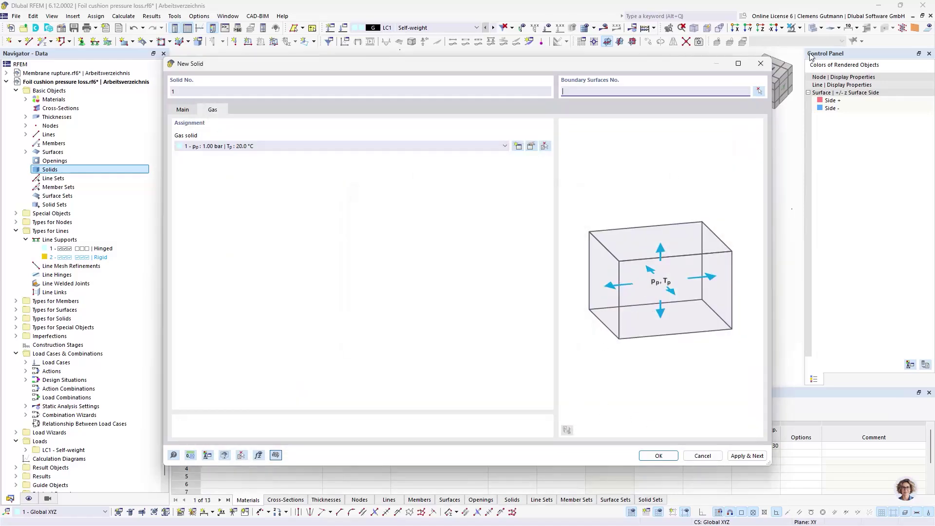
left_click(758, 92)
left_click(389, 142)
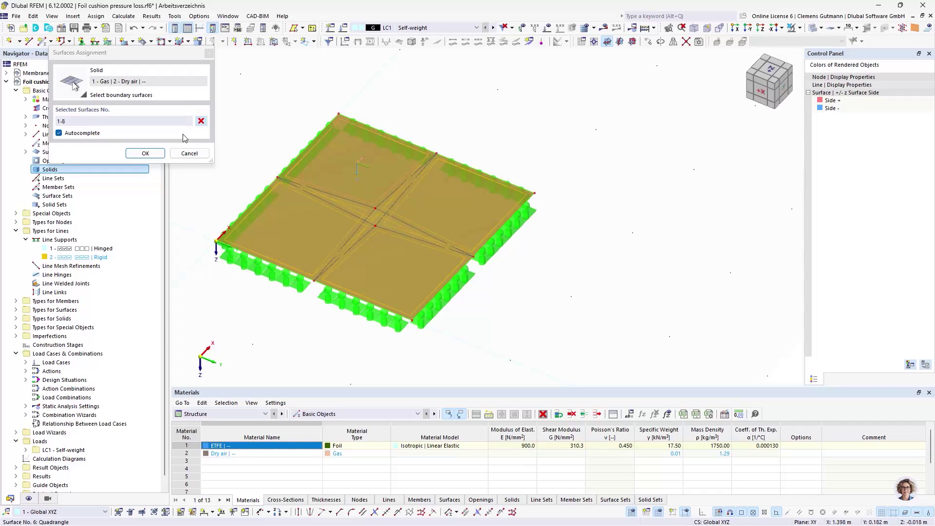
left_click(146, 154)
left_click(648, 456)
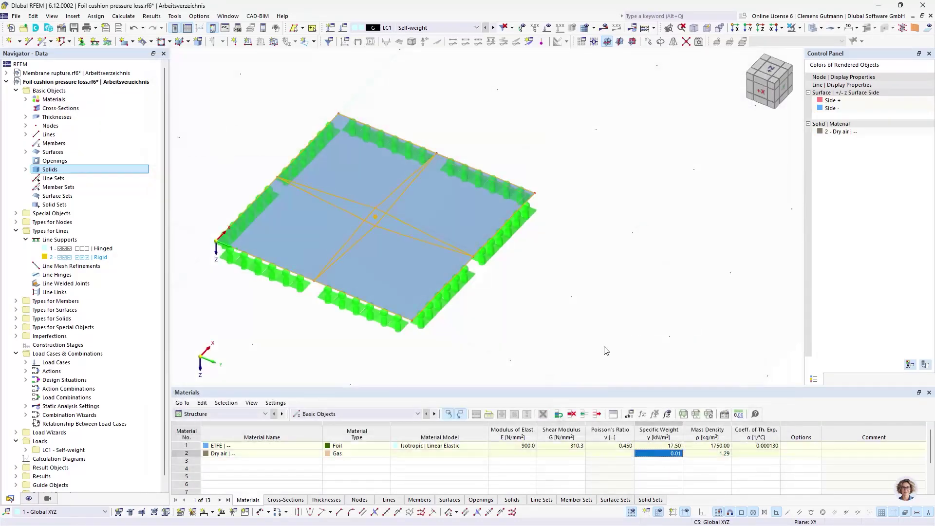
- Rename load case LC1 to Form-finding and set its action category to Prestress
middle_click_drag(385, 296, 350, 321, "ctrl")
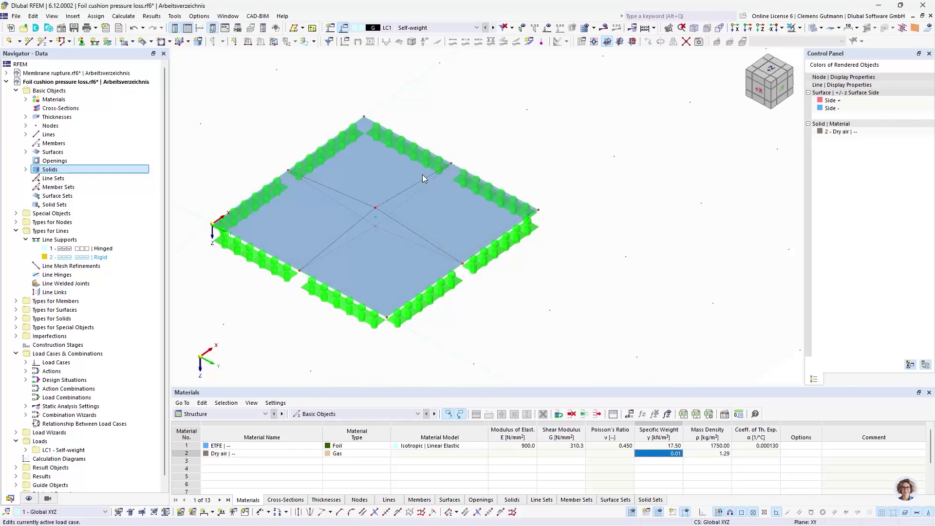
left_click(344, 42)
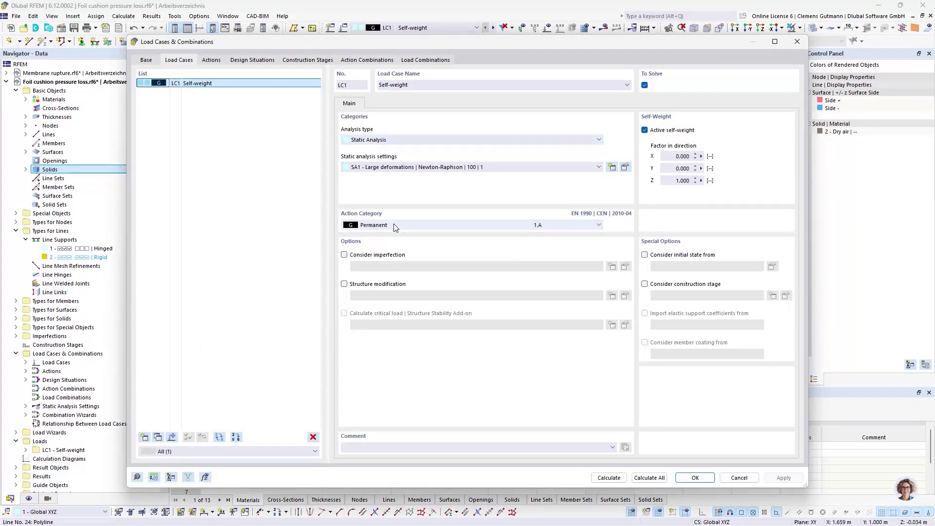
left_click(393, 225)
left_click(385, 242)
left_click(408, 84)
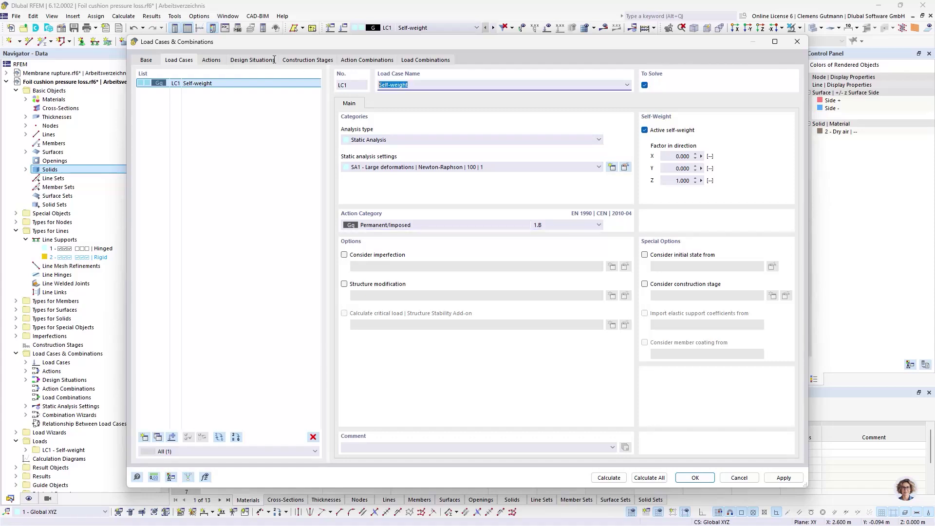
type("P")
key("Tab")
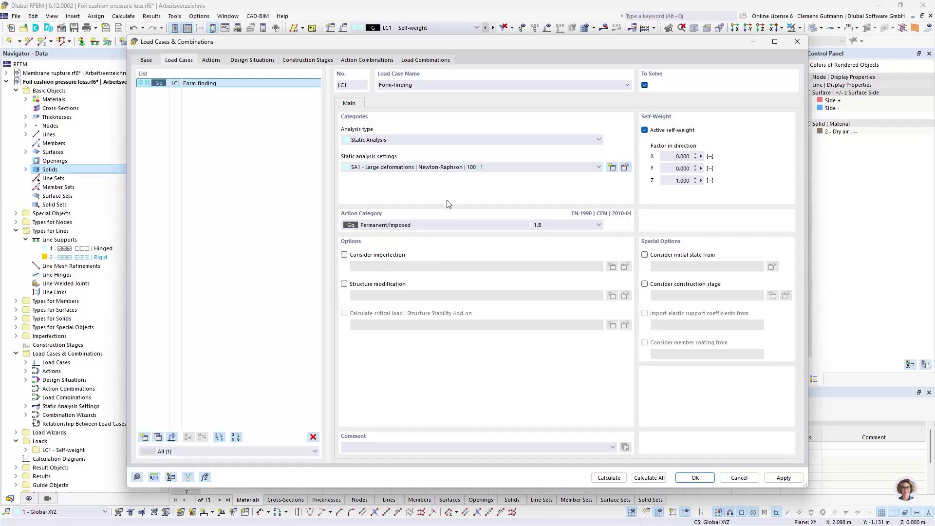
left_click(402, 227)
scroll(402, 231, "up", 3)
left_click(392, 249)
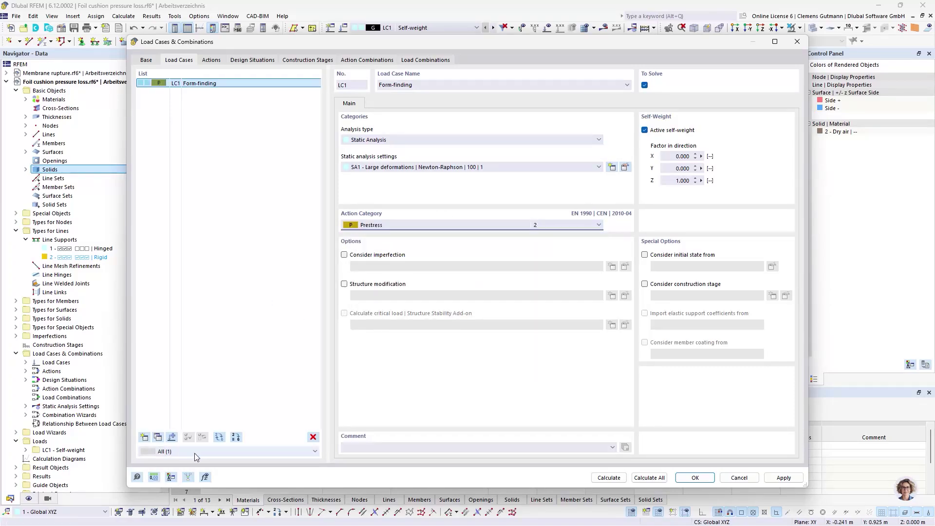
- Add load case LC2 with the action category Permanent and name it Self-weight
left_click(144, 437)
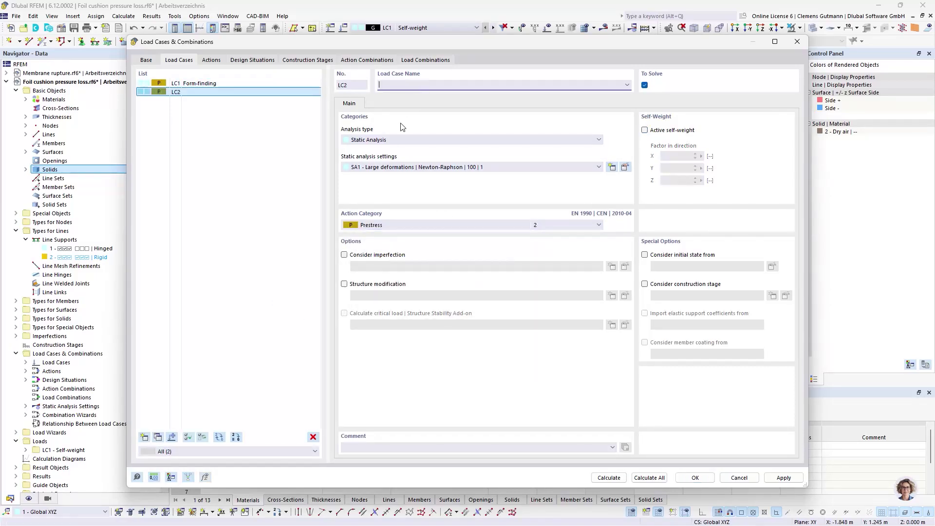
left_click(387, 225)
left_click(526, 212)
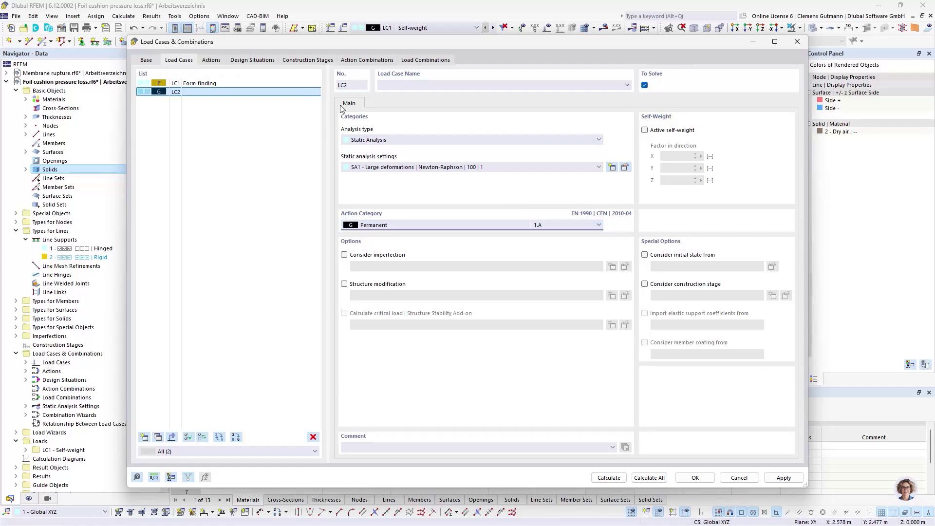
left_click(402, 89)
type("Self")
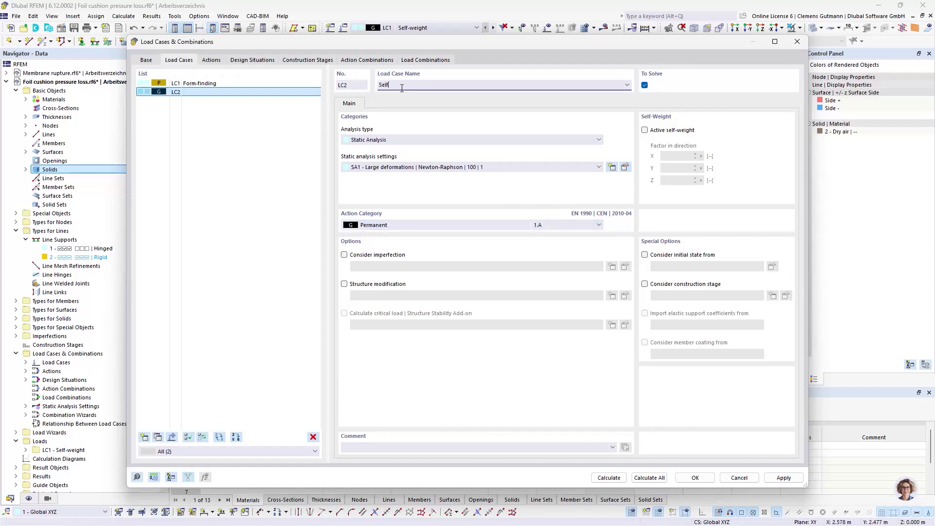
type("-weight")
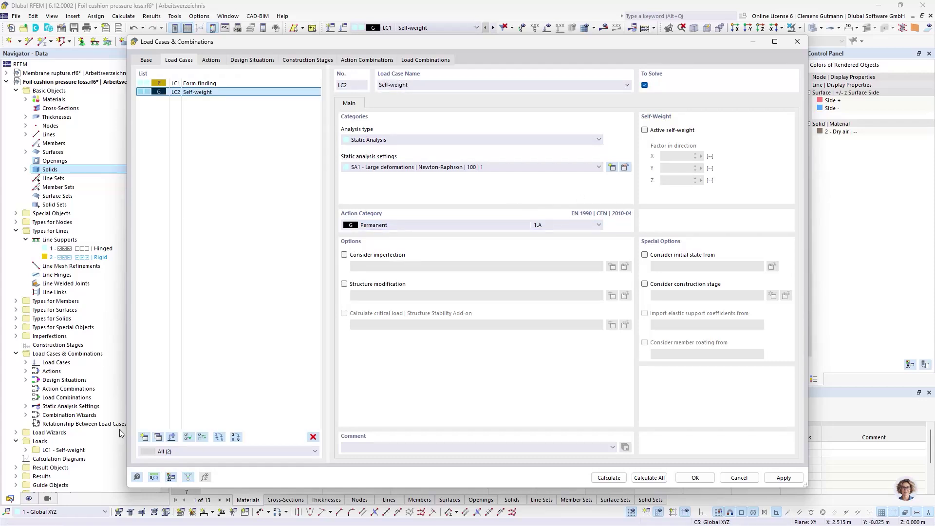
- Add load case LC3 named Ponding with the action category Accidental actions and apply the load case definitions
left_click(144, 437)
left_click(380, 226)
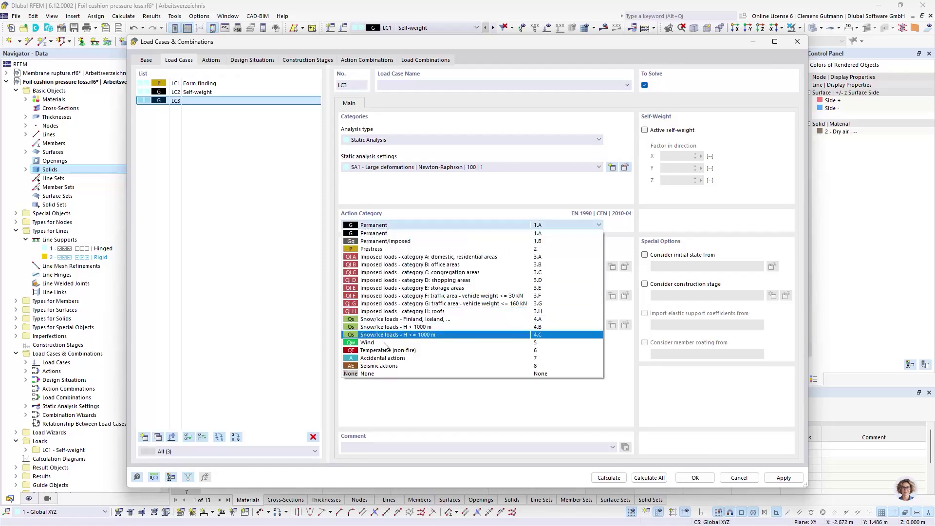
left_click(390, 360)
left_click(397, 84)
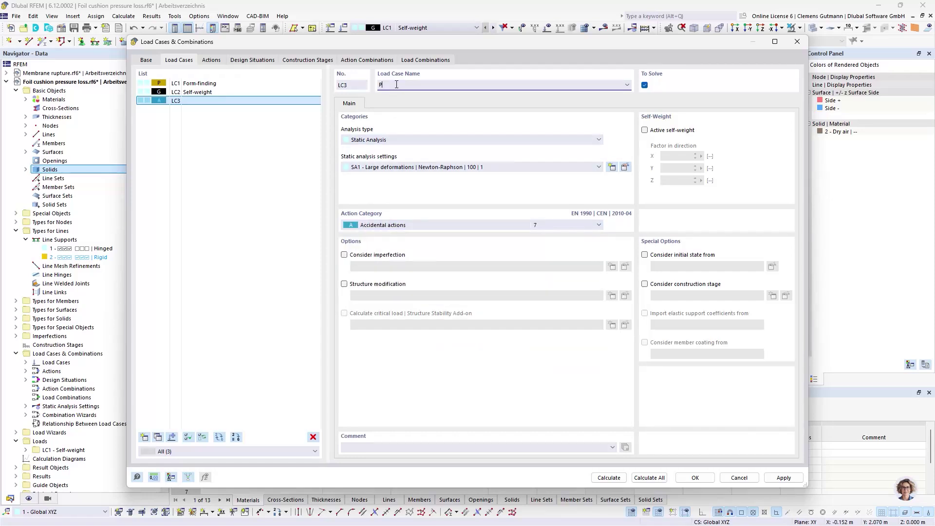
type("Ponding")
key("Tab")
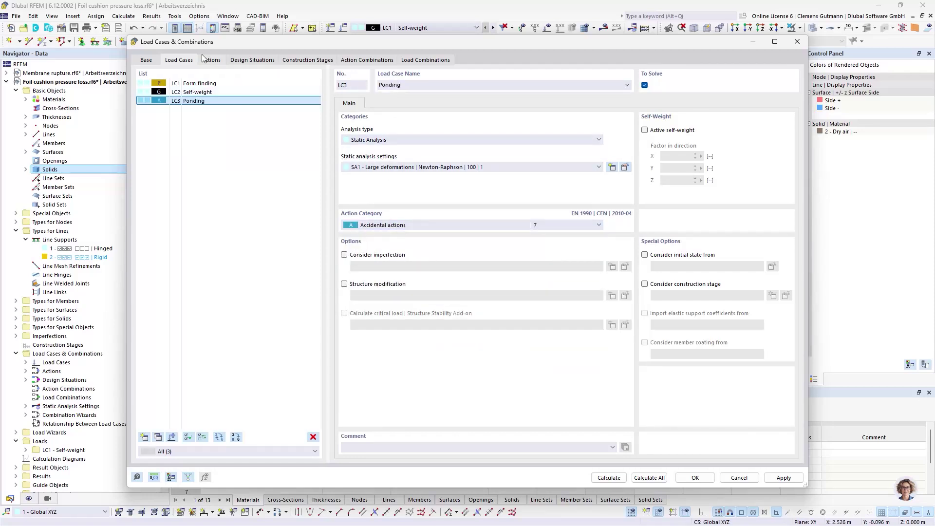
left_click(706, 478)
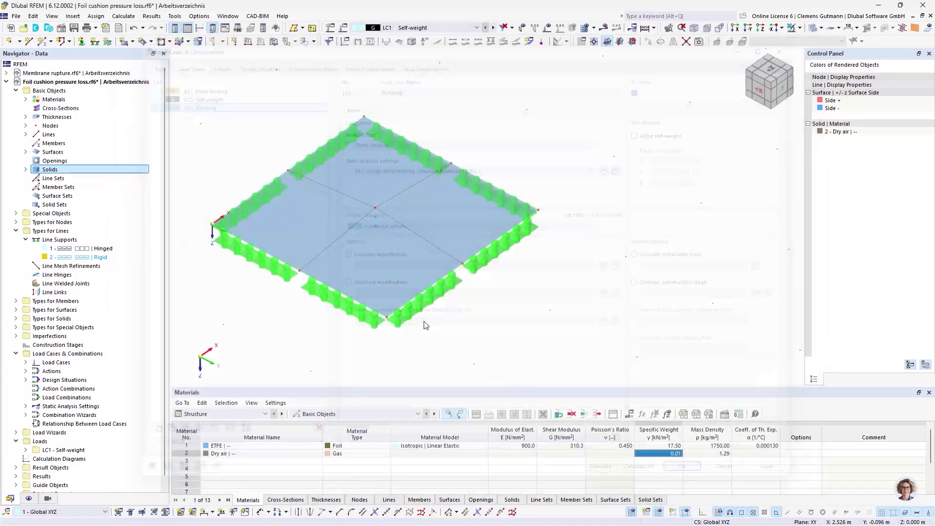
- Make LC1 Form-finding the active load case and start a new surface load of type Form-Finding
left_click(403, 28)
left_click(387, 27)
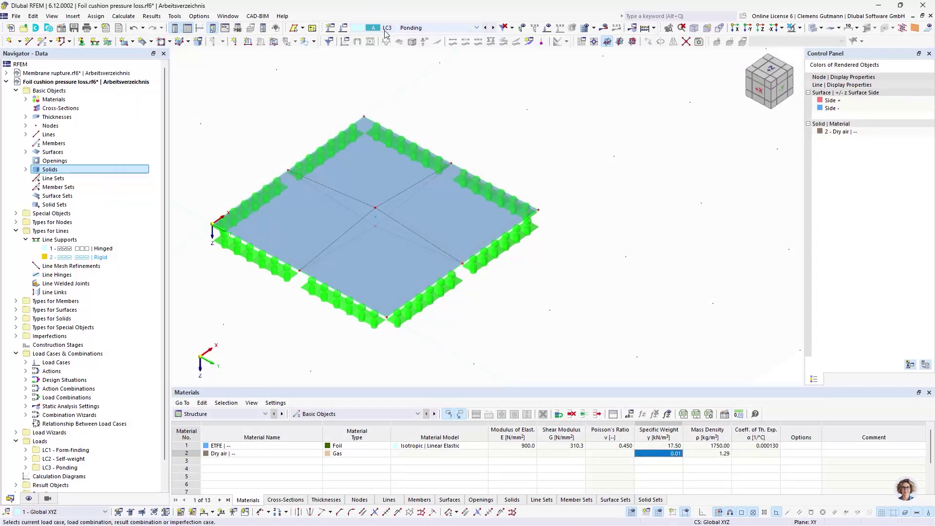
left_click(387, 29)
left_click(395, 38)
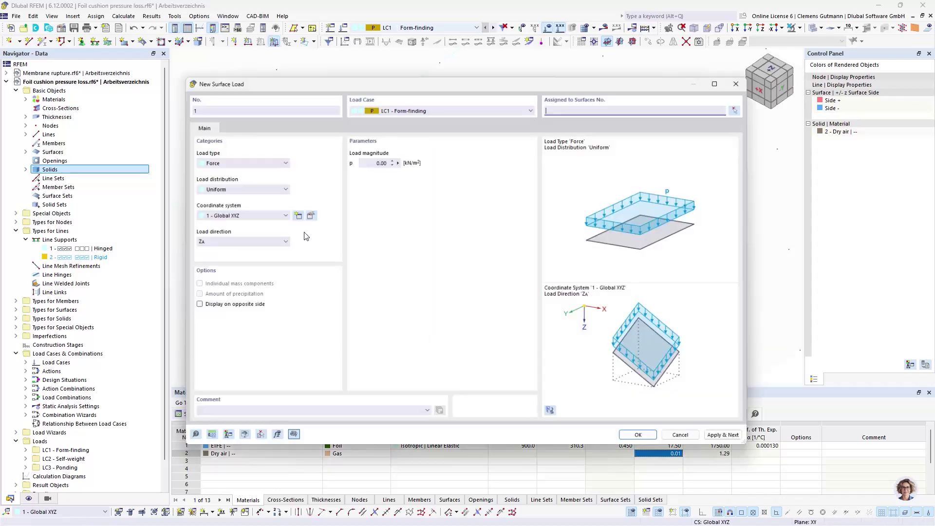
left_click(240, 159)
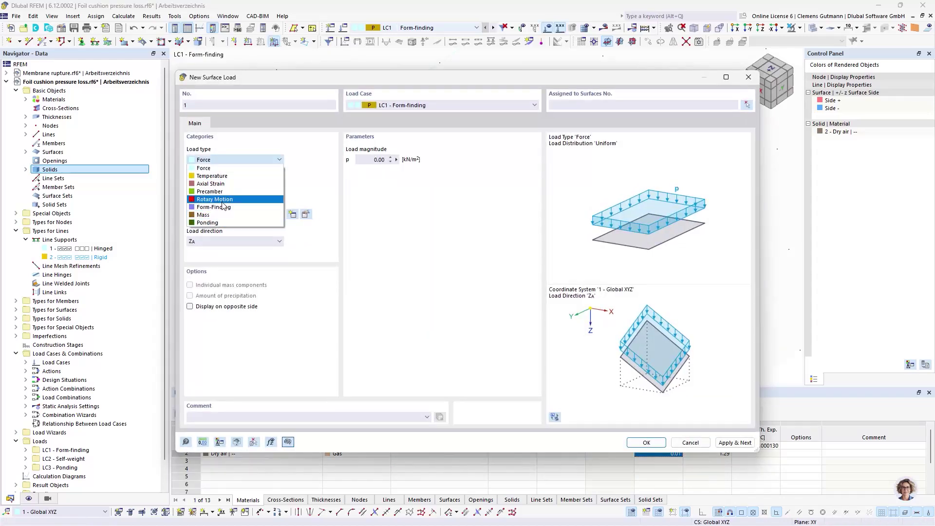
left_click(214, 199)
left_click(268, 159)
left_click(329, 178)
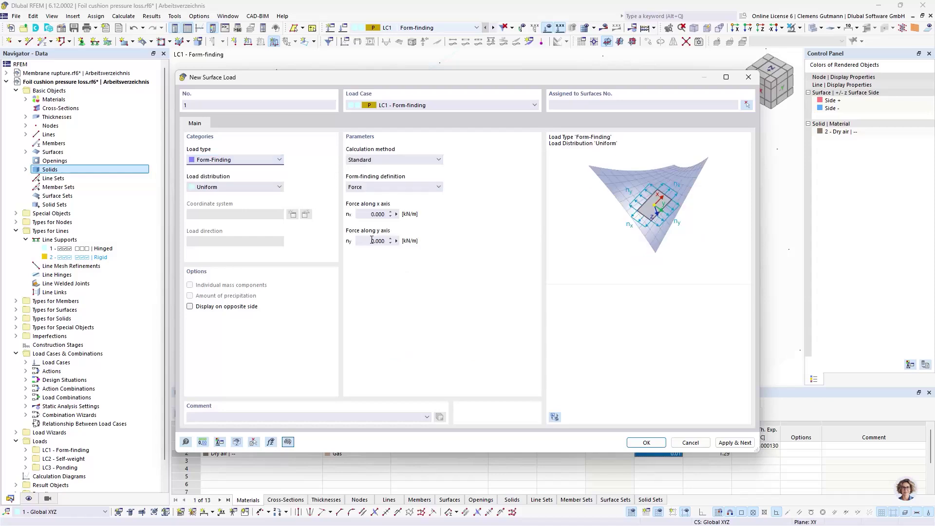
- Set the form-finding forces along x and y to 0.5 kN/m and assign the load to surfaces 1-8
left_click_drag(368, 214, 418, 218)
type("0.5")
key("Tab")
type("0.5")
key("Tab")
left_click(749, 108)
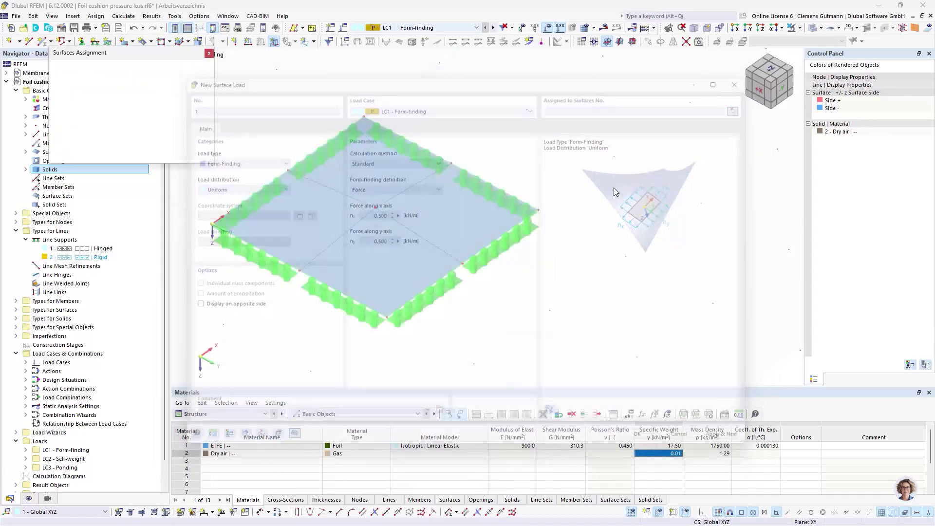
left_click_drag(565, 282, 321, 164)
left_click(141, 155)
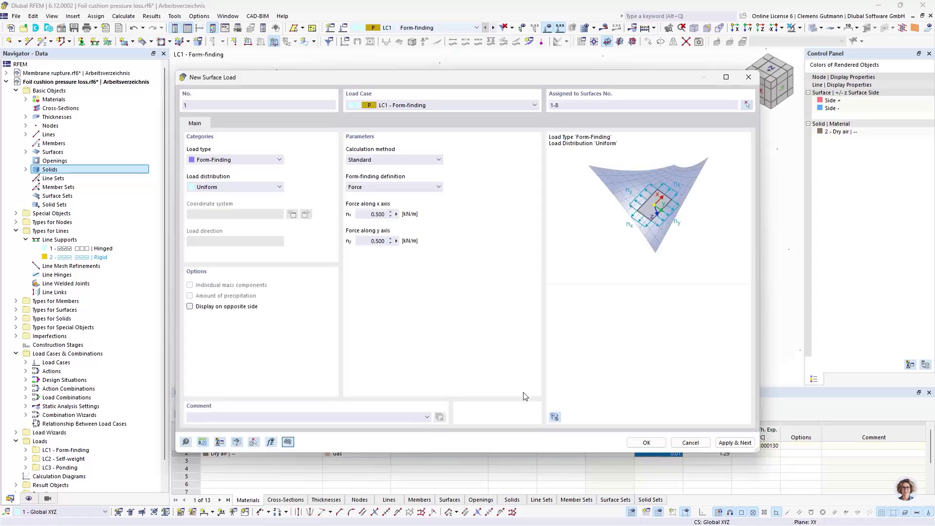
left_click(647, 442)
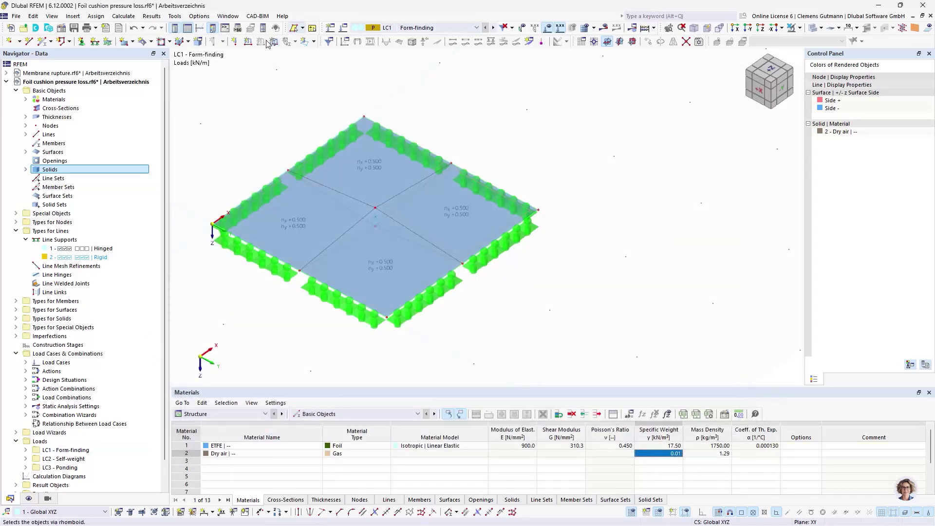
- Start a new solid load of type Gas in the Form-finding load case
left_click(313, 41)
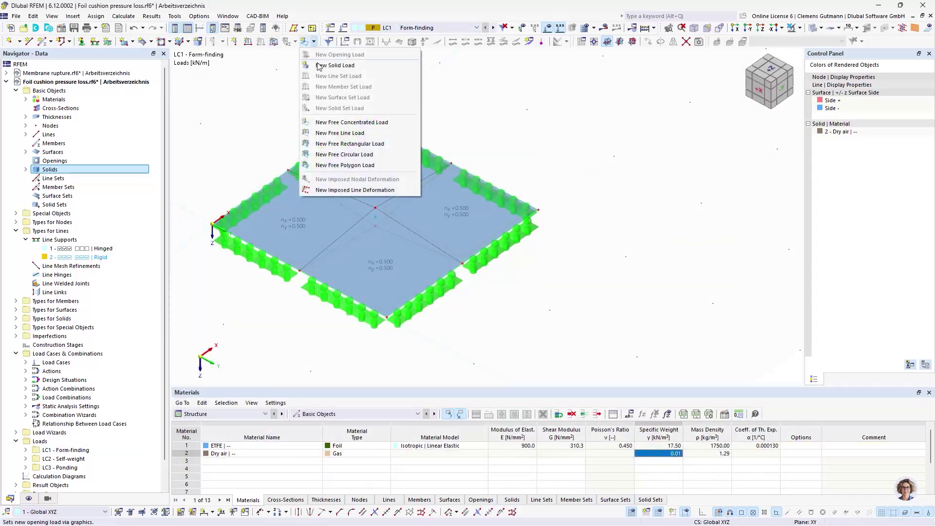
left_click(341, 108)
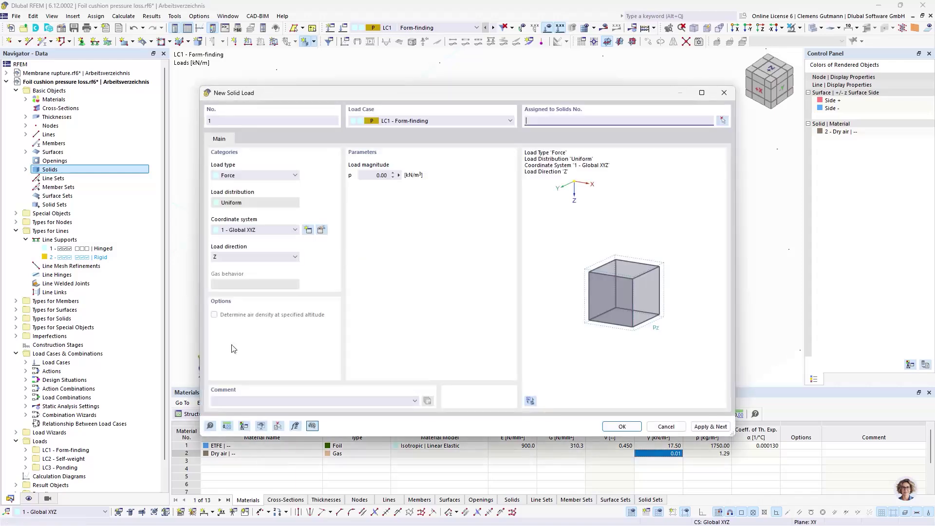
left_click(270, 176)
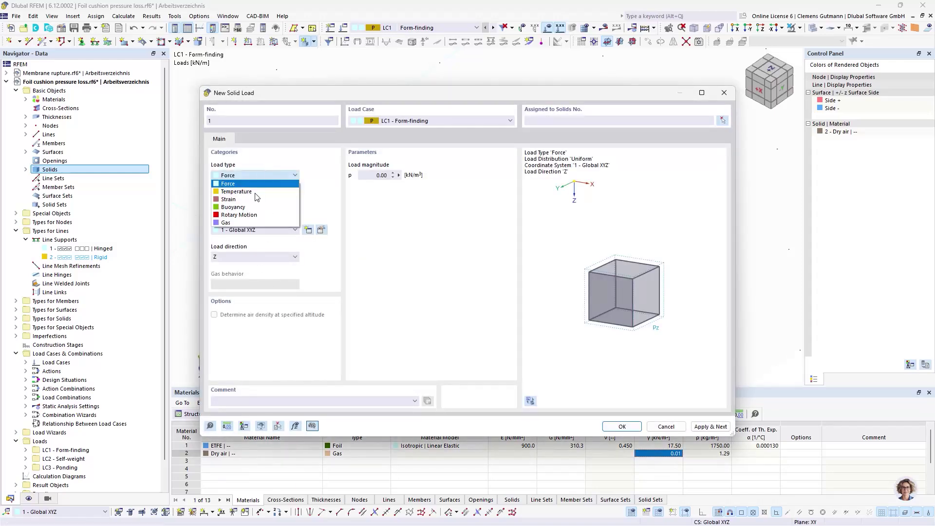
left_click(248, 223)
- Change the unit for pressure loads to Pa
left_click(231, 425)
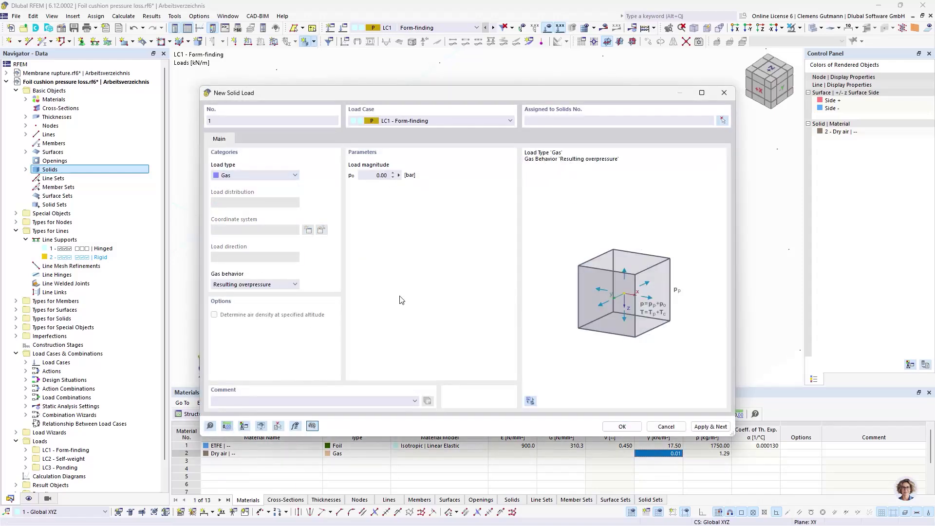
left_click(542, 285)
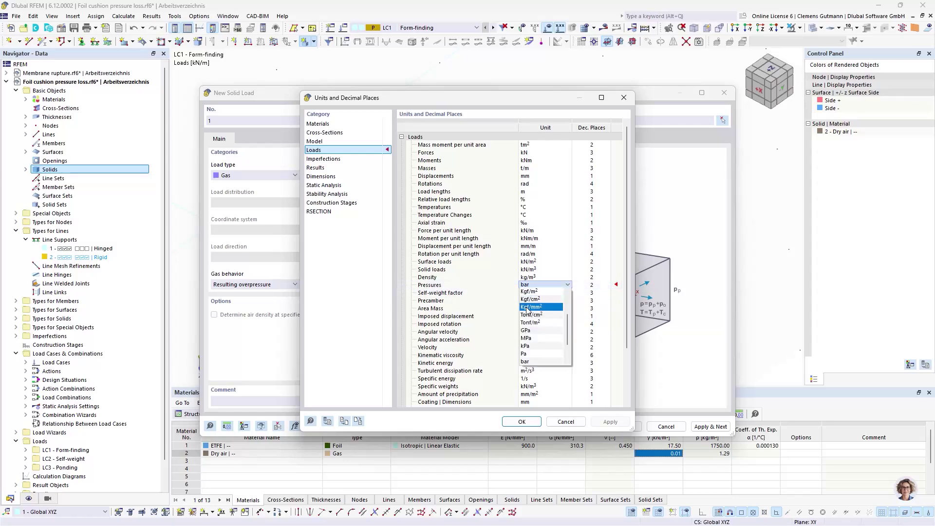
left_click(541, 355)
left_click(509, 423)
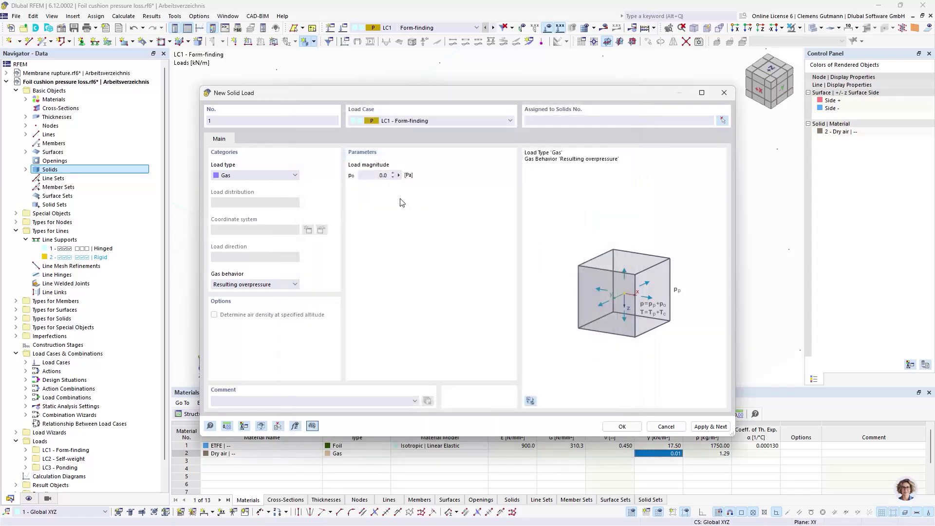
- Set the gas load's resulting overpressure to 300 Pa and assign it to solid 1
left_click(378, 174)
type("300")
key("Tab")
left_click(591, 122)
type("1")
key("Tab")
left_click(623, 426)
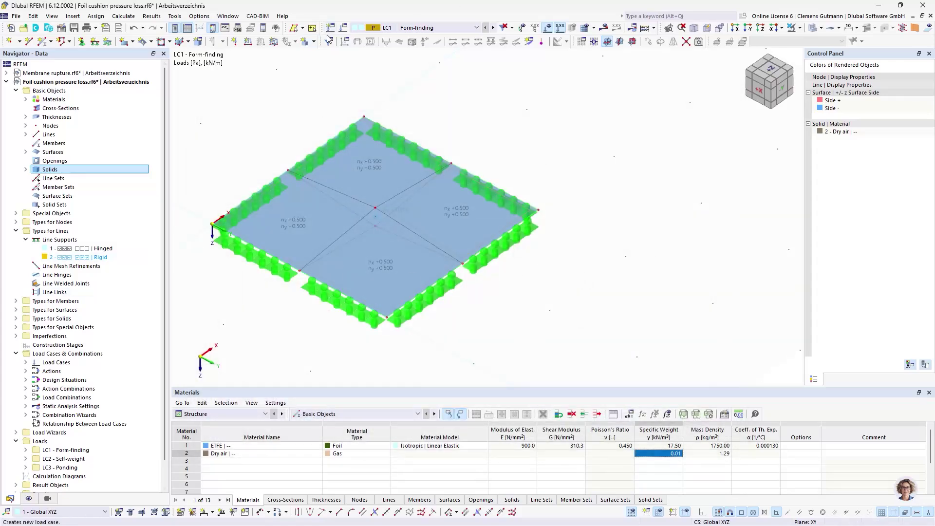
- Activate self-weight in load case LC2 Self-weight and deactivate it in LC1 Form-finding
left_click(342, 28)
left_click(230, 93)
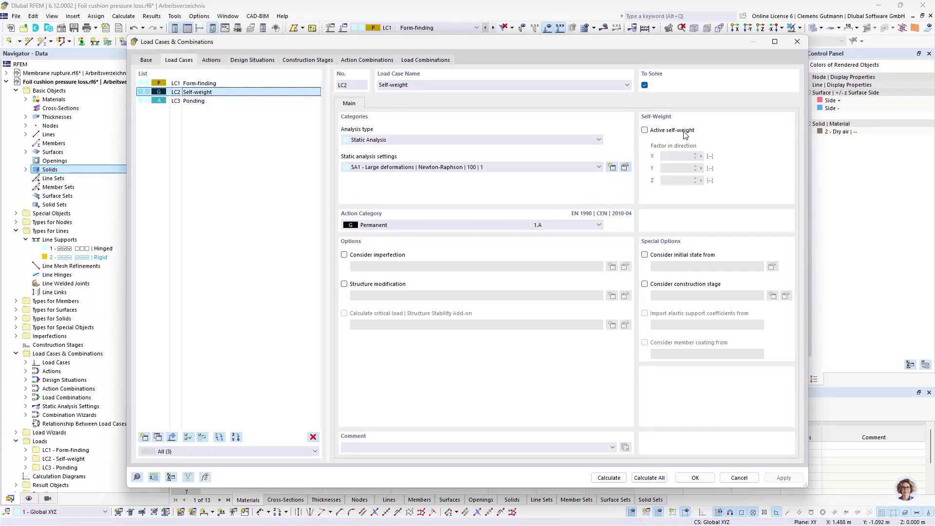
left_click(663, 131)
left_click(195, 84)
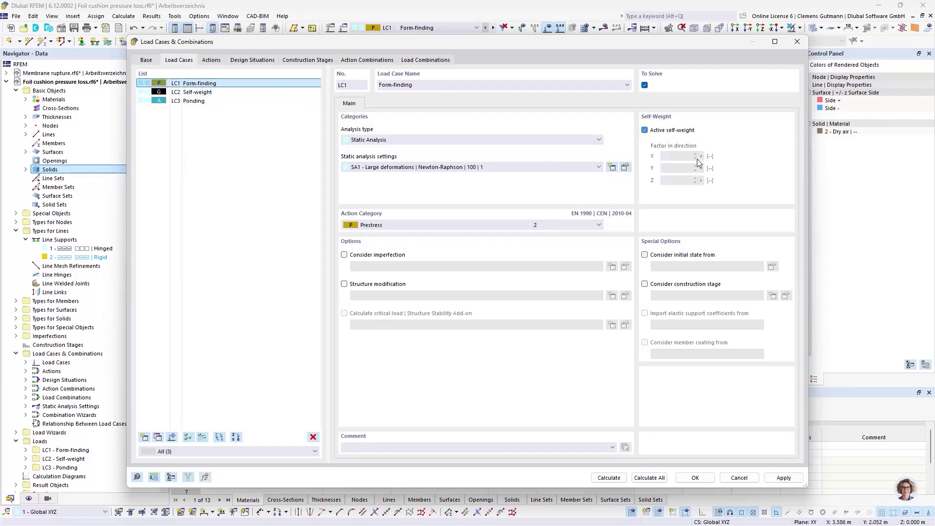
left_click(693, 476)
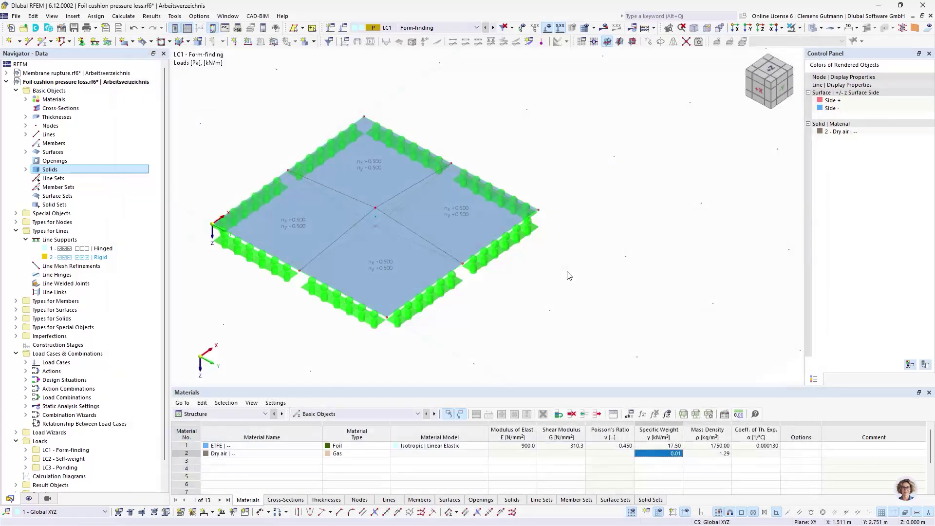
- Add a Ponding surface load with specific weight 10.00 kN/m³ to surfaces 5-8 in load case LC3 Ponding
left_click(468, 28)
left_click(448, 52)
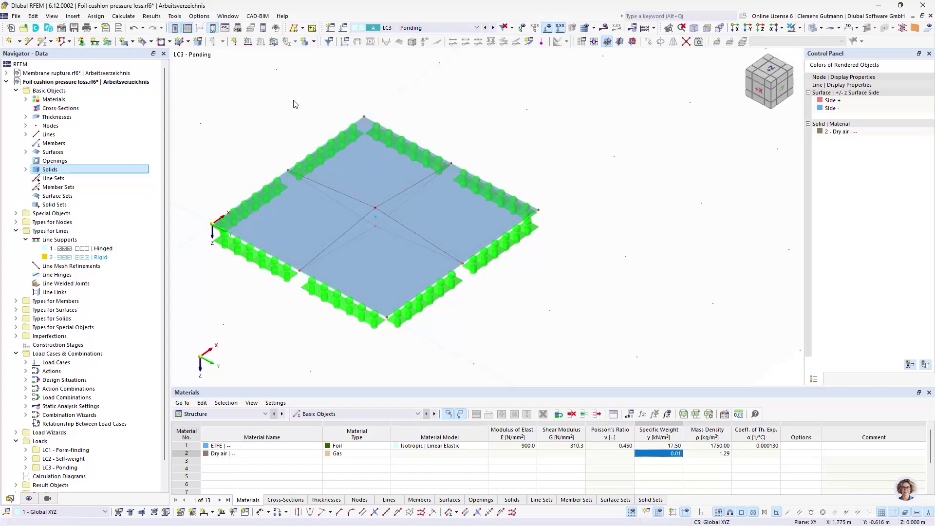
left_click(274, 41)
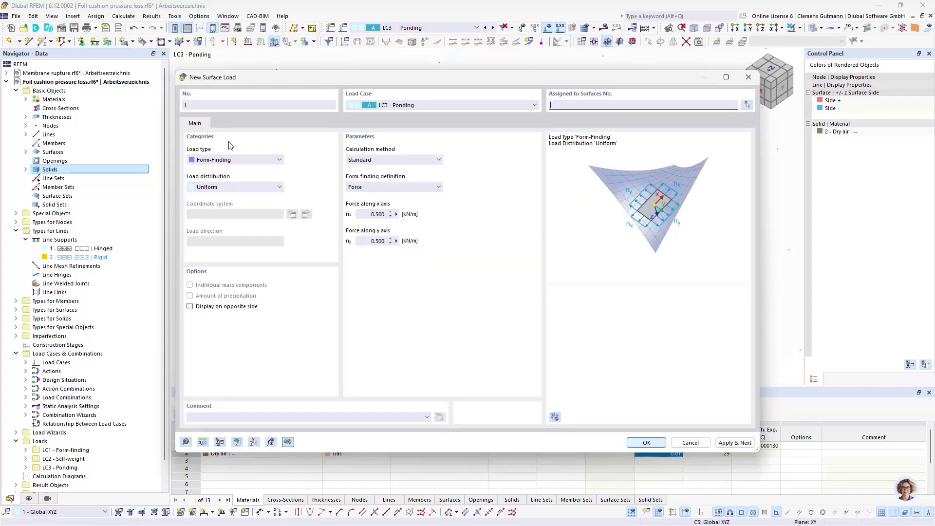
left_click(216, 161)
left_click(207, 220)
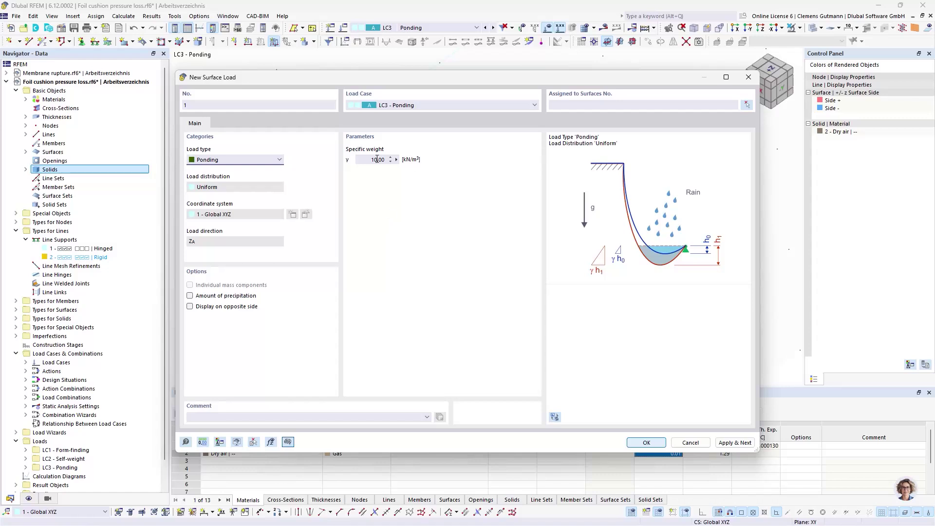
left_click(607, 105)
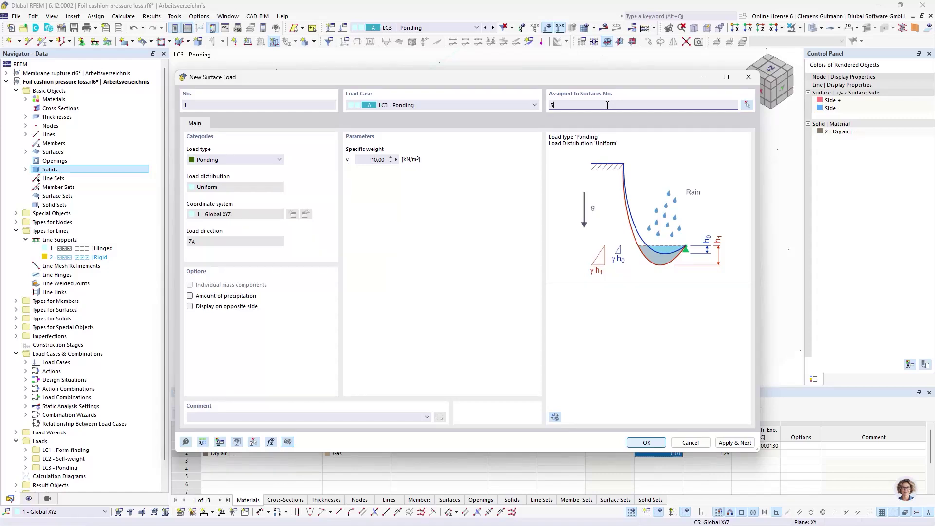
key("Tab")
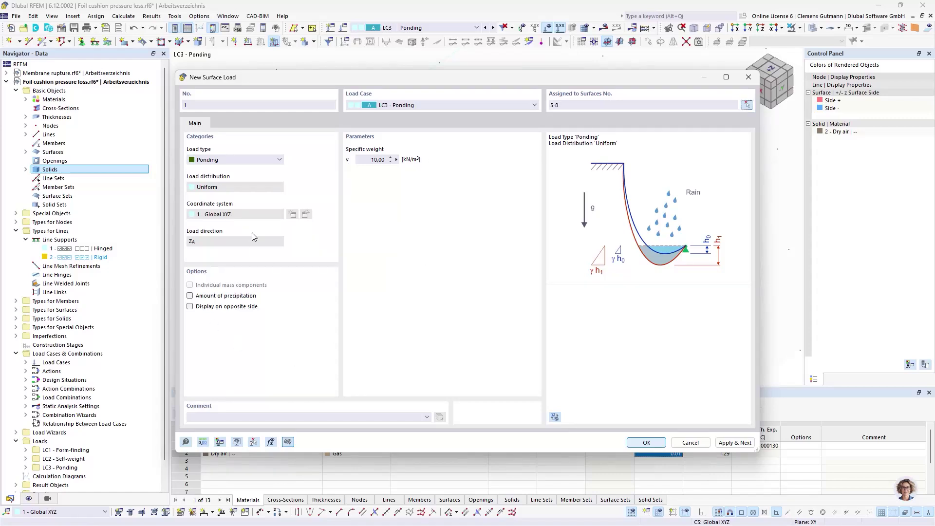
left_click(646, 442)
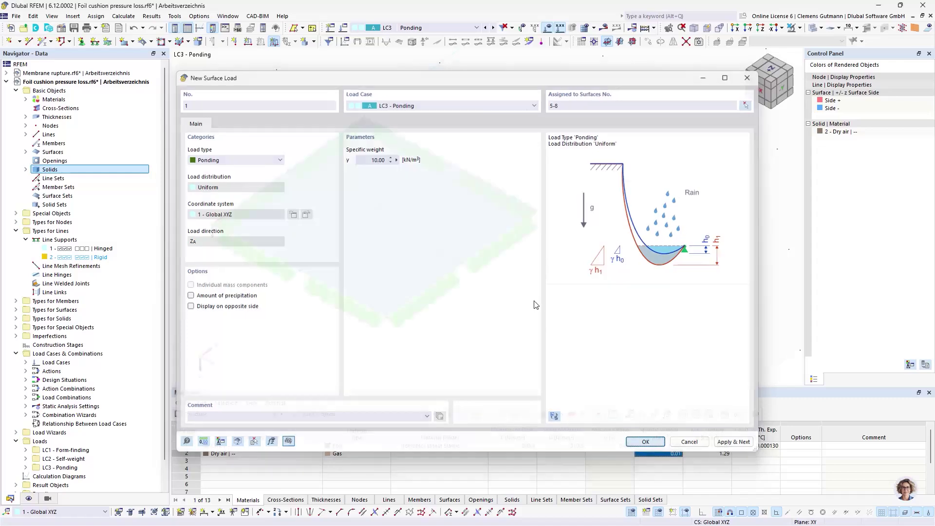
scroll(423, 330, "down", 2)
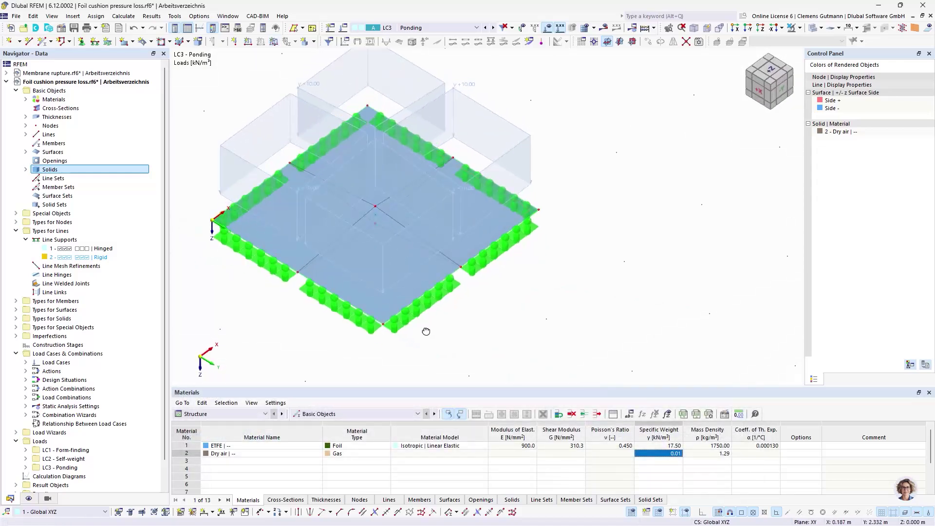
- Create the first construction stage CS1 with the comment "Form-finding"
right_click(55, 346)
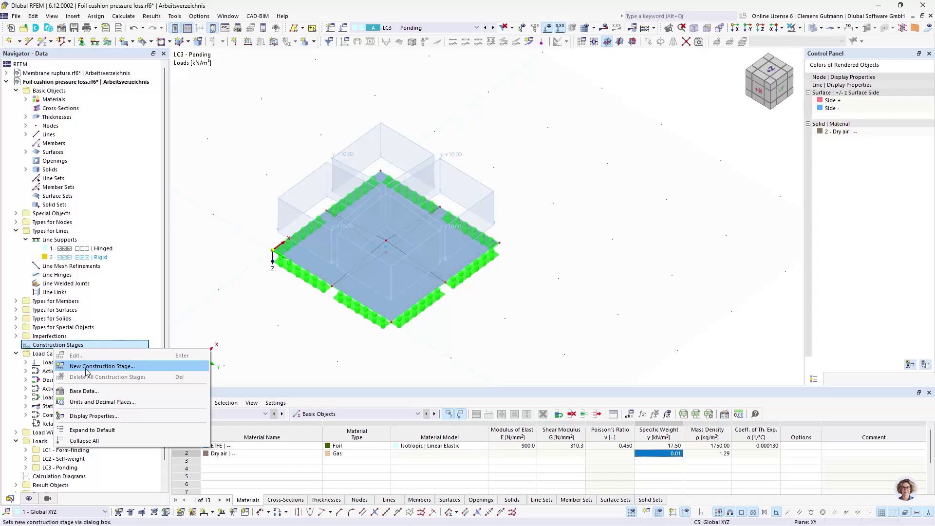
left_click(87, 366)
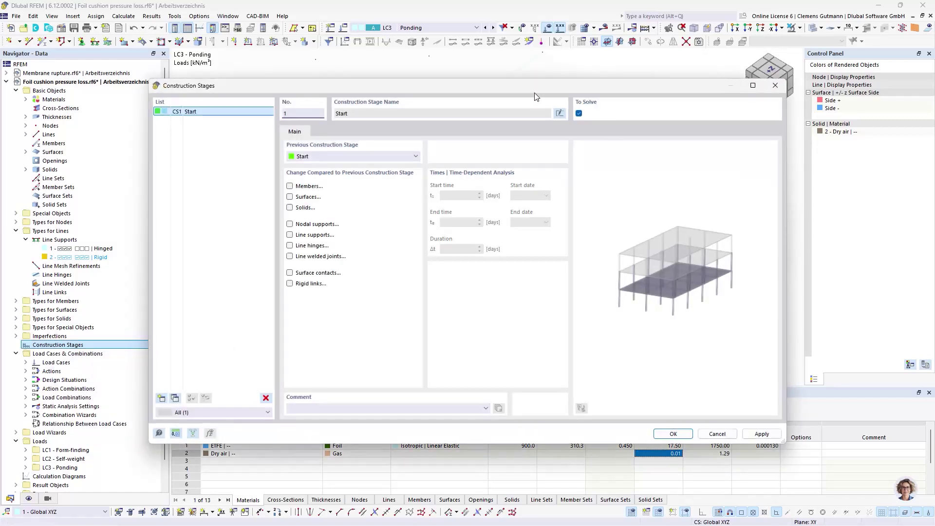
left_click(336, 408)
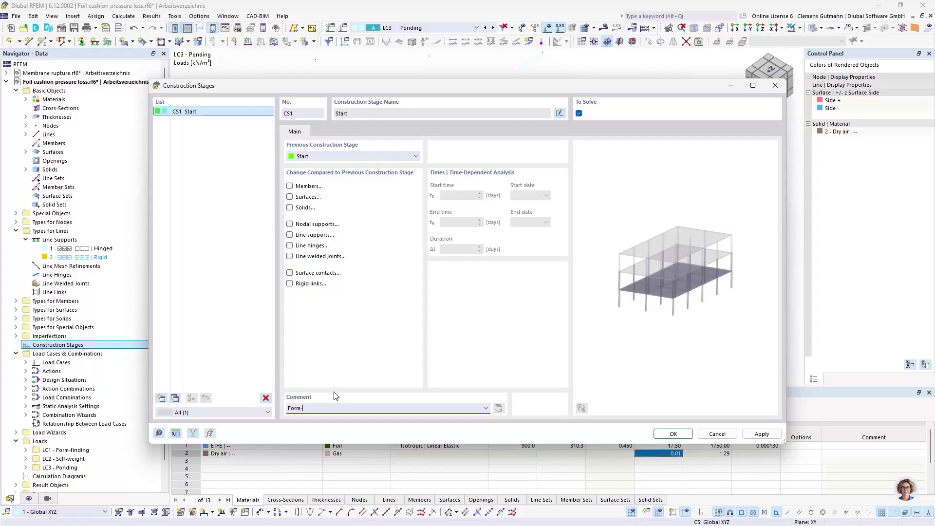
type("Form-finding")
key("Tab")
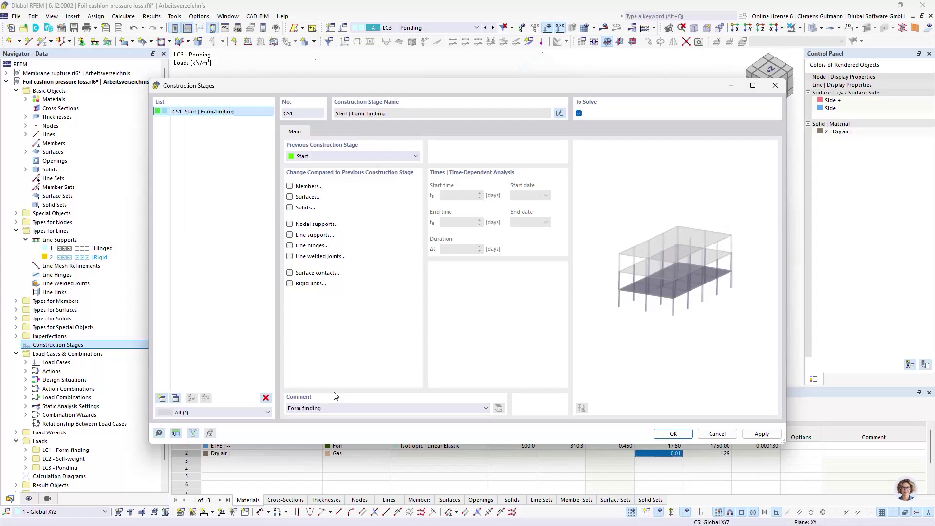
- Activate all surfaces, all solids and all line supports in construction stage CS1
left_click(305, 197)
left_click(324, 132)
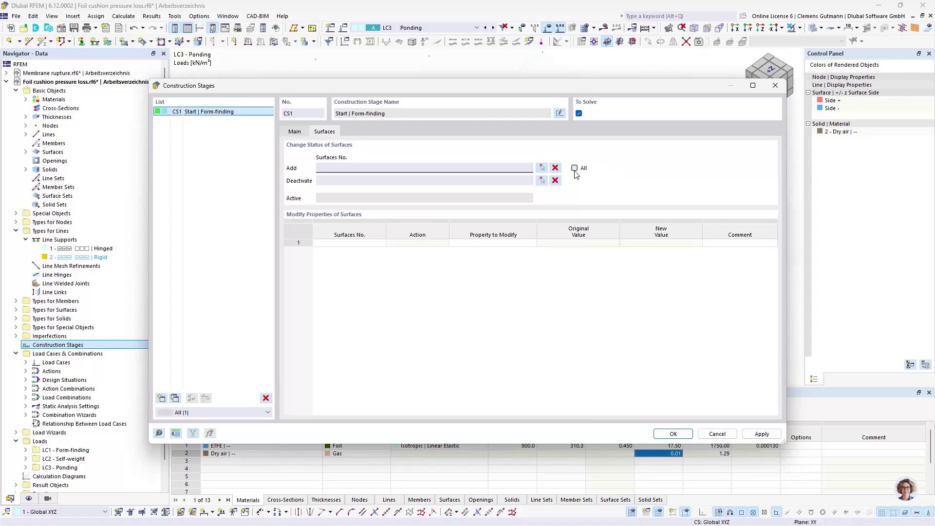
left_click(293, 132)
left_click(294, 208)
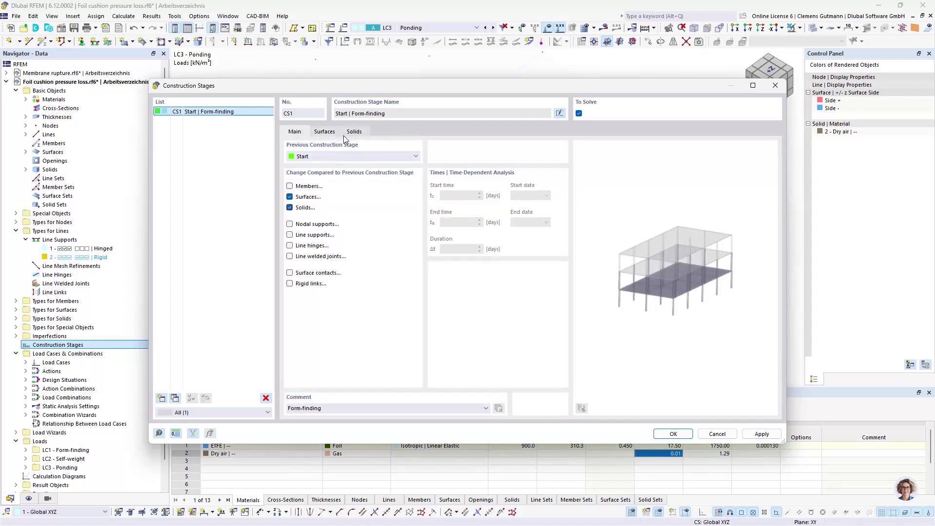
left_click(354, 131)
left_click(576, 168)
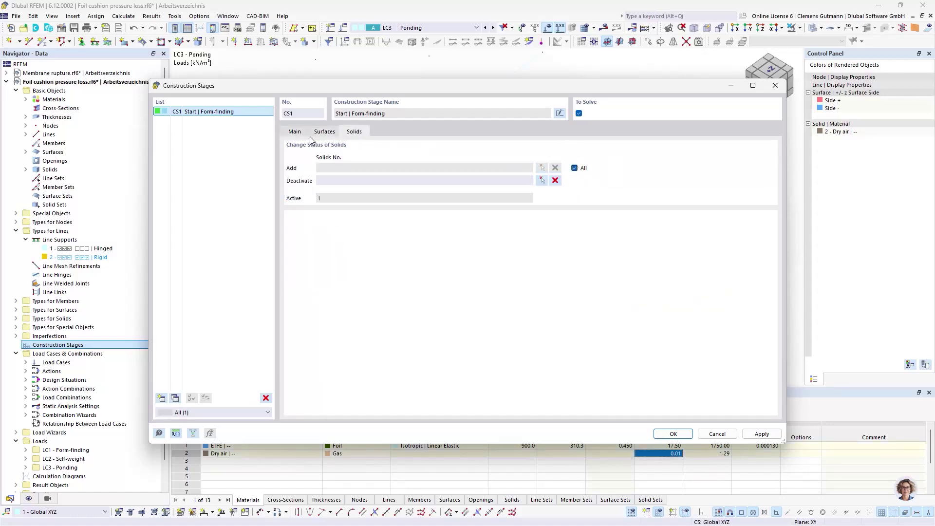
left_click(294, 132)
left_click(315, 235)
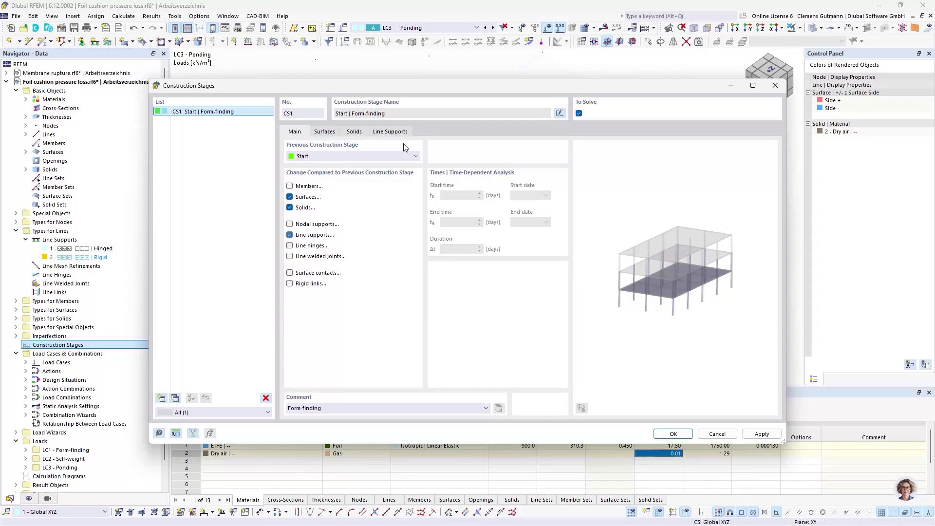
left_click(390, 132)
left_click(575, 168)
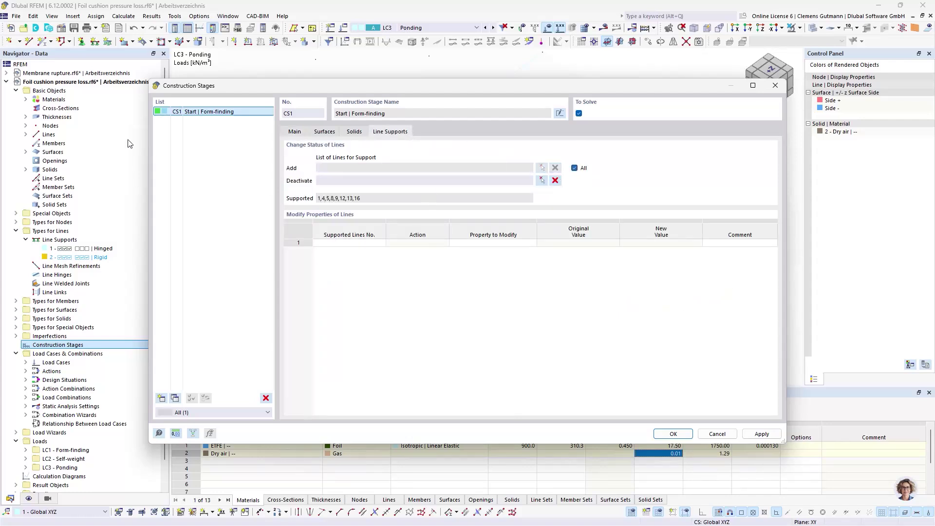
left_click(296, 132)
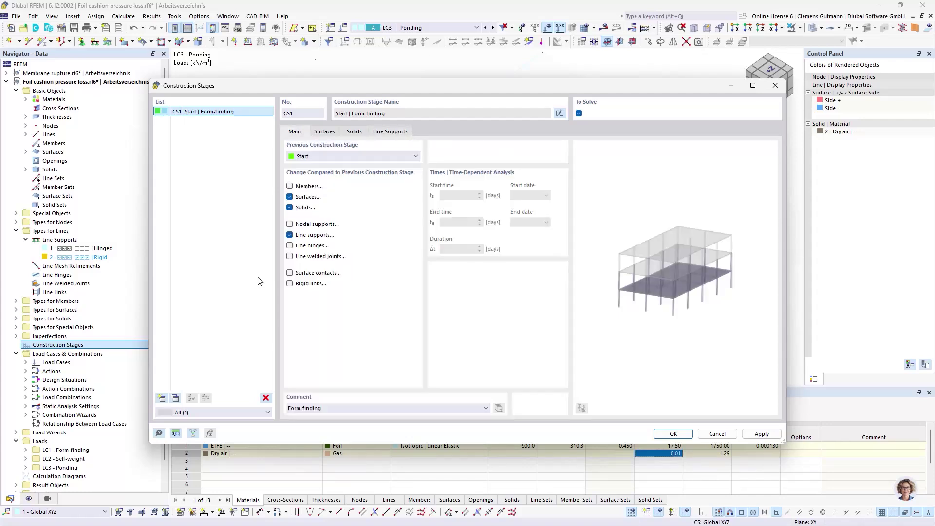
- Add construction stage CS2 following CS1 with the comment "ULS (P/T)"
left_click(161, 398)
left_click(343, 409)
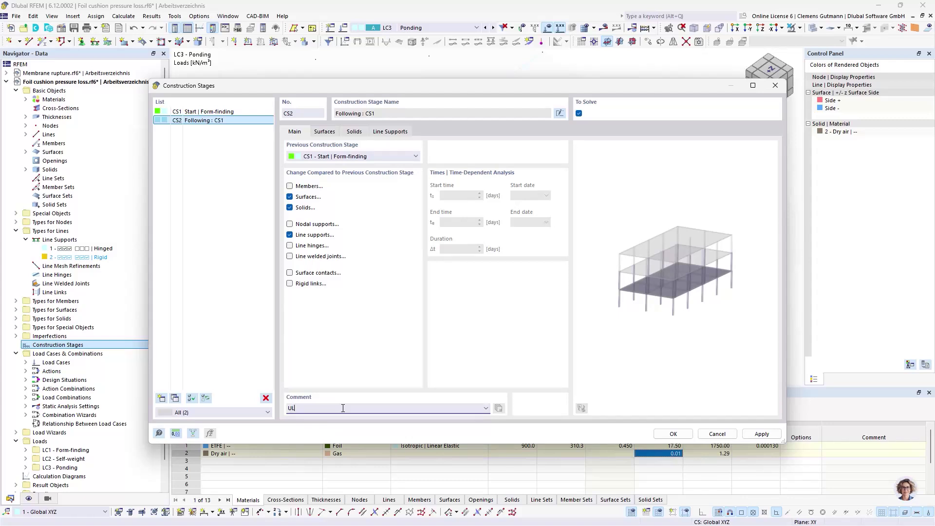
type("ULS")
key("Tab")
left_click(343, 408)
key("Tab")
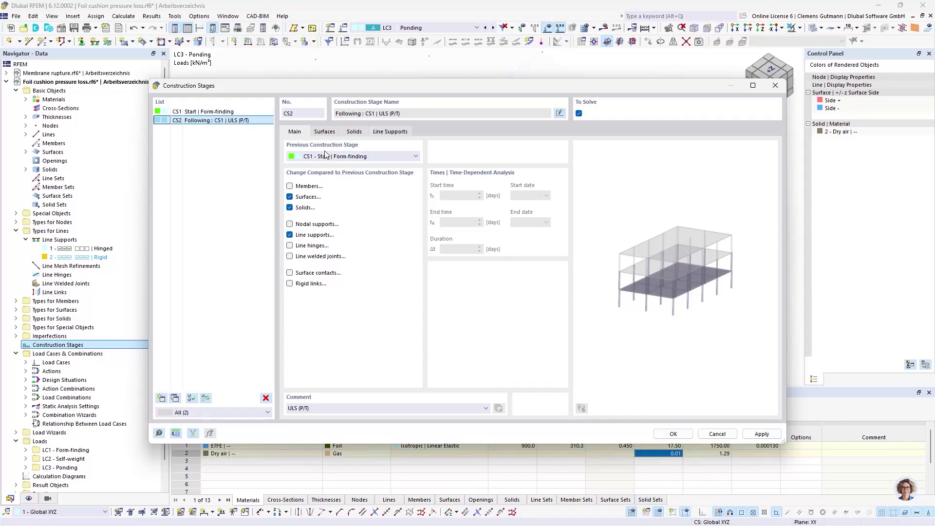
- Disable the surface, solid and line support changes in construction stage CS2
left_click(324, 133)
left_click(295, 132)
left_click(292, 197)
left_click(291, 207)
left_click(291, 235)
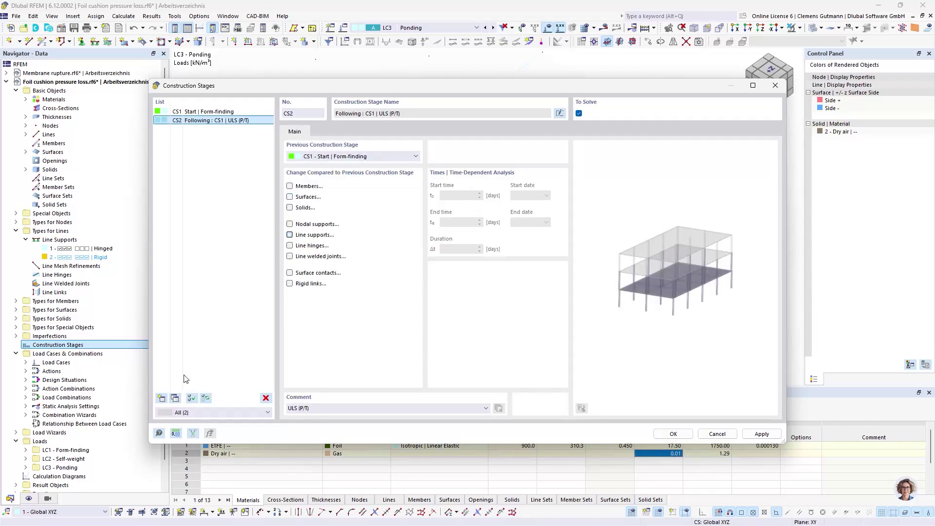
- Add construction stage CS3 following CS2 with the comment "ULS (A)"
left_click(161, 398)
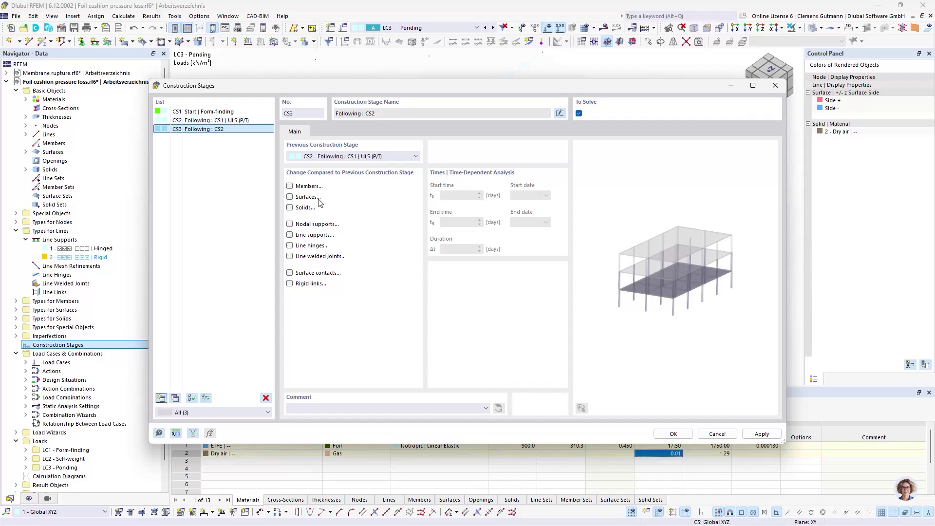
left_click(332, 408)
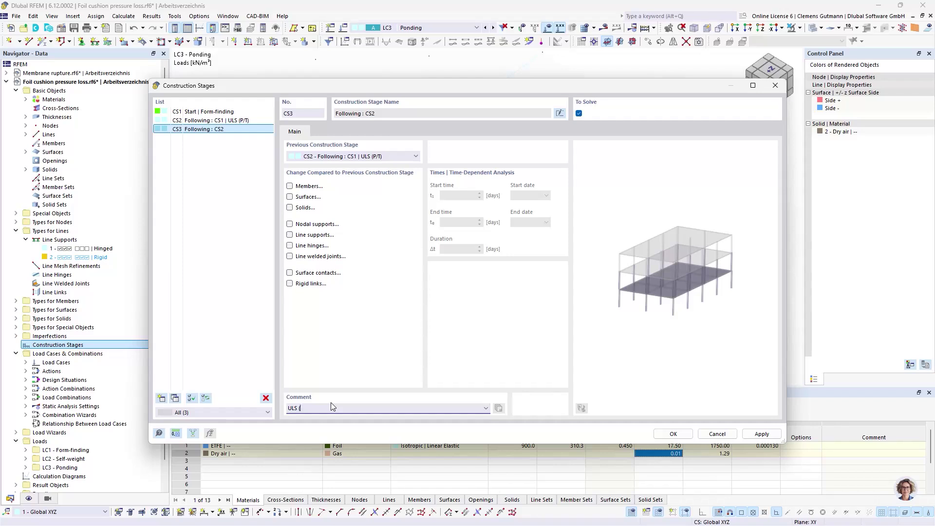
type("ULS (A)")
key("Tab")
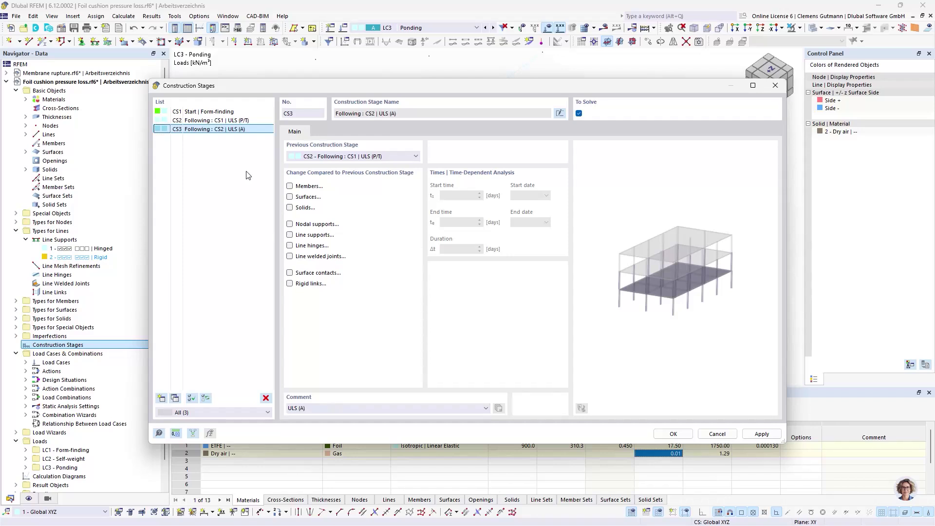
- Enable solid changes in construction stage CS3 and deactivate solid 1
left_click(306, 208)
left_click(325, 132)
left_click(332, 181)
type("1")
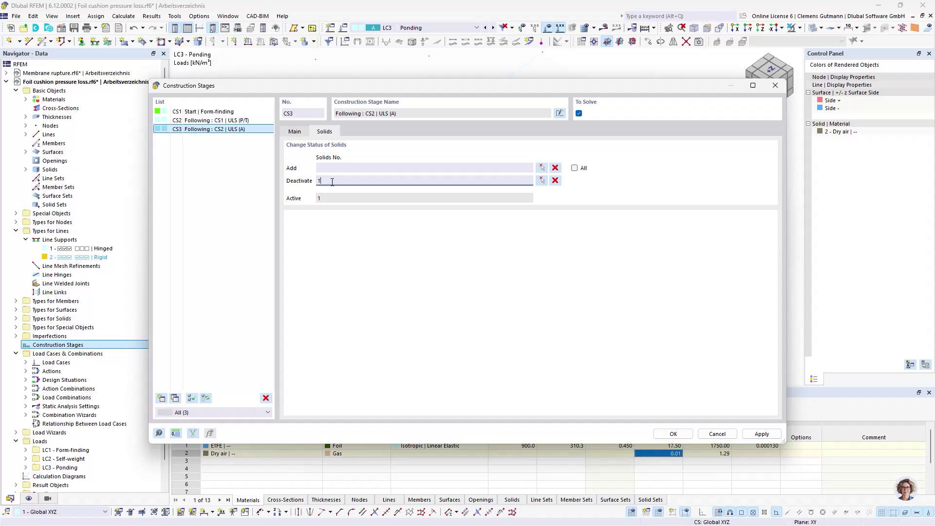
- Enable surface changes in construction stage CS3, deactivate surfaces 1-4 and accept the construction stages
left_click(296, 132)
left_click(302, 197)
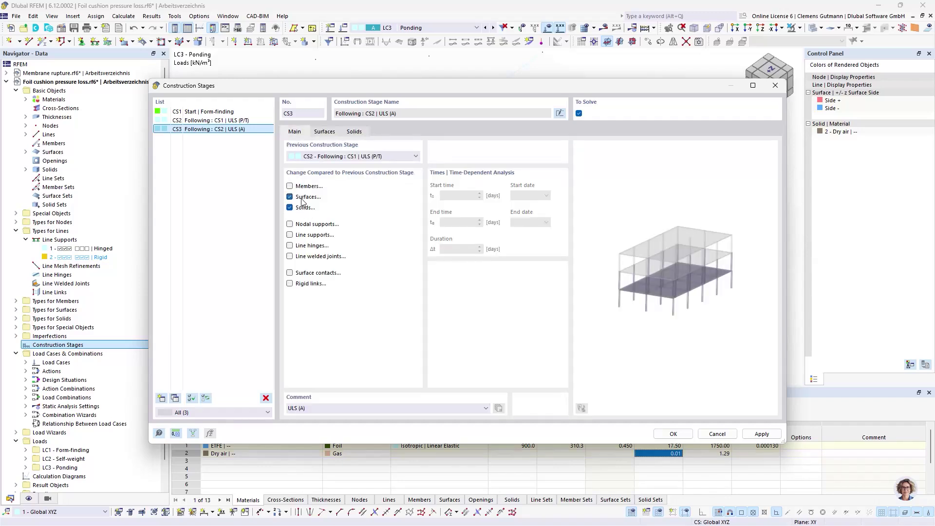
left_click(329, 132)
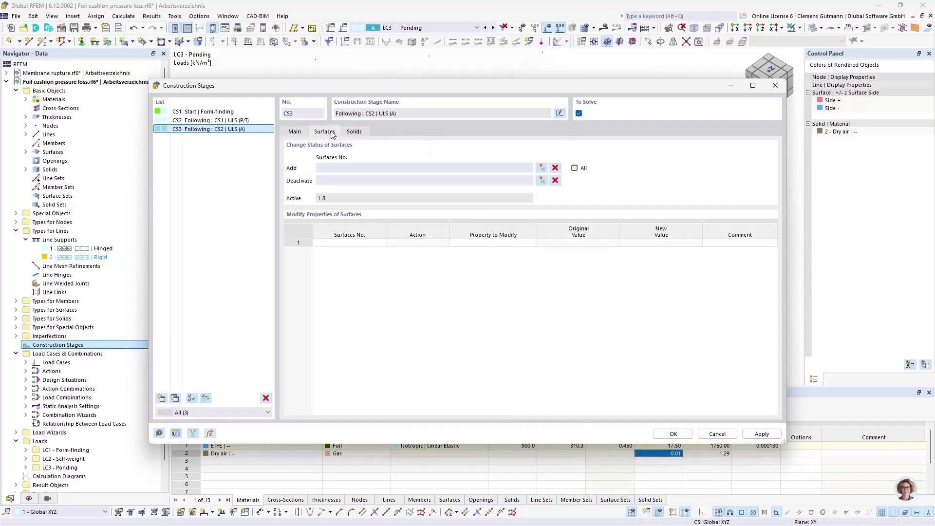
left_click(326, 180)
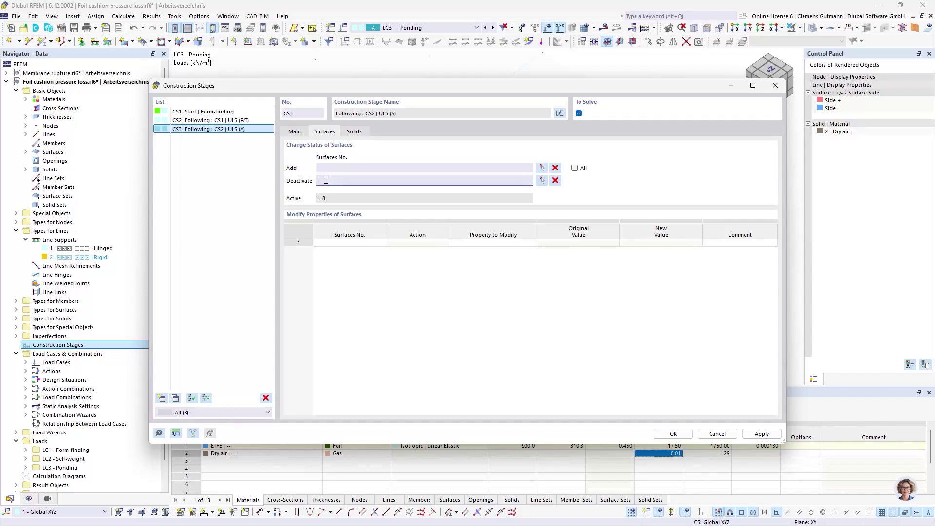
key("Tab")
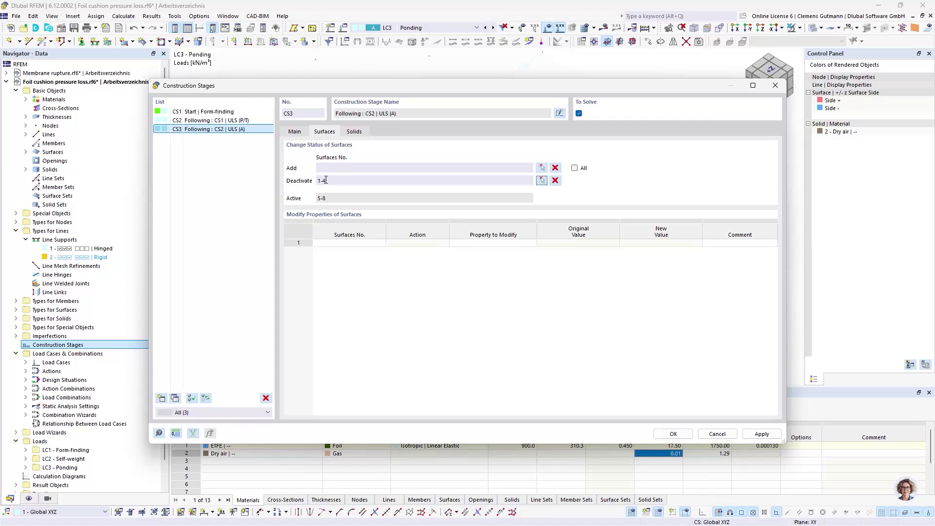
left_click(691, 433)
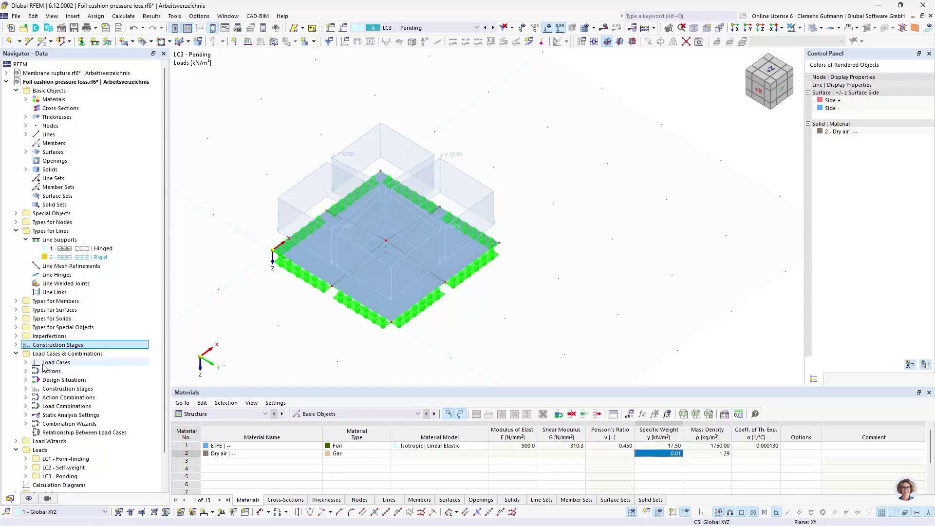
- Delete the three SLS design situations DS2 to DS4 from the load cases and combinations
left_click(26, 388)
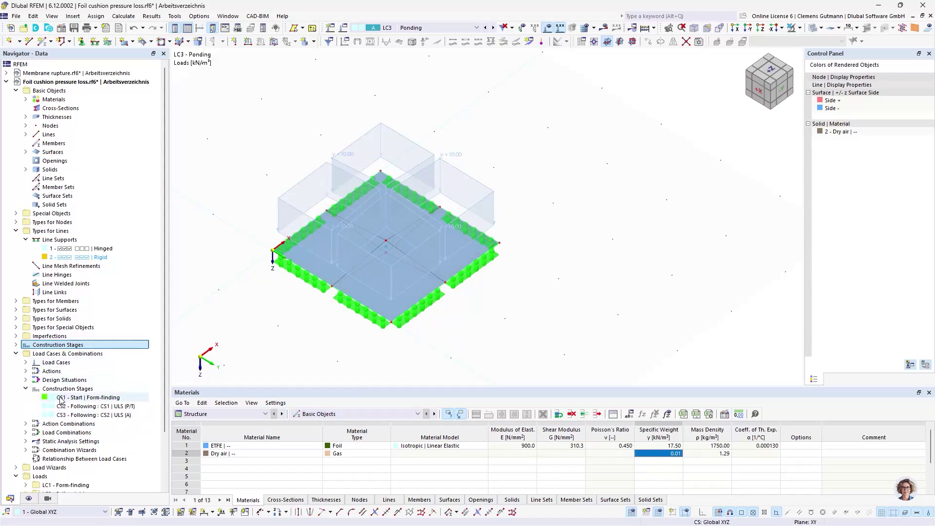
left_click(62, 398)
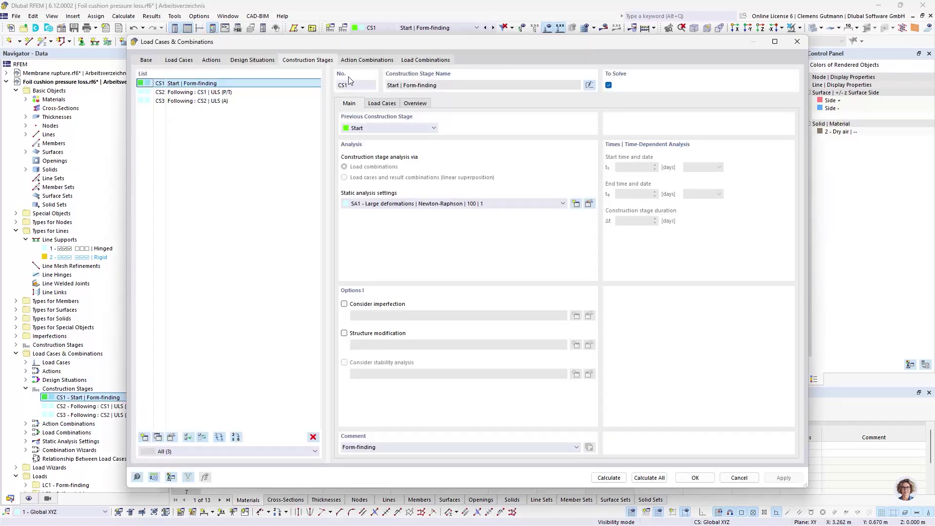
left_click(253, 62)
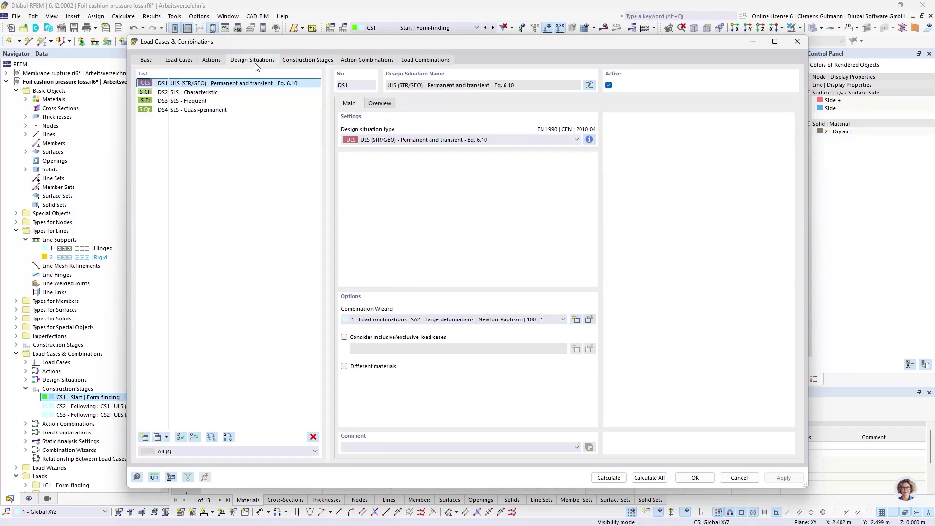
left_click(202, 92)
left_click(204, 109, "shift")
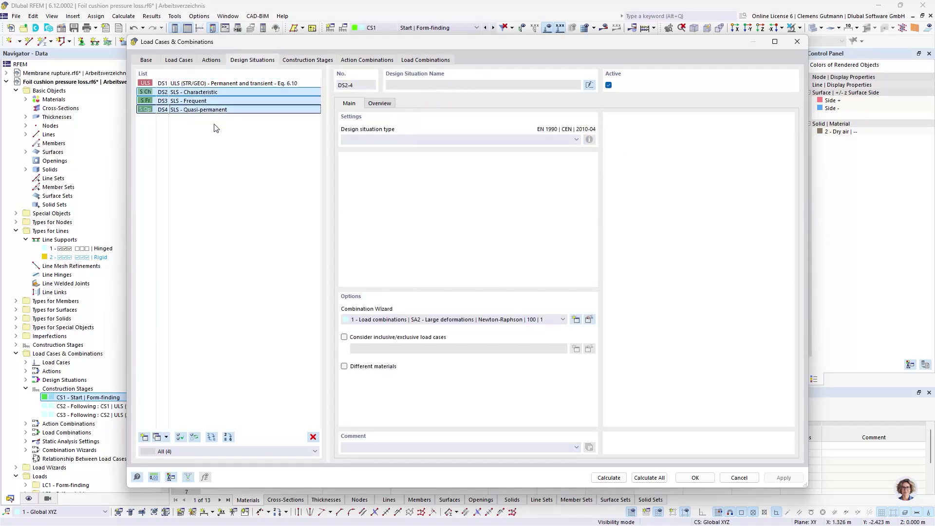
left_click(313, 437)
left_click(477, 300)
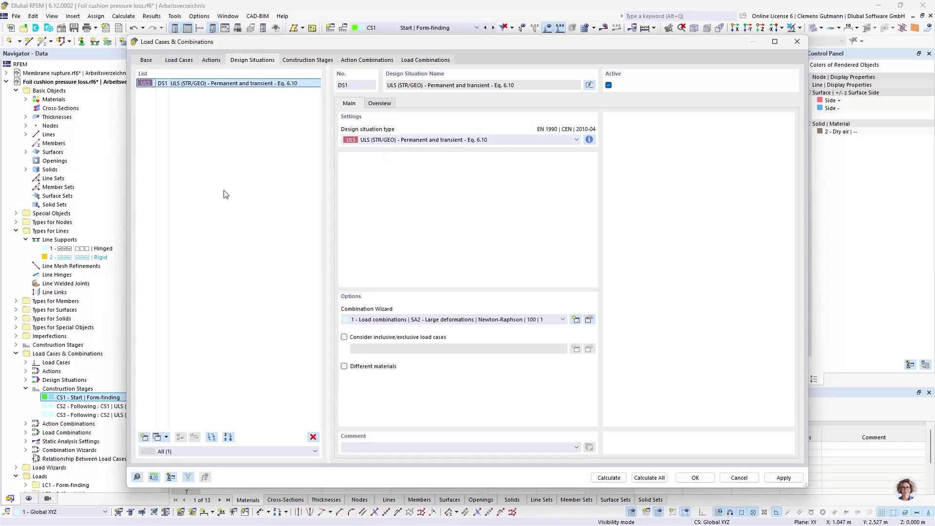
- Add a second design situation of type ULS (STR/GEO) - Accidental - psi-2,1
left_click(144, 437)
left_click(420, 142)
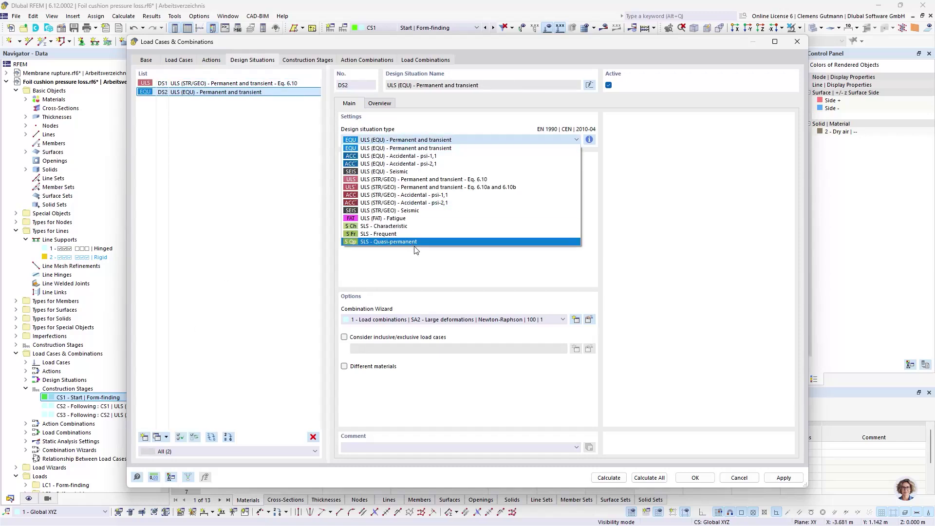
left_click(399, 204)
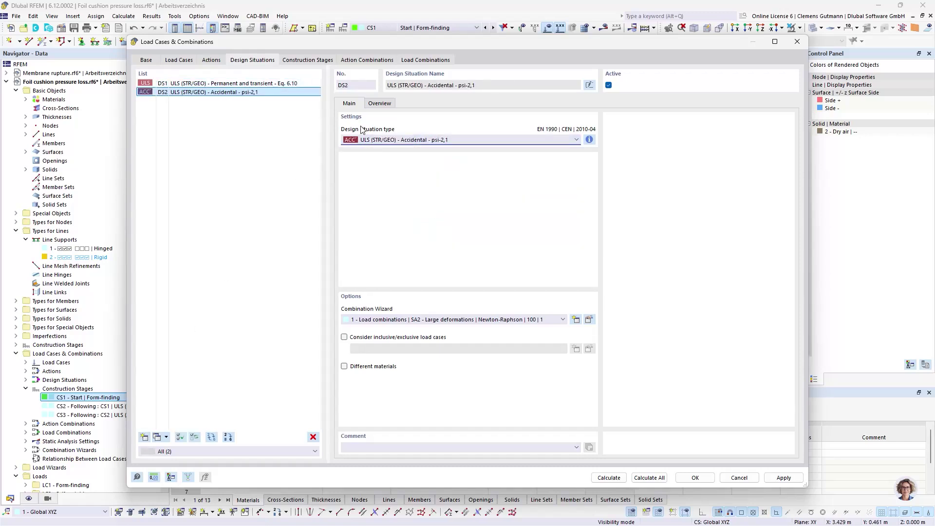
- In DS1's combination wizard 1, consider the initial state and assign construction stage CS2 to it
left_click(257, 84)
left_click(589, 319)
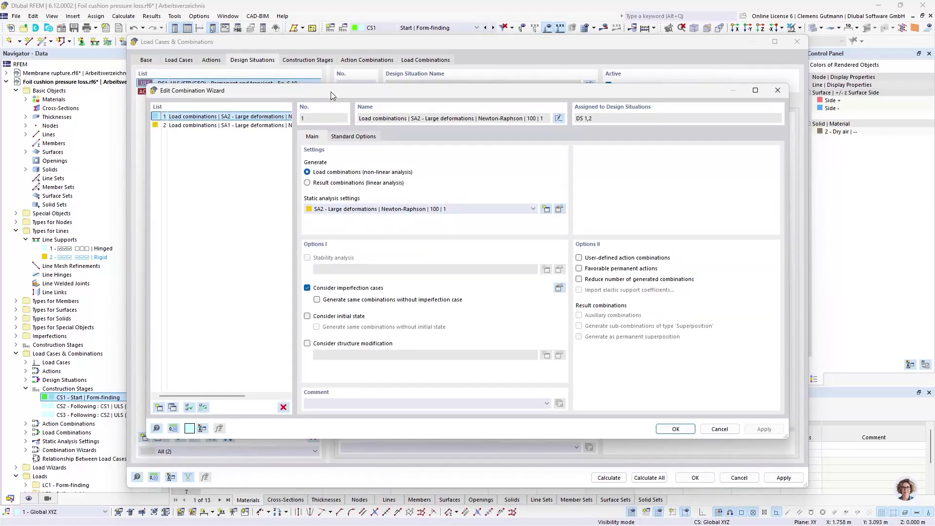
left_click_drag(333, 84, 332, 193)
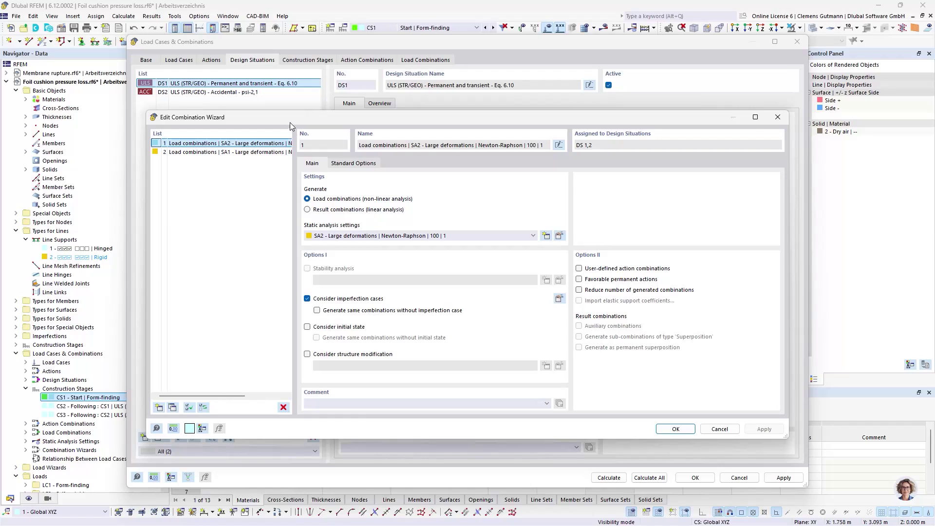
left_click(332, 327)
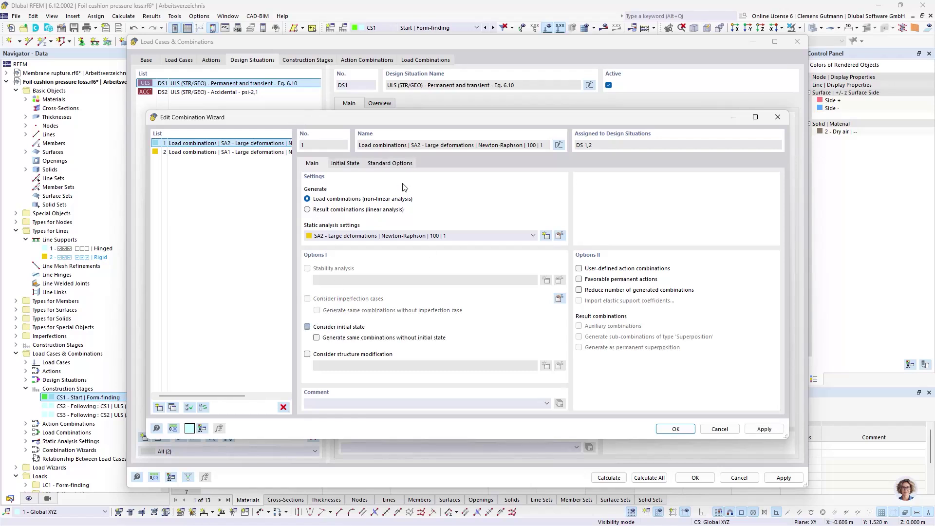
left_click(345, 163)
left_click(375, 221)
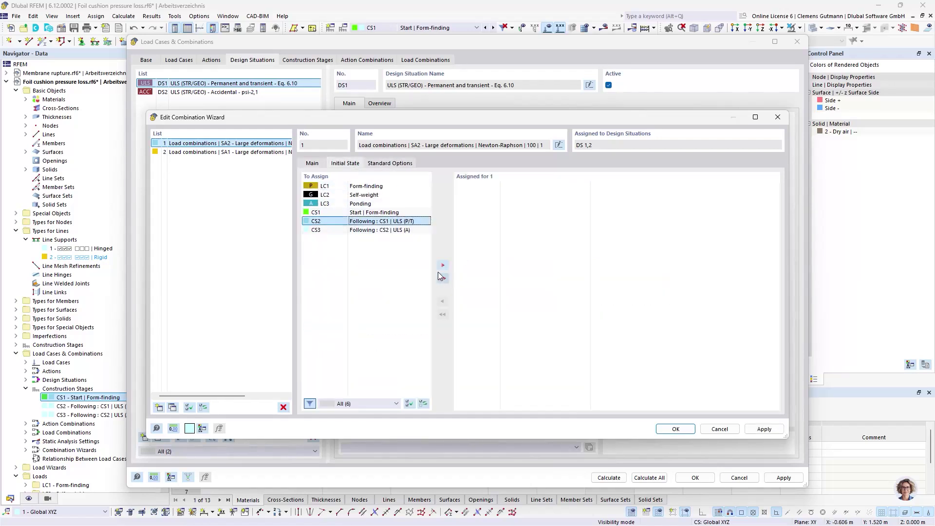
left_click(441, 265)
left_click(312, 163)
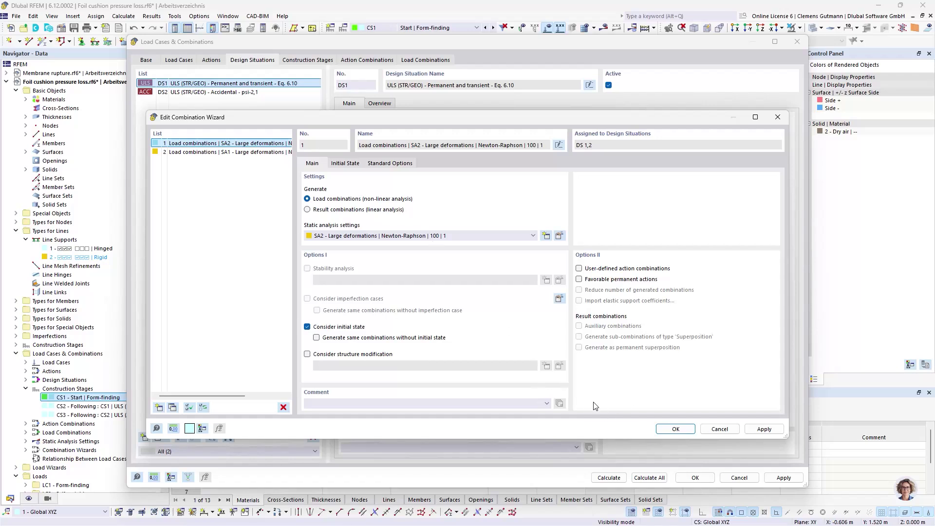
- In combination wizard 2, consider the initial state with construction stage CS3 assigned, and accept the wizard changes
left_click(253, 152)
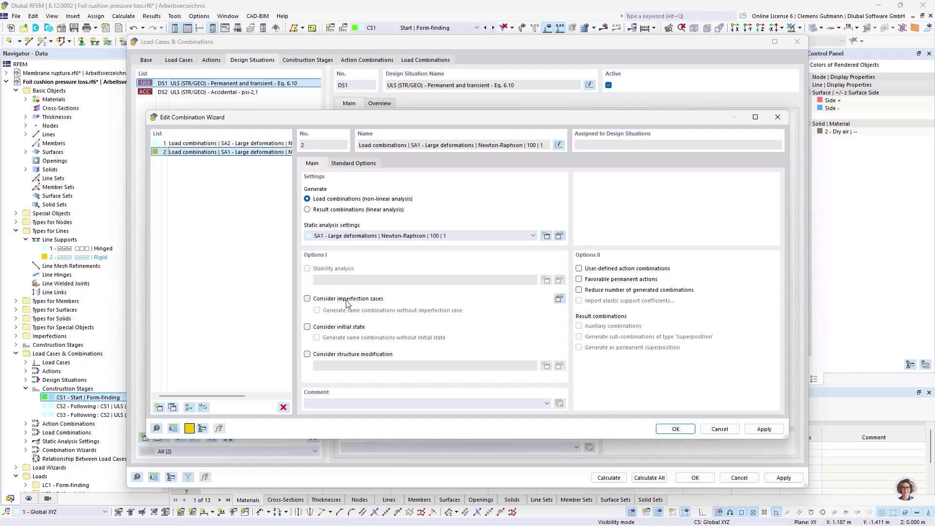
left_click(344, 326)
left_click(346, 163)
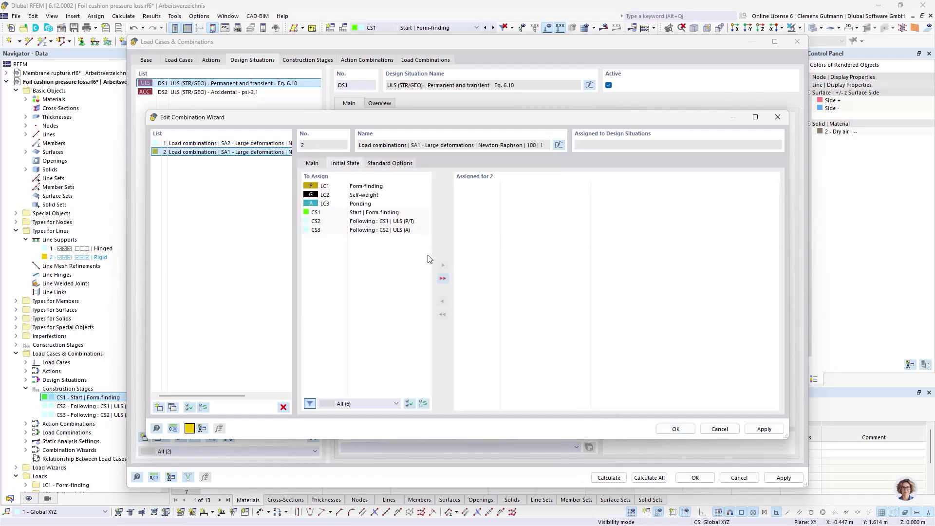
left_click(409, 229)
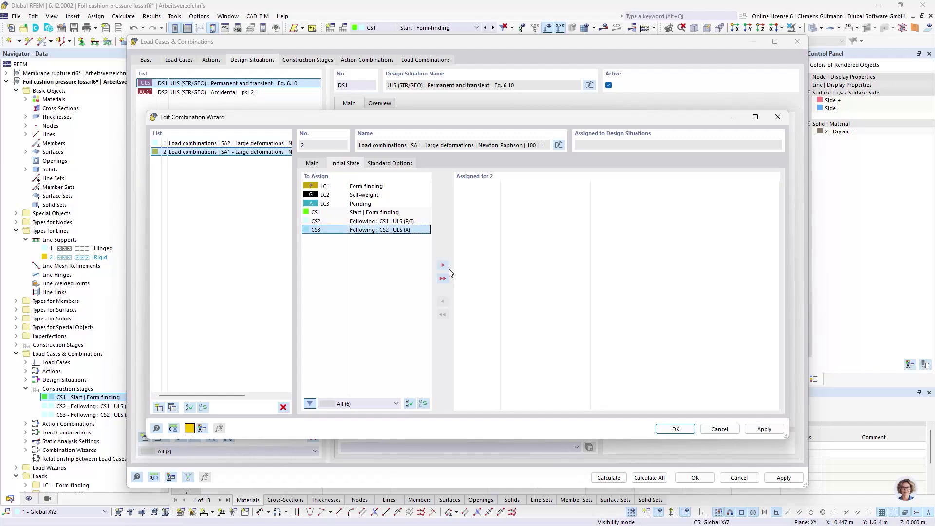
left_click(444, 266)
left_click(679, 429)
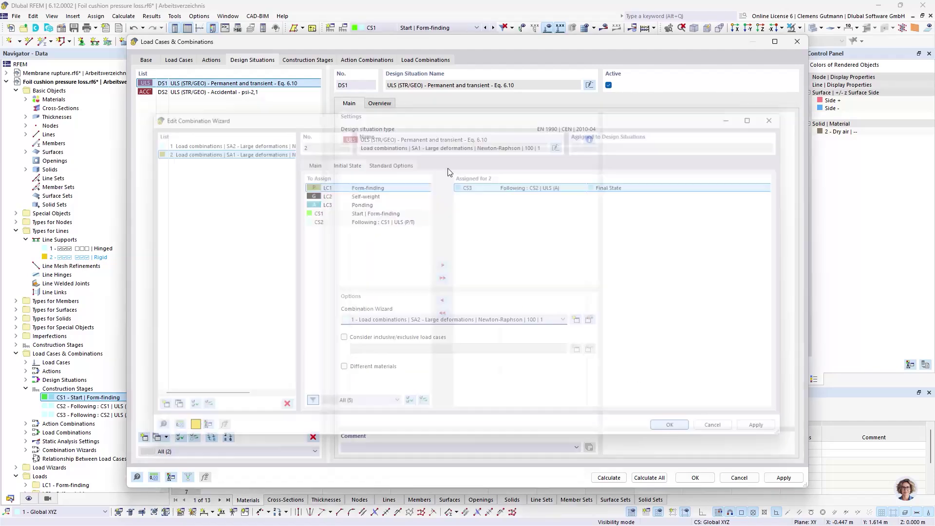
- Assign combination wizard 2 (SA1 - Large deformations) to the accidental design situation DS2
left_click(253, 92)
left_click(405, 320)
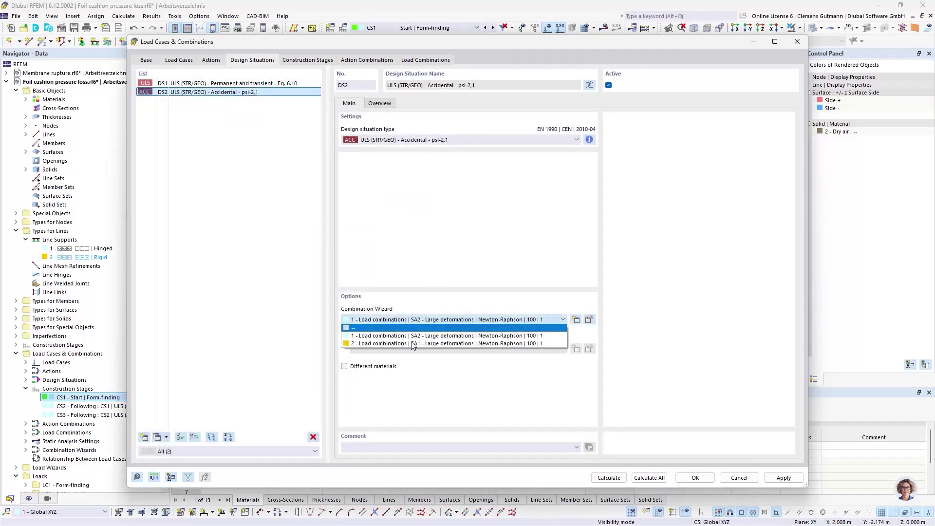
left_click(411, 344)
left_click(328, 61)
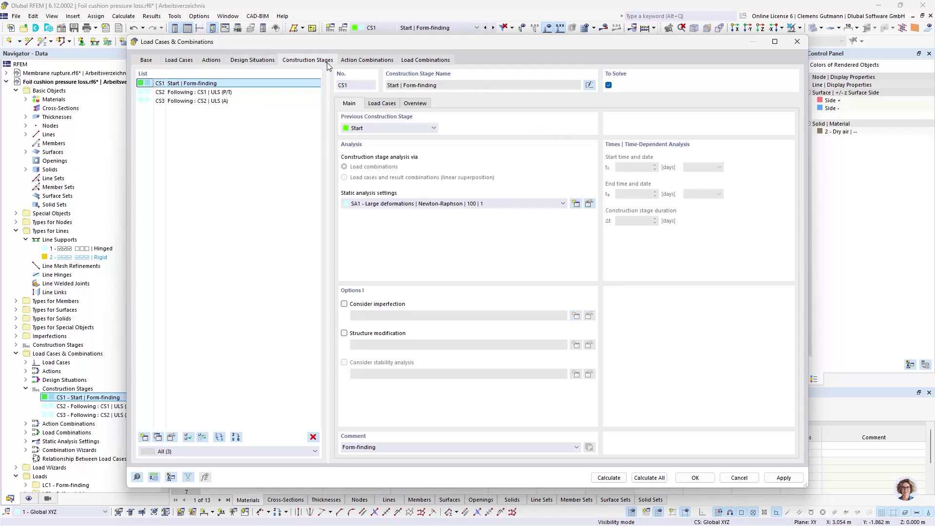
left_click(361, 61)
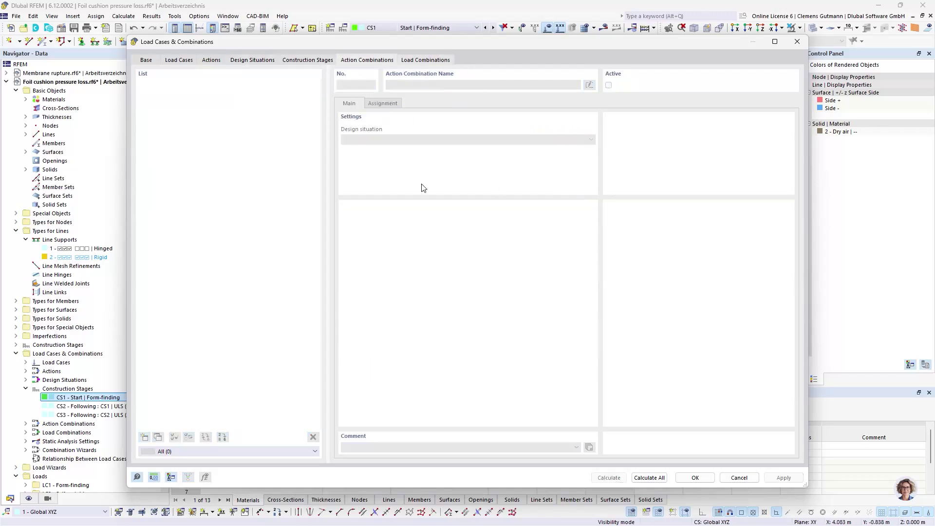
left_click(418, 62)
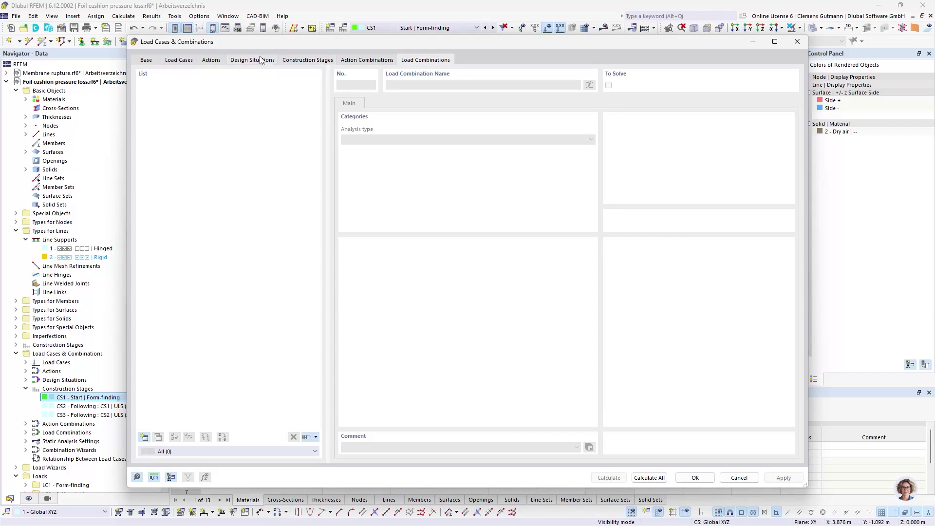
- Assign load case LC1 Form-finding to construction stage CS1 and LC2 Self-weight to CS2
left_click(327, 62)
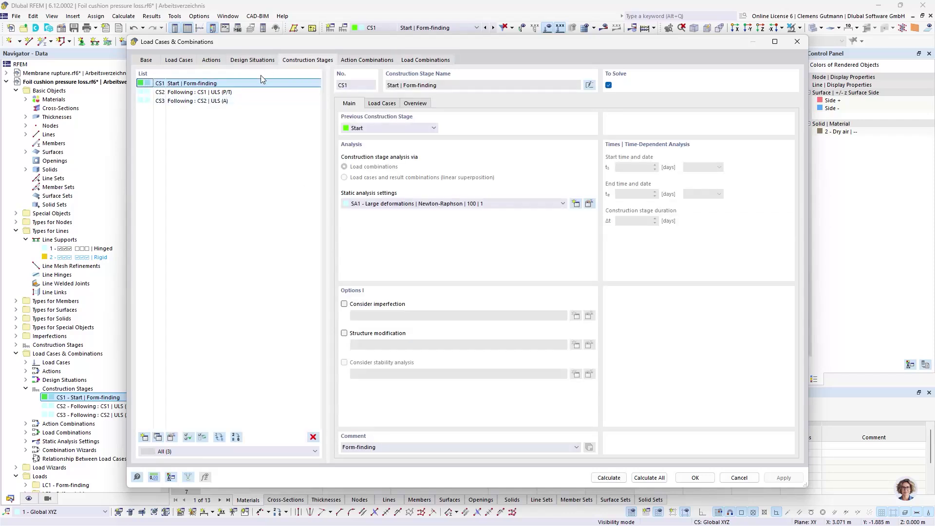
left_click(382, 104)
left_click(400, 126)
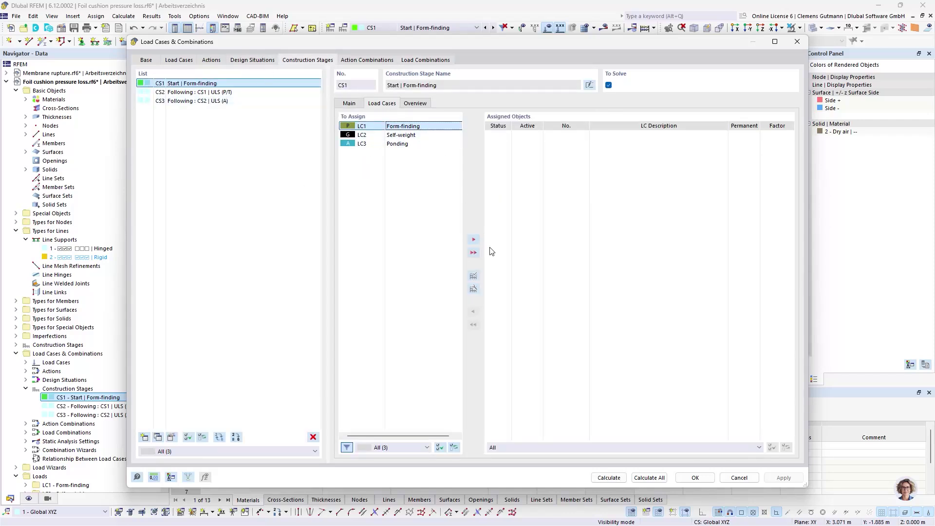
left_click(473, 239)
left_click(224, 92)
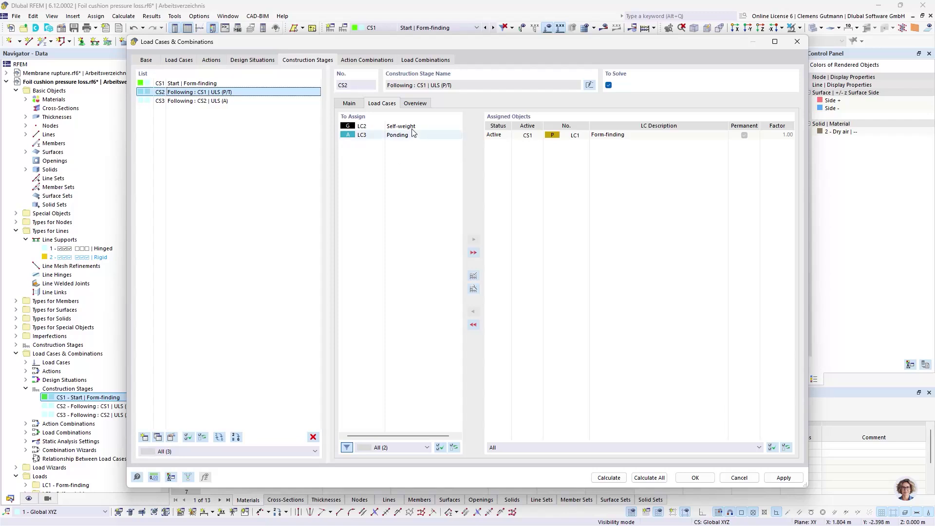
left_click(390, 126)
left_click(474, 239)
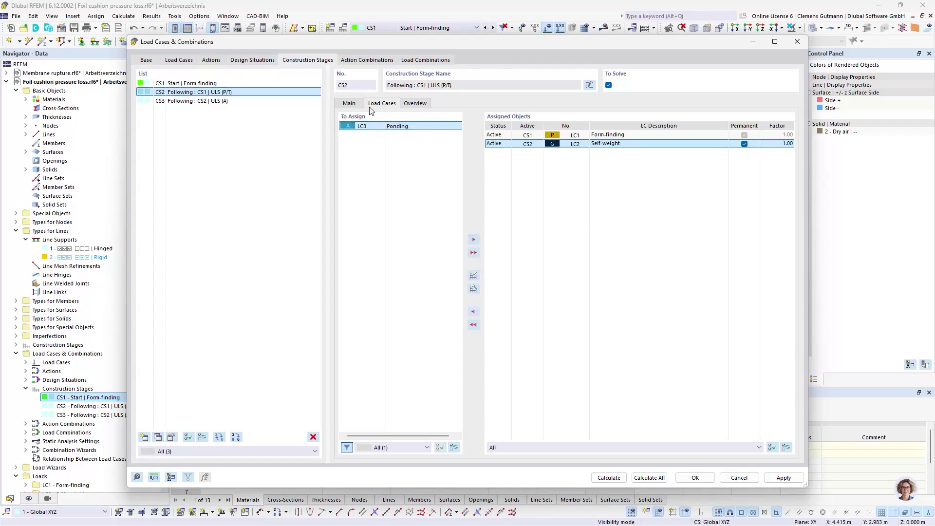
- Assign load case LC3 Ponding to construction stage CS3 and compare its load cases with those of CS2
left_click(198, 101)
left_click(475, 240)
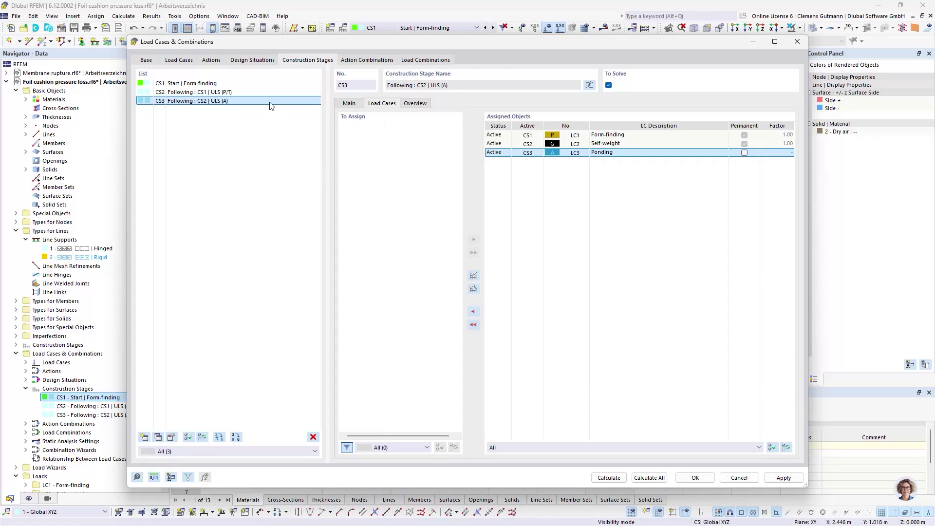
left_click(246, 91)
left_click(244, 101)
- Calculate load combination CO2 (CS3 | LC1 + LC2 + LC3) and inspect the deformations of the foil surfaces
left_click(425, 59)
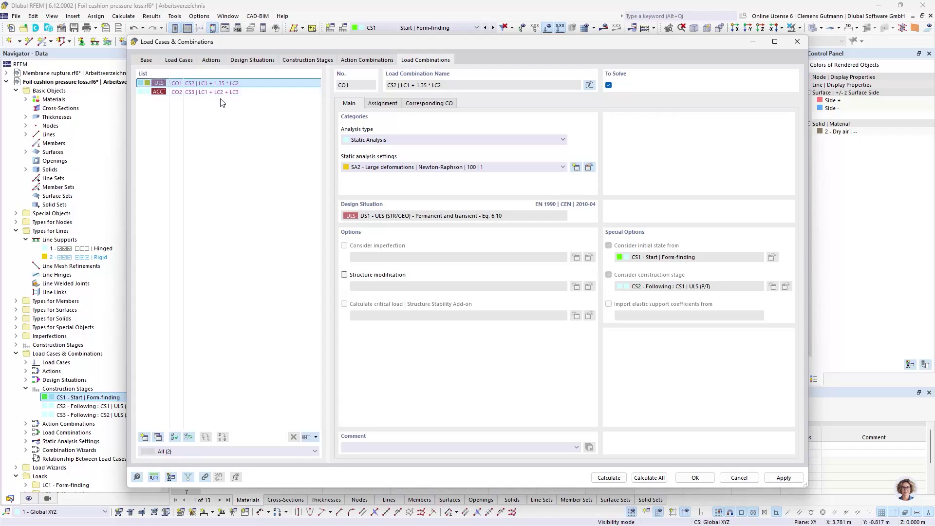
left_click(221, 96)
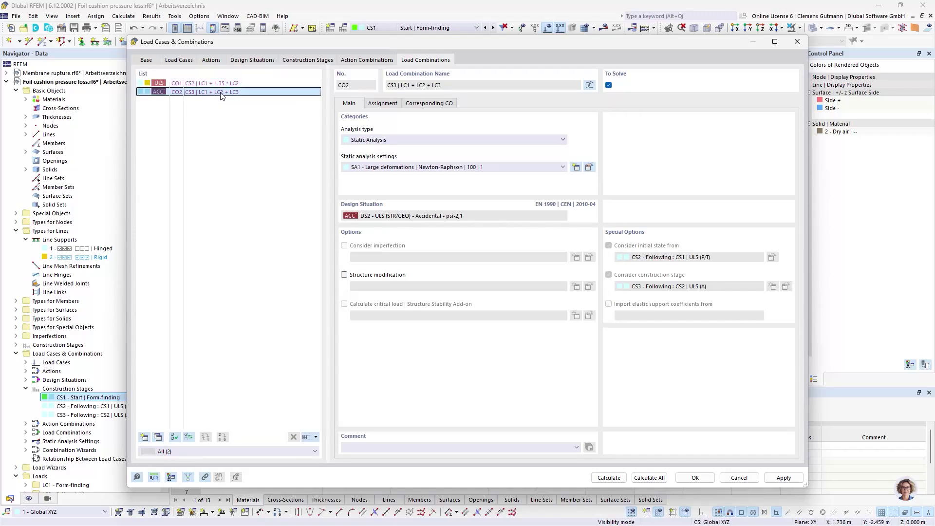
left_click(617, 481)
left_click(609, 478)
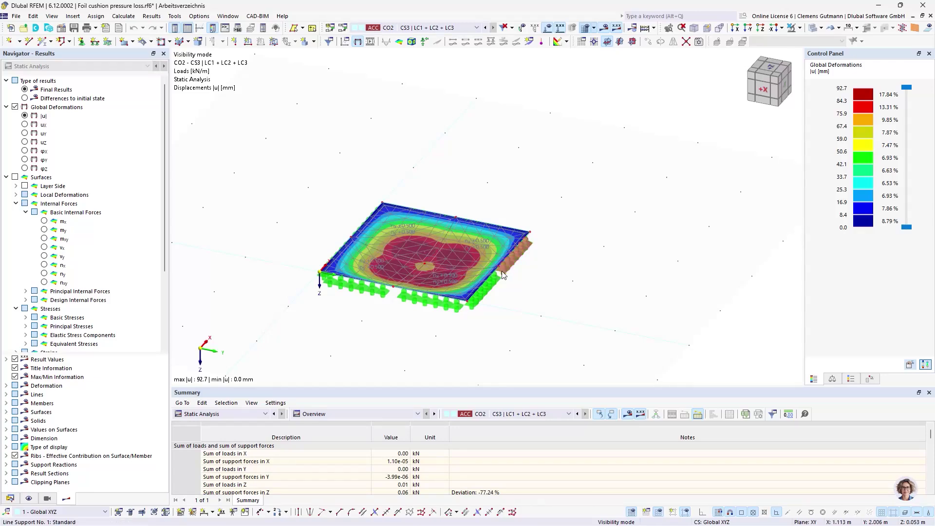
middle_click_drag(503, 315, 499, 343, "ctrl")
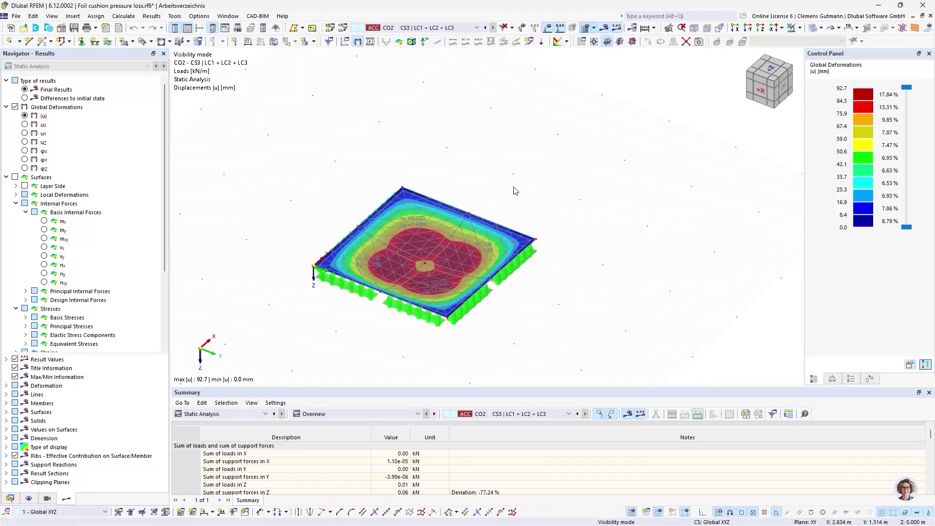
mouse_move(424, 270)
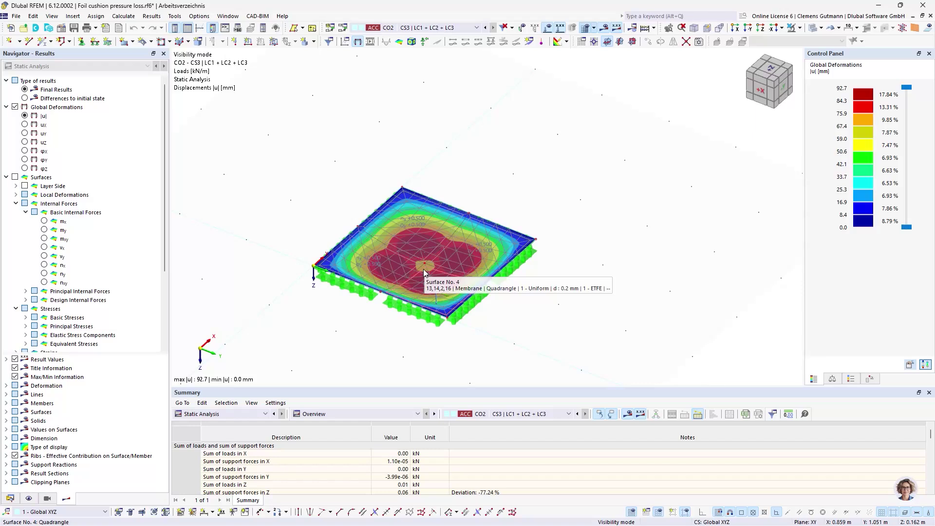